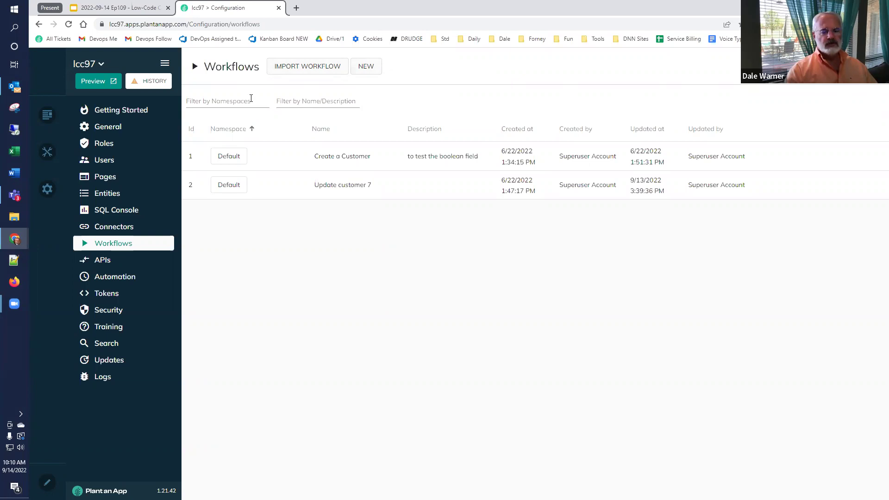
View the namespace filter options, filter the workflow list by name with "cre", and clear the filter.
{"action": "left_click", "coordinate": [251, 98]}
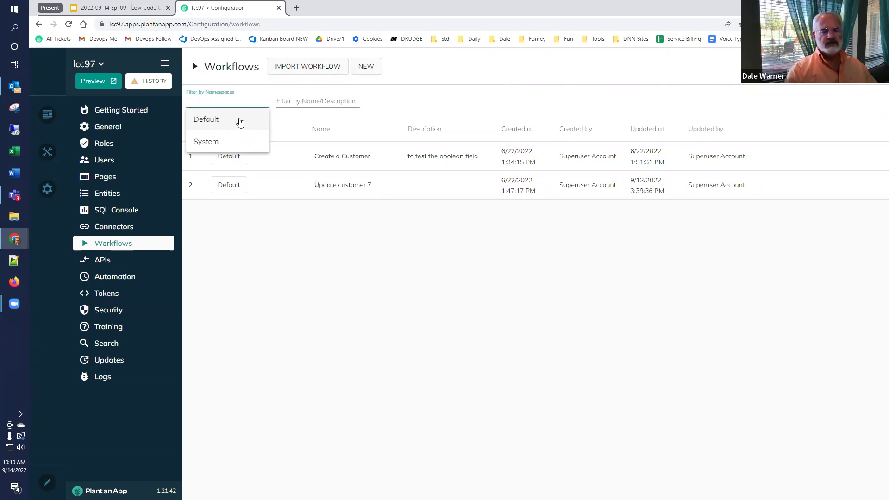
{"action": "left_click", "coordinate": [299, 205]}
{"action": "left_click", "coordinate": [326, 101]}
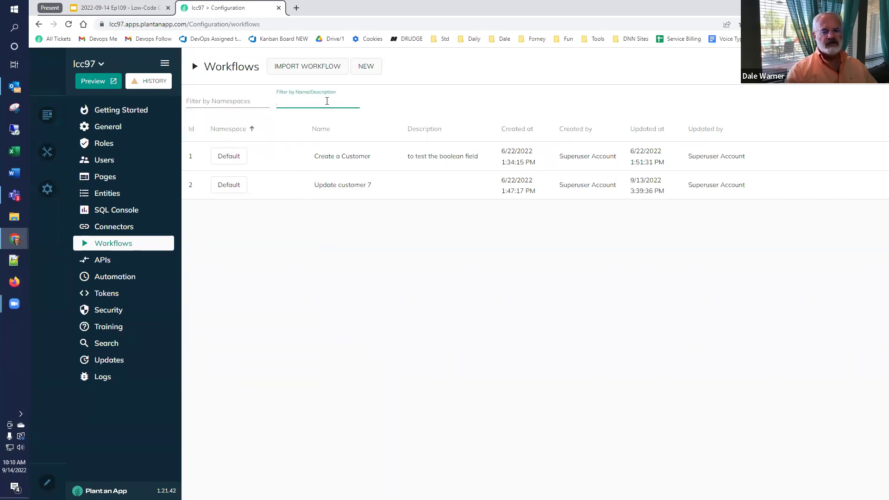
{"action": "type", "text": "cre"}
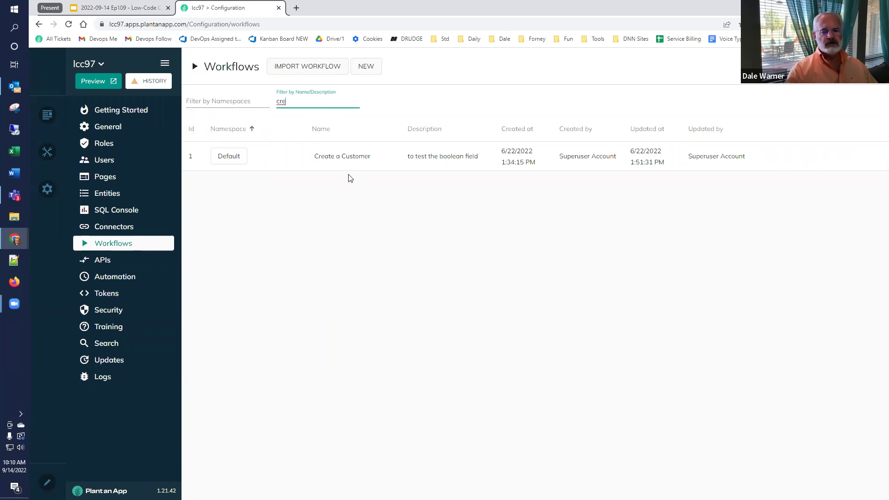
{"action": "key", "text": "ctrl+a"}
{"action": "key", "text": "BackSpace"}
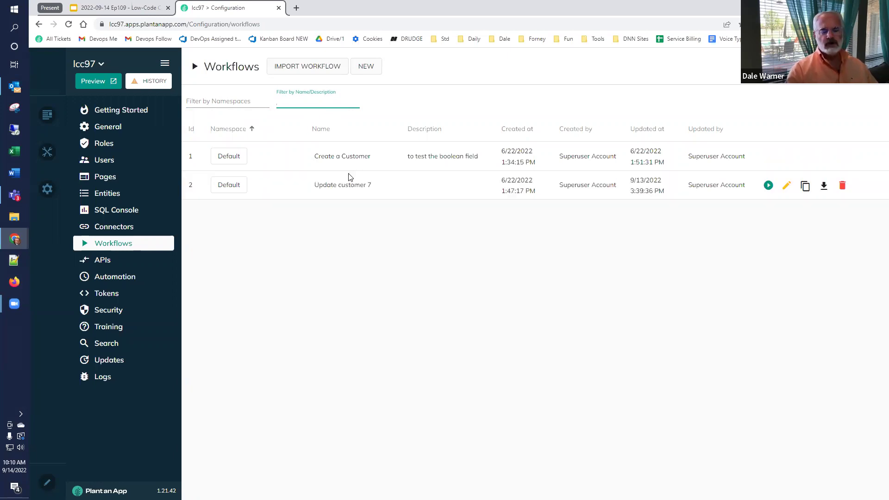
Consult the workflow tools slide in Google Slides, return to Plant an App, and view the Create a Customer test dialog without running it.
{"action": "left_click", "coordinate": [132, 11]}
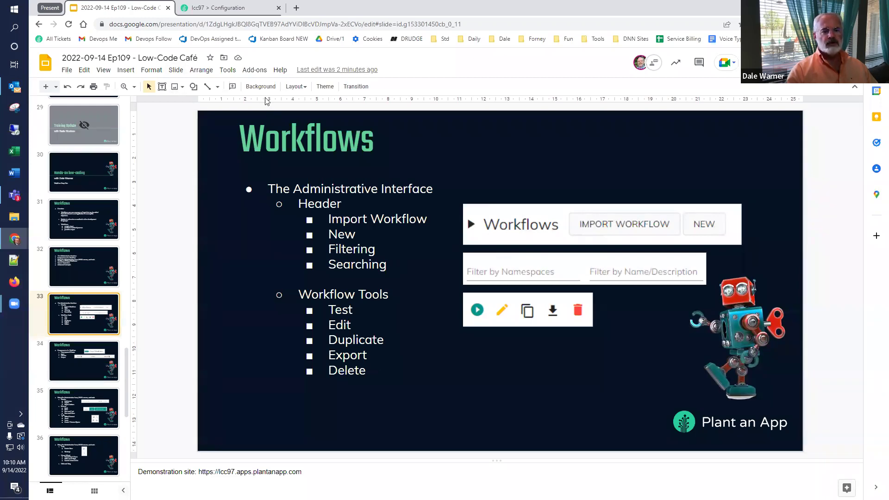
{"action": "left_click", "coordinate": [227, 8]}
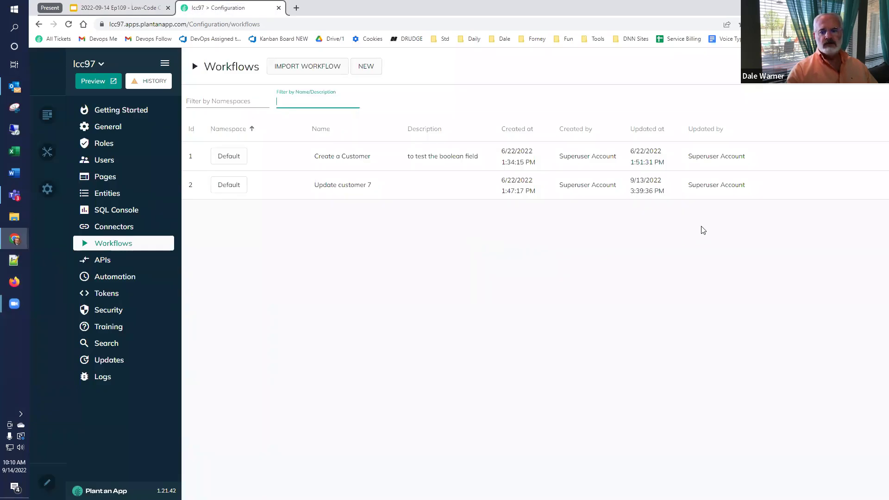
{"action": "mouse_move", "coordinate": [818, 156]}
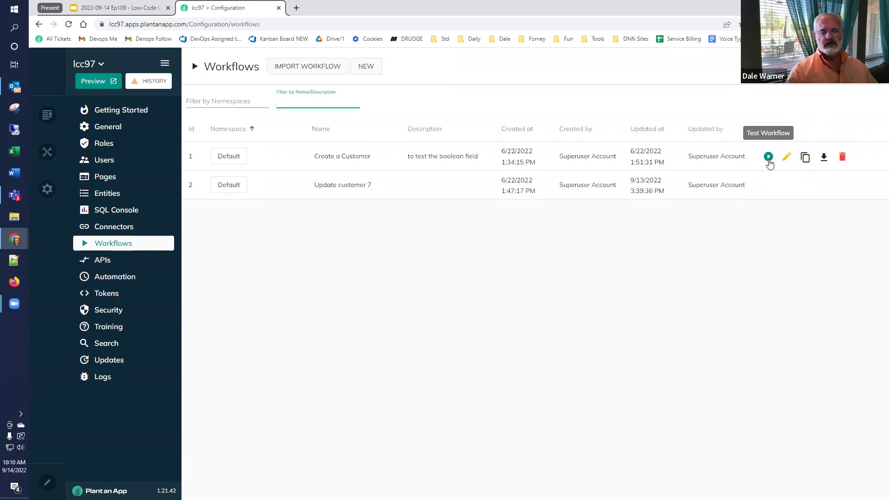
{"action": "left_click", "coordinate": [769, 158]}
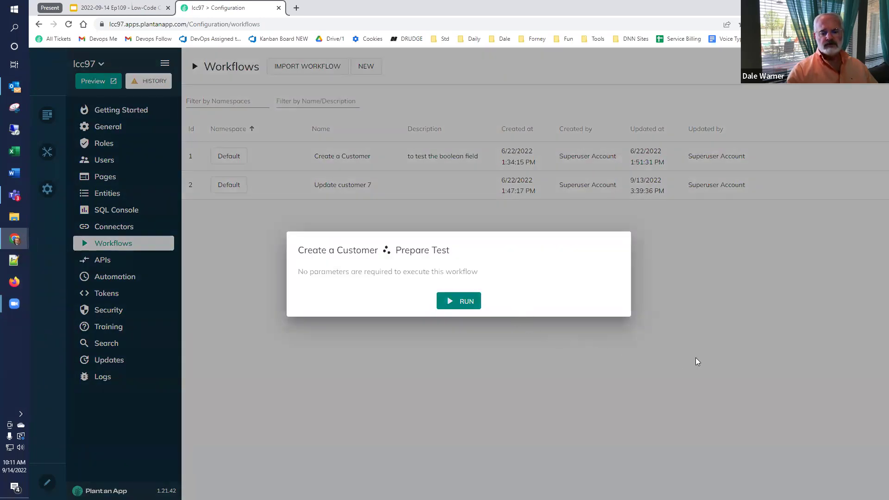
{"action": "left_click", "coordinate": [697, 360]}
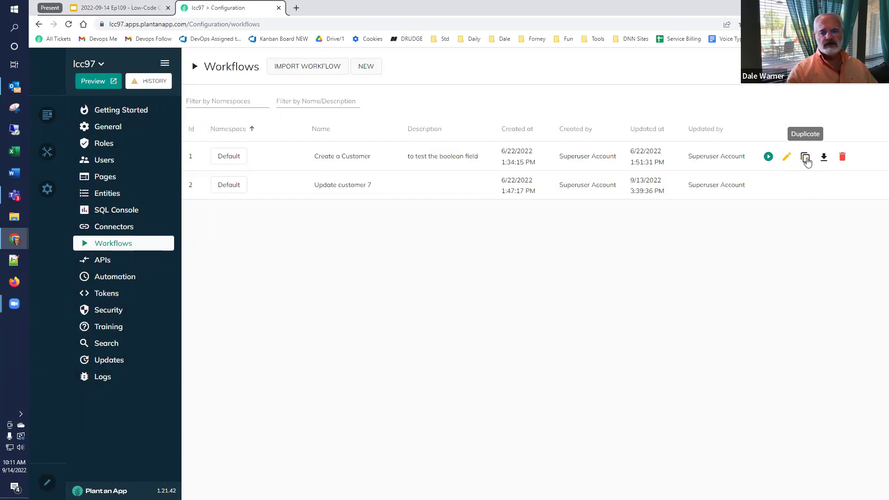
Duplicate the Create a Customer workflow and return to the workflow list.
{"action": "left_click", "coordinate": [806, 158]}
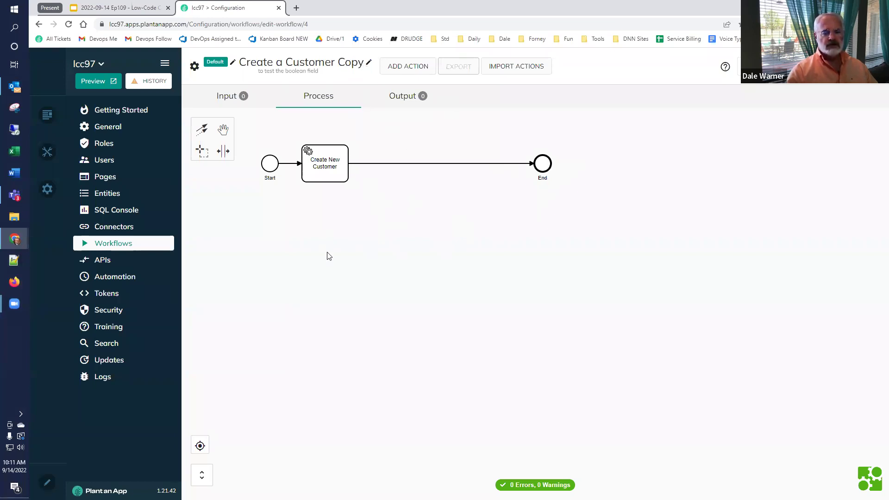
{"action": "left_click", "coordinate": [144, 249]}
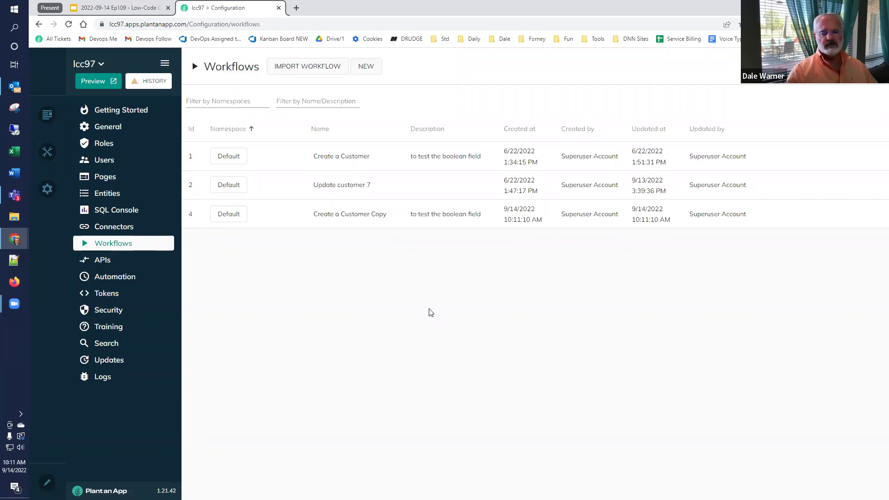
Export the Create a Customer Copy workflow by copying its definition to the clipboard.
{"action": "mouse_move", "coordinate": [851, 207]}
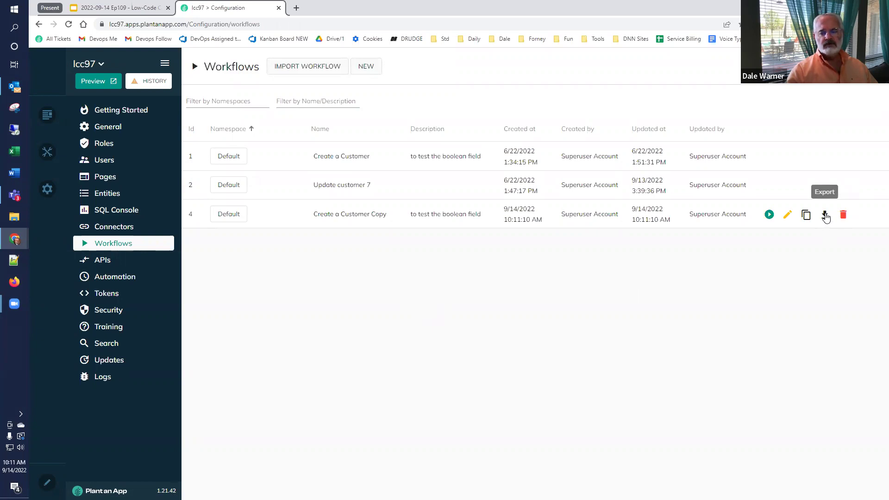
{"action": "left_click", "coordinate": [825, 216]}
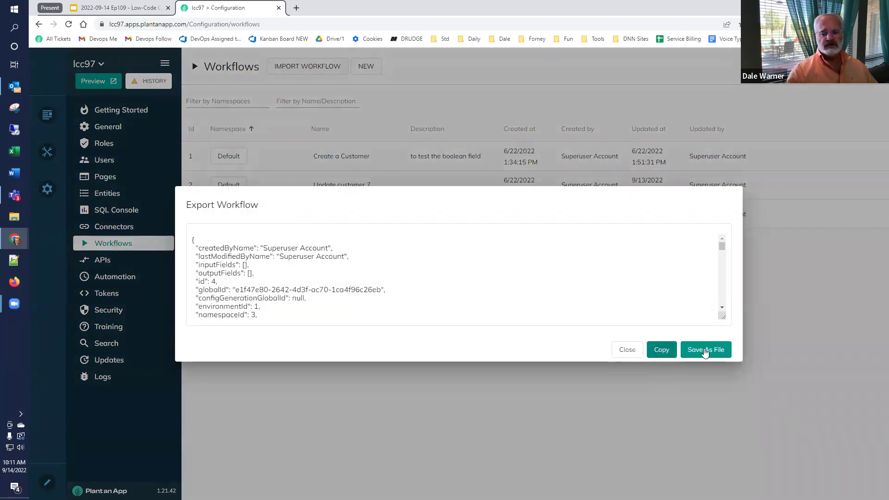
{"action": "left_click", "coordinate": [661, 350]}
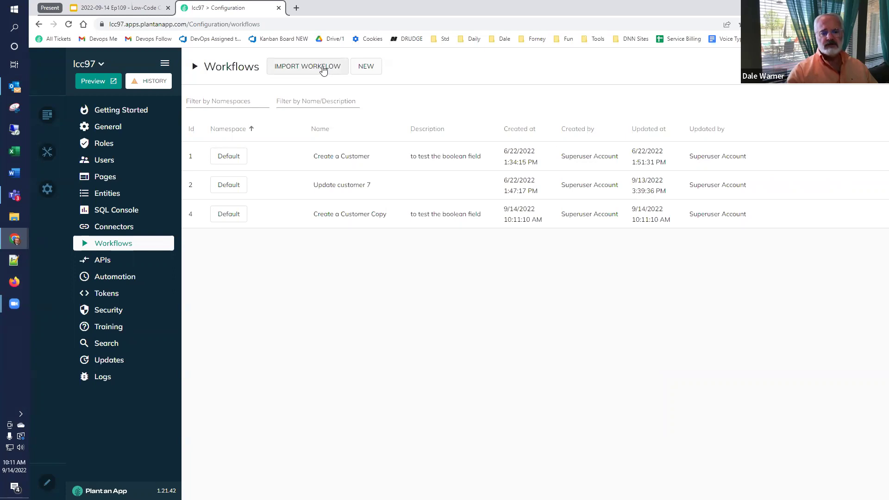
Paste the copied definition into the workflow import dialog and close it without importing.
{"action": "left_click", "coordinate": [323, 68]}
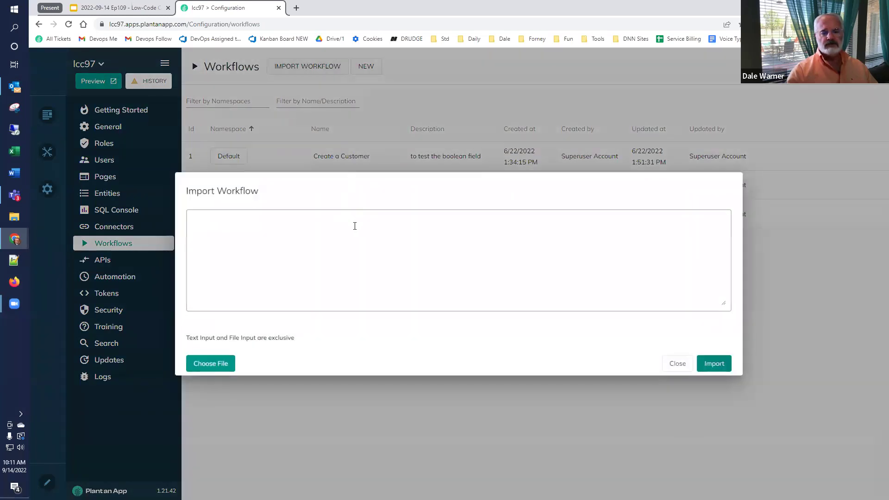
{"action": "left_click", "coordinate": [361, 241]}
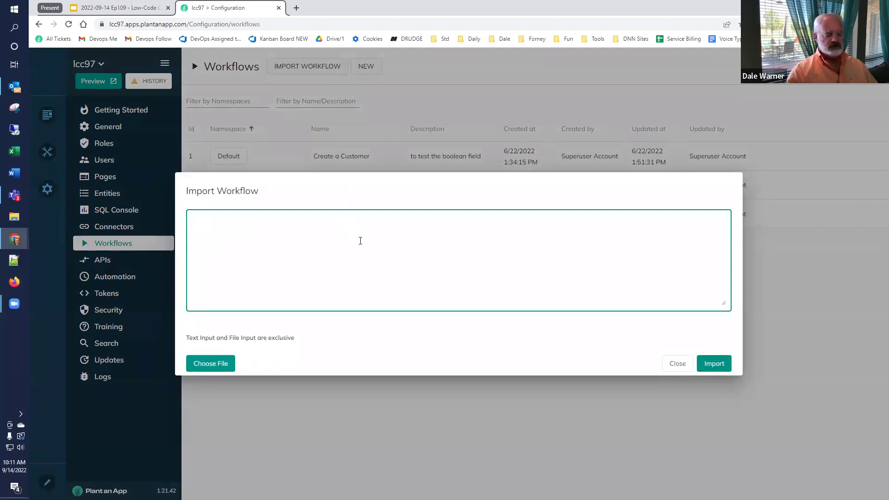
{"action": "key", "text": "ctrl+v"}
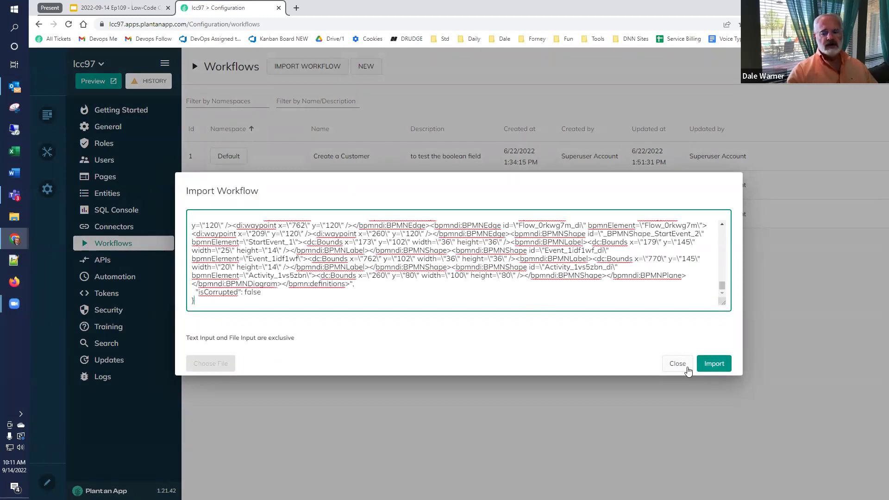
{"action": "left_click", "coordinate": [680, 370]}
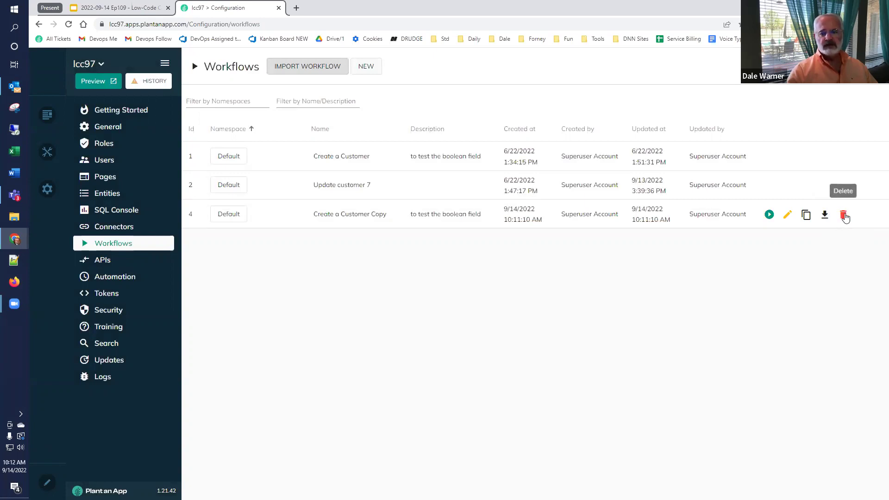
Delete the Create a Customer Copy workflow from the list.
{"action": "left_click", "coordinate": [843, 216]}
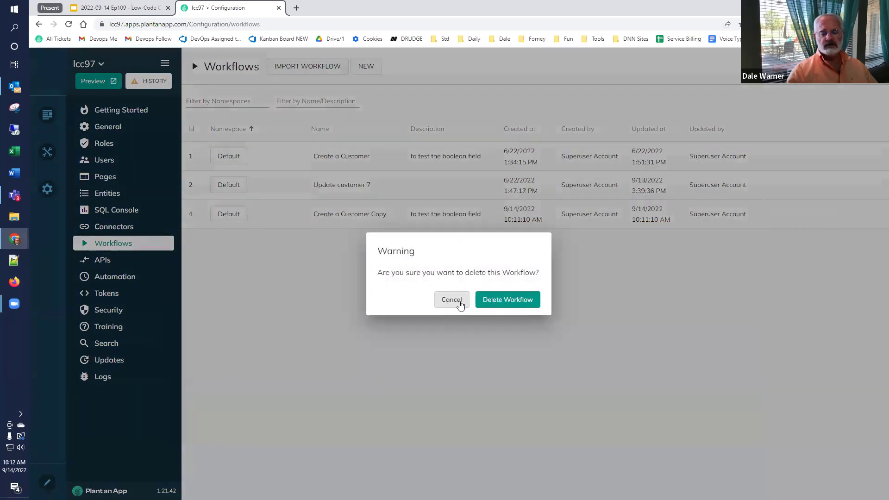
{"action": "left_click", "coordinate": [501, 302]}
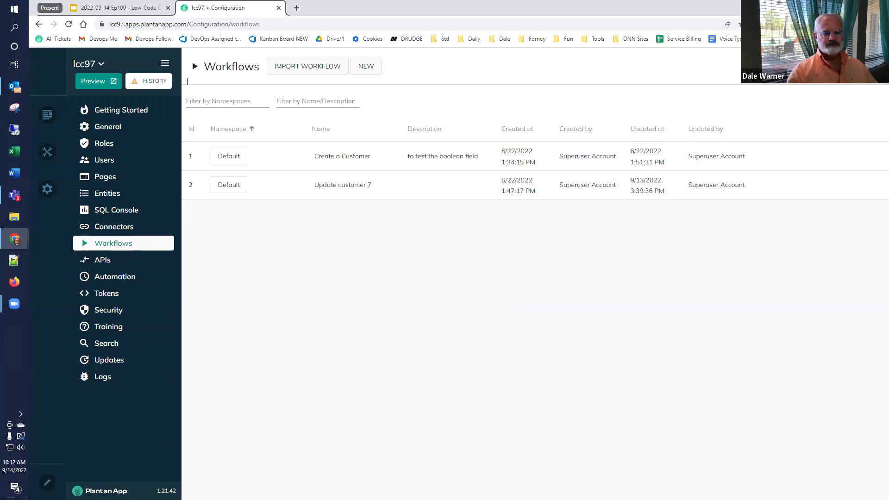
View the Components of a Workflow slide in Google Slides and return to the Plant an App configuration.
{"action": "left_click", "coordinate": [123, 10]}
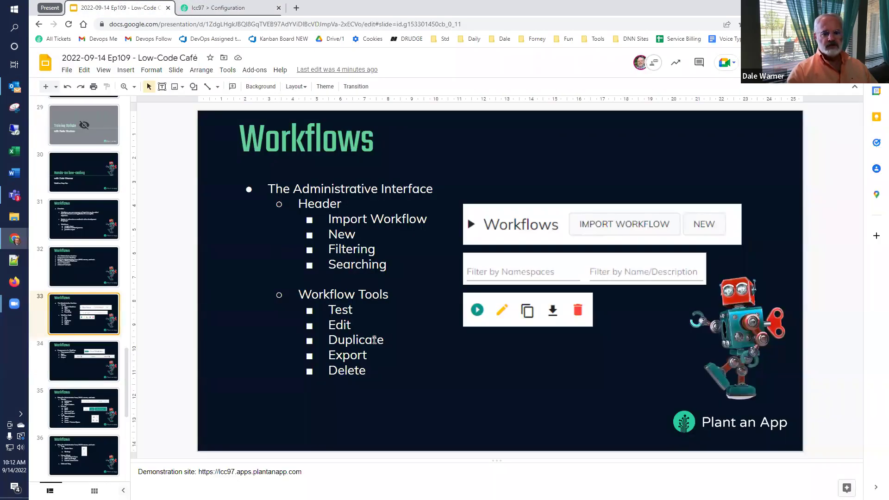
{"action": "left_click", "coordinate": [44, 360]}
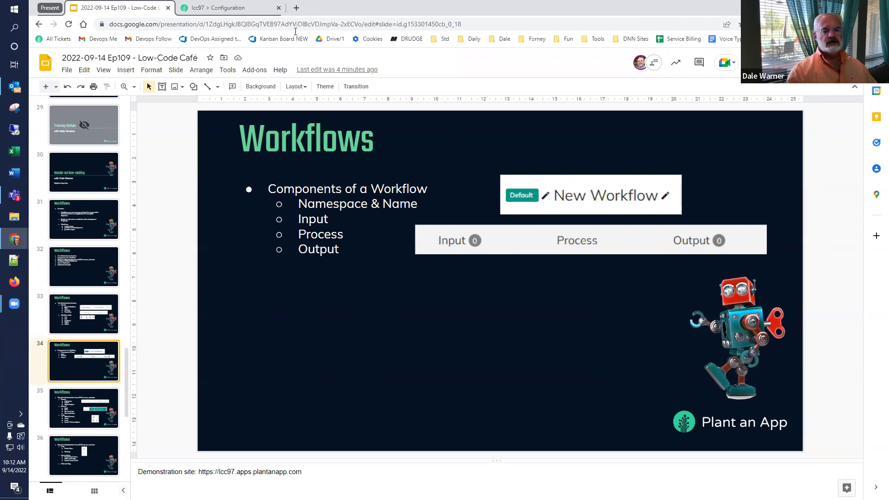
{"action": "left_click", "coordinate": [230, 7]}
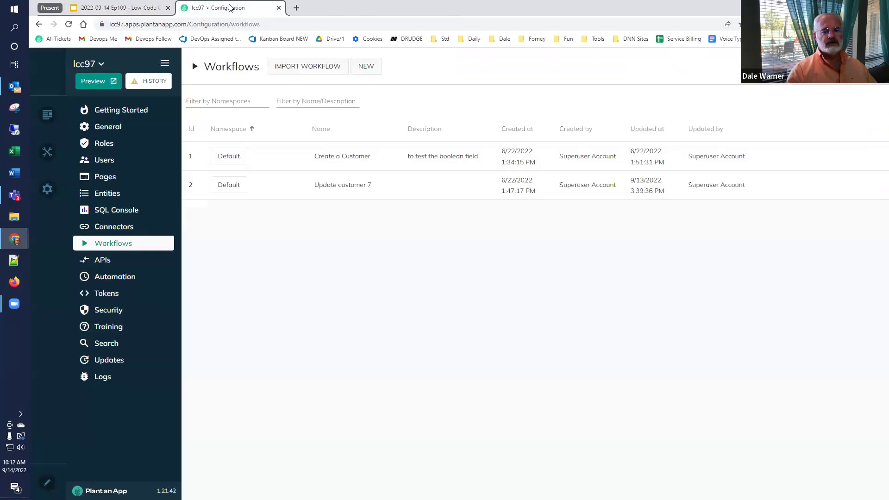
Start a new workflow, create a namespace named Cafe, and assign it to the workflow.
{"action": "left_click", "coordinate": [366, 67]}
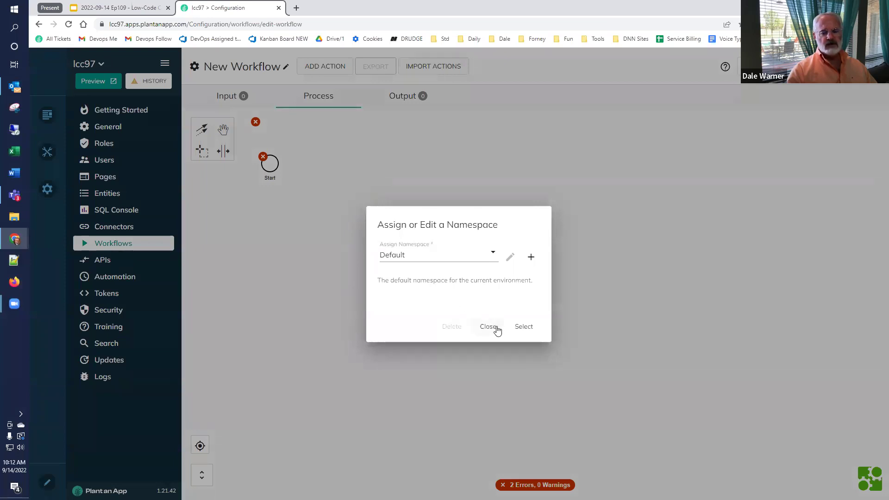
{"action": "left_click", "coordinate": [492, 261]}
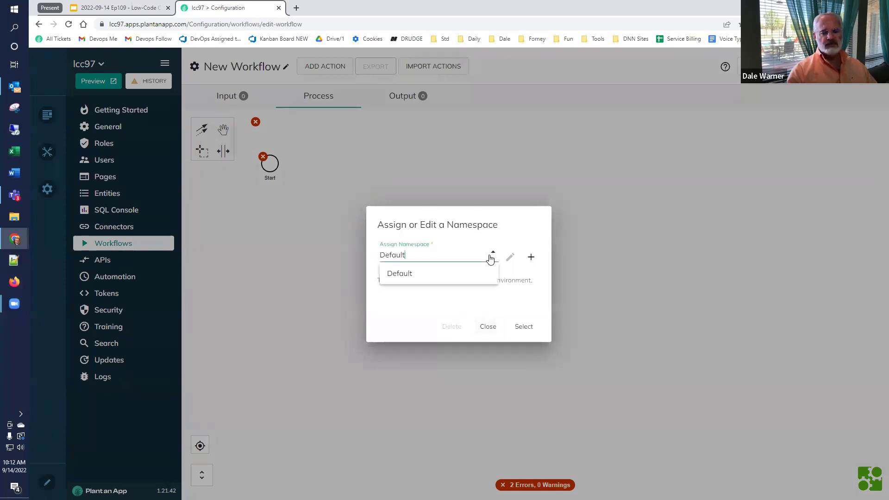
{"action": "left_click", "coordinate": [459, 313]}
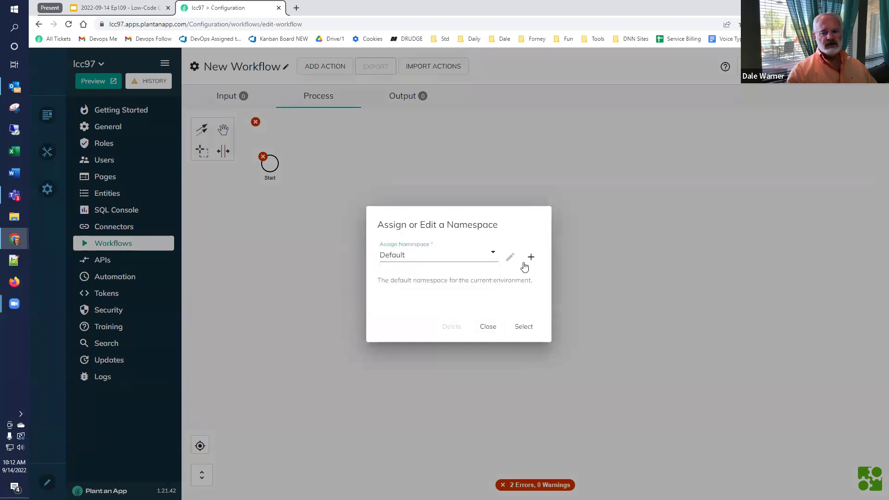
{"action": "left_click", "coordinate": [525, 262]}
{"action": "triple_click", "coordinate": [460, 255]}
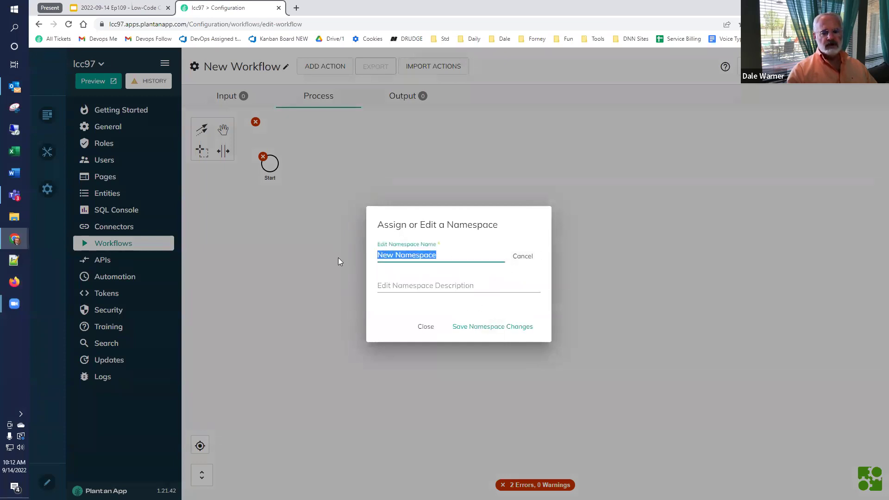
{"action": "type", "text": "Cafe"}
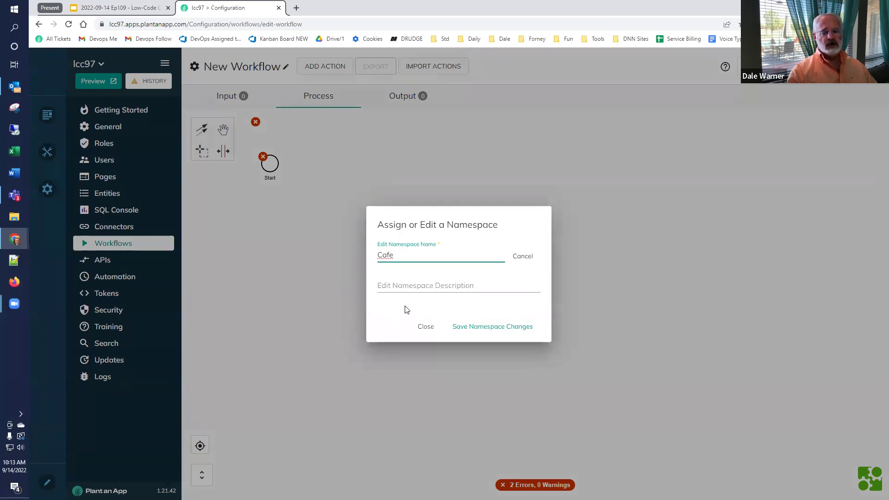
{"action": "left_click", "coordinate": [506, 328]}
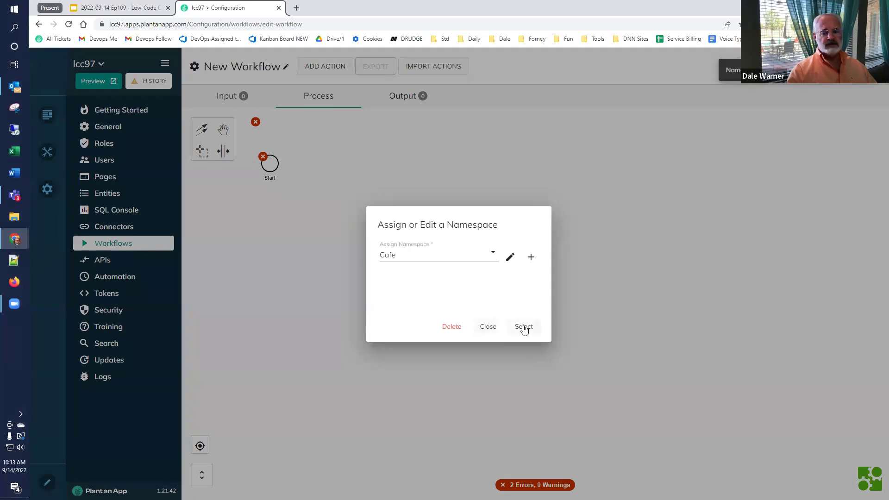
{"action": "left_click", "coordinate": [514, 329]}
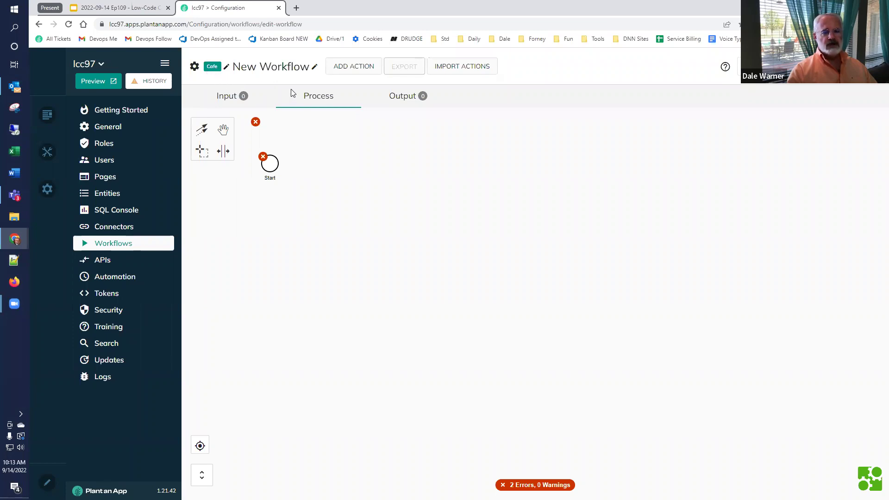
Rename the new workflow as Demo, with the description "This is the workflow created during LCC 109", and save the details.
{"action": "left_click", "coordinate": [315, 68]}
{"action": "key", "text": "ctrl+a"}
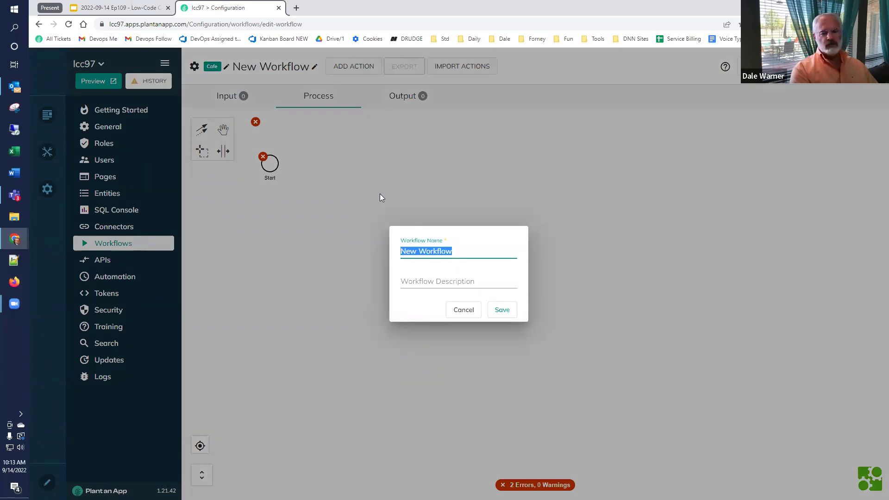
{"action": "type", "text": "Demo"}
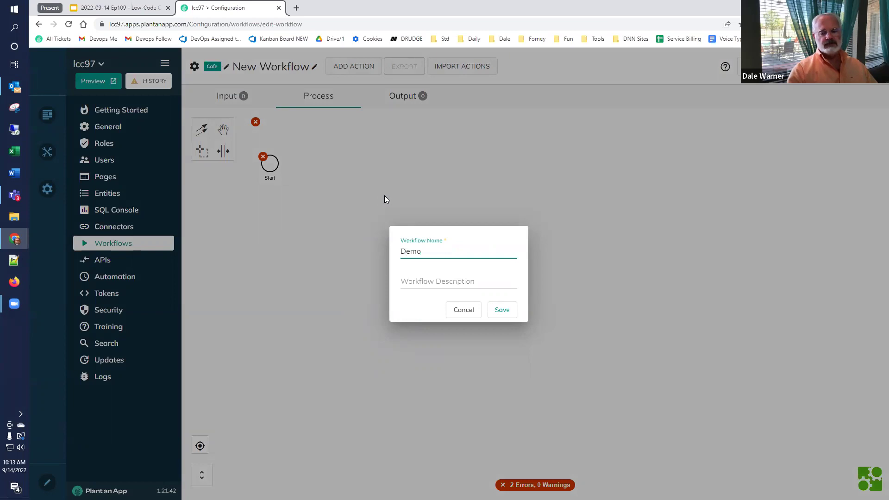
{"action": "left_click", "coordinate": [456, 280]}
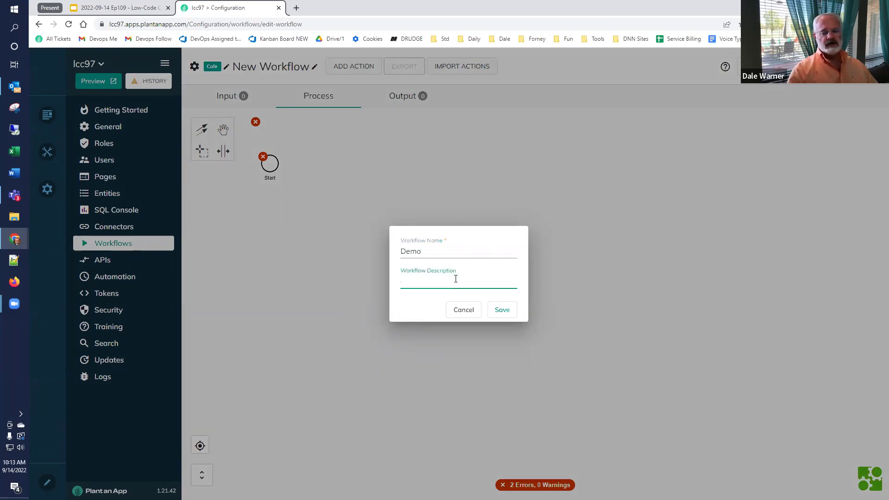
{"action": "type", "text": "This is the "}
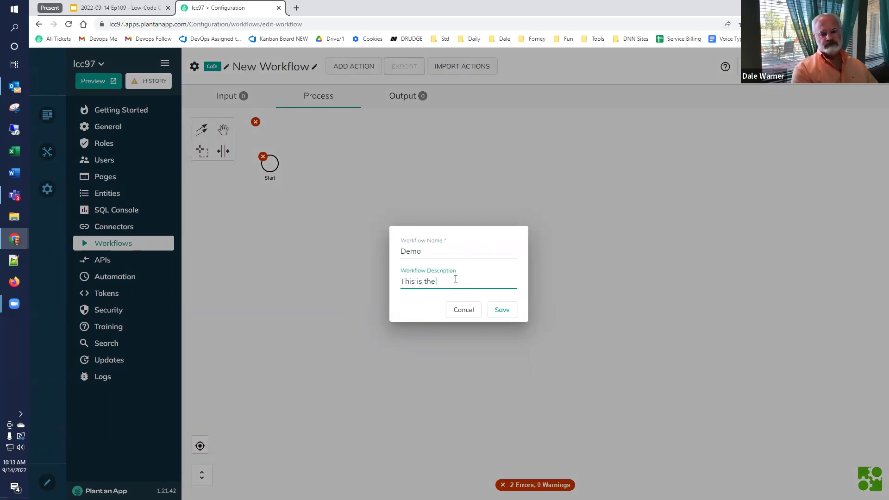
{"action": "type", "text": "workflow created during"}
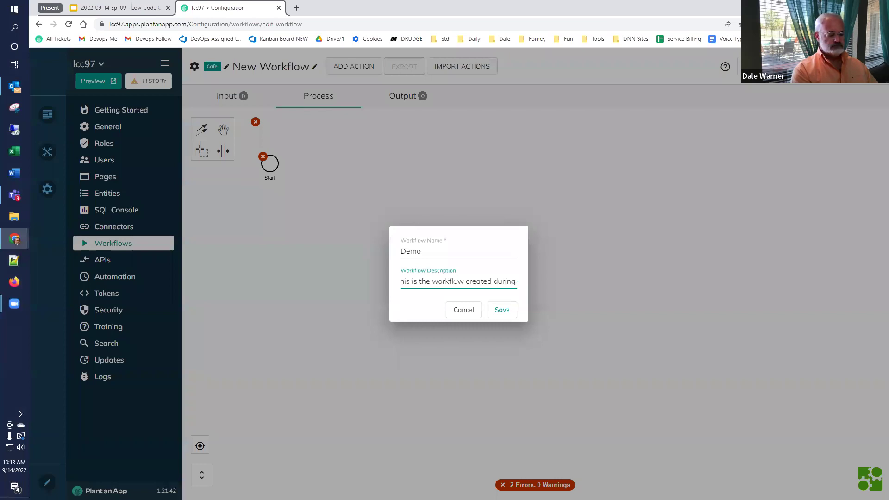
{"action": "type", "text": " LCC 109"}
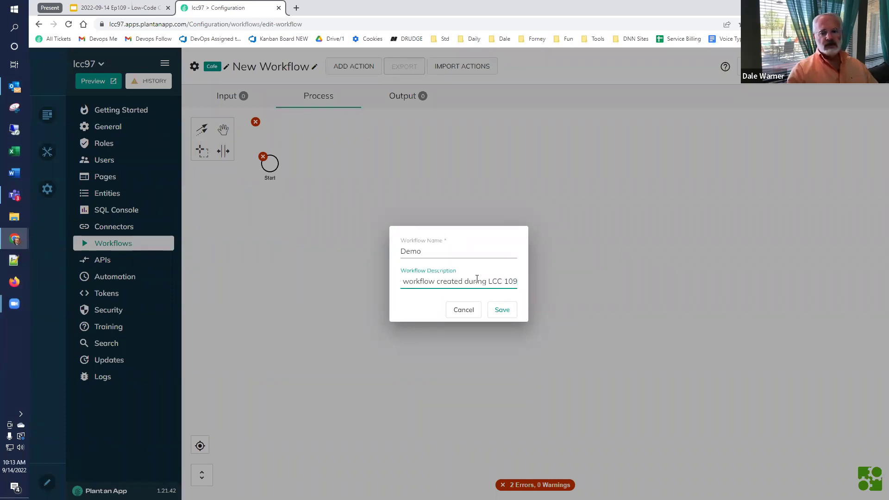
{"action": "left_click", "coordinate": [501, 310]}
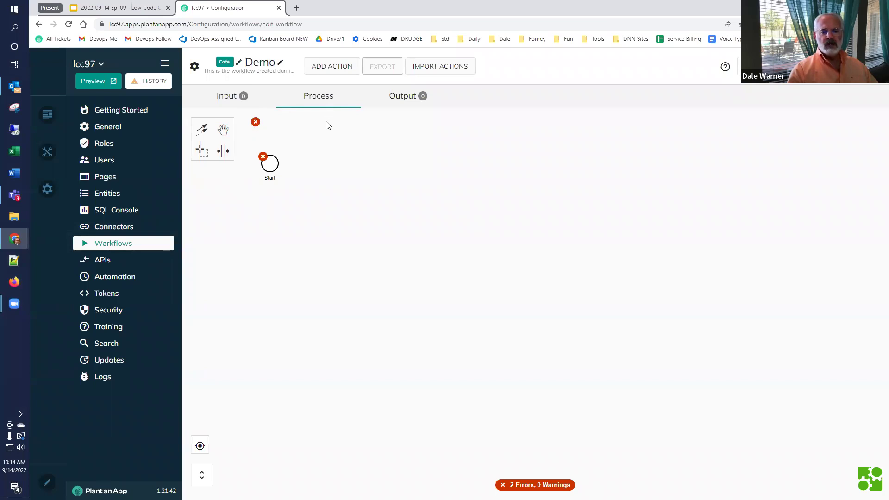
Examine the Input, Process and Output sections of the Demo workflow and return to its process canvas.
{"action": "left_click", "coordinate": [223, 99]}
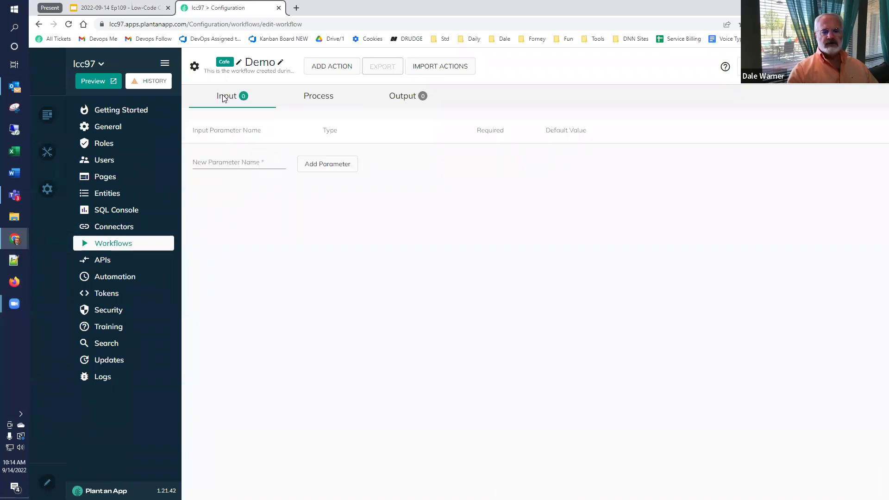
{"action": "left_click", "coordinate": [325, 97]}
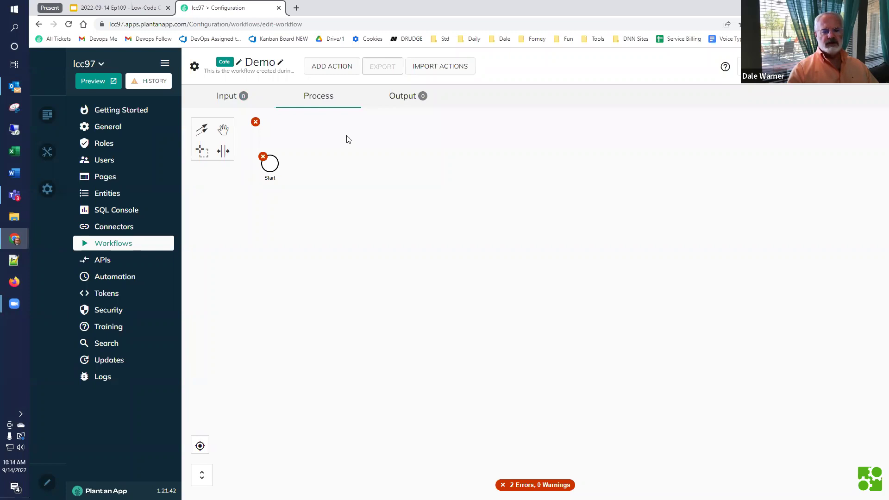
{"action": "left_click", "coordinate": [394, 96]}
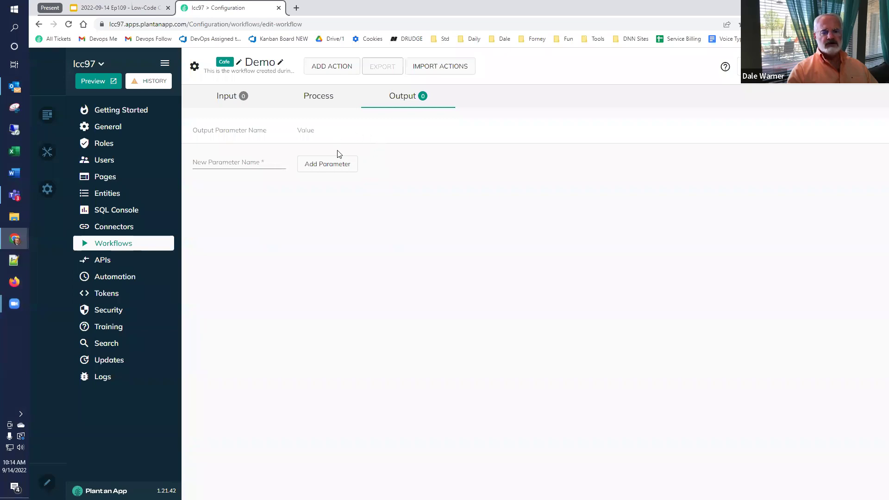
{"action": "left_click", "coordinate": [318, 96]}
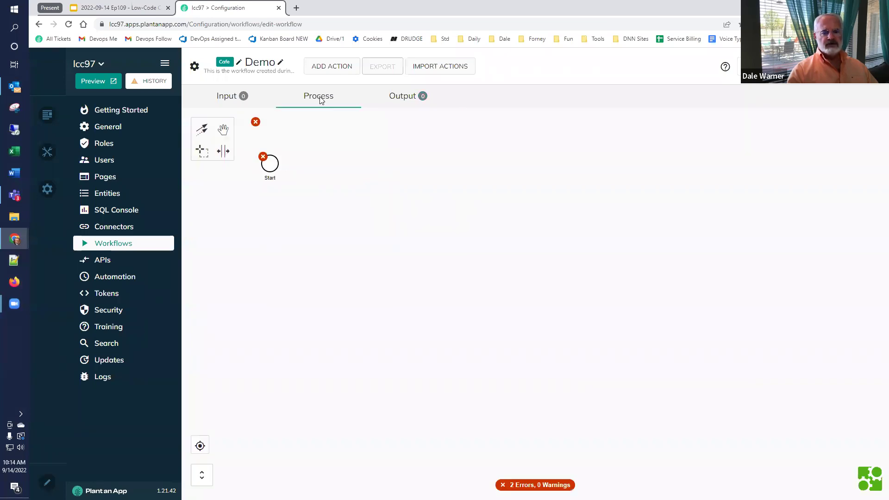
Append an End event to the Start event, save the Demo workflow and return to the workflow list.
{"action": "left_click", "coordinate": [272, 171]}
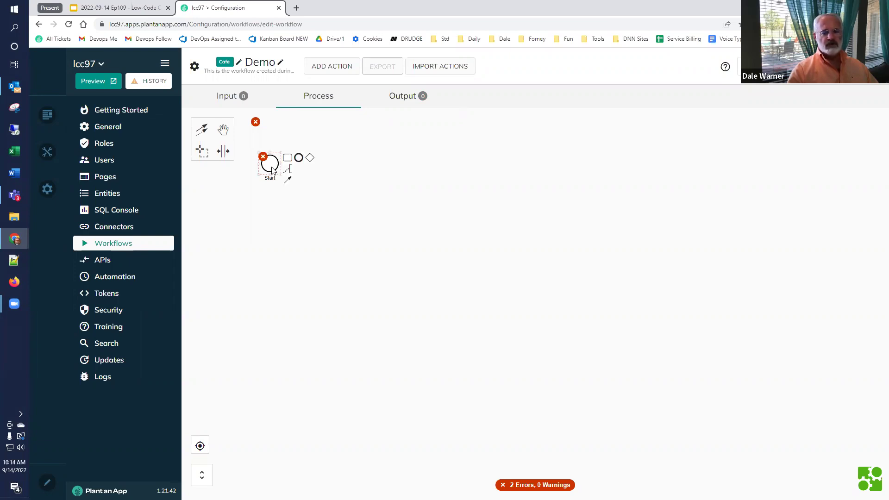
{"action": "left_click", "coordinate": [299, 159]}
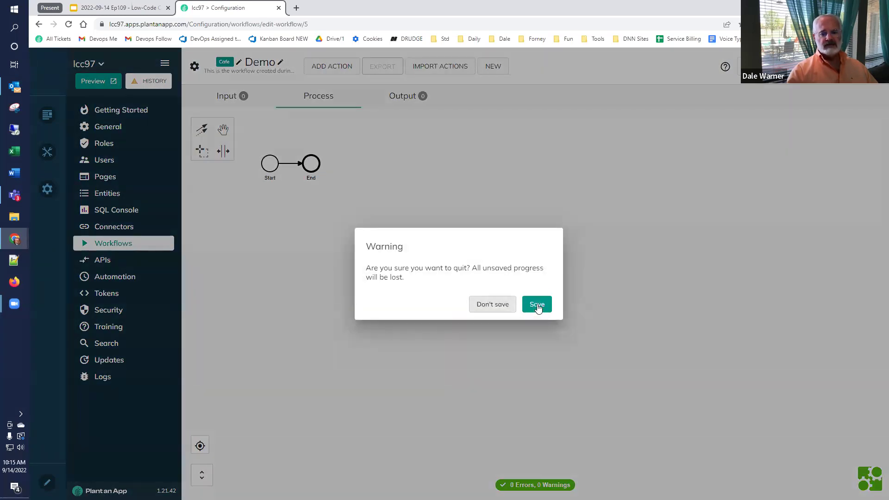
{"action": "left_click", "coordinate": [537, 304]}
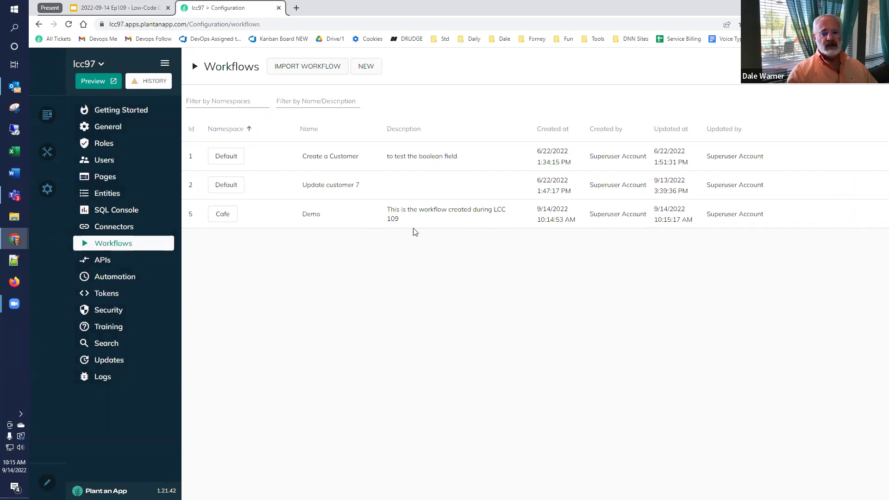
Filter the workflow list by the Cafe namespace.
{"action": "left_click", "coordinate": [262, 101]}
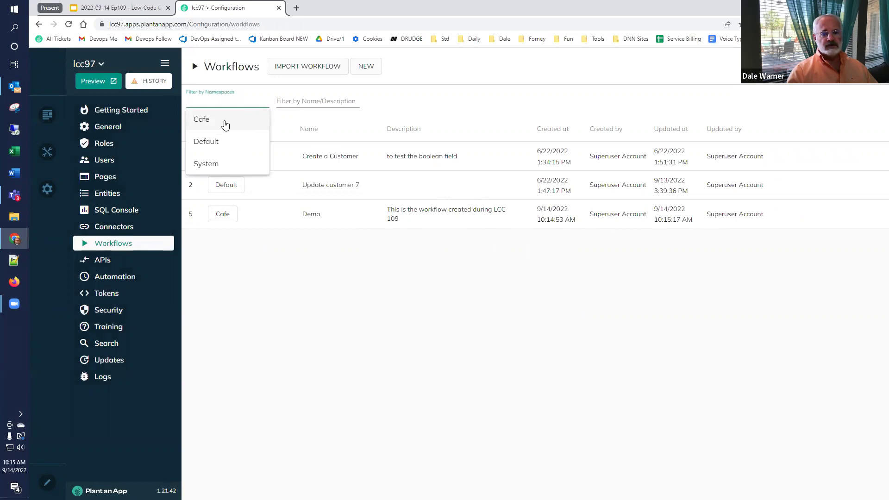
{"action": "left_click", "coordinate": [225, 120]}
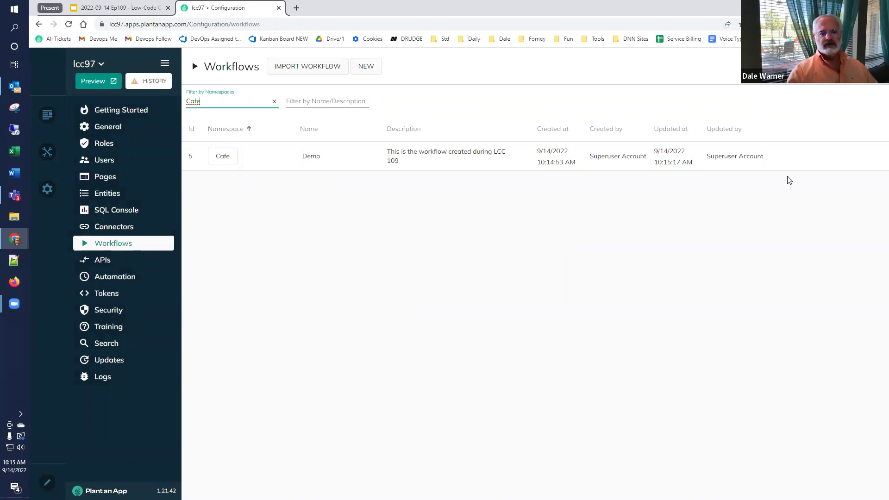
View the slide on the Administrative Form, BPMN canvas and tools in Google Slides and return to the Plant an App configuration.
{"action": "left_click", "coordinate": [134, 8]}
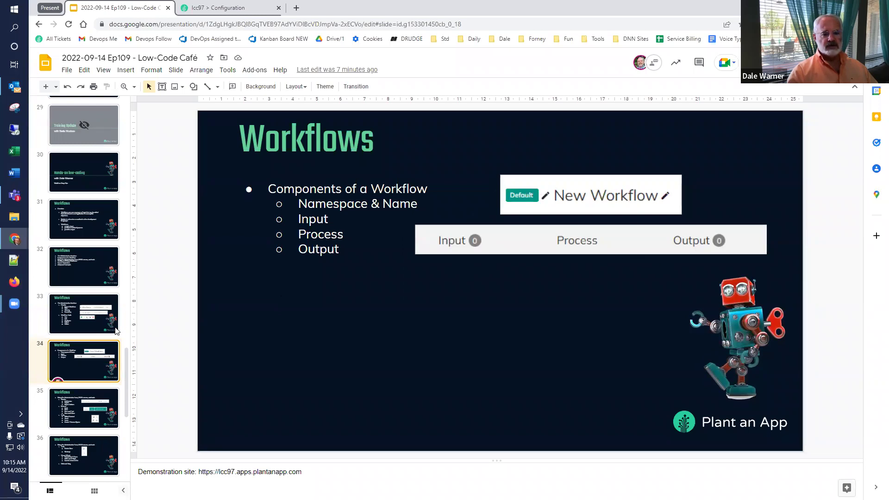
{"action": "left_click", "coordinate": [44, 412]}
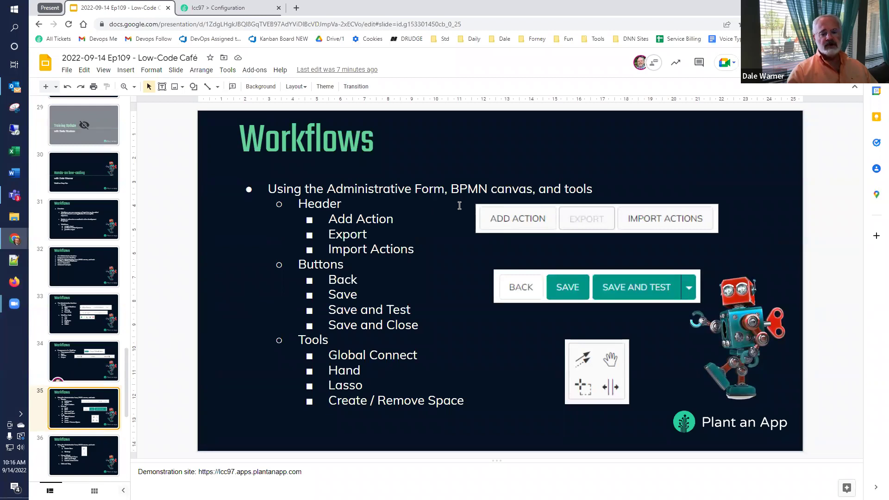
{"action": "left_click", "coordinate": [208, 10]}
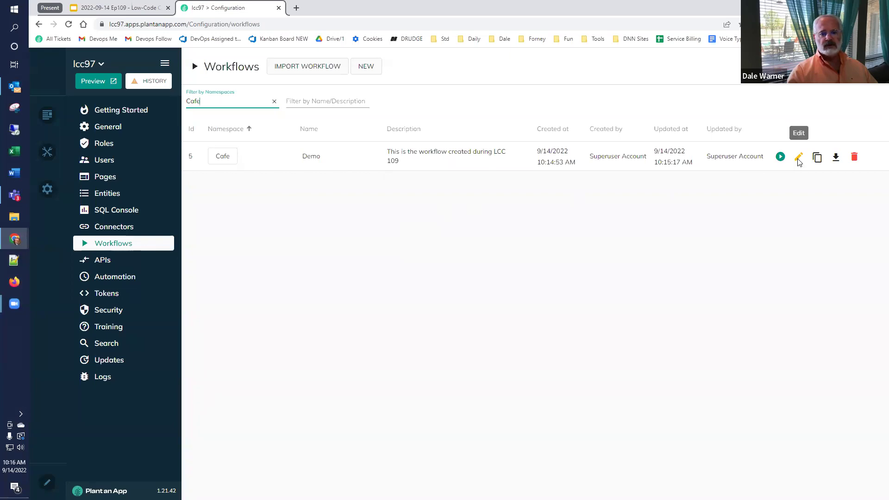
Open the Demo workflow for editing and insert horizontal space between the Start and End events with the Create/Remove Space tool.
{"action": "left_click", "coordinate": [799, 158]}
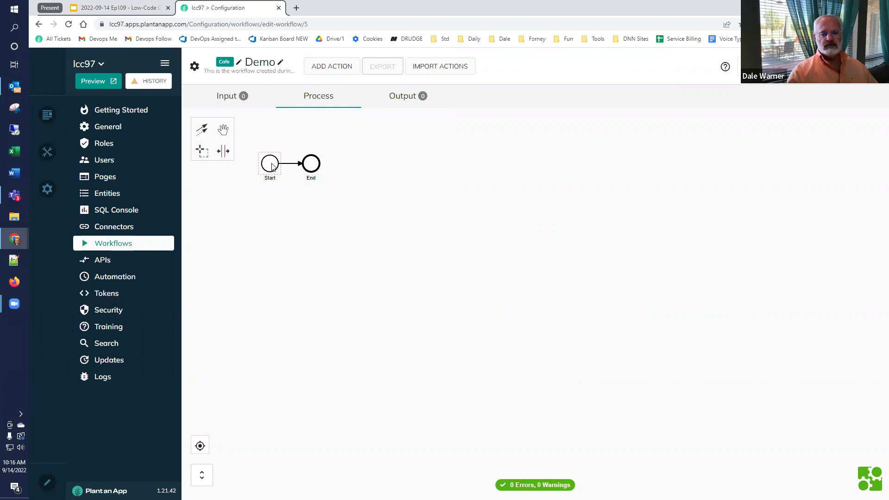
{"action": "left_click", "coordinate": [223, 153]}
{"action": "left_click_drag", "start_coordinate": [288, 143], "coordinate": [567, 153]}
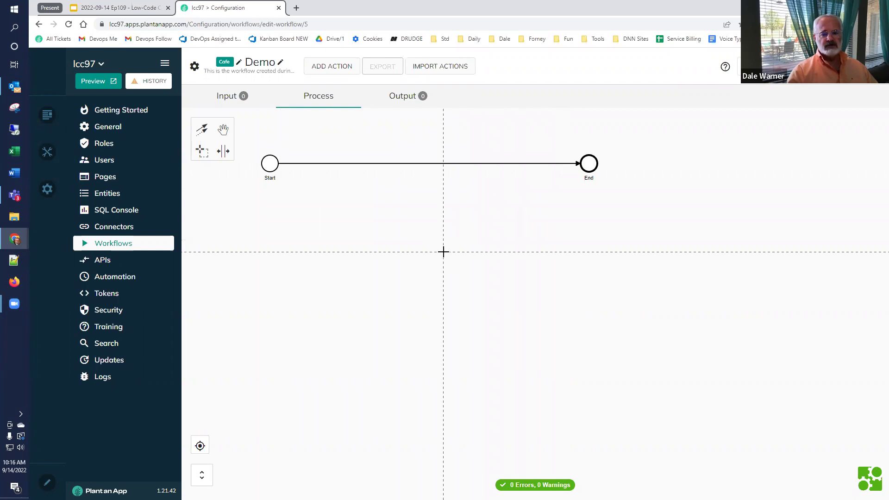
Use the Create/Remove Space tool to bring the End event somewhat closer to the Start event.
{"action": "left_click", "coordinate": [222, 149]}
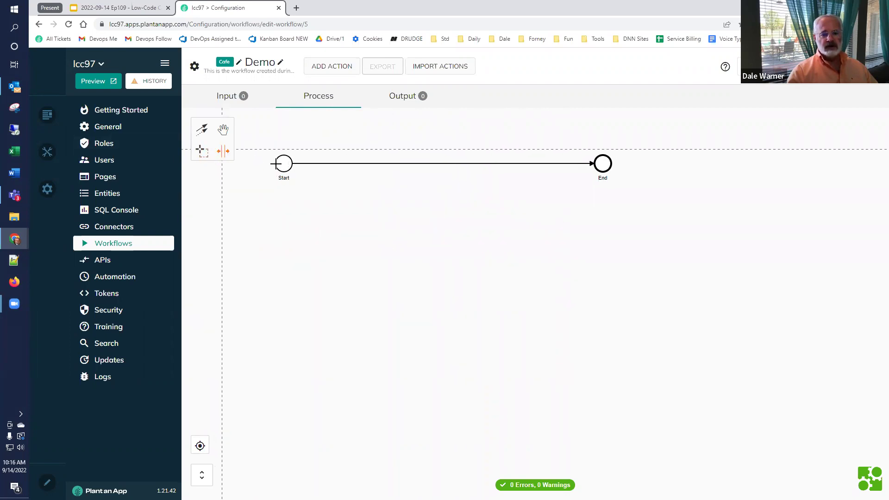
{"action": "left_click_drag", "start_coordinate": [522, 137], "coordinate": [472, 134]}
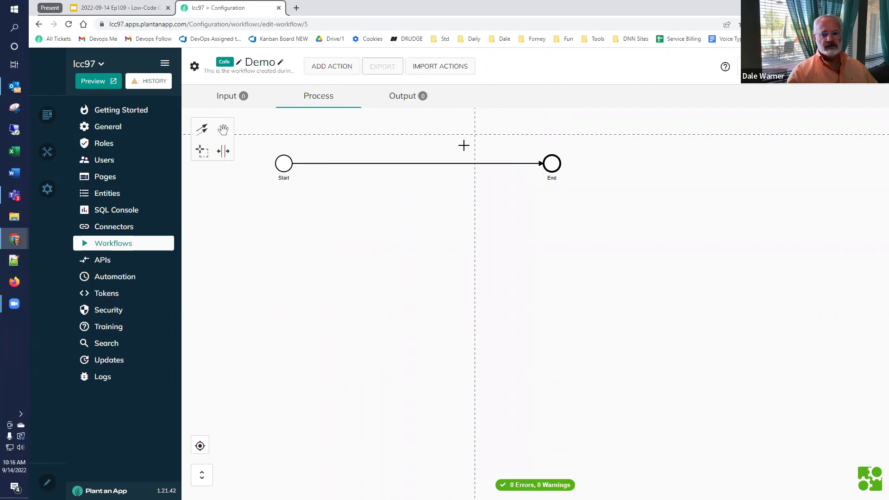
{"action": "right_click", "coordinate": [376, 226]}
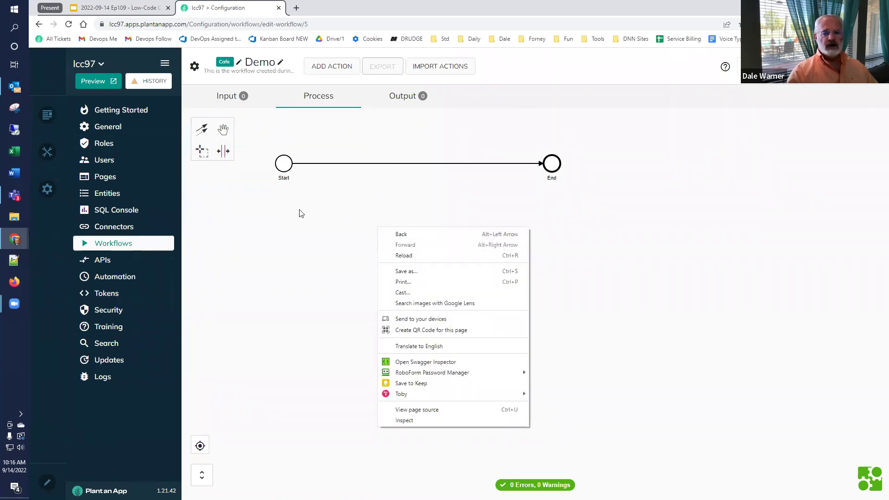
{"action": "left_click", "coordinate": [287, 204]}
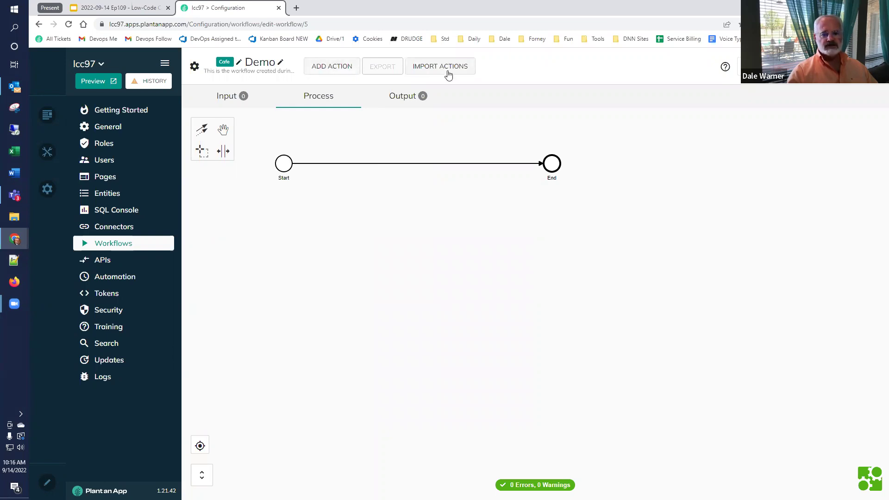
Add a Create/Update Tokens action from the Context category and title it "Create our result token".
{"action": "left_click", "coordinate": [330, 69]}
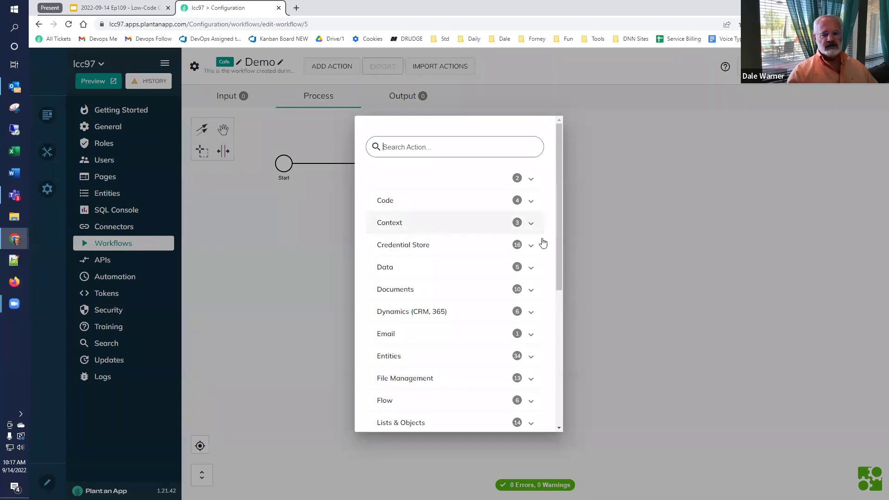
{"action": "left_click", "coordinate": [530, 230]}
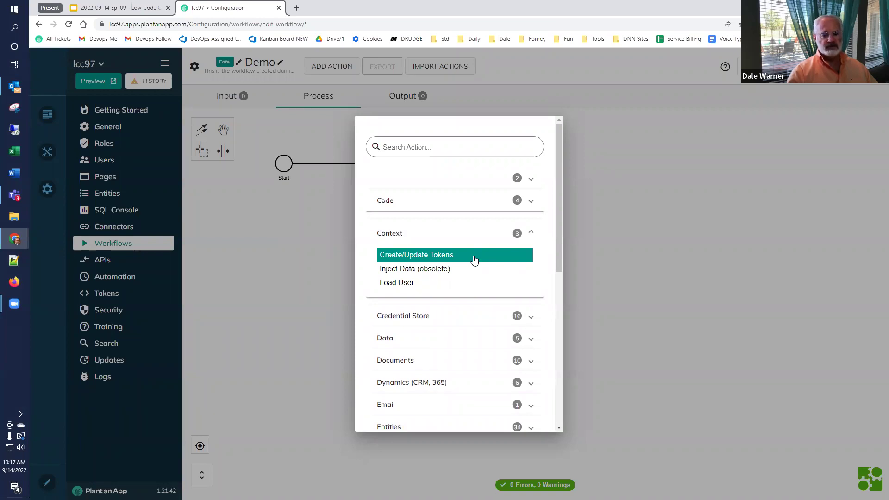
{"action": "left_click", "coordinate": [441, 257]}
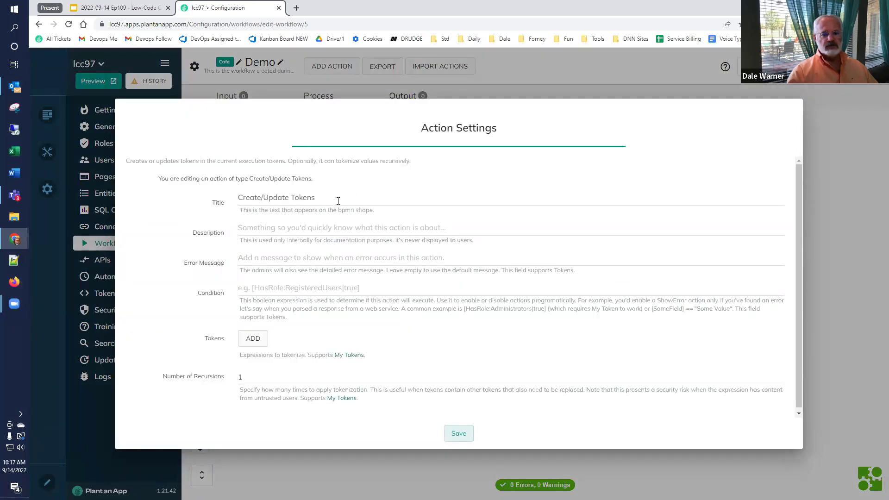
{"action": "left_click_drag", "start_coordinate": [338, 200], "coordinate": [213, 202]}
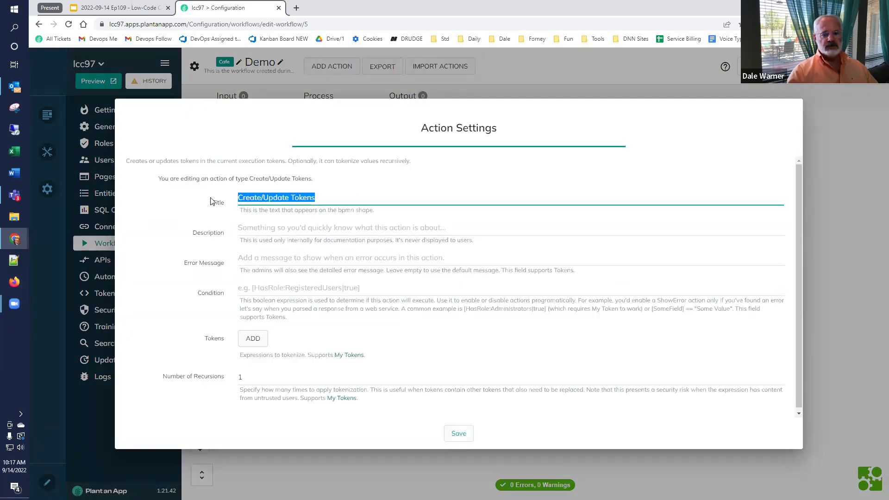
{"action": "type", "text": "Create our"}
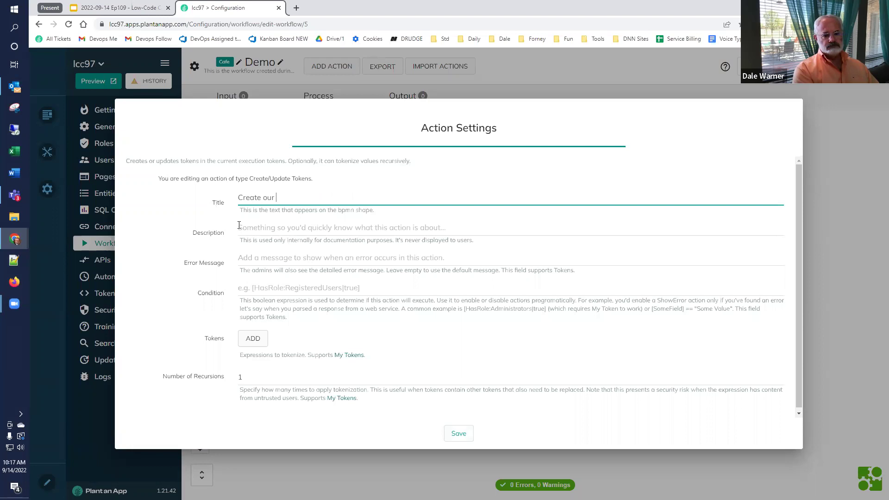
{"action": "type", "text": " result token"}
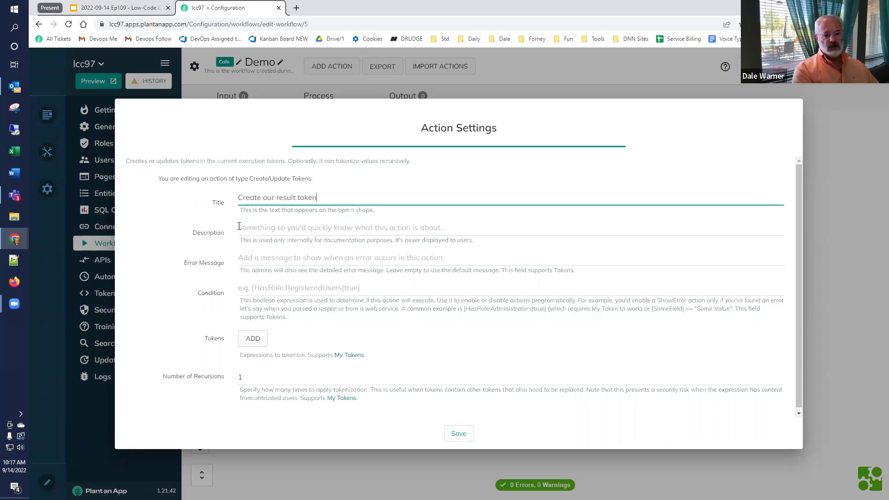
Add a token named result with the value Hi to the action and save the action settings.
{"action": "left_click", "coordinate": [262, 345]}
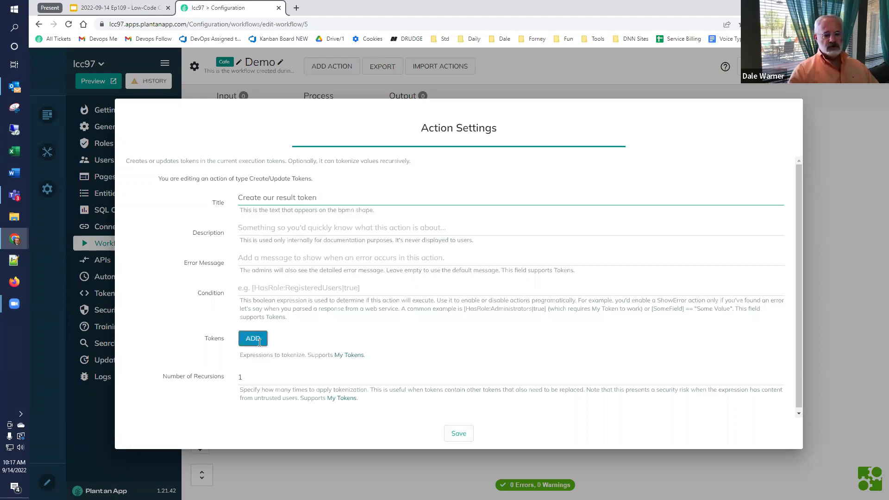
{"action": "left_click", "coordinate": [268, 336]}
{"action": "type", "text": "result"}
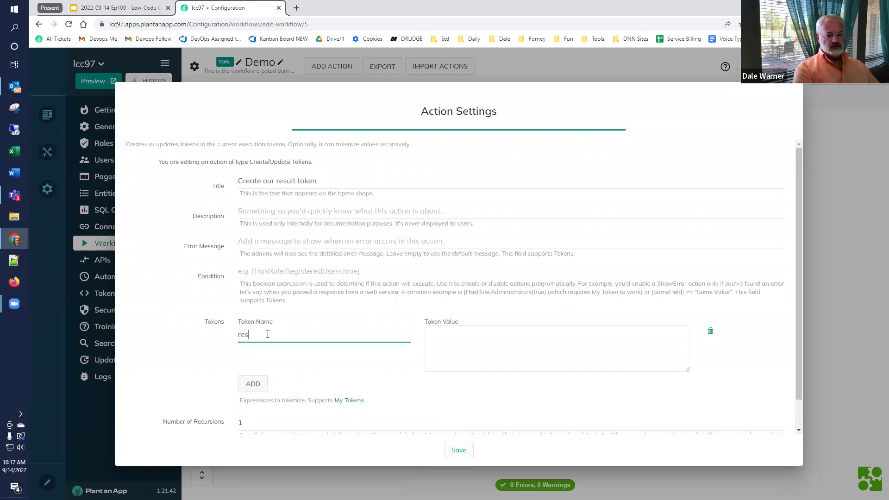
{"action": "left_click", "coordinate": [472, 340]}
{"action": "type", "text": "Hi"}
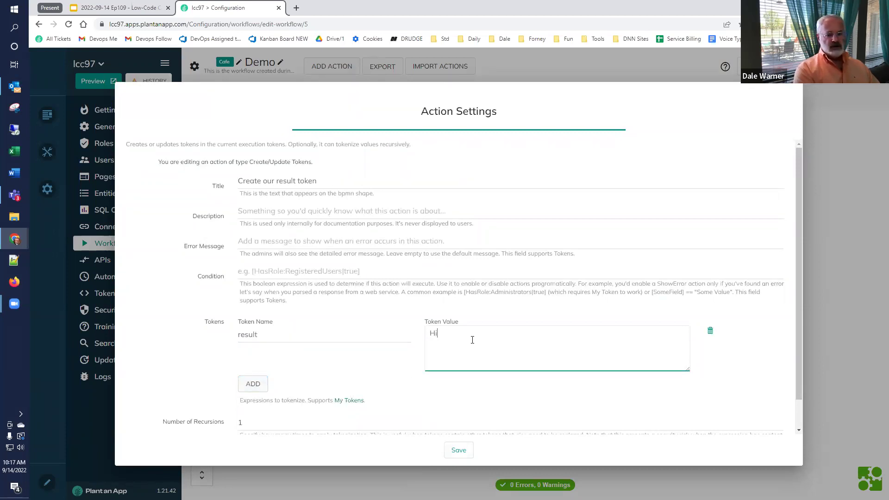
{"action": "left_click", "coordinate": [459, 450]}
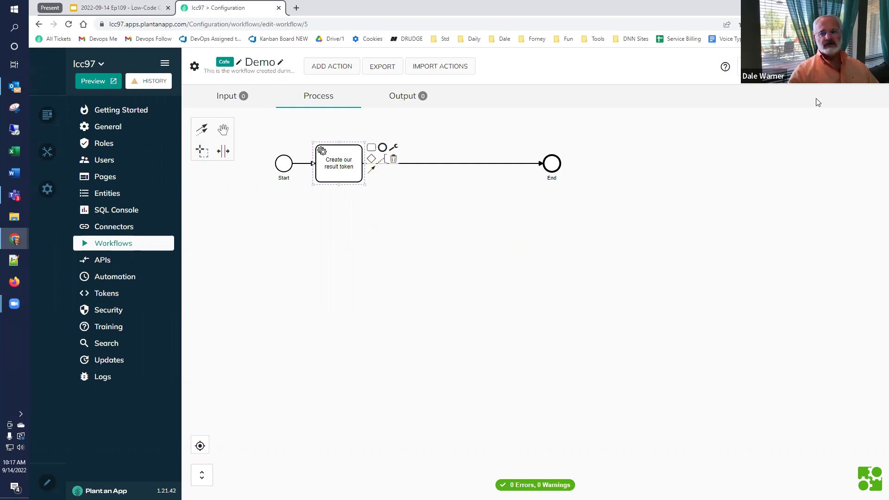
Save the Demo workflow, run it in test mode without parameters and dismiss the test results.
{"action": "left_click", "coordinate": [753, 66]}
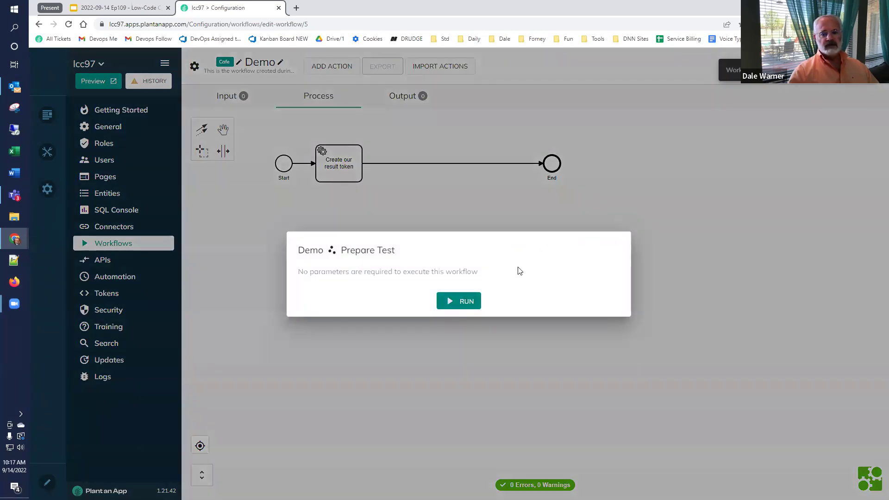
{"action": "left_click", "coordinate": [453, 303]}
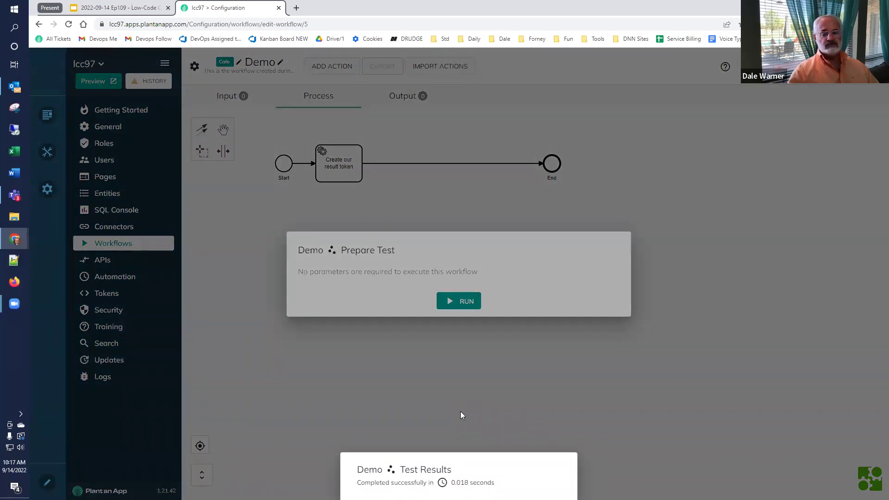
{"action": "left_click", "coordinate": [465, 410]}
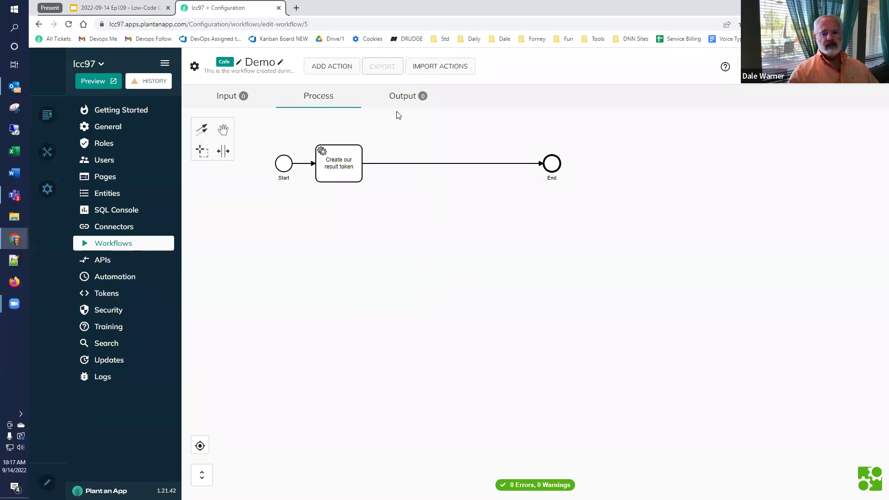
Add an output parameter named outResult with the value [result] to the Demo workflow.
{"action": "left_click", "coordinate": [402, 98]}
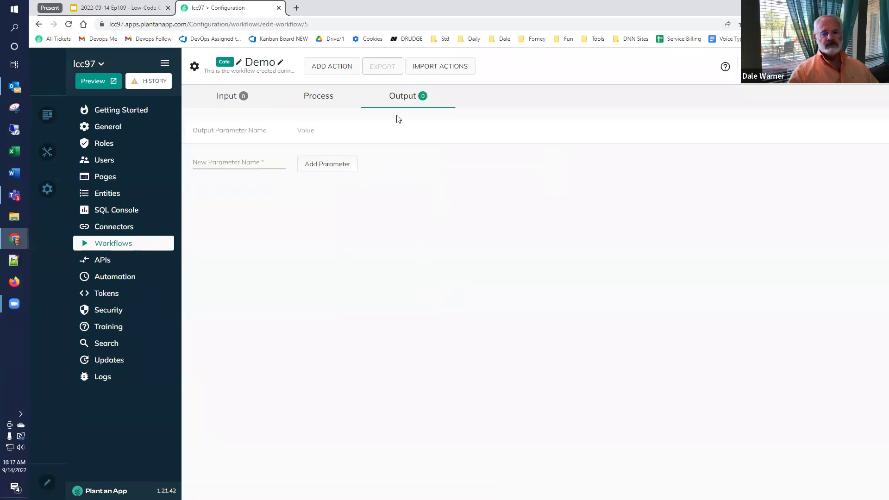
{"action": "left_click", "coordinate": [238, 164]}
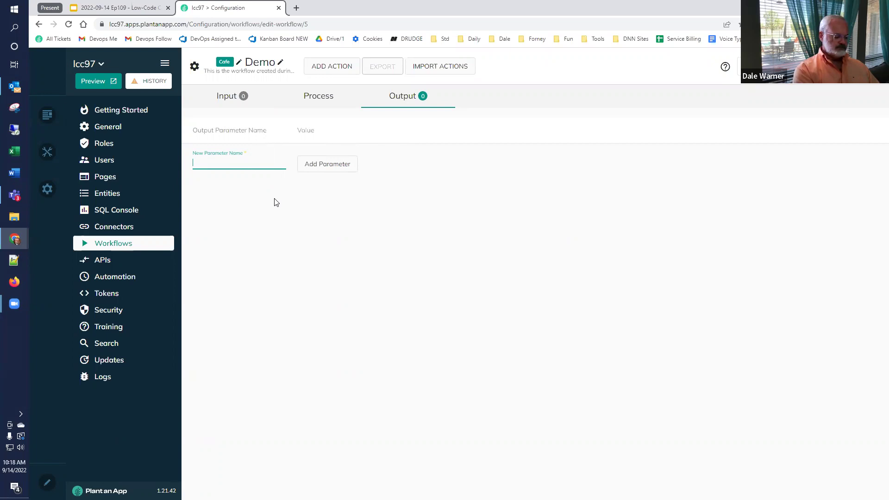
{"action": "type", "text": "outResul"}
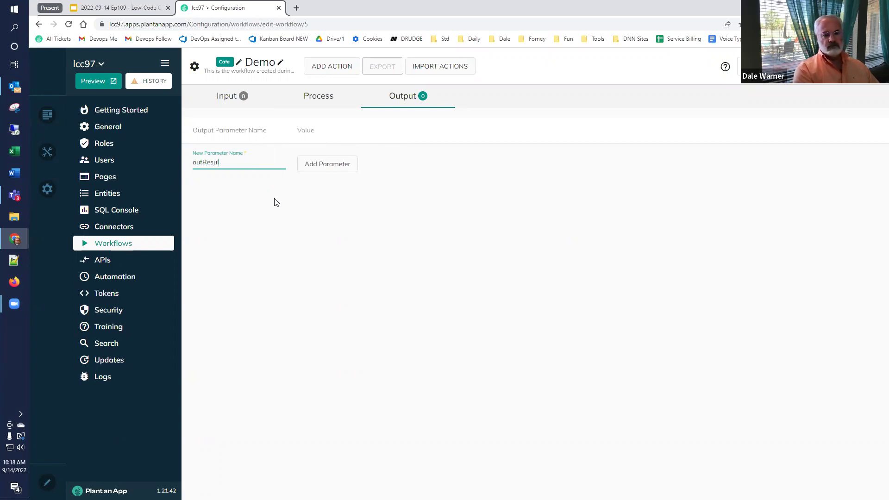
{"action": "type", "text": "t"}
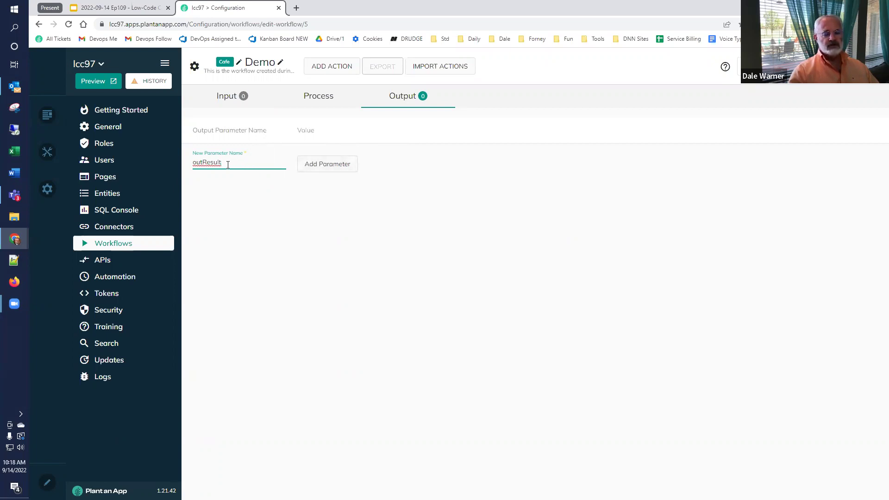
{"action": "left_click", "coordinate": [320, 172]}
{"action": "left_click", "coordinate": [321, 156]}
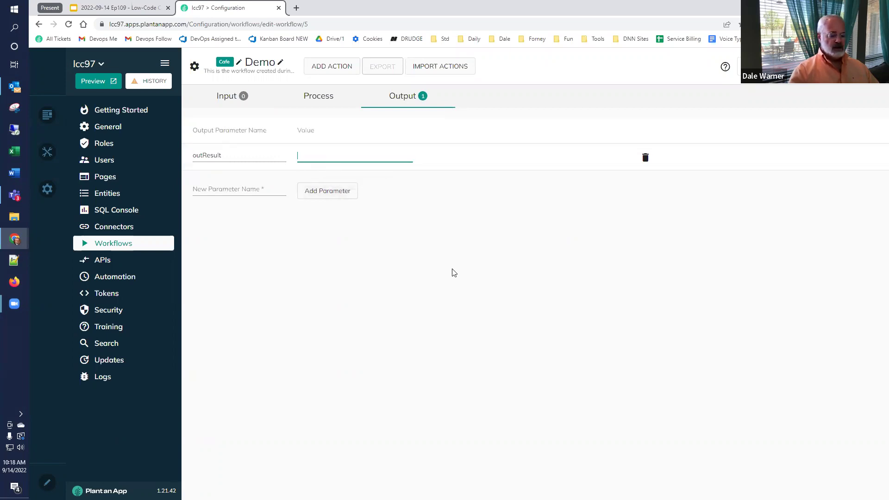
{"action": "type", "text": "["}
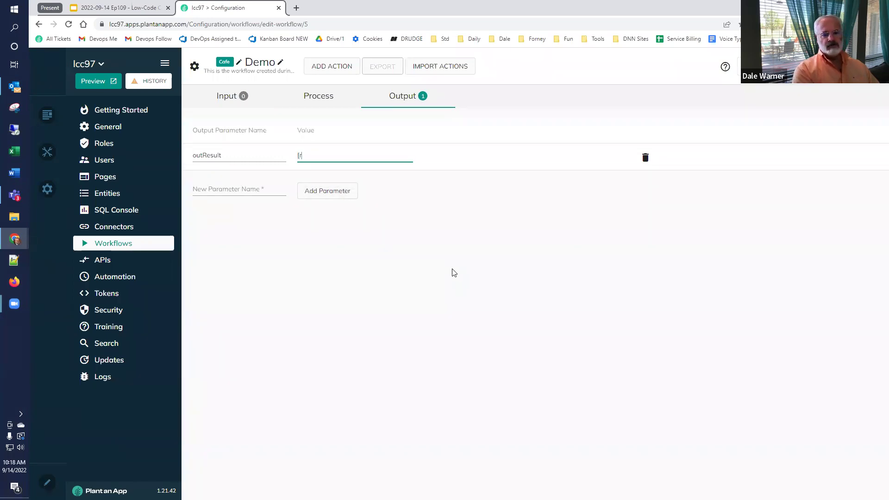
{"action": "type", "text": "result]"}
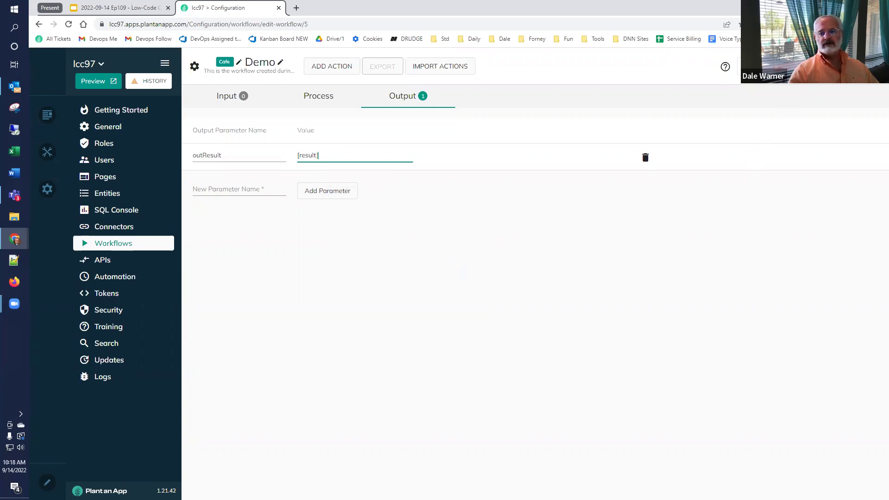
Save the workflow with its outResult parameter, rerun the test and close the test results.
{"action": "left_click", "coordinate": [753, 66]}
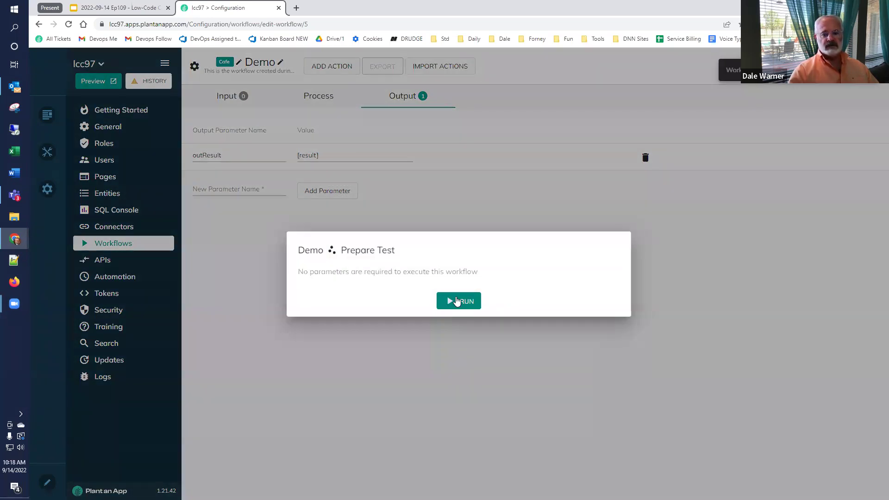
{"action": "left_click", "coordinate": [460, 301]}
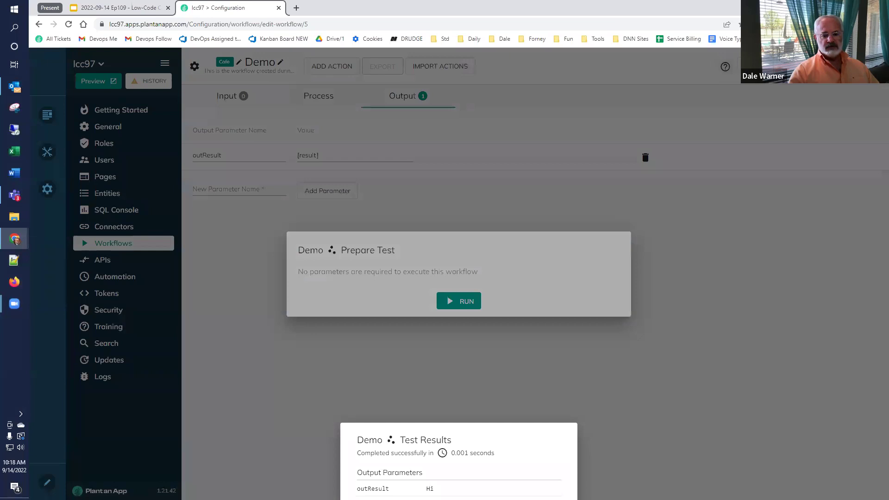
{"action": "left_click", "coordinate": [740, 407]}
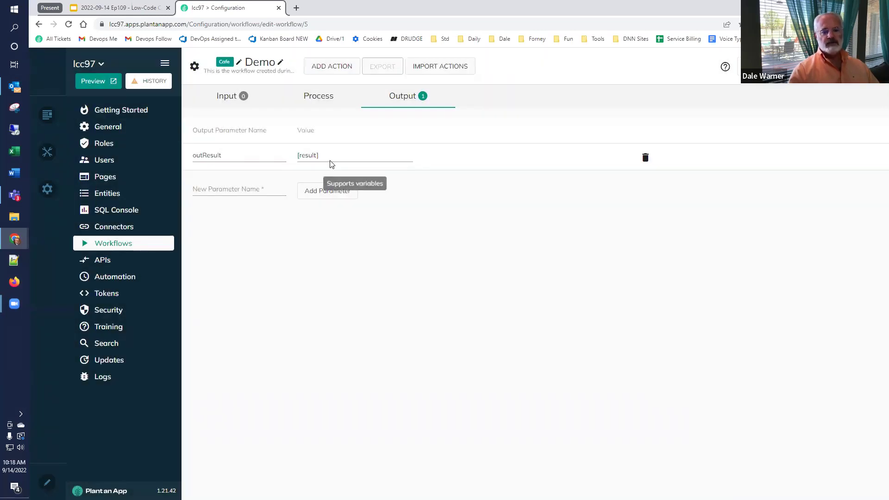
Insert horizontal space on the process canvas between the Start event and the "Create our result token" action using the Create/Remove Space tool.
{"action": "left_click", "coordinate": [319, 102]}
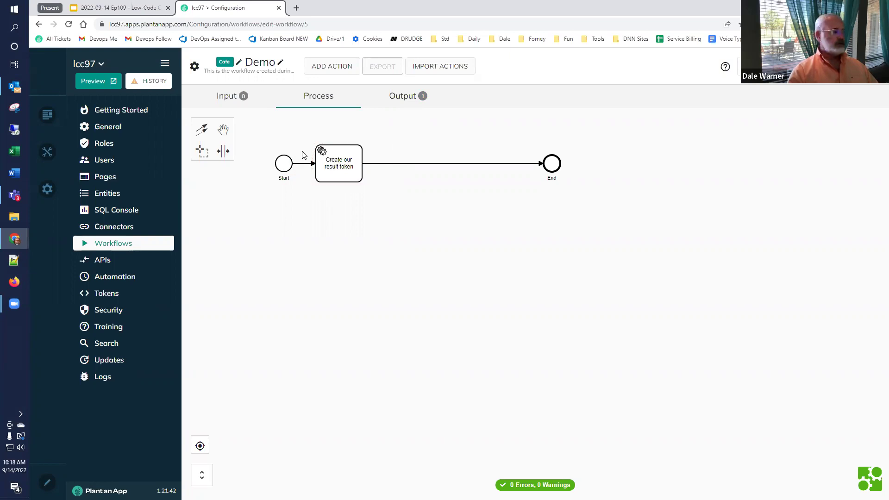
{"action": "left_click", "coordinate": [132, 7]}
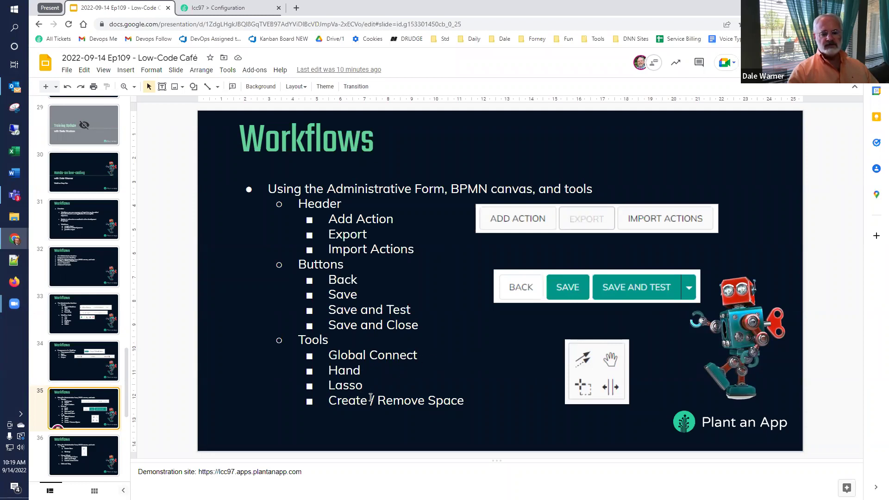
{"action": "left_click", "coordinate": [218, 8]}
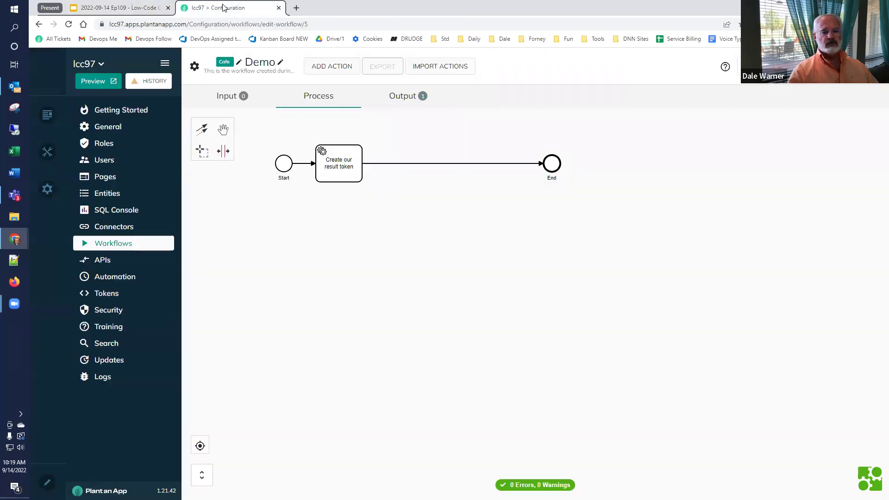
{"action": "left_click", "coordinate": [225, 154]}
{"action": "left_click_drag", "start_coordinate": [302, 135], "coordinate": [389, 138]}
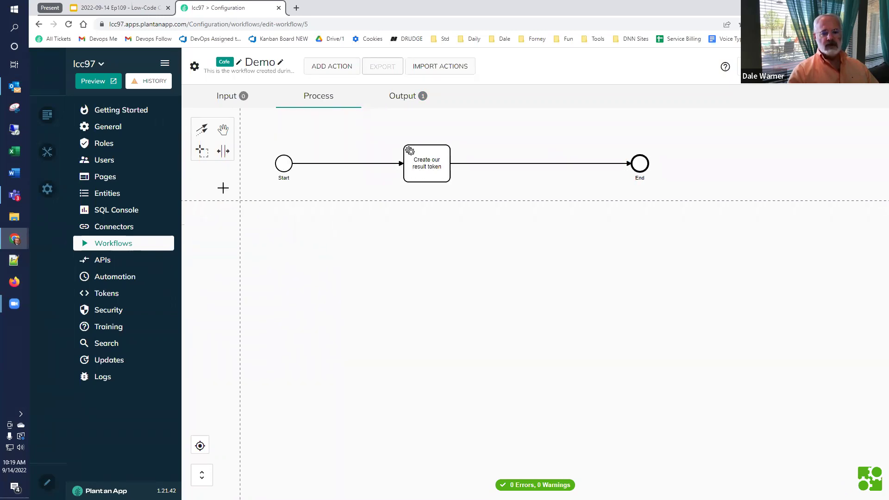
Select the "Create our result token" action with the Lasso tool, export it and copy its JSON definition.
{"action": "left_click", "coordinate": [203, 153]}
{"action": "mouse_move", "coordinate": [369, 120]}
{"action": "left_mouse_down"}
{"action": "mouse_move", "coordinate": [382, 172]}
{"action": "mouse_move", "coordinate": [496, 218]}
{"action": "left_mouse_up"}
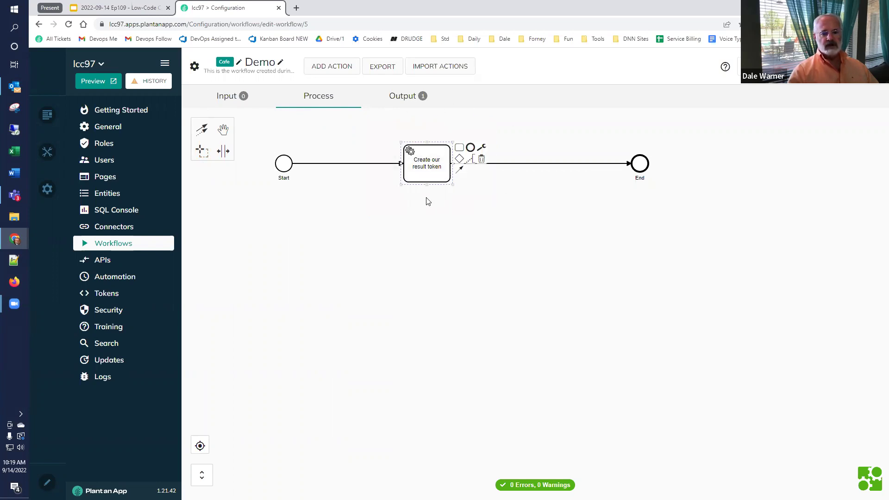
{"action": "left_click", "coordinate": [379, 69]}
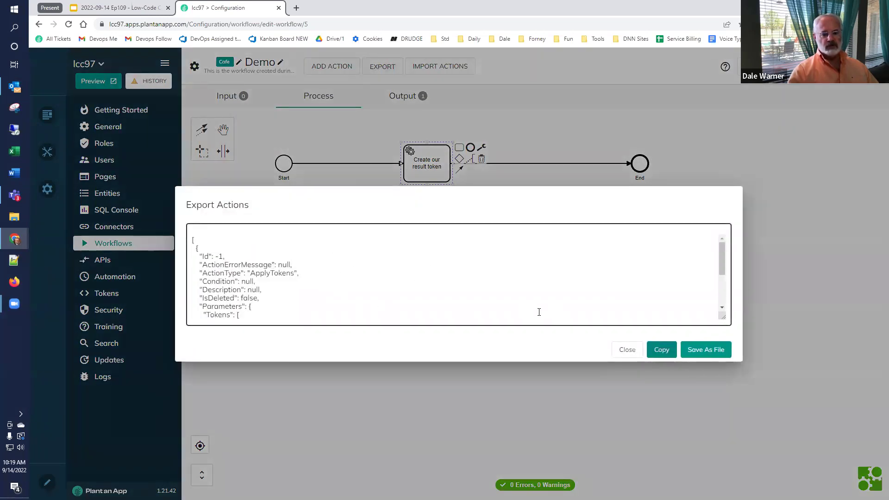
{"action": "left_click", "coordinate": [669, 353]}
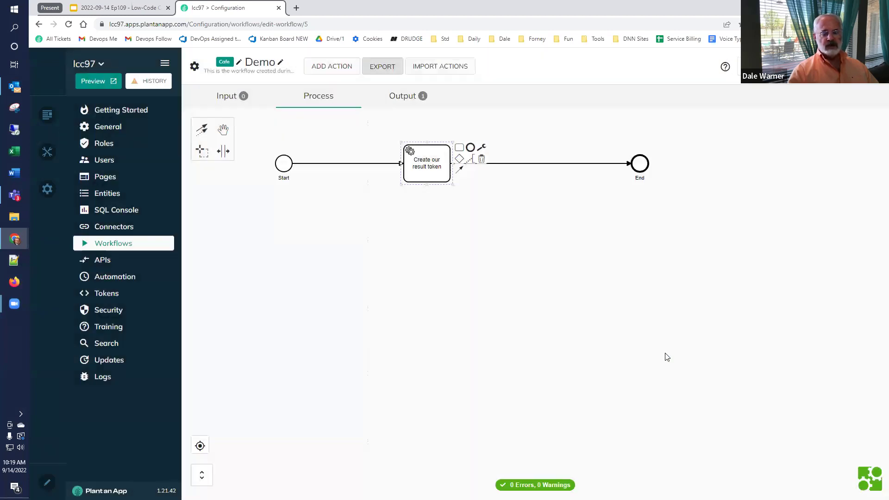
Import the copied action JSON and place the imported action on the connection between "Create our result token" and End.
{"action": "left_click", "coordinate": [431, 67]}
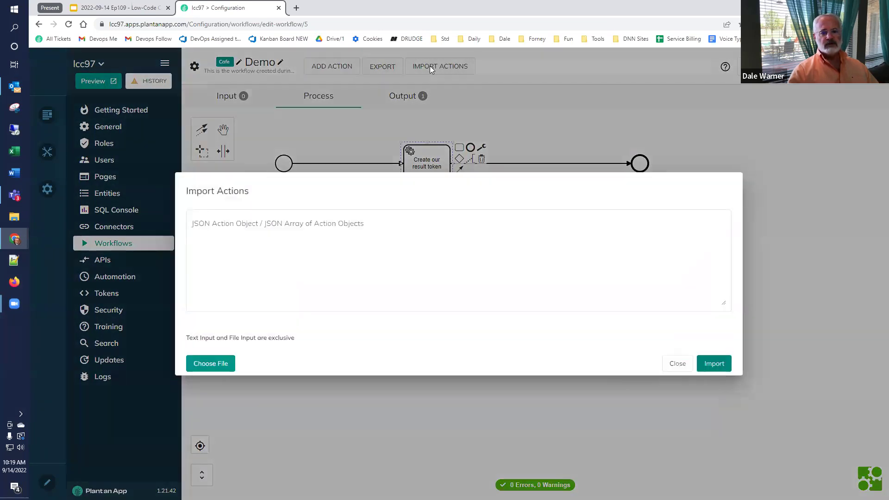
{"action": "left_click", "coordinate": [364, 232]}
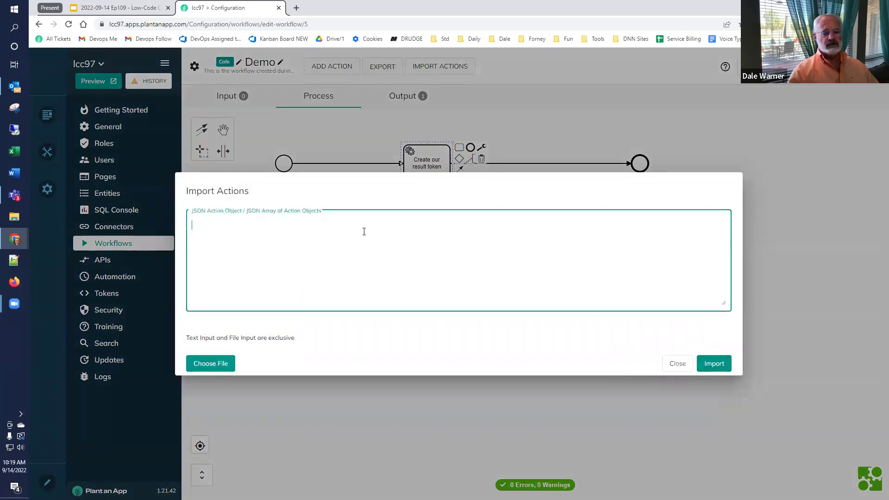
{"action": "key", "text": "ctrl+v"}
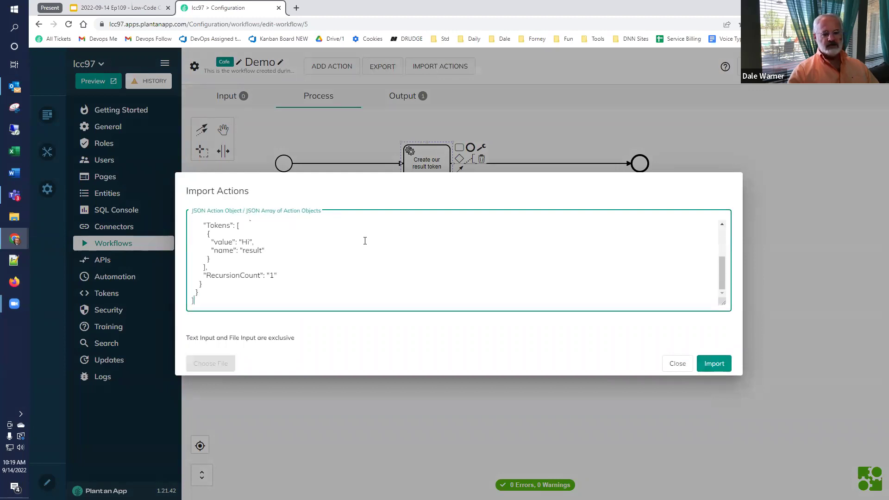
{"action": "left_click", "coordinate": [713, 365]}
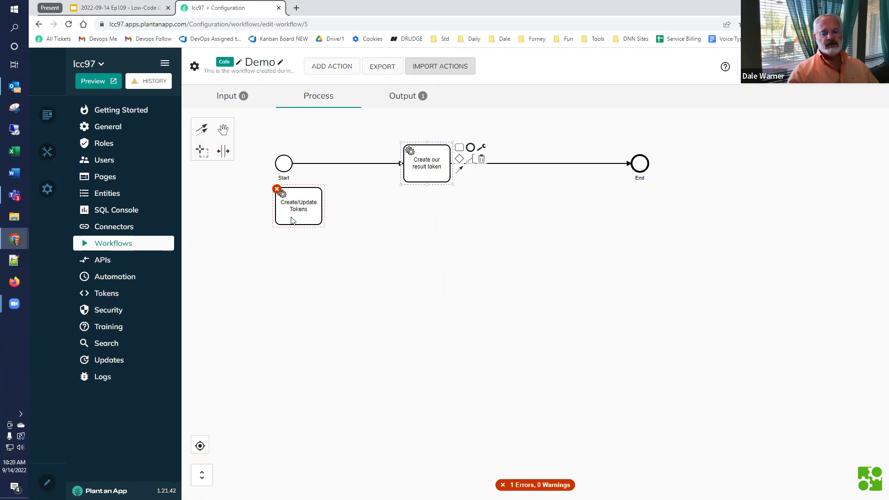
{"action": "left_click_drag", "start_coordinate": [292, 221], "coordinate": [511, 221]}
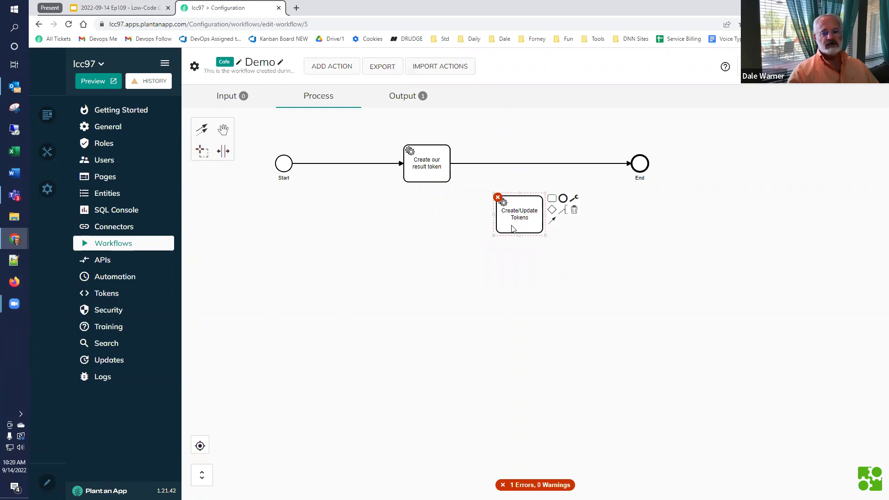
{"action": "left_click_drag", "start_coordinate": [513, 229], "coordinate": [526, 177]}
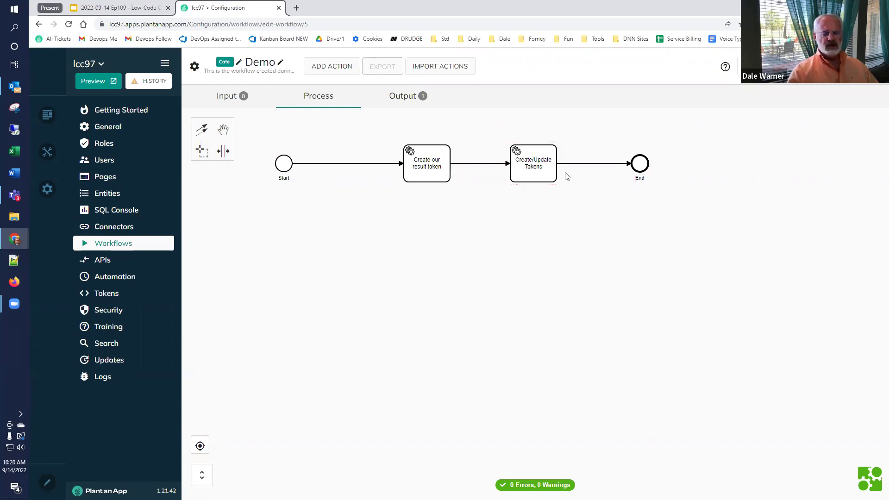
Add a Text input parameter called name to the workflow, with a sample first name as its default value.
{"action": "left_click", "coordinate": [231, 100]}
{"action": "left_click", "coordinate": [242, 160]}
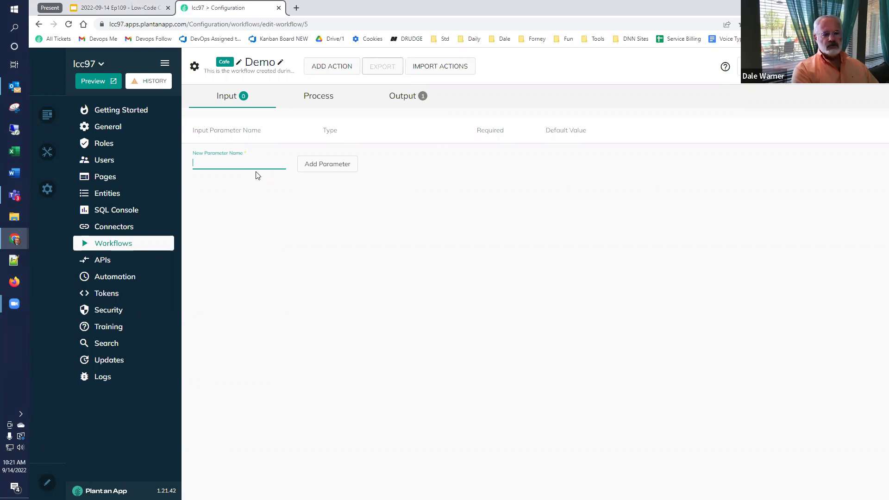
{"action": "type", "text": "name"}
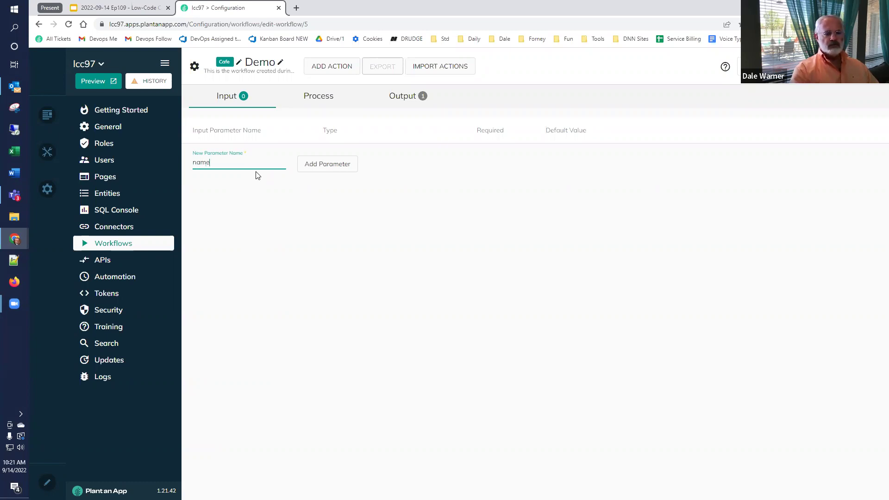
{"action": "left_click", "coordinate": [309, 171]}
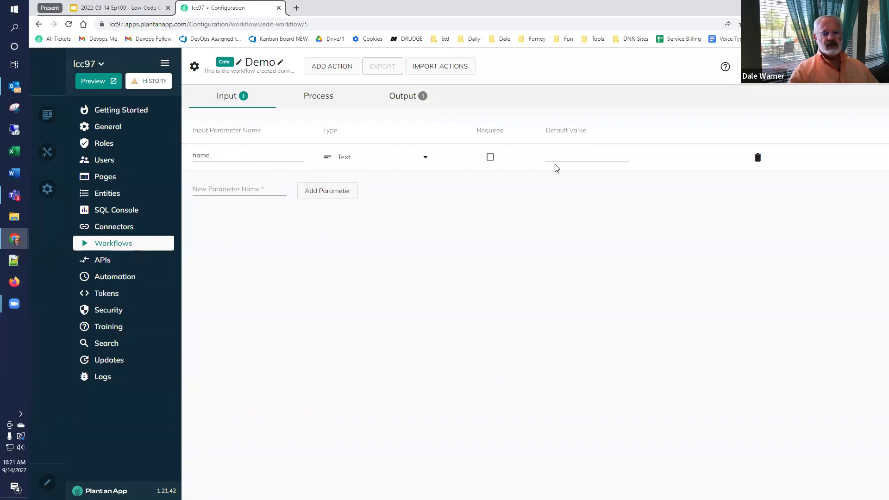
{"action": "left_click", "coordinate": [572, 157]}
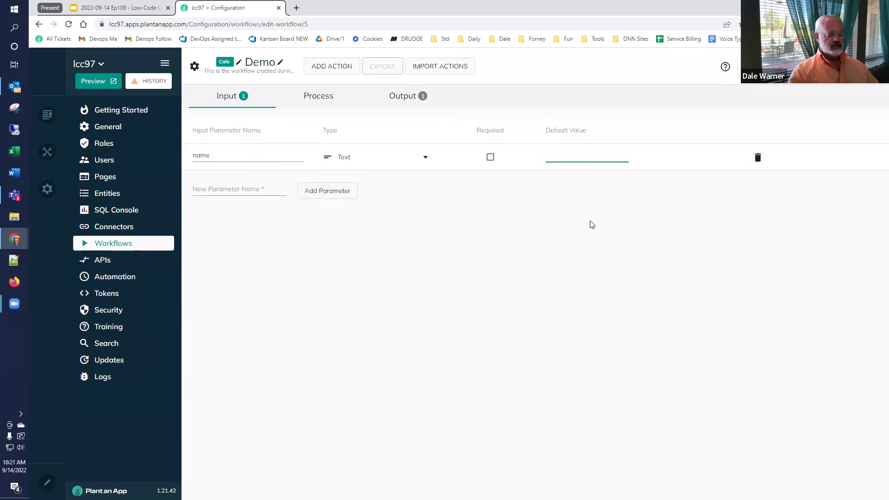
{"action": "type", "text": "Joe"}
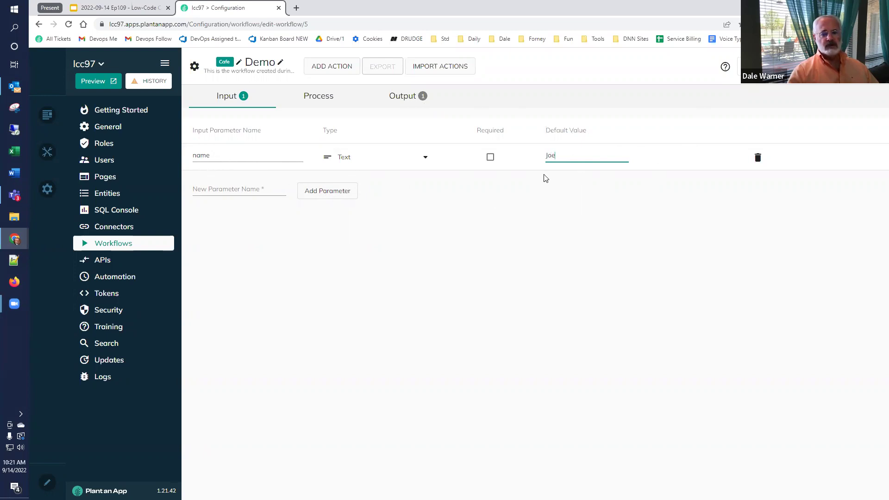
Review the settings of the "Create our result token" action on the process canvas and close them with a save.
{"action": "left_click", "coordinate": [323, 103]}
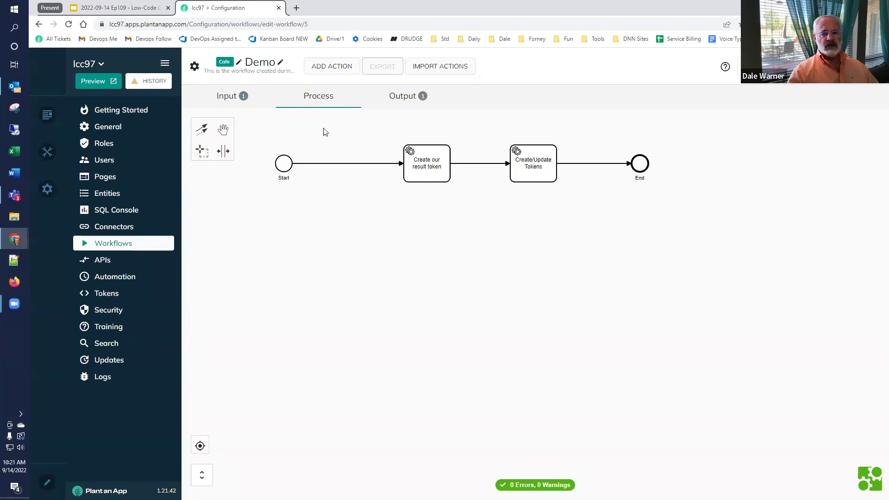
{"action": "double_click", "coordinate": [423, 172]}
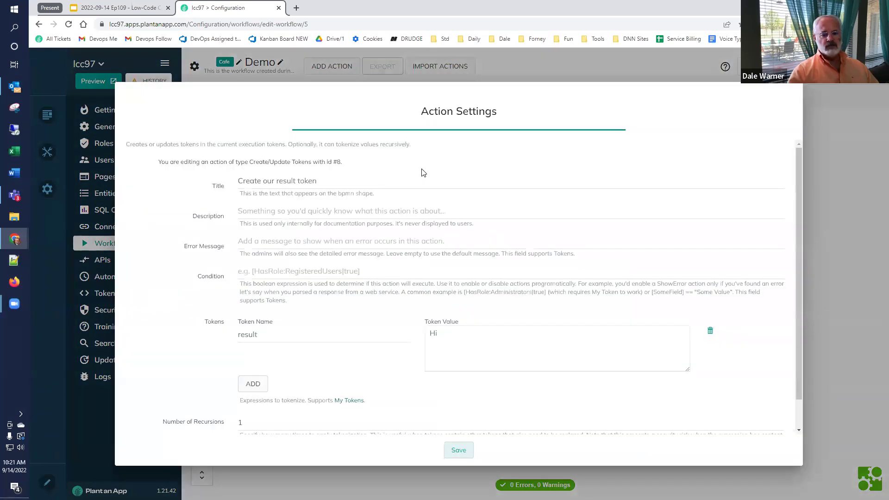
{"action": "left_click", "coordinate": [466, 453]}
Set the result token's value in the Create/Update Tokens action to "[result] [name]!" and save the action.
{"action": "double_click", "coordinate": [530, 174]}
{"action": "left_click_drag", "start_coordinate": [475, 336], "coordinate": [350, 336]}
{"action": "type", "text": "["}
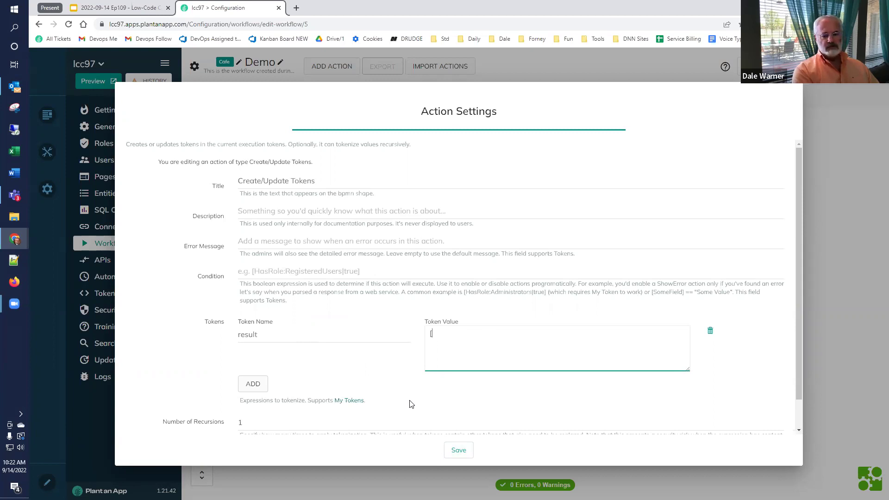
{"action": "type", "text": "result"}
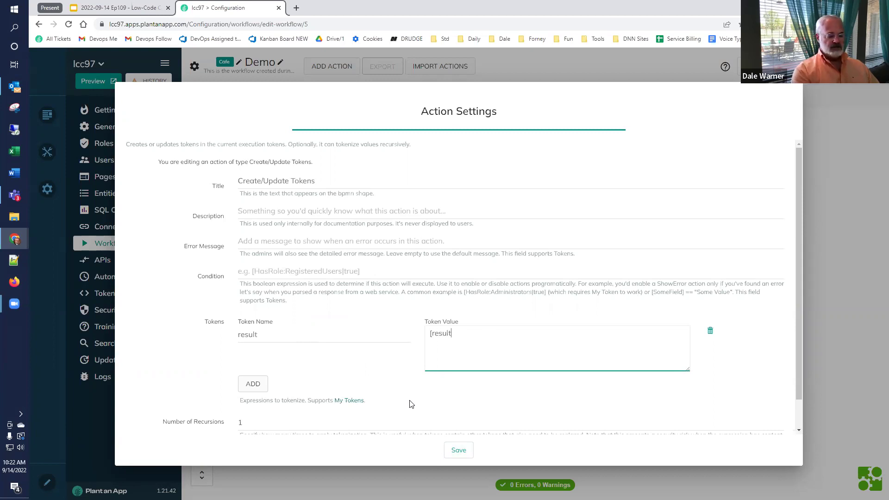
{"action": "type", "text": "] [name]!"}
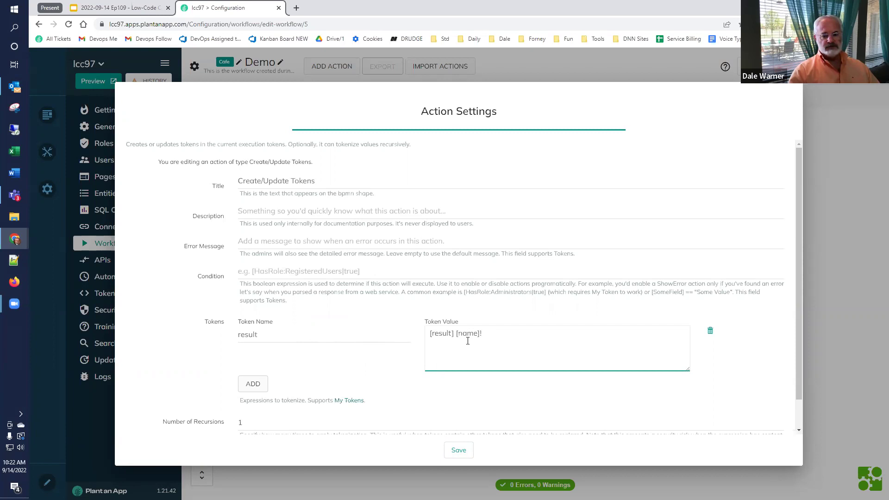
{"action": "left_click", "coordinate": [458, 450]}
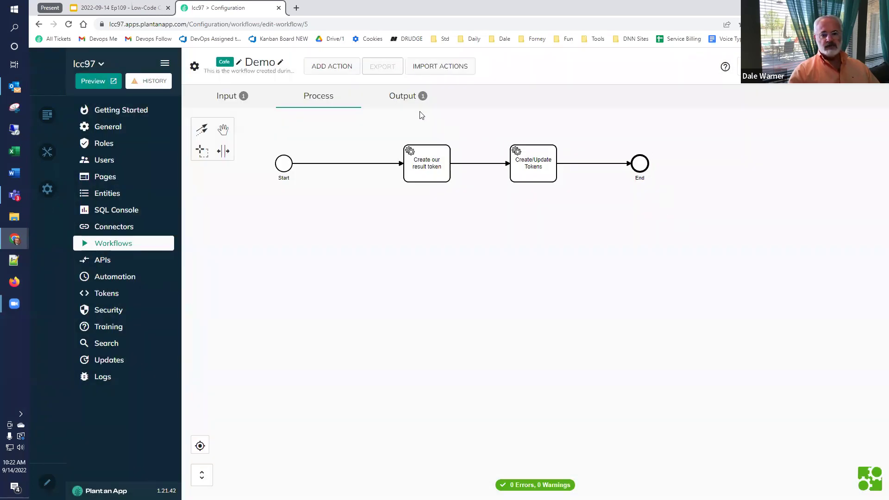
Check the outResult output parameter, then save and test the workflow with the name input left blank.
{"action": "left_click", "coordinate": [411, 100]}
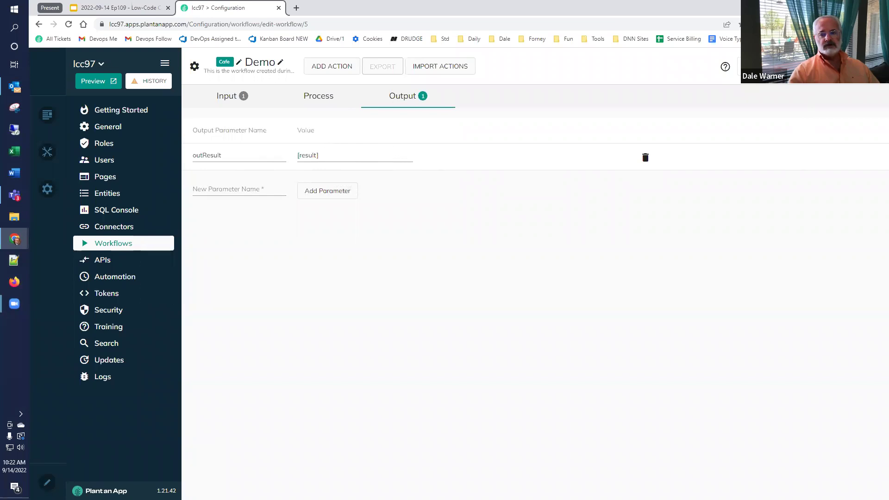
{"action": "left_click", "coordinate": [824, 68]}
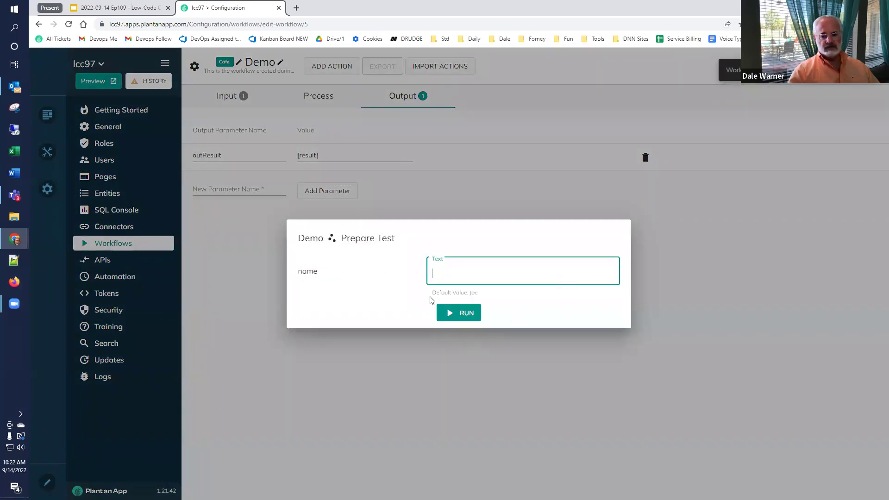
{"action": "left_click", "coordinate": [454, 314]}
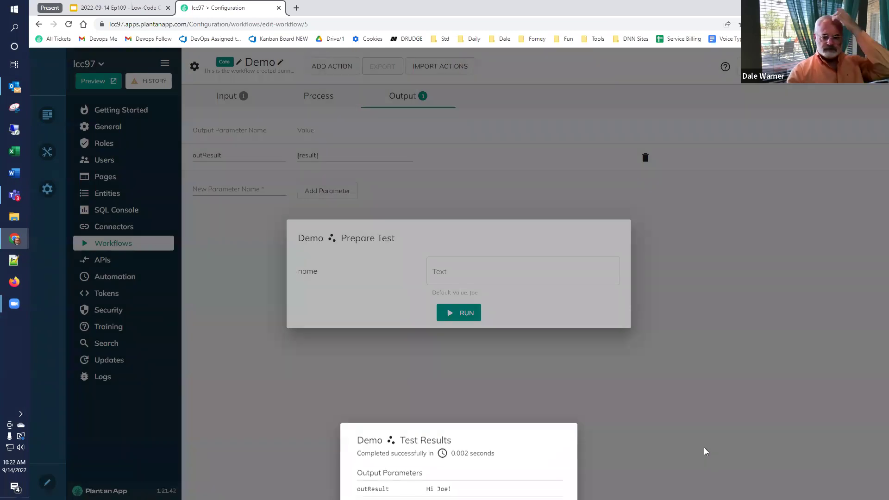
{"action": "left_click", "coordinate": [705, 448]}
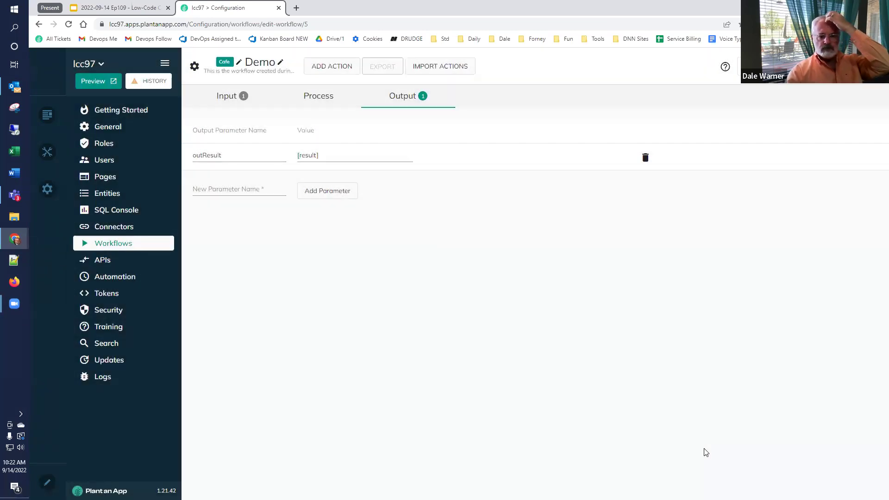
Test the workflow again with a first name entered for the name input, and close the results.
{"action": "left_click", "coordinate": [750, 66]}
{"action": "left_click", "coordinate": [493, 272]}
{"action": "type", "text": "Dale"}
{"action": "left_click", "coordinate": [461, 315]}
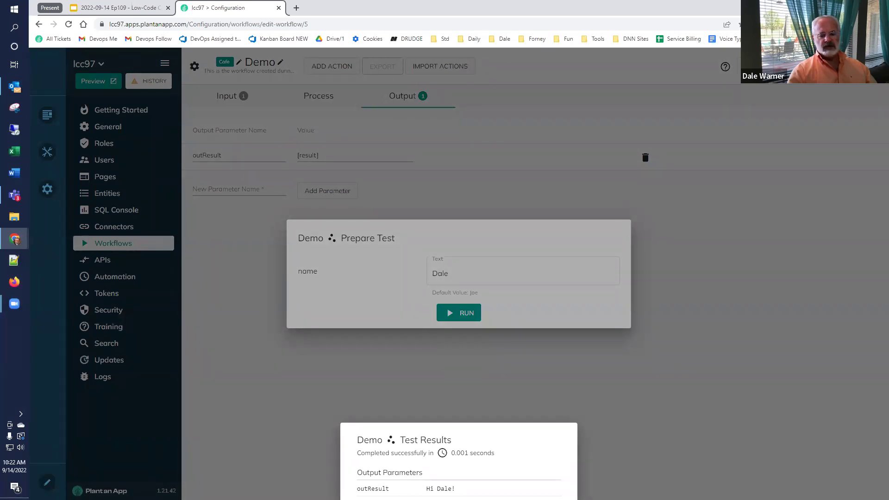
{"action": "left_click", "coordinate": [689, 430]}
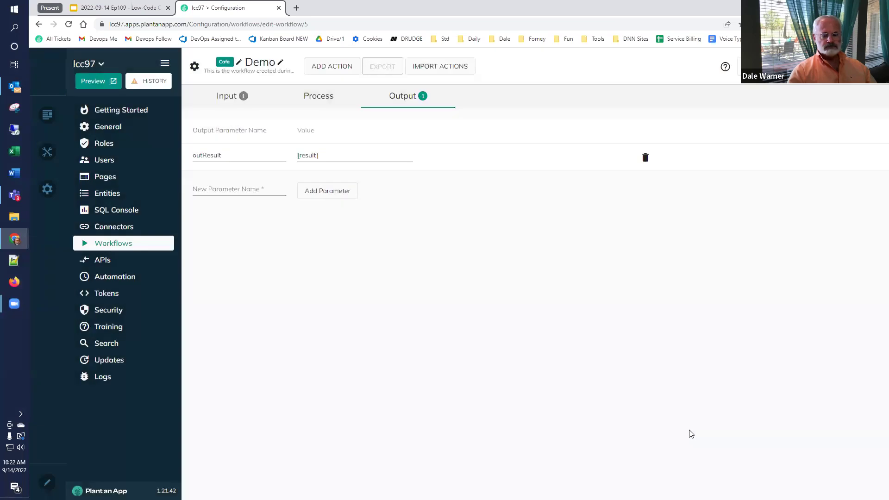
Delete the connection between "Create our result token" and Create/Update Tokens and redraw it with the Global Connect tool.
{"action": "left_click", "coordinate": [114, 8]}
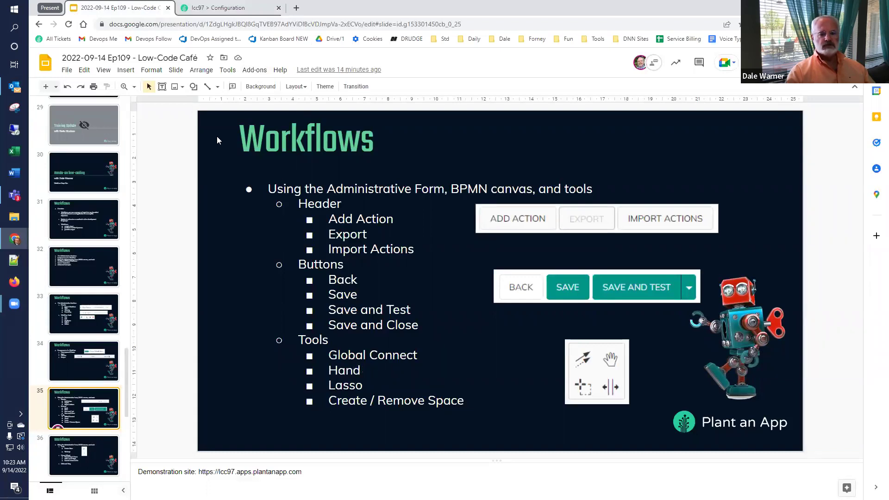
{"action": "left_click", "coordinate": [208, 9]}
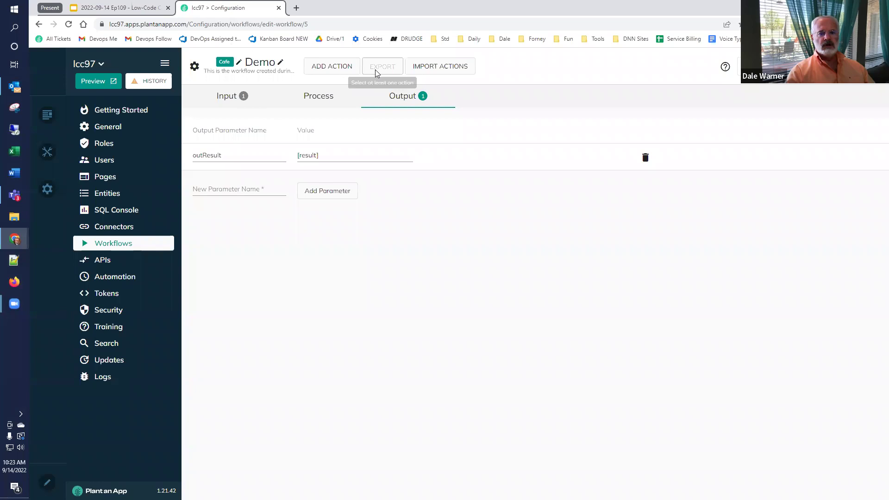
{"action": "left_click", "coordinate": [316, 101]}
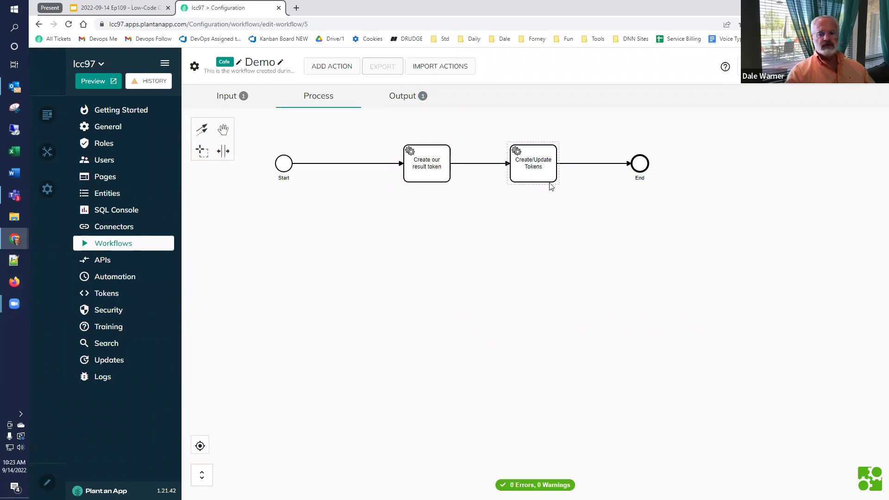
{"action": "left_click", "coordinate": [487, 163]}
{"action": "key", "text": "Delete"}
{"action": "left_click", "coordinate": [201, 132]}
{"action": "left_click", "coordinate": [419, 164]}
{"action": "left_click", "coordinate": [532, 169]}
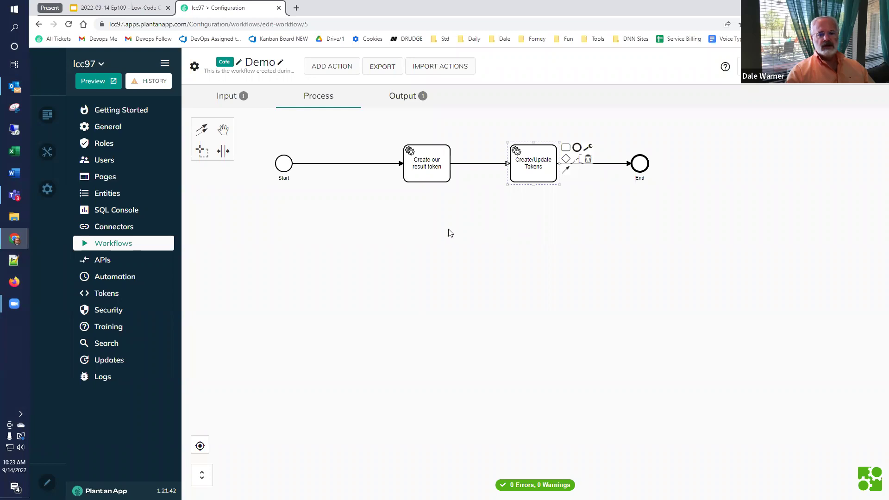
Pan the workflow diagram lower on the process canvas, using the Hand tool first.
{"action": "left_click", "coordinate": [223, 131]}
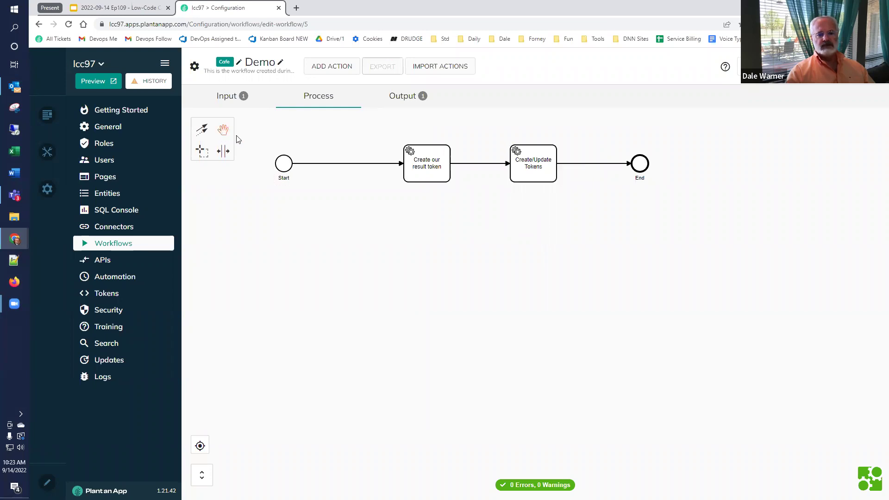
{"action": "left_click_drag", "start_coordinate": [374, 184], "coordinate": [387, 263]}
{"action": "left_click_drag", "start_coordinate": [438, 239], "coordinate": [403, 238]}
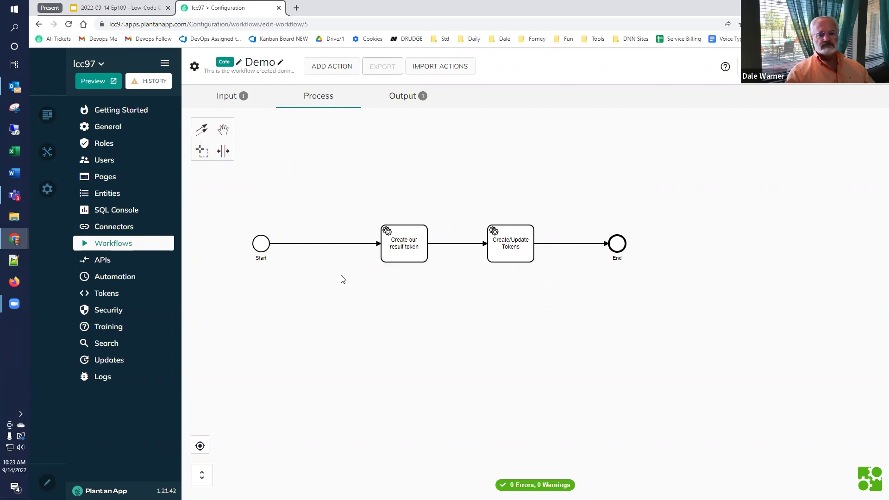
{"action": "left_click_drag", "start_coordinate": [350, 285], "coordinate": [359, 270]}
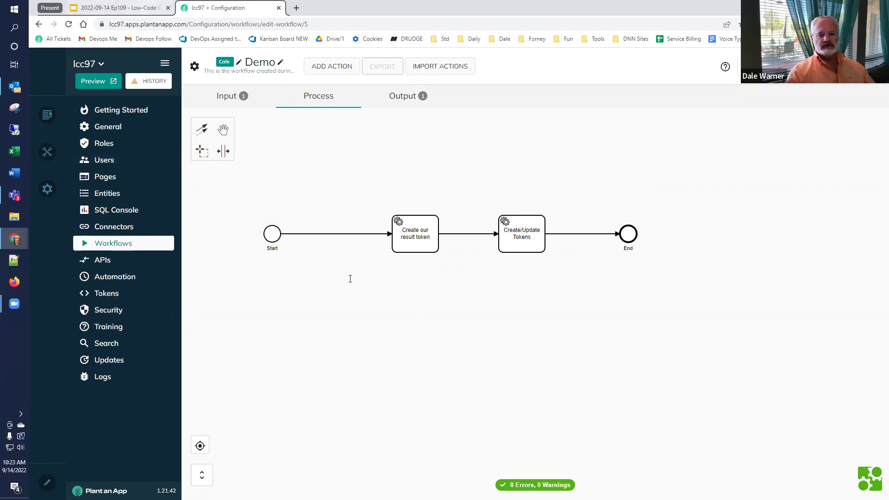
View slide 36 in Google Slides, then return to the workflow canvas, pan the diagram away and restore it with Center View.
{"action": "key", "text": "ctrl+shift+Tab"}
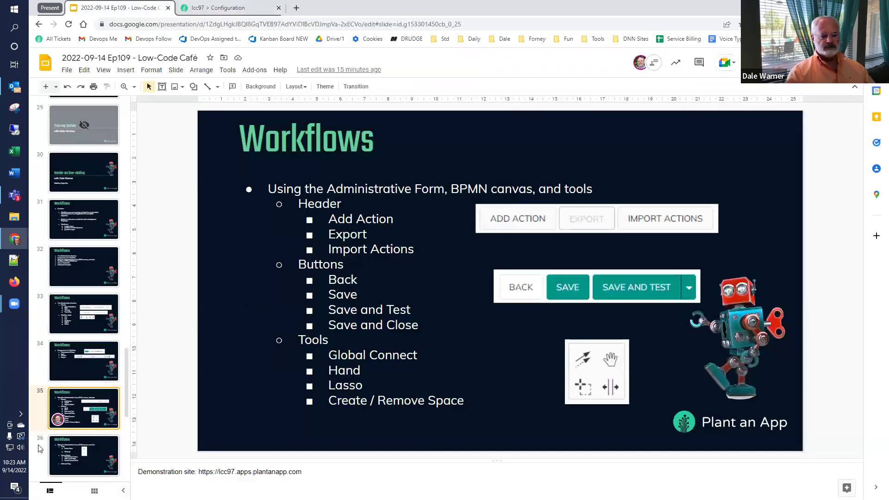
{"action": "left_click", "coordinate": [46, 453]}
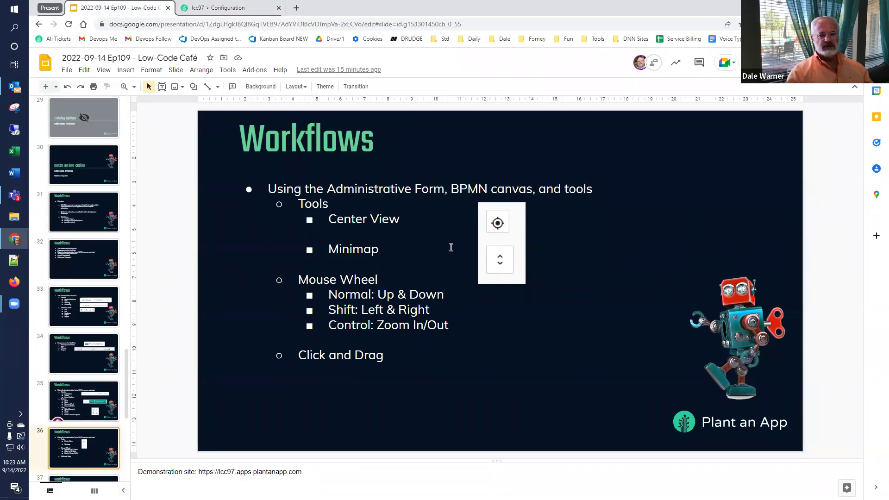
{"action": "left_click", "coordinate": [227, 8]}
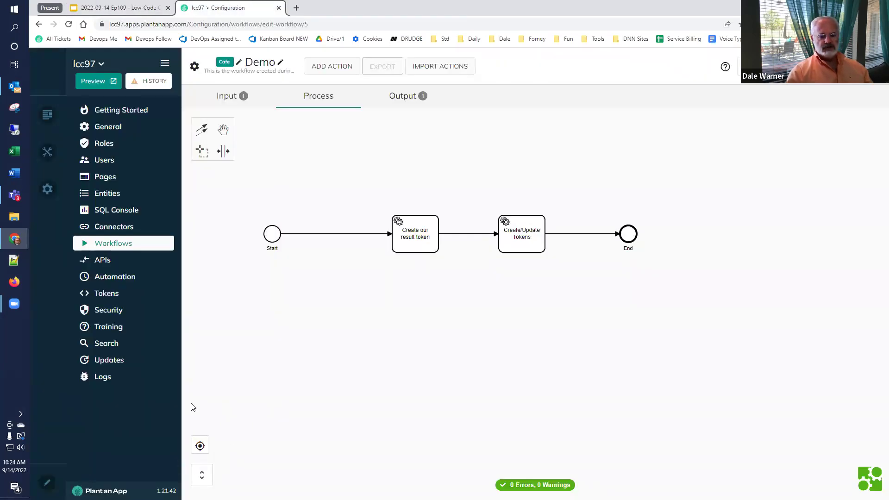
{"action": "left_click_drag", "start_coordinate": [365, 325], "coordinate": [672, 437]}
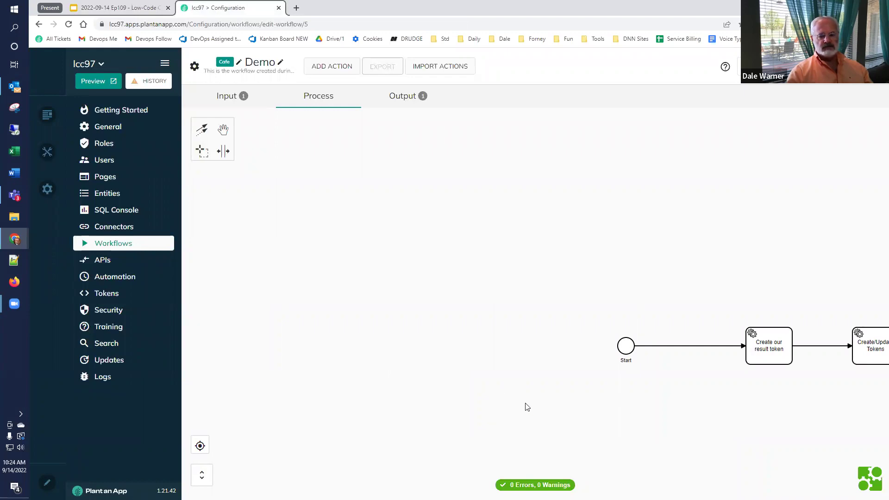
{"action": "left_click", "coordinate": [200, 447]}
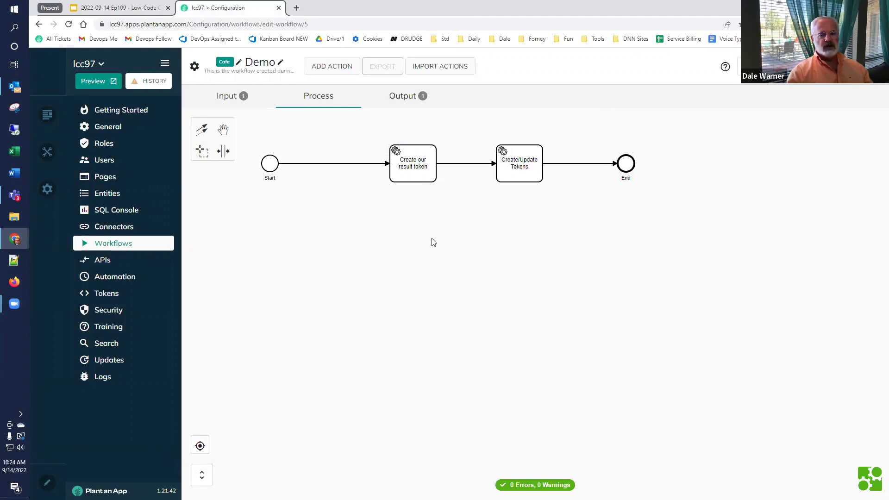
Open the minimap, shift the canvas view slightly with its frame, and close the minimap.
{"action": "left_click", "coordinate": [203, 474]}
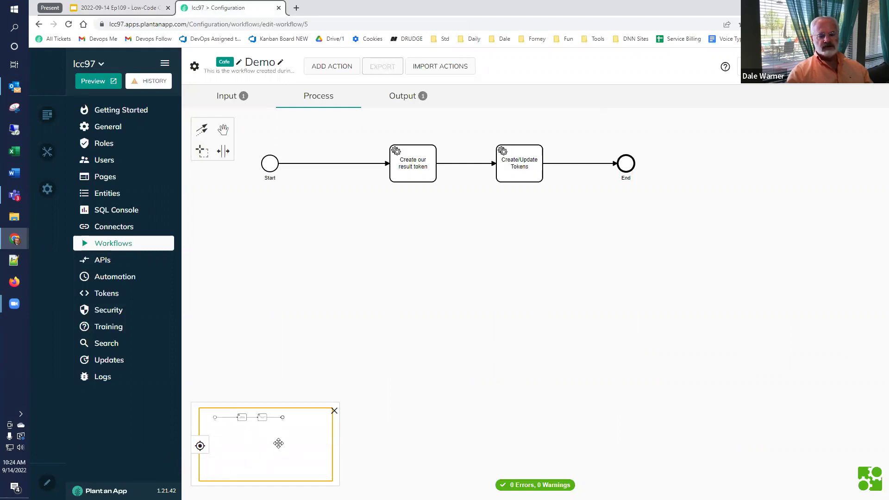
{"action": "mouse_move", "coordinate": [240, 460]}
{"action": "left_mouse_down"}
{"action": "mouse_move", "coordinate": [204, 407]}
{"action": "mouse_move", "coordinate": [236, 437]}
{"action": "mouse_move", "coordinate": [227, 455]}
{"action": "mouse_move", "coordinate": [245, 455]}
{"action": "mouse_move", "coordinate": [236, 461]}
{"action": "left_mouse_up"}
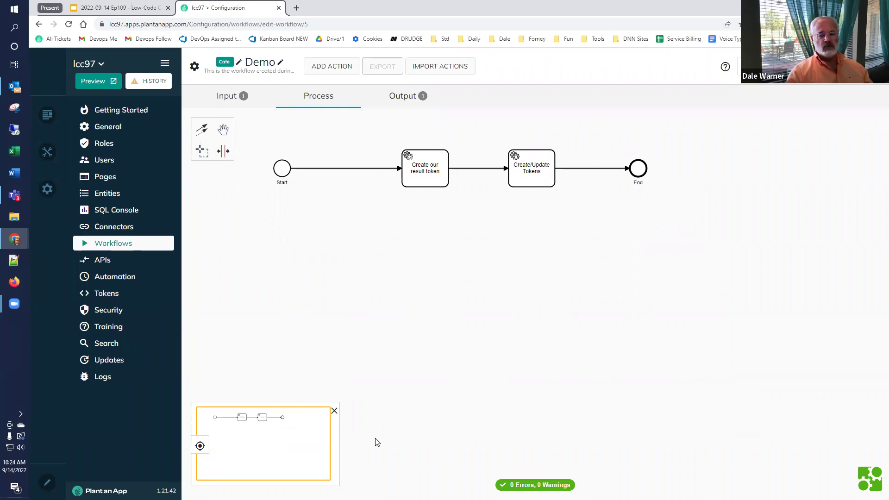
{"action": "left_click", "coordinate": [334, 411]}
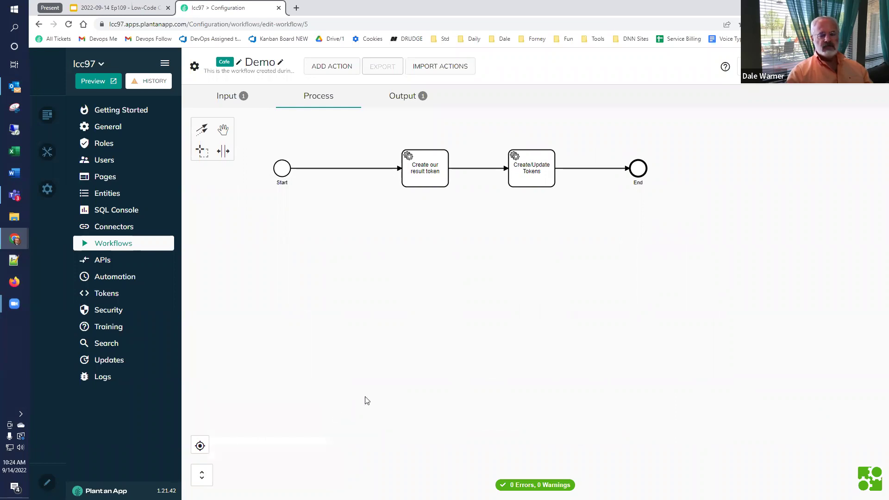
Check the Mouse Wheel notes in Google Slides, then zoom the workflow canvas in and out and reset it with Center View.
{"action": "left_click", "coordinate": [112, 8]}
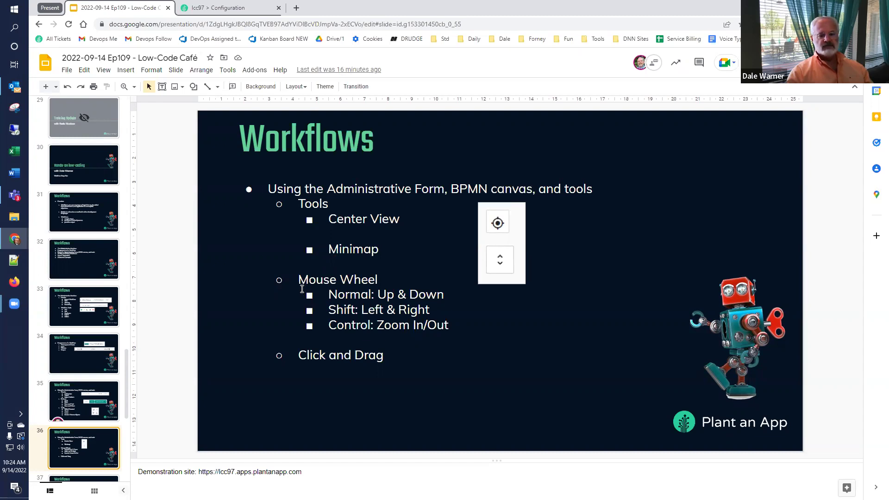
{"action": "left_click", "coordinate": [213, 8]}
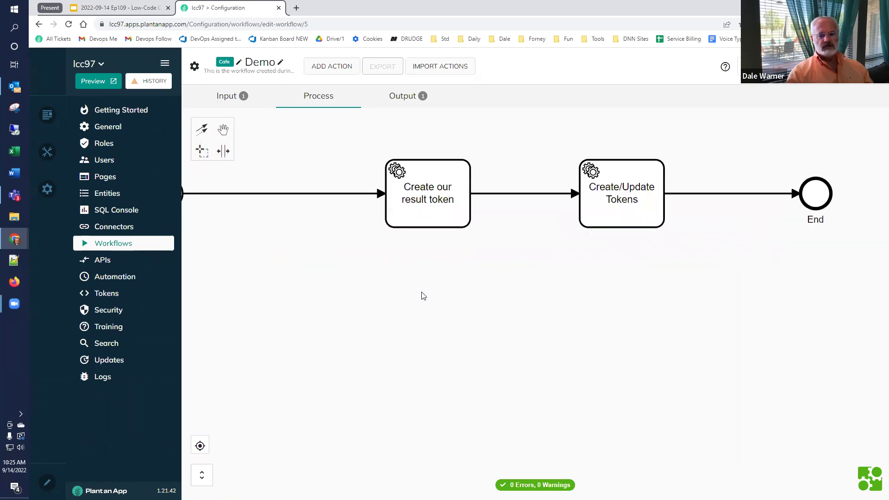
{"action": "scroll", "coordinate": [423, 296], "scroll_direction": "up", "scroll_amount": 2}
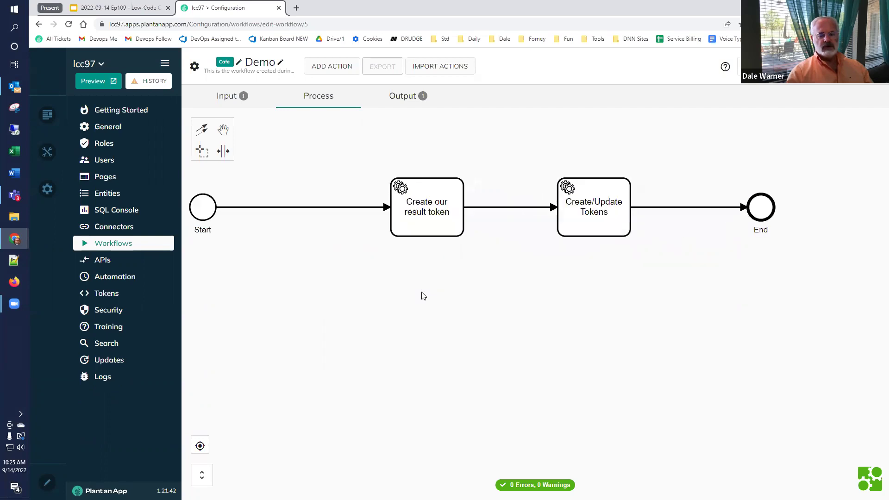
{"action": "scroll", "coordinate": [395, 294], "scroll_direction": "up", "scroll_amount": 2}
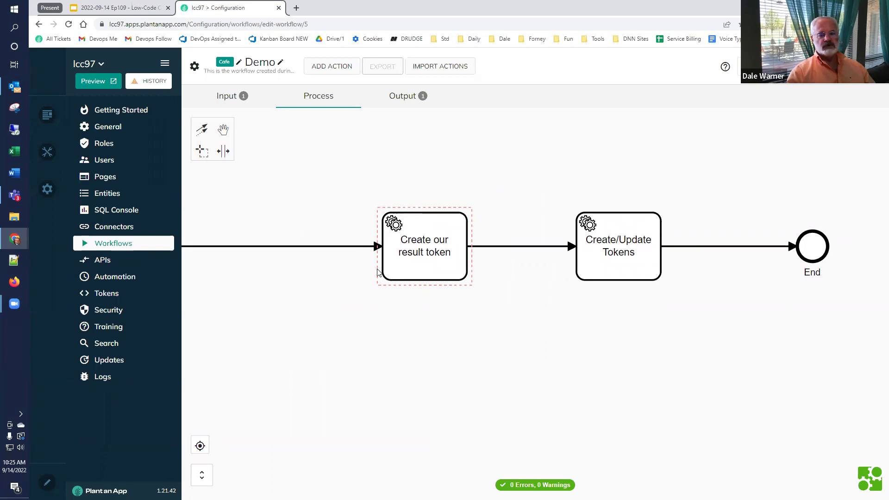
{"action": "scroll", "coordinate": [373, 272], "scroll_direction": "down", "scroll_amount": 3}
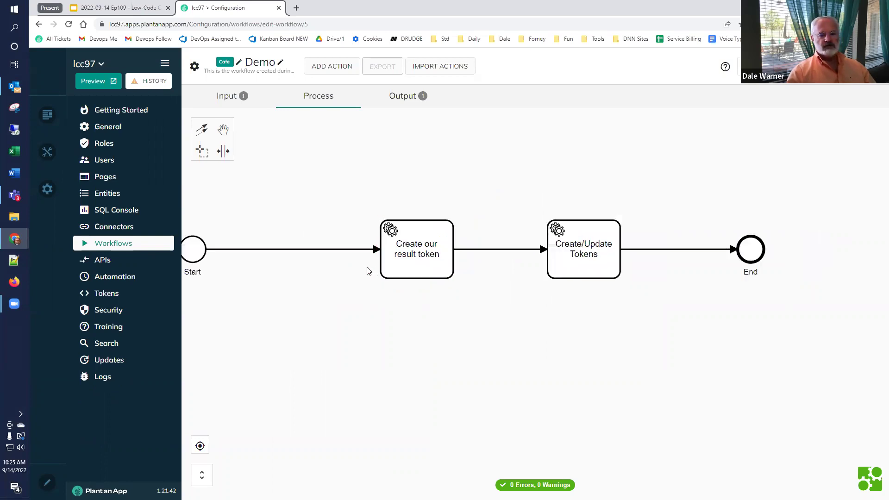
{"action": "scroll", "coordinate": [367, 271], "scroll_direction": "up", "scroll_amount": 5}
{"action": "scroll", "coordinate": [363, 271], "scroll_direction": "up", "scroll_amount": 1}
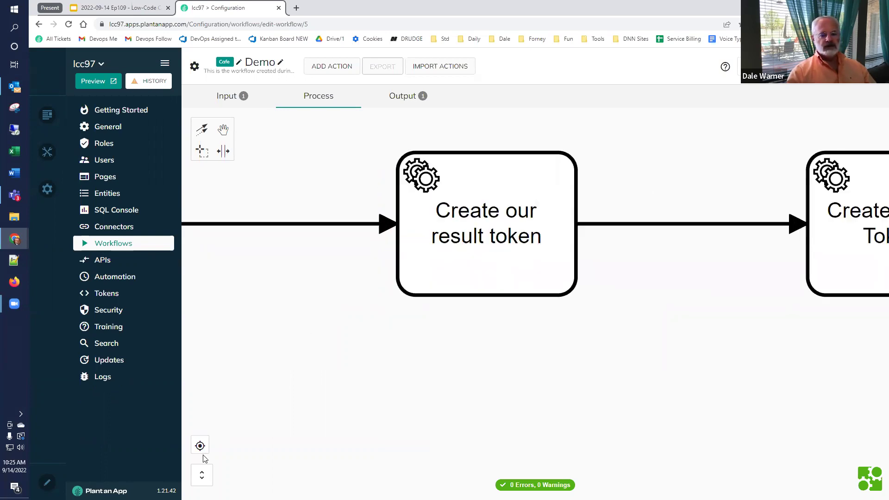
{"action": "left_click", "coordinate": [200, 448]}
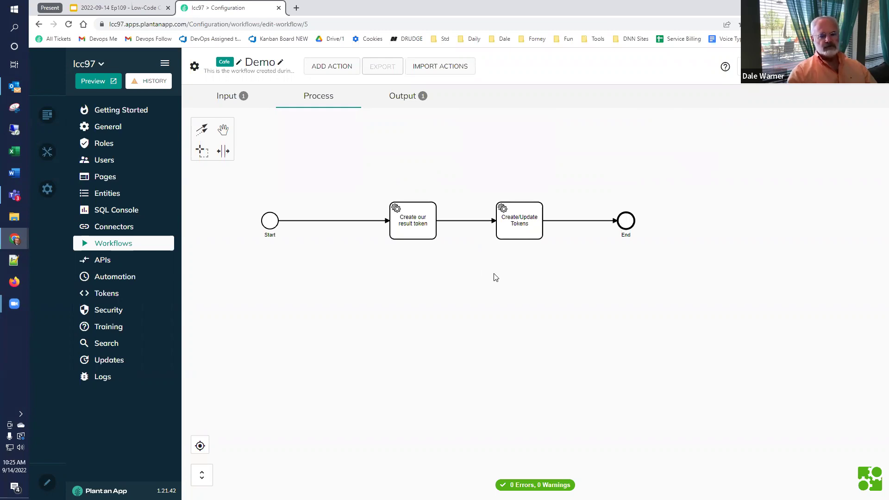
Scroll the process canvas back and forth to demonstrate mouse wheel navigation.
{"action": "scroll", "coordinate": [494, 273], "scroll_direction": "up", "scroll_amount": 2}
{"action": "scroll", "coordinate": [481, 268], "scroll_direction": "down", "scroll_amount": 3}
{"action": "scroll", "coordinate": [467, 262], "scroll_direction": "up", "scroll_amount": 2}
{"action": "scroll", "coordinate": [468, 265], "scroll_direction": "down", "scroll_amount": 2}
{"action": "scroll", "coordinate": [455, 267], "scroll_direction": "up", "scroll_amount": 1}
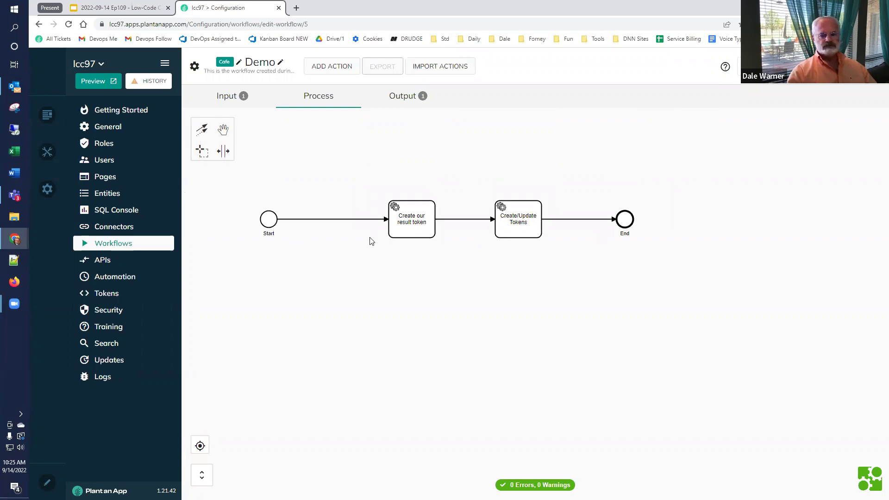
View slide 37 on Action Tools in Google Slides, then show the action tools of Create our result token on the workflow canvas.
{"action": "left_click", "coordinate": [130, 9]}
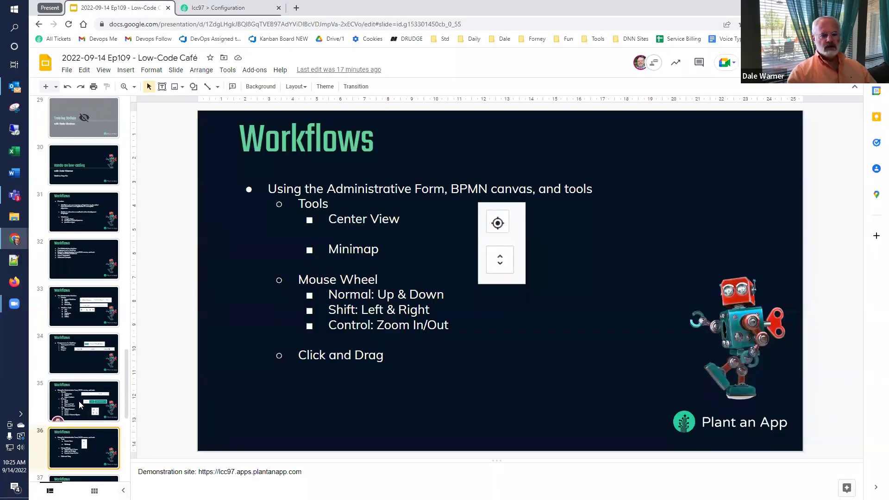
{"action": "scroll", "coordinate": [79, 401], "scroll_direction": "down", "scroll_amount": 4}
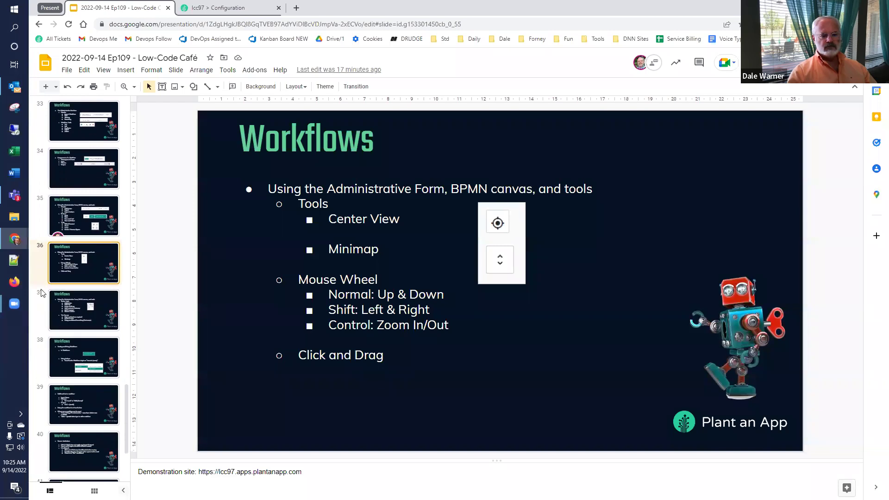
{"action": "left_click", "coordinate": [41, 314]}
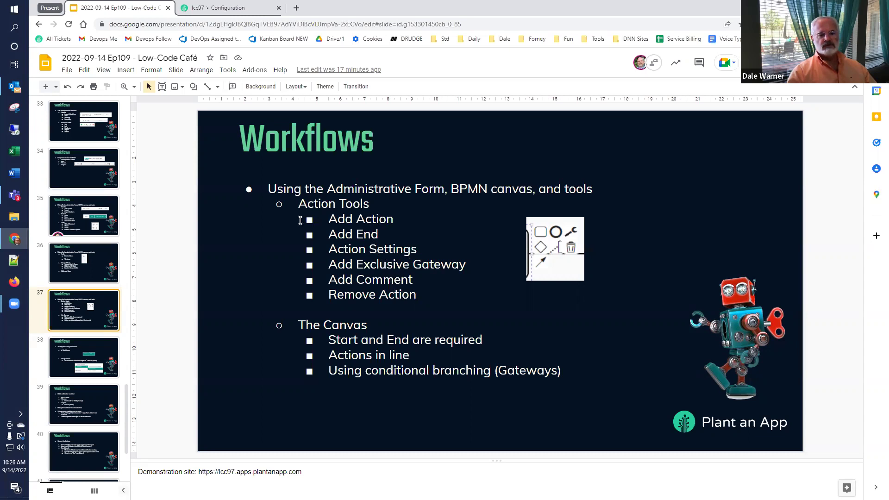
{"action": "left_click", "coordinate": [218, 8]}
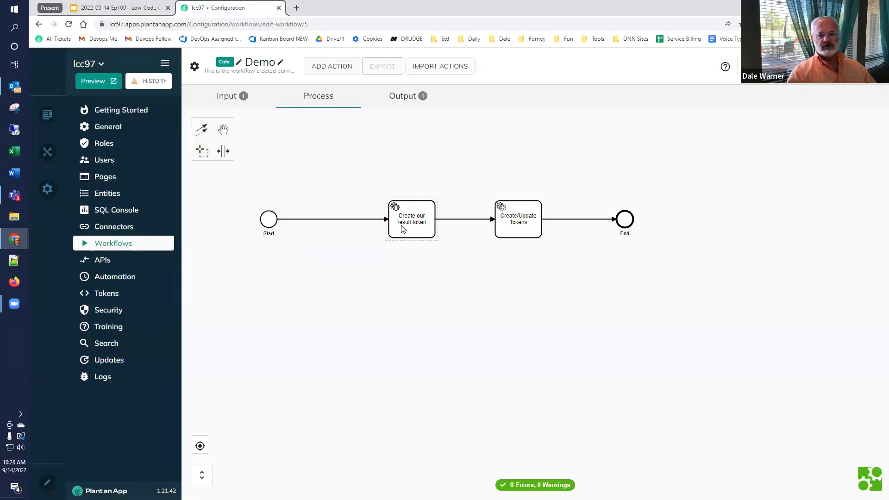
{"action": "left_click", "coordinate": [402, 229]}
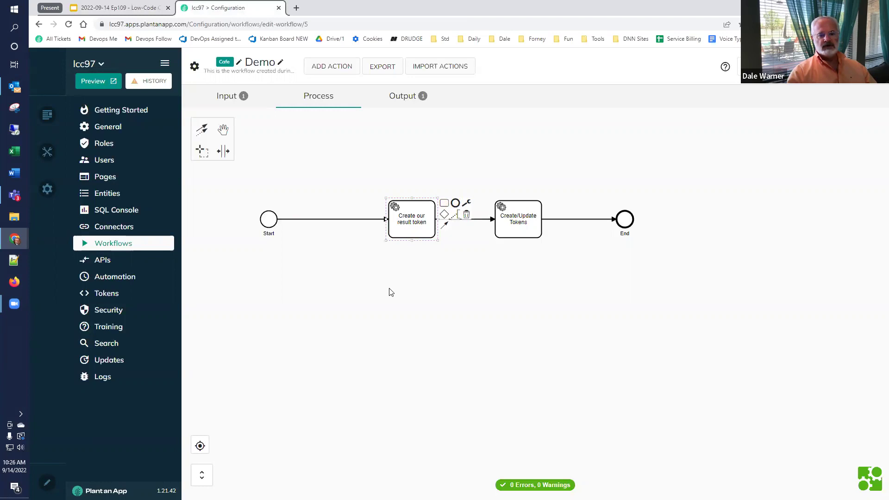
{"action": "left_click", "coordinate": [377, 277]}
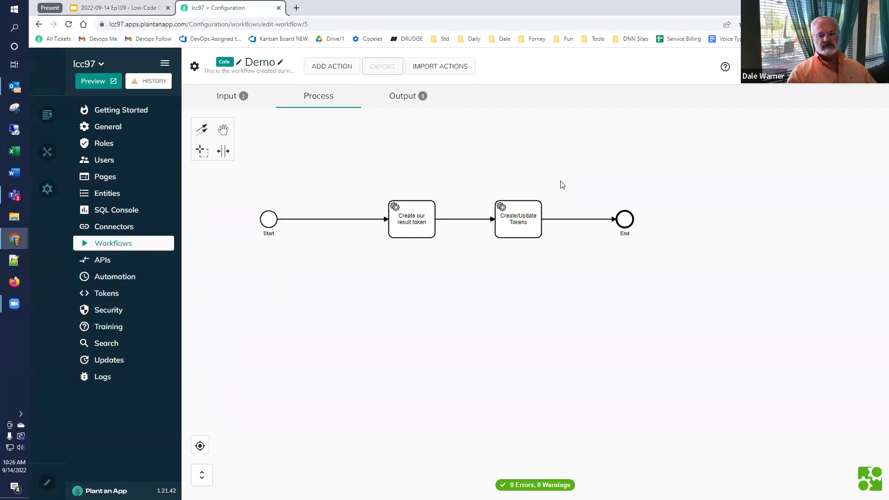
Widen the gap between the Create/Update Tokens action and the End event with the space tool.
{"action": "left_click", "coordinate": [223, 151]}
{"action": "left_click_drag", "start_coordinate": [568, 179], "coordinate": [652, 181]}
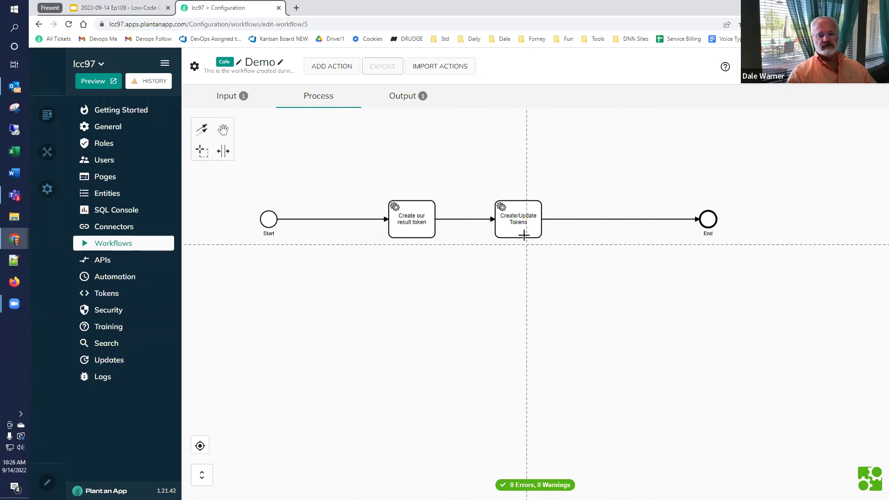
{"action": "key", "text": "Escape"}
Add a Send email action from the Email category after Create/Update Tokens and save its default settings.
{"action": "left_click", "coordinate": [533, 219]}
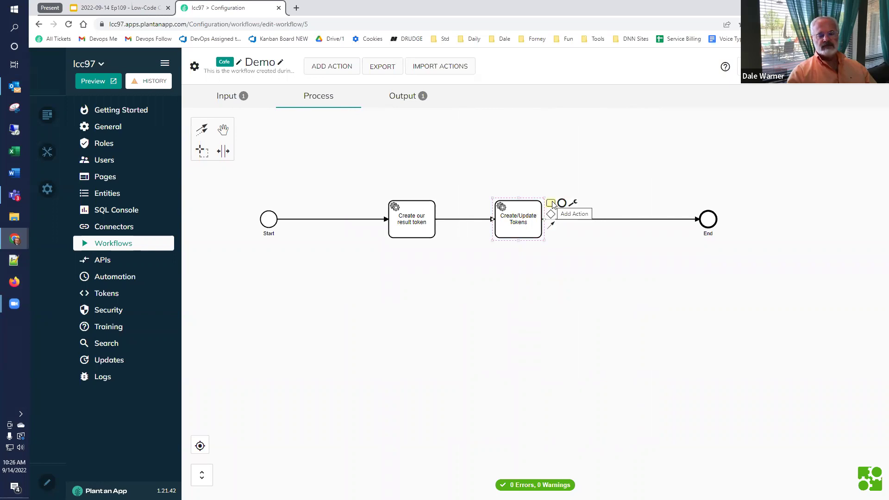
{"action": "left_click", "coordinate": [553, 204]}
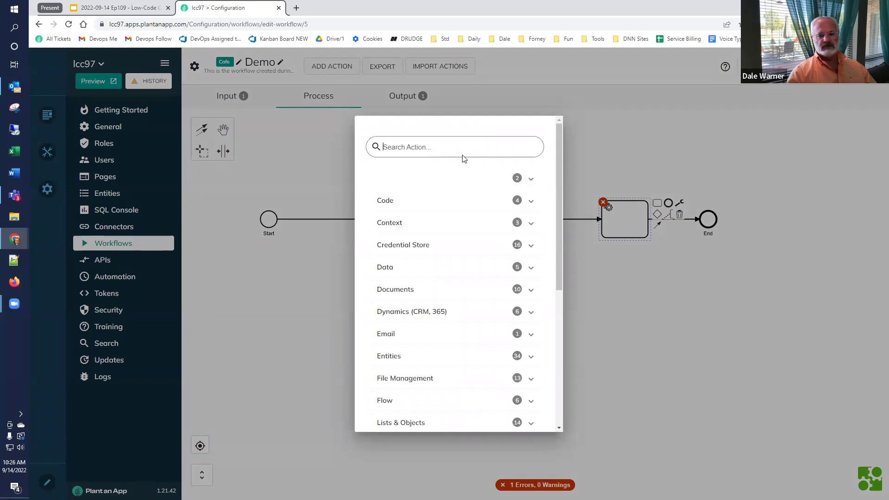
{"action": "left_click", "coordinate": [529, 334]}
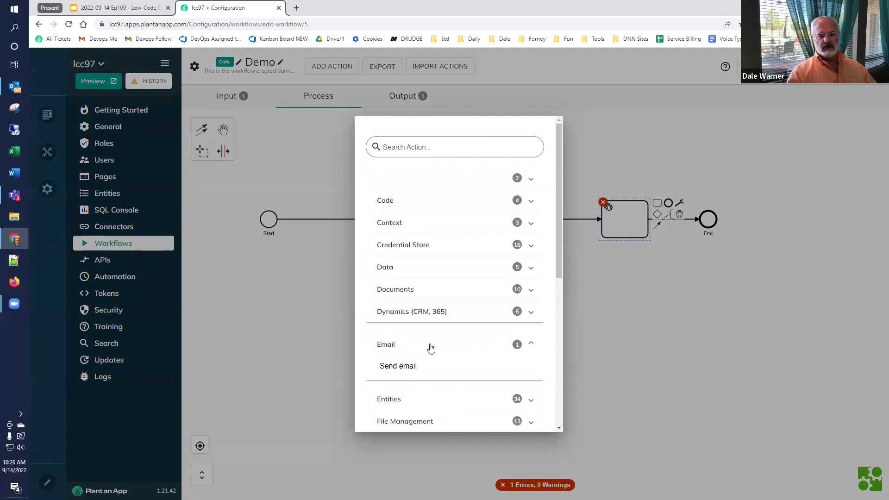
{"action": "left_click", "coordinate": [407, 366]}
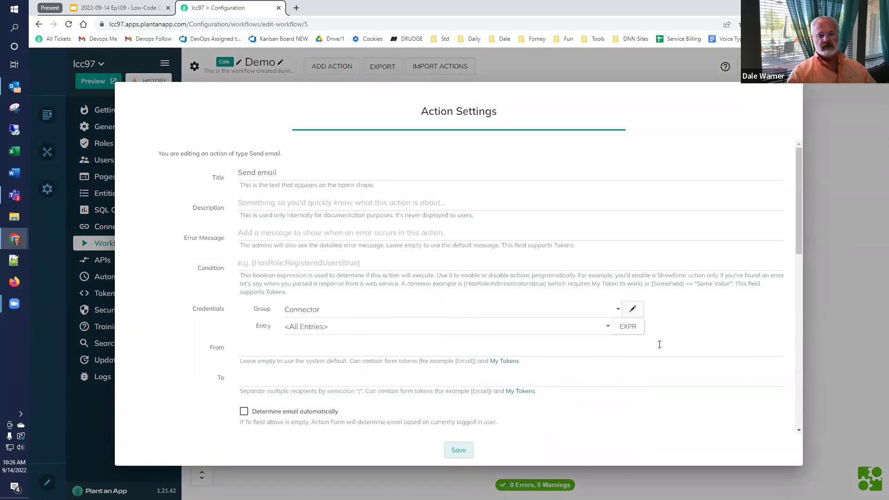
{"action": "left_click", "coordinate": [456, 451]}
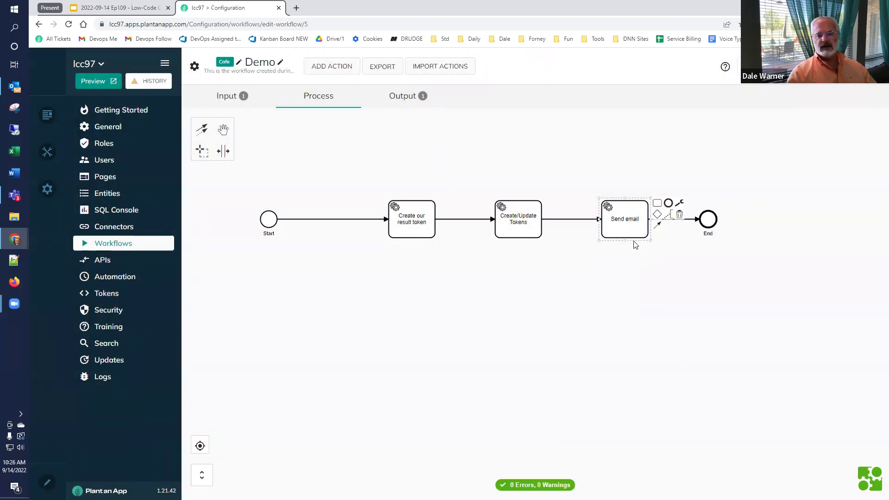
Start adding another action after Send email, search the action list for "email", and dismiss the list without choosing one.
{"action": "left_click", "coordinate": [657, 207]}
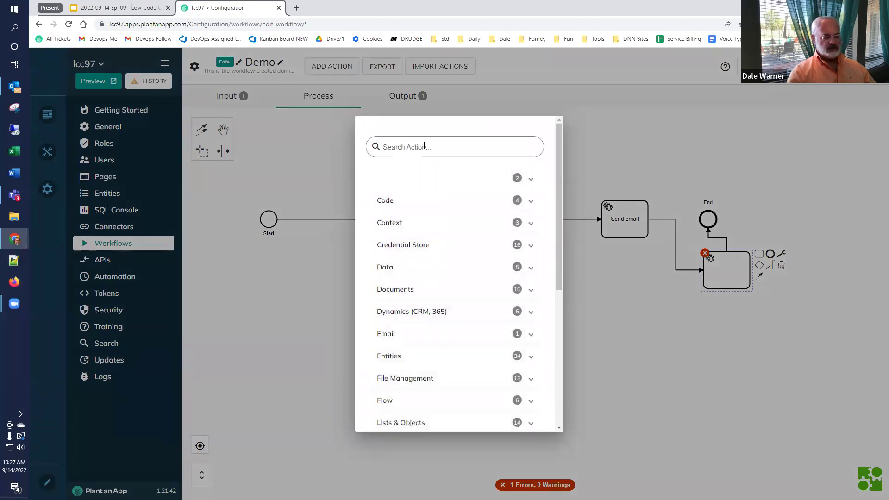
{"action": "type", "text": "email"}
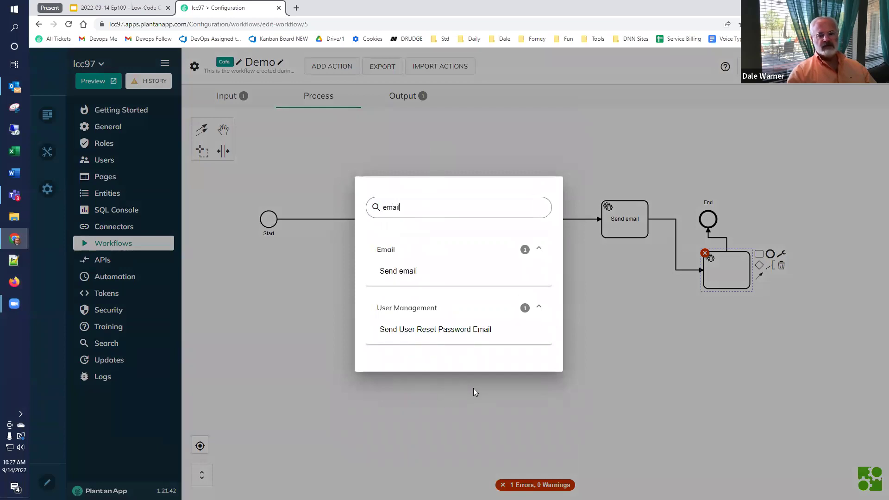
{"action": "left_click", "coordinate": [624, 374]}
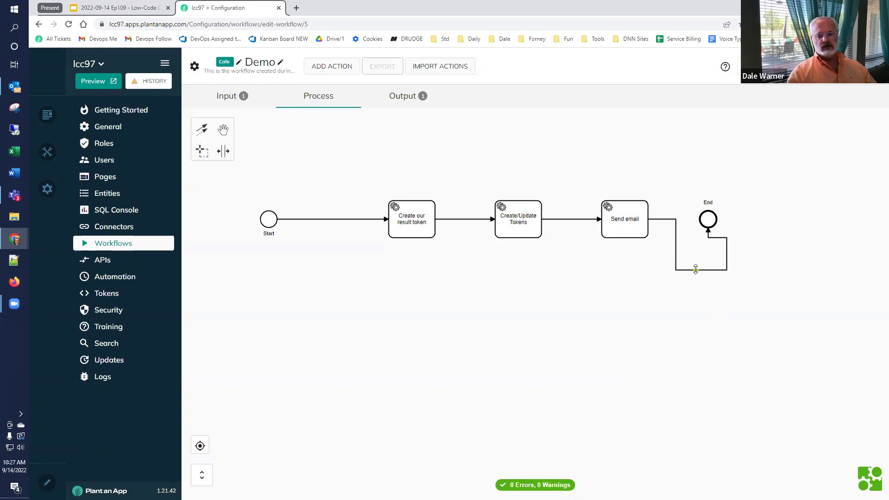
Move the End event farther right and straighten the connection from Send email to End.
{"action": "left_click_drag", "start_coordinate": [708, 224], "coordinate": [757, 220]}
{"action": "left_click_drag", "start_coordinate": [692, 270], "coordinate": [685, 225]}
{"action": "left_click_drag", "start_coordinate": [735, 238], "coordinate": [734, 220]}
{"action": "left_click", "coordinate": [580, 334]}
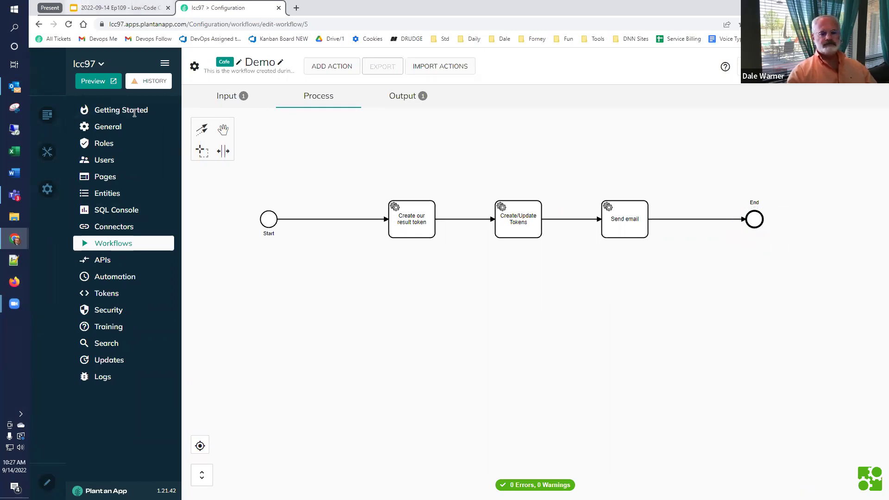
Check the Action Tools slide in Google Slides, then return to the workflow and review the Send email action's settings.
{"action": "left_click", "coordinate": [84, 7]}
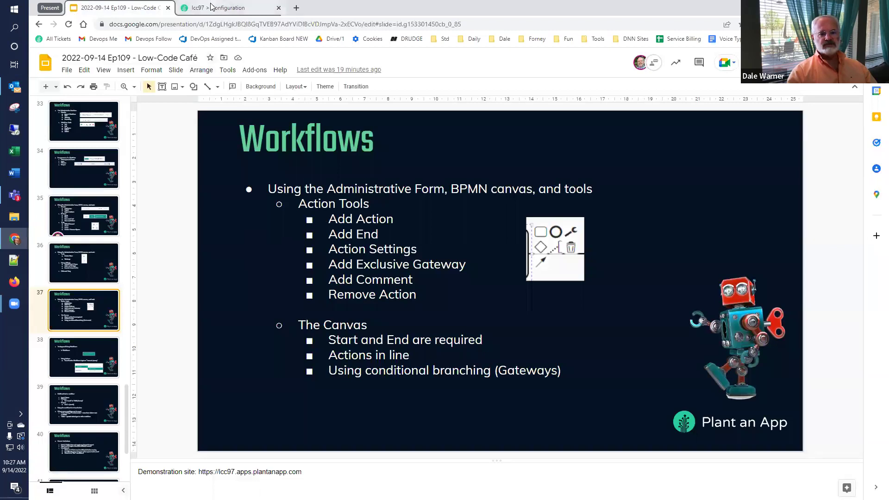
{"action": "left_click", "coordinate": [211, 7]}
{"action": "left_click", "coordinate": [634, 225]}
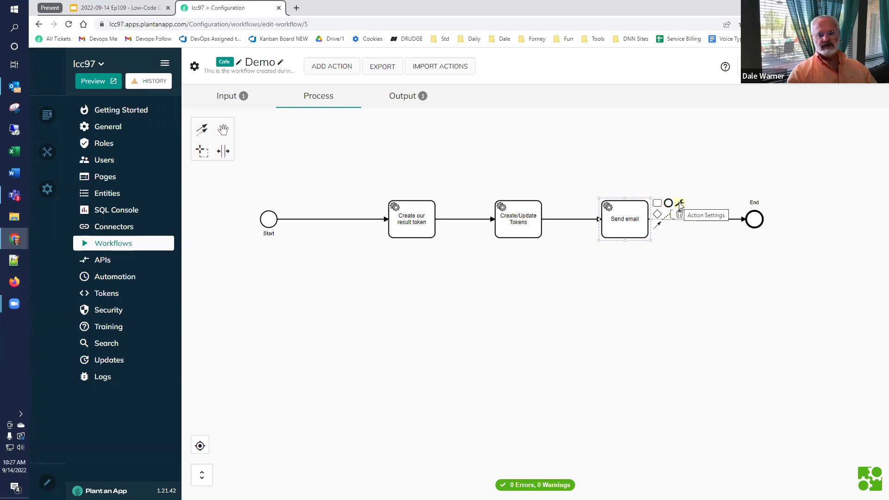
{"action": "left_click", "coordinate": [635, 226]}
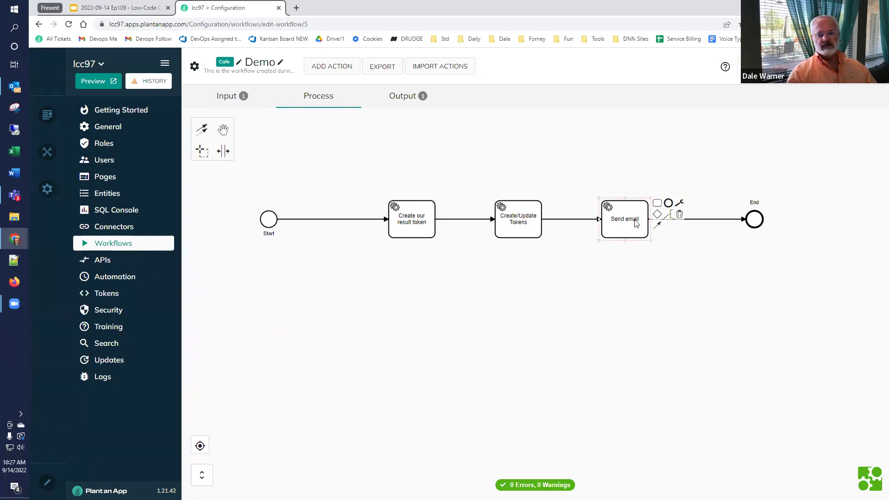
{"action": "left_click", "coordinate": [681, 205]}
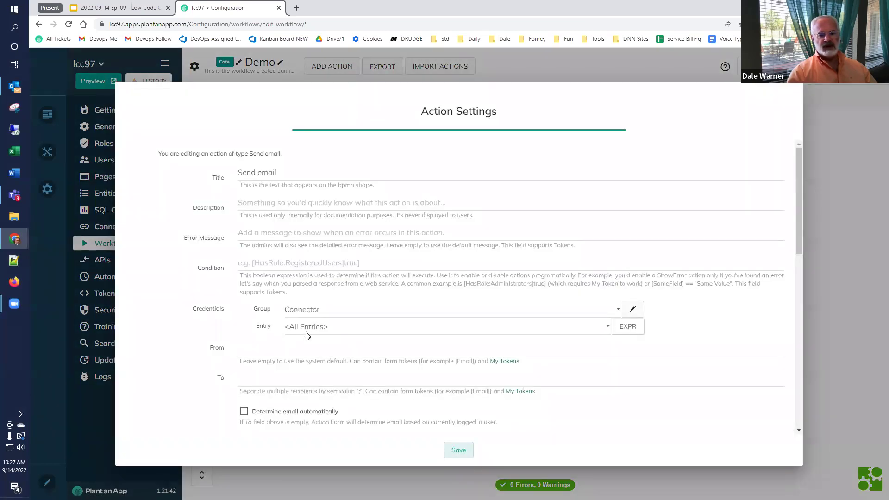
{"action": "scroll", "coordinate": [260, 365], "scroll_direction": "down", "scroll_amount": 5}
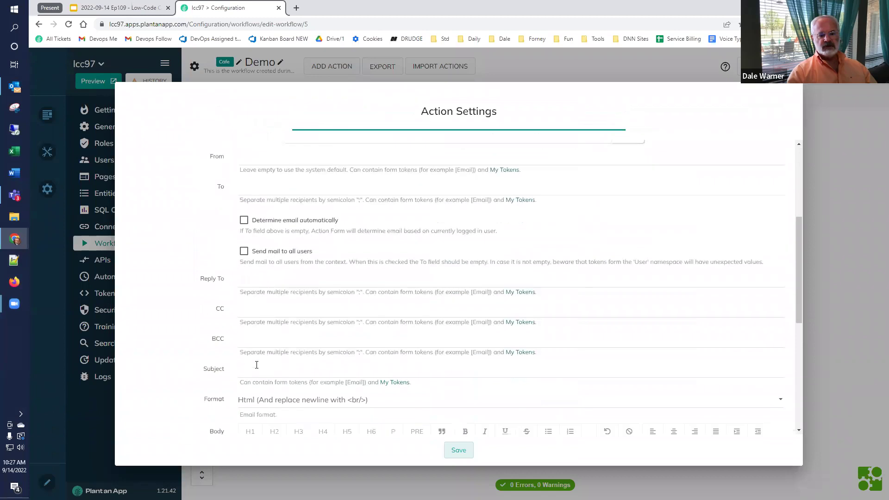
{"action": "scroll", "coordinate": [257, 368], "scroll_direction": "up", "scroll_amount": 5}
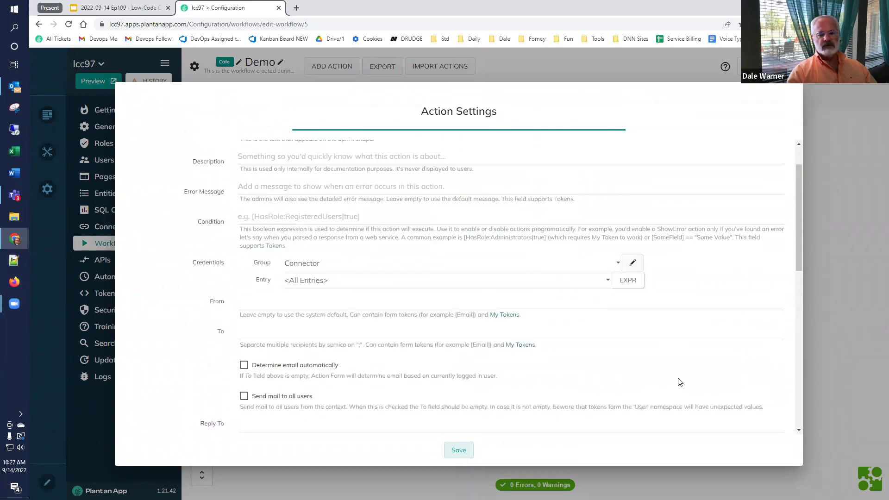
{"action": "left_click", "coordinate": [451, 450]}
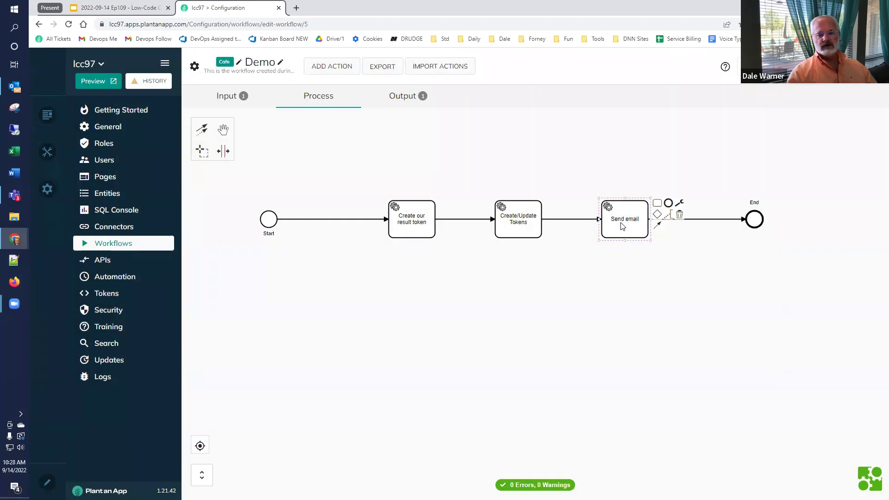
{"action": "double_click", "coordinate": [623, 226]}
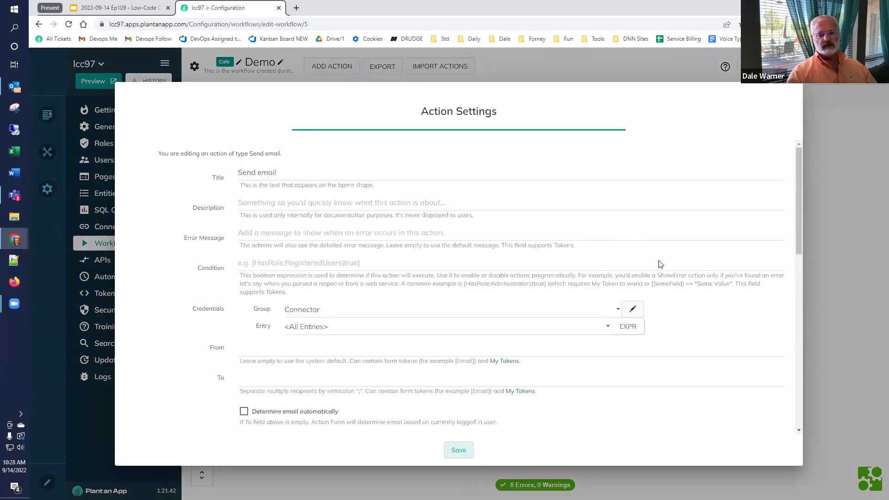
{"action": "left_click", "coordinate": [838, 309]}
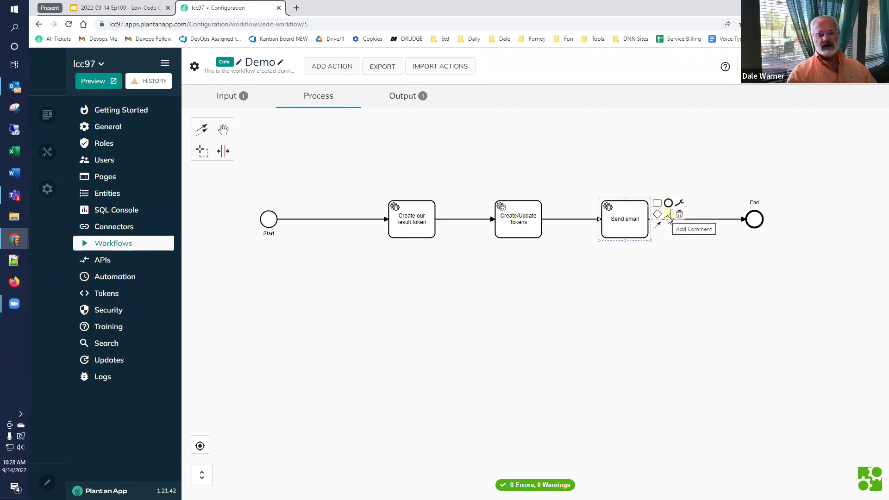
Attach the comment "This is an email action that sends an email to the user" to Send email, enlarging its box and raising it.
{"action": "left_click", "coordinate": [667, 219]}
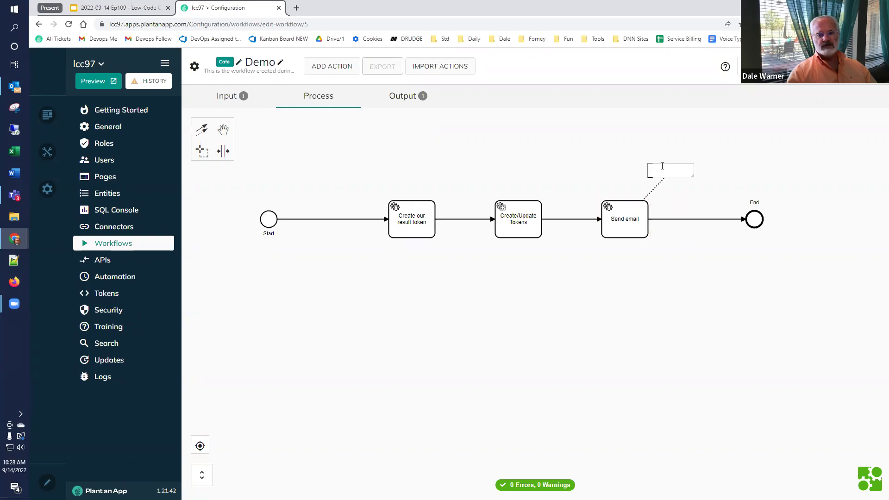
{"action": "left_click_drag", "start_coordinate": [692, 176], "coordinate": [741, 187]}
{"action": "type", "text": "This is an em"}
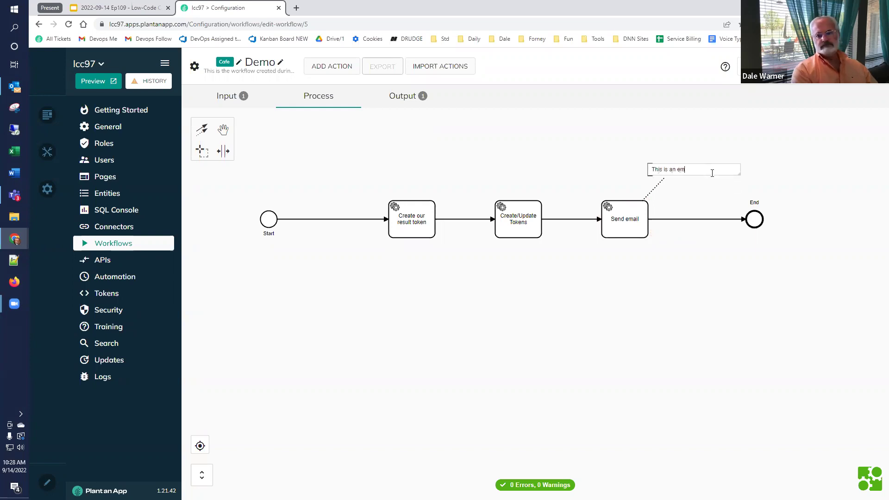
{"action": "type", "text": "ail action that sends an email to the user"}
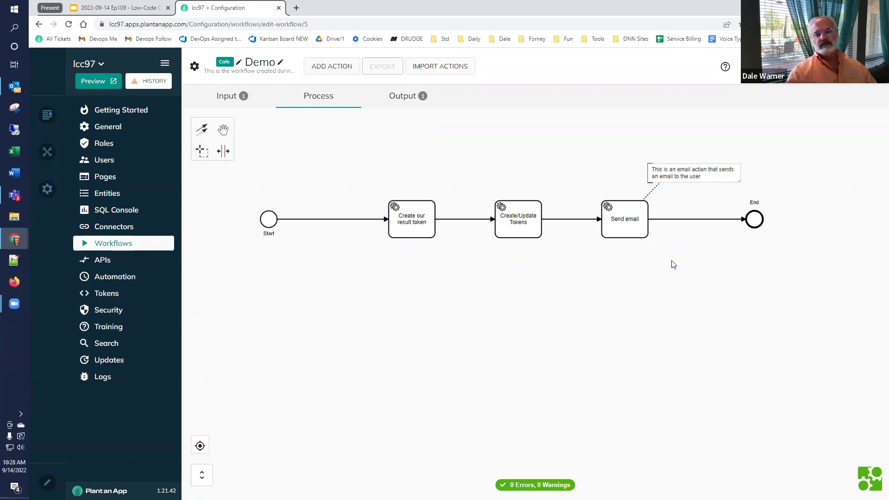
{"action": "left_click_drag", "start_coordinate": [739, 183], "coordinate": [757, 190]}
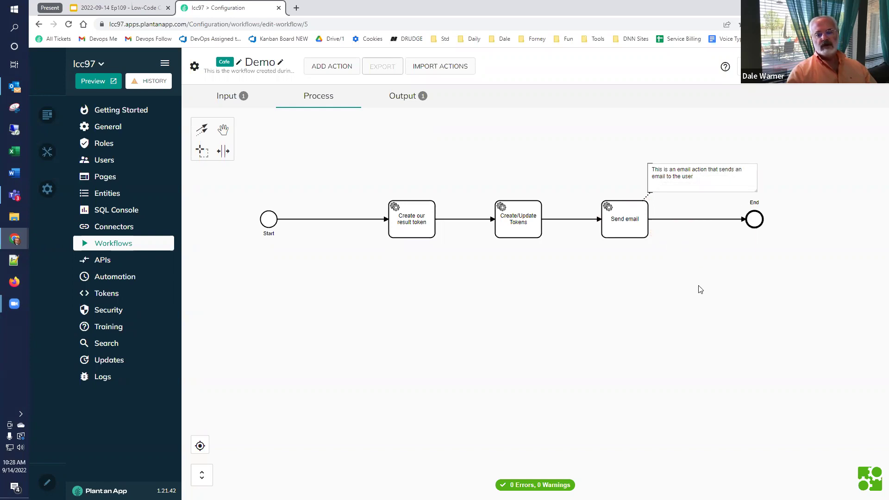
{"action": "left_click", "coordinate": [649, 181]}
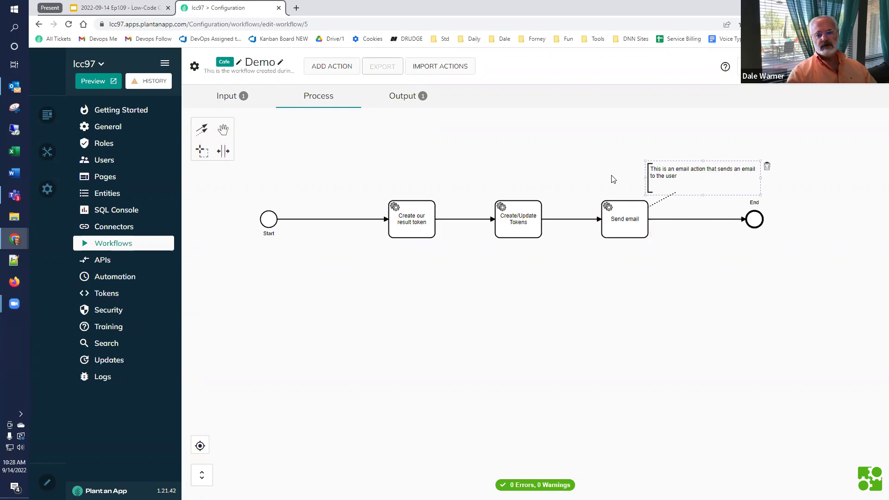
{"action": "left_click_drag", "start_coordinate": [649, 178], "coordinate": [642, 142]}
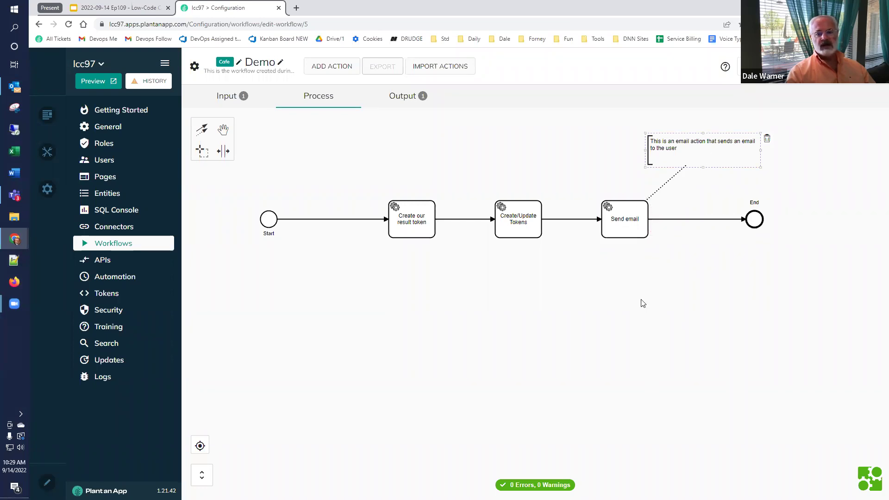
Delete the comment and the Send email action from the workflow canvas.
{"action": "left_click", "coordinate": [768, 139]}
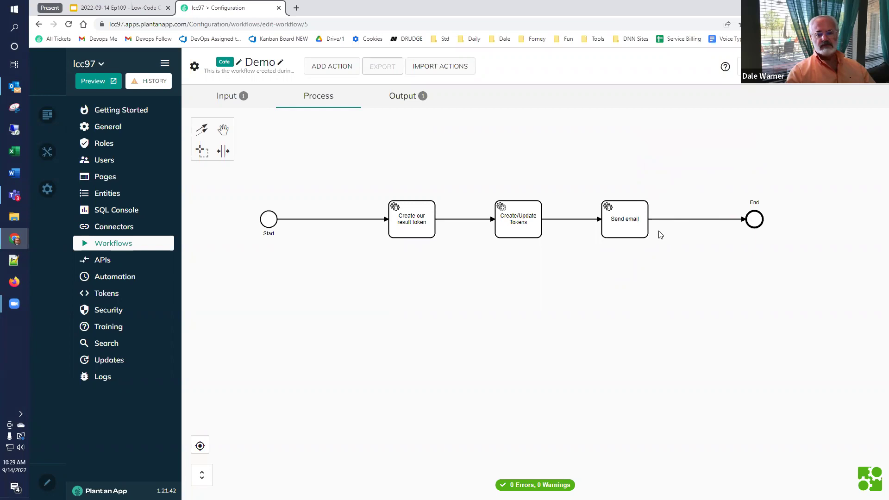
{"action": "left_click", "coordinate": [644, 218]}
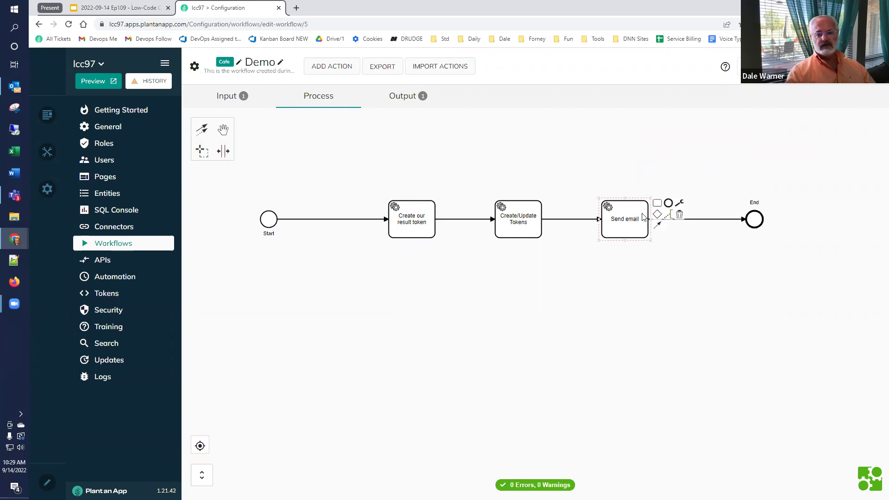
{"action": "left_click", "coordinate": [680, 216]}
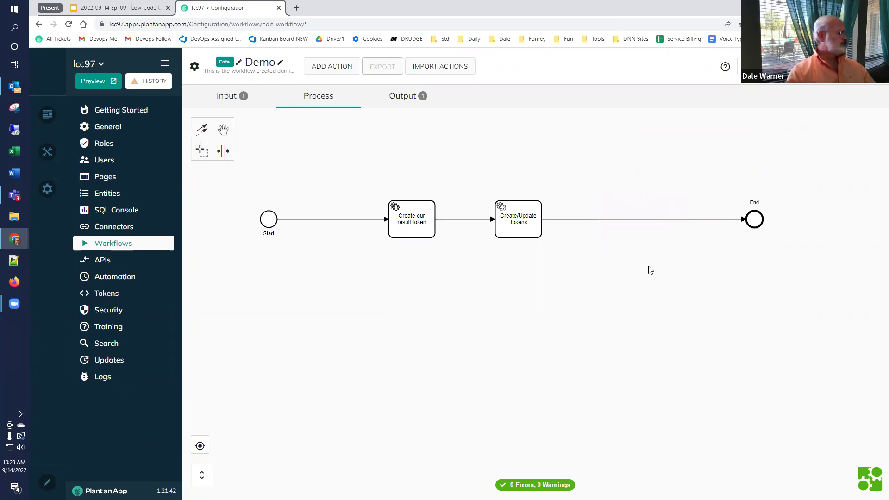
Check the Canvas notes in Google Slides, then return to the workflow and place Create/Update Tokens and End on a lower row.
{"action": "left_click", "coordinate": [124, 9]}
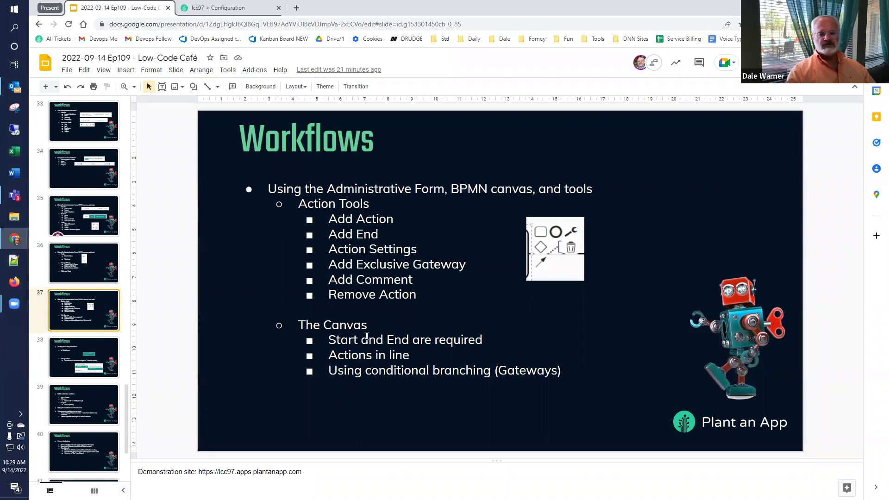
{"action": "left_click", "coordinate": [234, 8]}
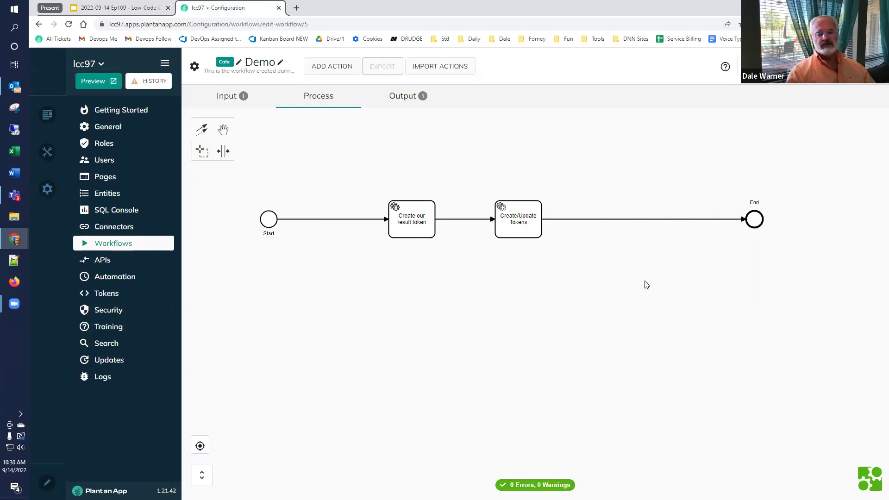
{"action": "left_click_drag", "start_coordinate": [519, 239], "coordinate": [410, 331]}
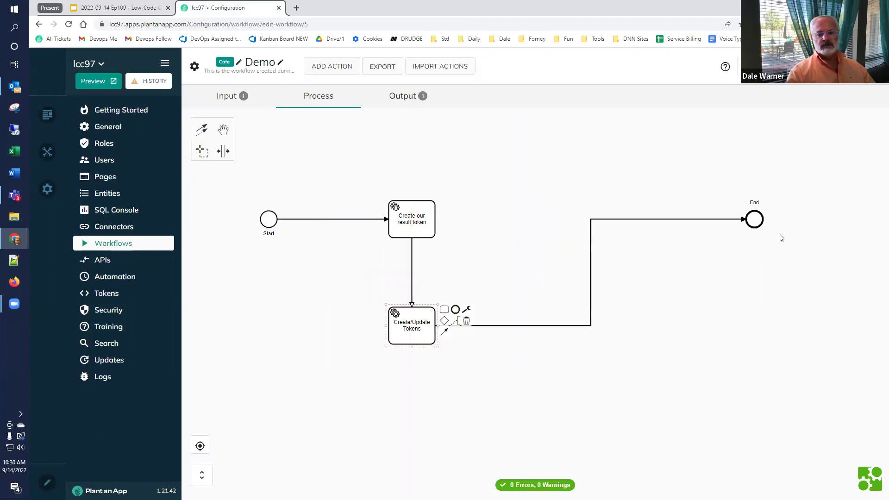
{"action": "left_click_drag", "start_coordinate": [755, 222], "coordinate": [727, 327]}
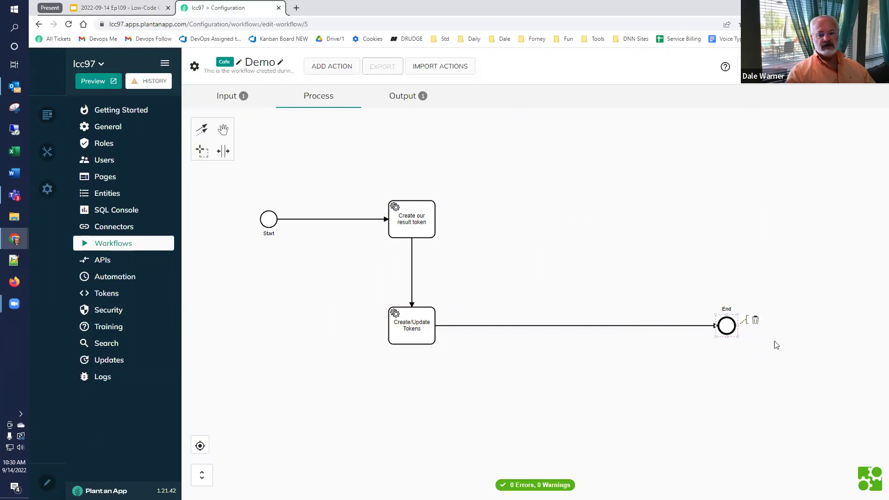
{"action": "left_click_drag", "start_coordinate": [727, 334], "coordinate": [785, 330]}
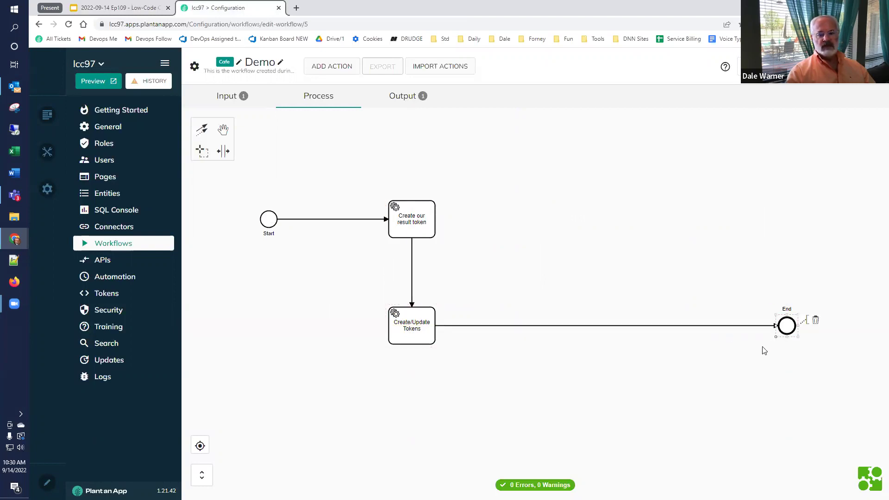
Recheck the Canvas notes in Google Slides, then save and test the workflow with the name input left blank and close the results.
{"action": "left_click", "coordinate": [131, 9]}
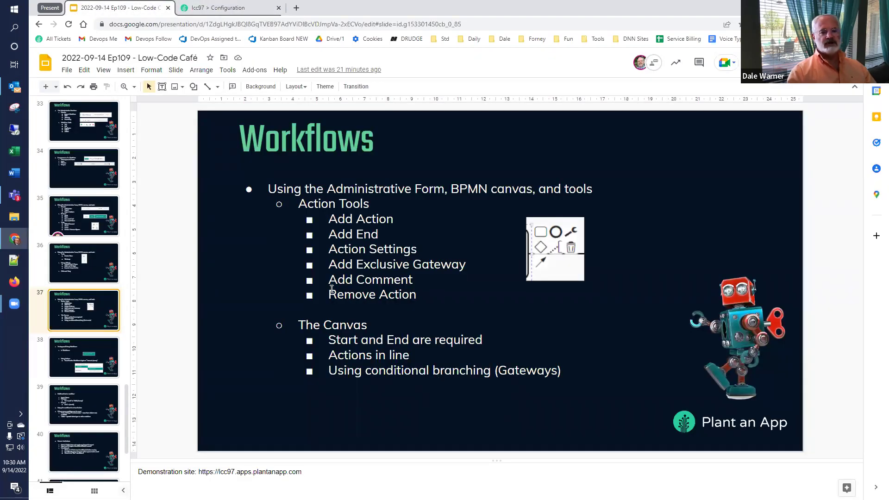
{"action": "left_click", "coordinate": [233, 13]}
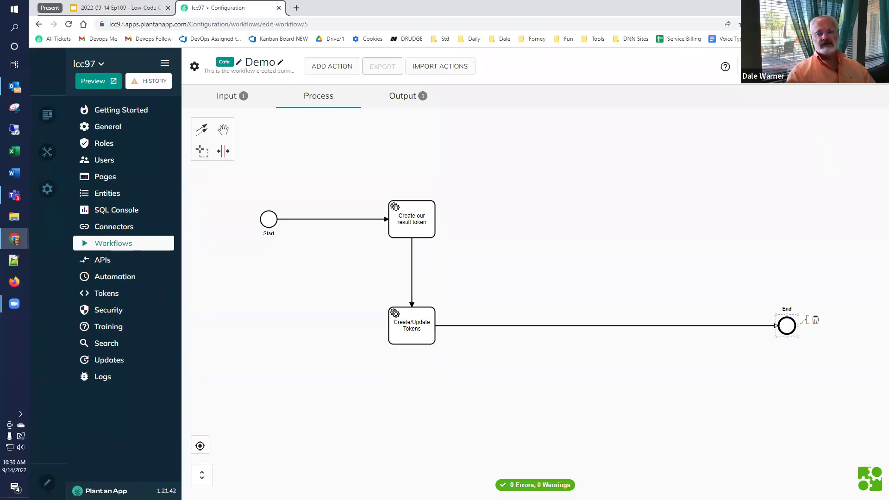
{"action": "left_click", "coordinate": [753, 66]}
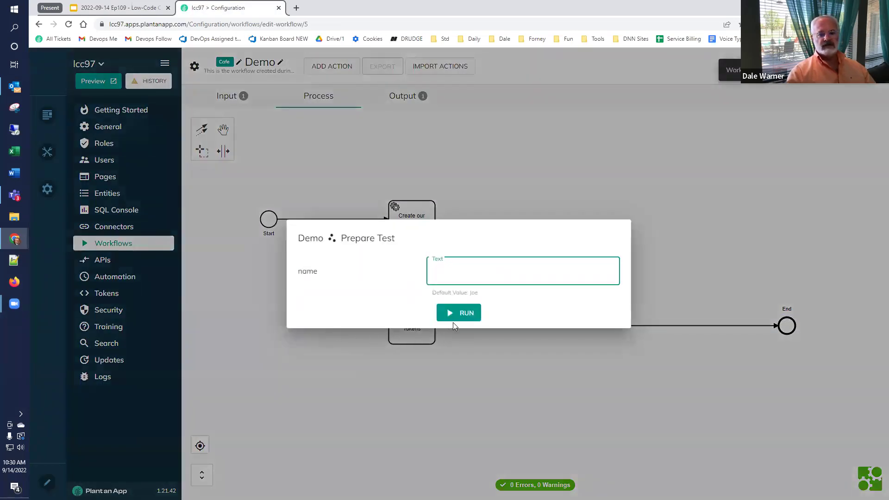
{"action": "left_click", "coordinate": [455, 322]}
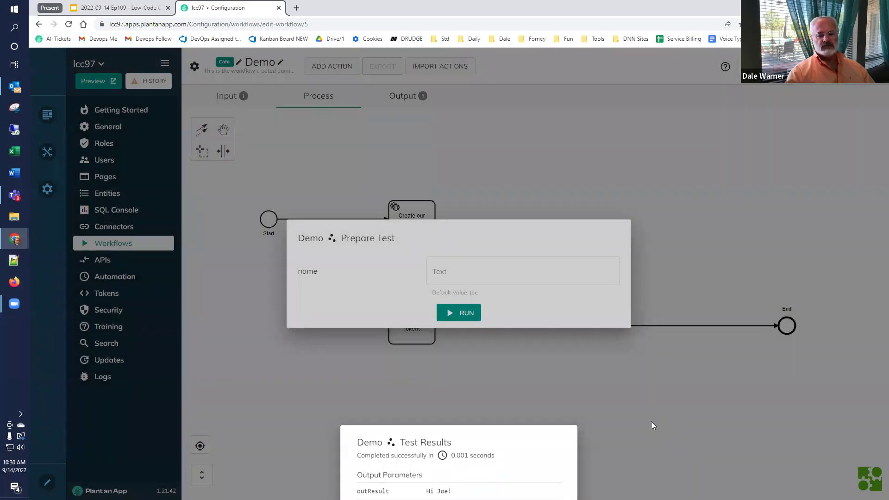
{"action": "left_click", "coordinate": [651, 422]}
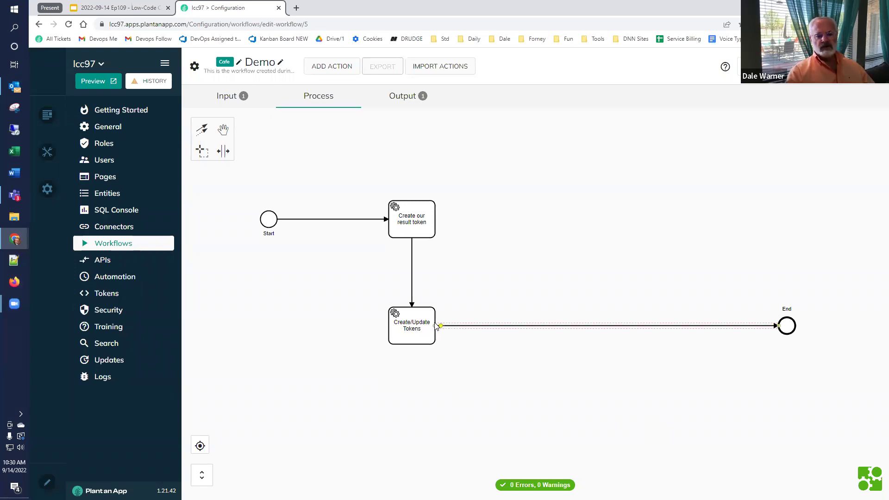
Align Create/Update Tokens and End in one row with Create our result token, leaving a wide gap between the two actions.
{"action": "left_click_drag", "start_coordinate": [422, 335], "coordinate": [566, 228]}
{"action": "left_click_drag", "start_coordinate": [789, 327], "coordinate": [777, 211]}
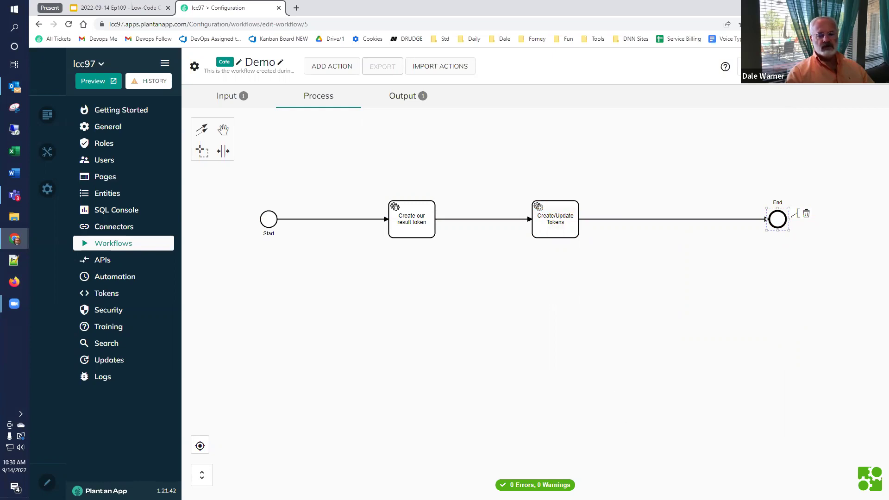
{"action": "left_click_drag", "start_coordinate": [550, 233], "coordinate": [591, 233]}
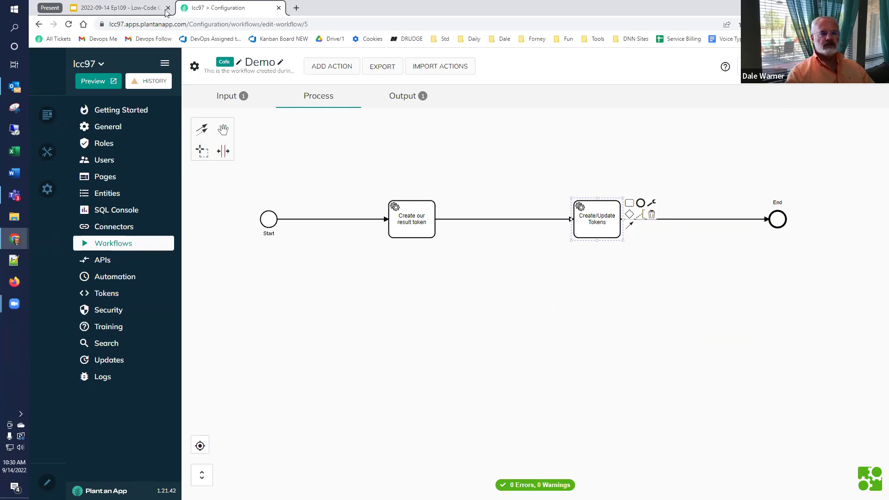
Review the Testing and Using Workflows slide and the Action Tools slide in Google Slides, then return to the workflow.
{"action": "left_click", "coordinate": [148, 8]}
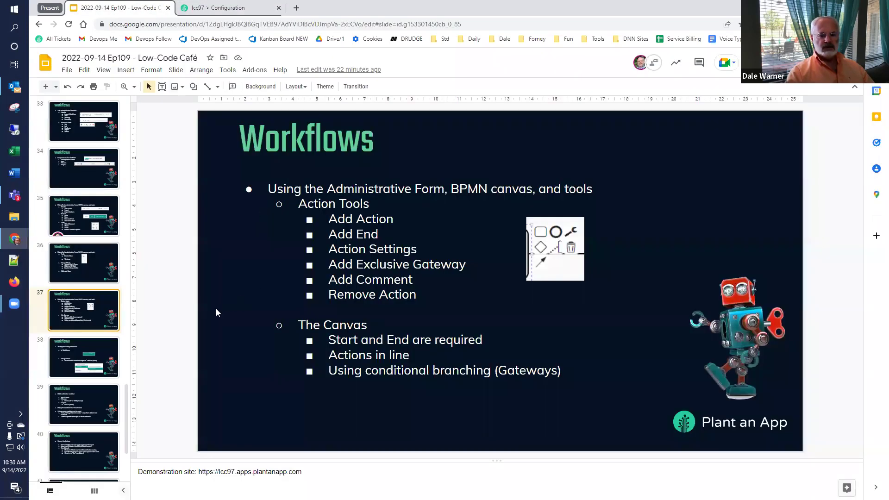
{"action": "left_click", "coordinate": [41, 363]}
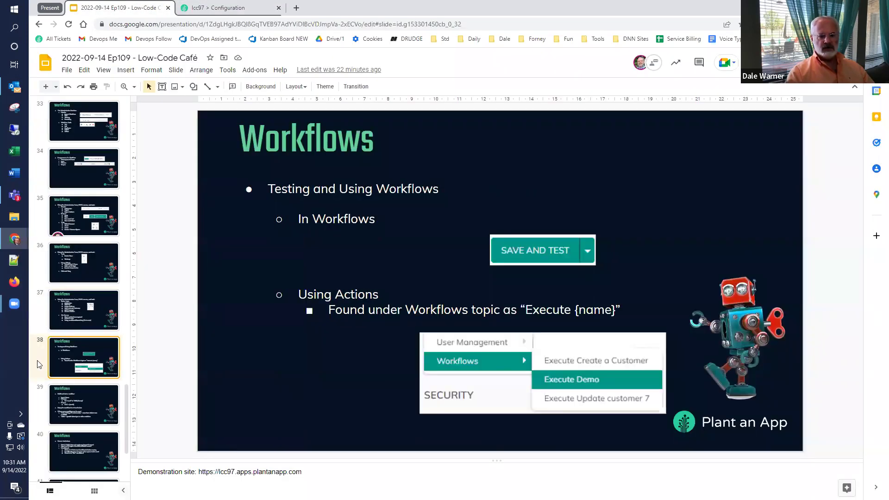
{"action": "left_click", "coordinate": [39, 330]}
{"action": "left_click", "coordinate": [222, 8]}
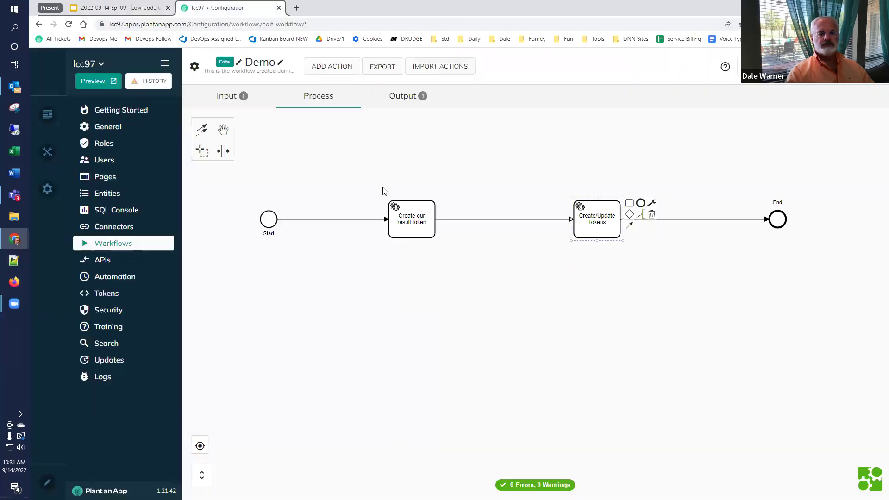
Move Create our result token closer to Start, then review its action settings and save them.
{"action": "left_click_drag", "start_coordinate": [405, 228], "coordinate": [376, 225]}
{"action": "double_click", "coordinate": [379, 227]}
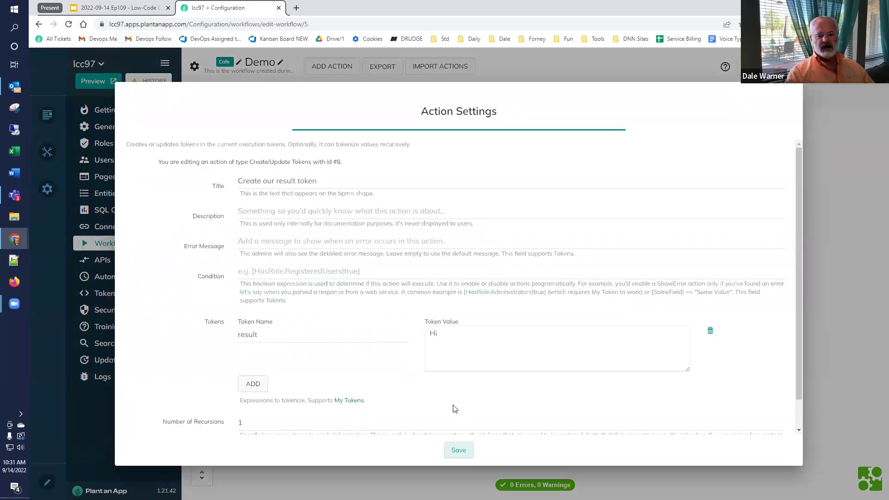
{"action": "left_click", "coordinate": [460, 451]}
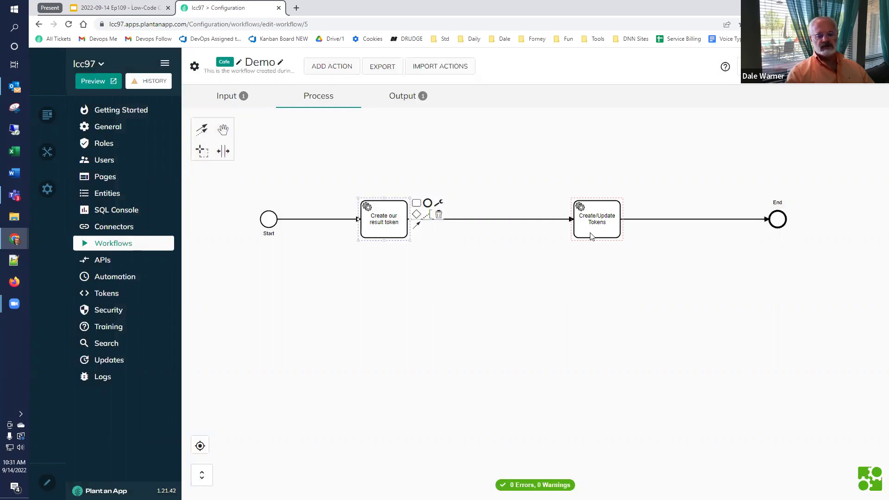
Add an exclusive gateway after Create our result token and move its condition label above the connection to Create/Update Tokens.
{"action": "left_click", "coordinate": [417, 215]}
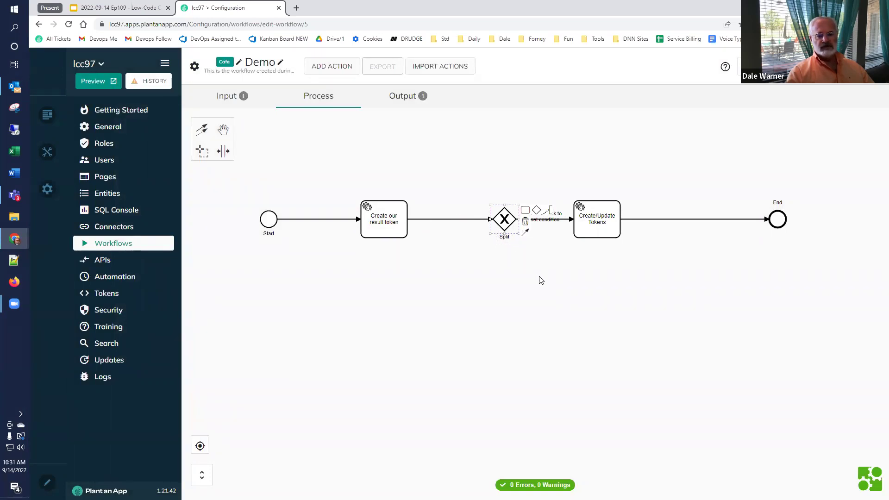
{"action": "left_click", "coordinate": [510, 266]}
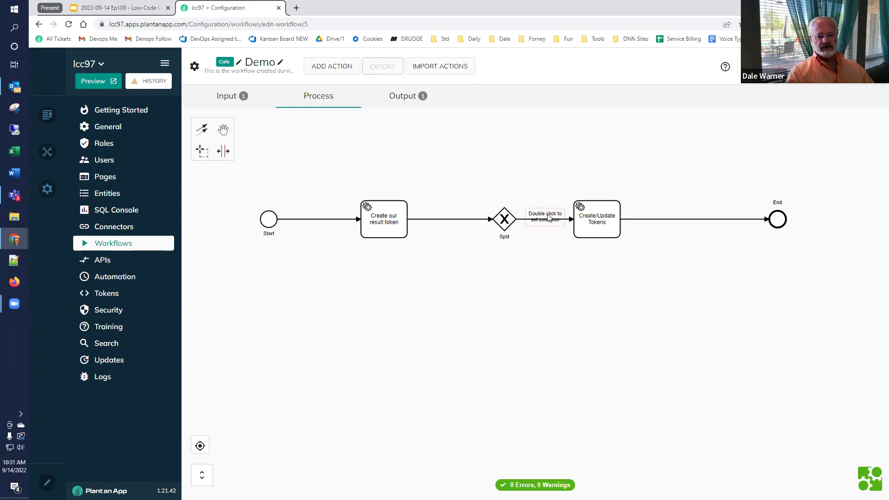
{"action": "left_click_drag", "start_coordinate": [549, 217], "coordinate": [543, 189]}
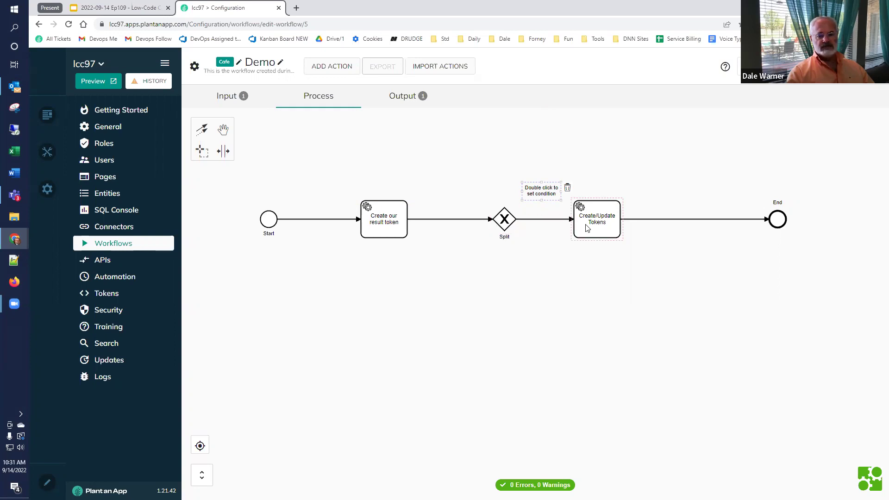
Set the condition on the connection from the Split gateway to Create/Update Tokens to [name] <= "M".
{"action": "double_click", "coordinate": [542, 196]}
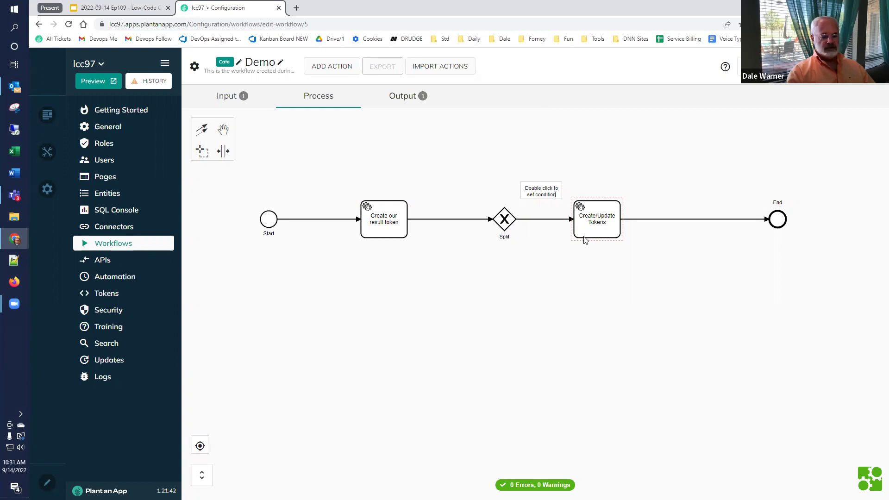
{"action": "key", "text": "ctrl+a"}
{"action": "type", "text": "[n"}
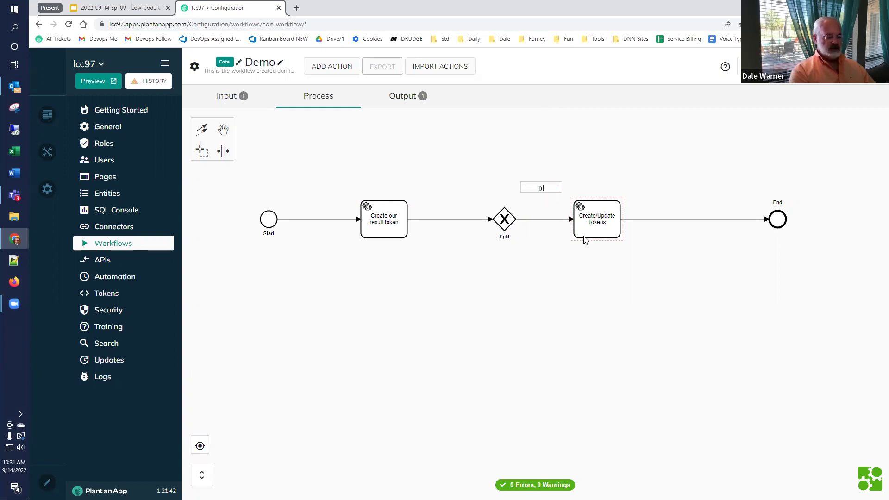
{"action": "type", "text": "ame]"}
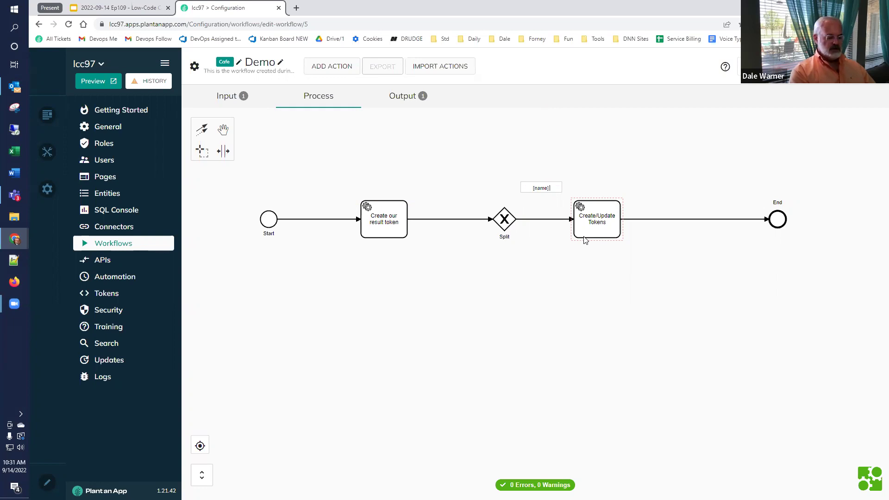
{"action": "type", "text": " <= \"M\""}
{"action": "left_click", "coordinate": [549, 265]}
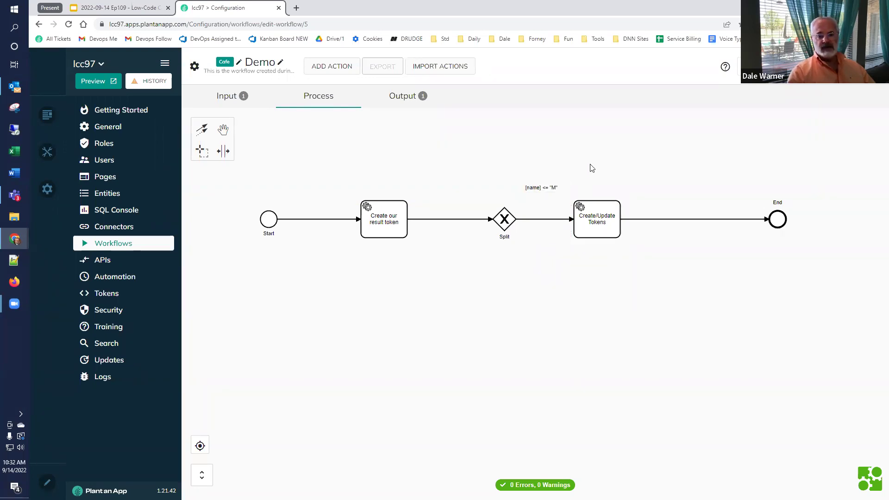
Move Create/Update Tokens farther right and place the [name] <= "M" label just above its incoming connection.
{"action": "left_click", "coordinate": [582, 212]}
{"action": "scroll", "coordinate": [542, 199], "scroll_direction": "up", "scroll_amount": 5}
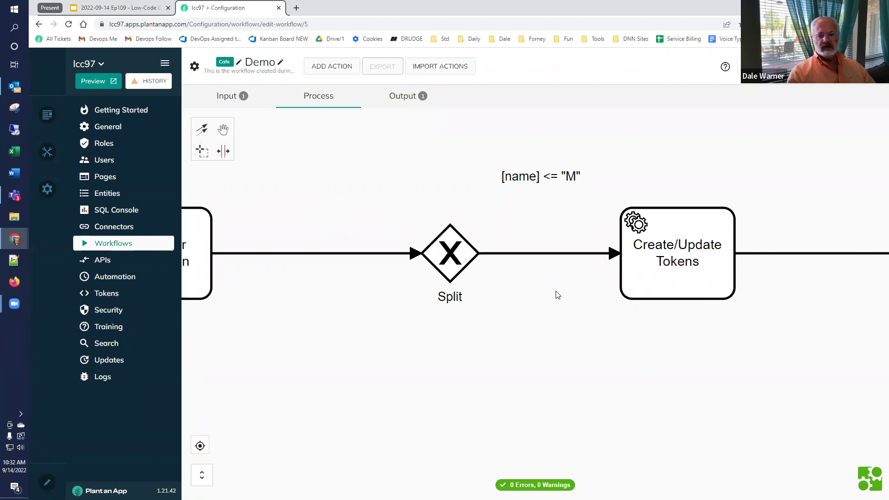
{"action": "scroll", "coordinate": [553, 292], "scroll_direction": "down", "scroll_amount": 1}
{"action": "scroll", "coordinate": [552, 291], "scroll_direction": "down", "scroll_amount": 2}
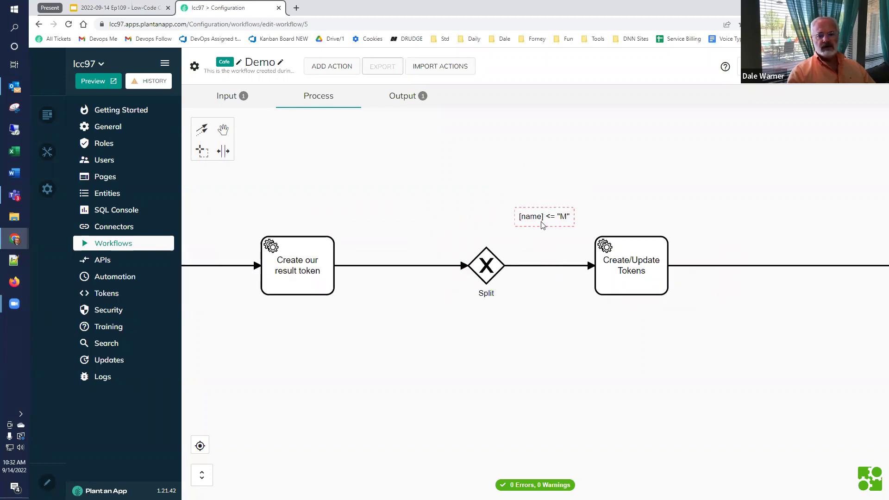
{"action": "left_click_drag", "start_coordinate": [544, 217], "coordinate": [543, 238]}
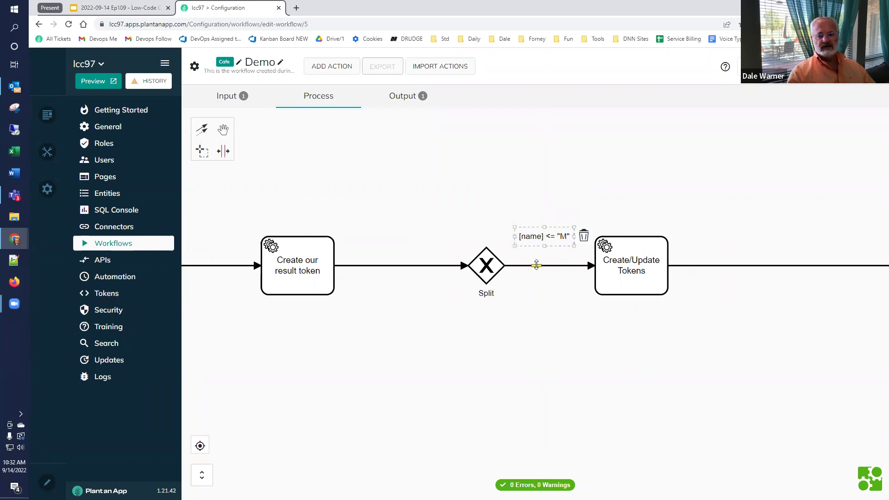
{"action": "left_click_drag", "start_coordinate": [613, 274], "coordinate": [649, 274]}
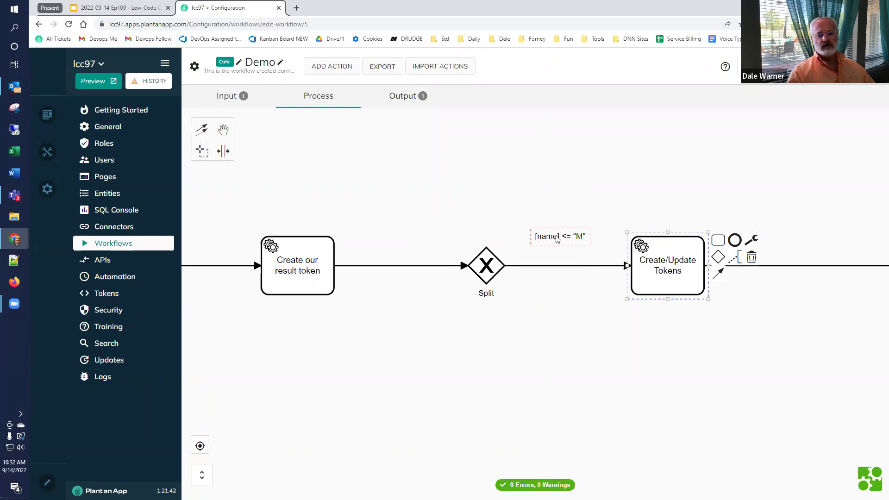
{"action": "mouse_move", "coordinate": [557, 238]}
{"action": "left_mouse_down"}
{"action": "mouse_move", "coordinate": [572, 223]}
{"action": "mouse_move", "coordinate": [556, 254]}
{"action": "left_mouse_up"}
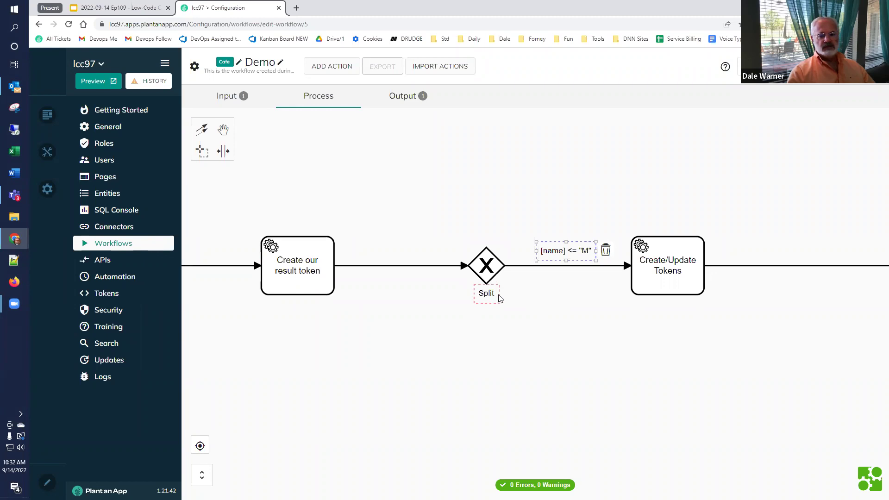
Add a second branch from the Split gateway with a Create/Update Tokens action from the Context category.
{"action": "left_click", "coordinate": [484, 276]}
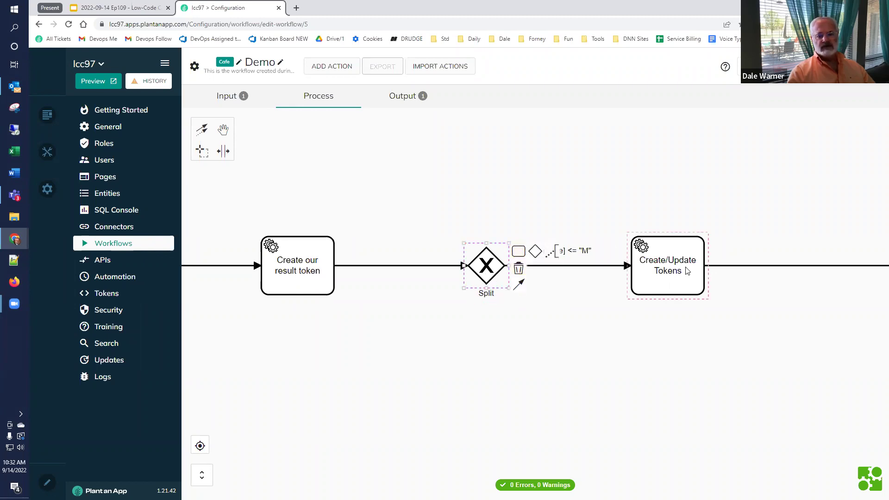
{"action": "left_click", "coordinate": [519, 251]}
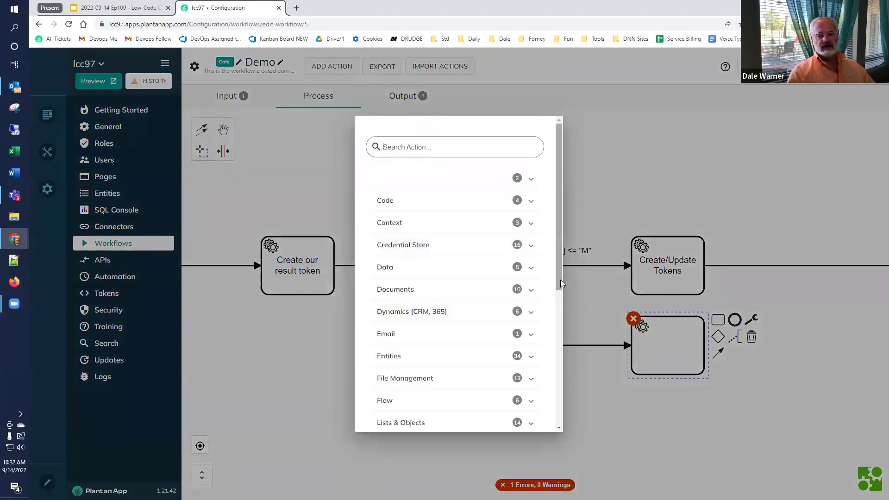
{"action": "left_click", "coordinate": [531, 223]}
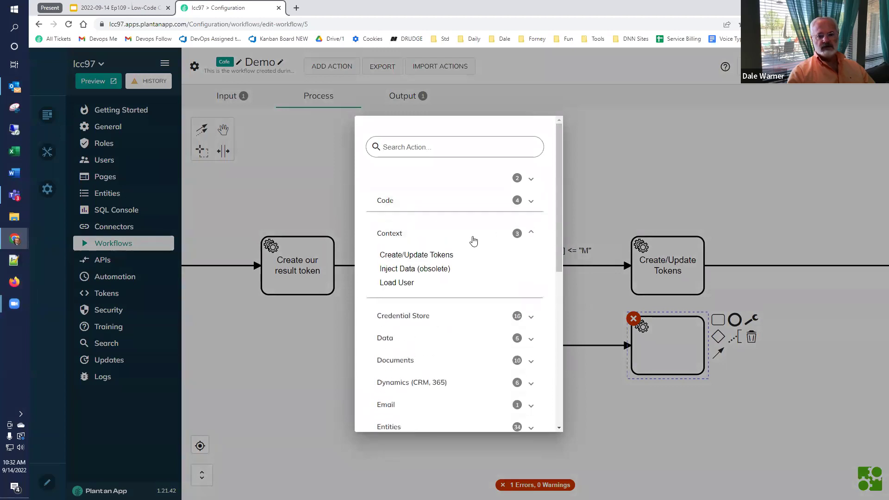
{"action": "left_click", "coordinate": [431, 255]}
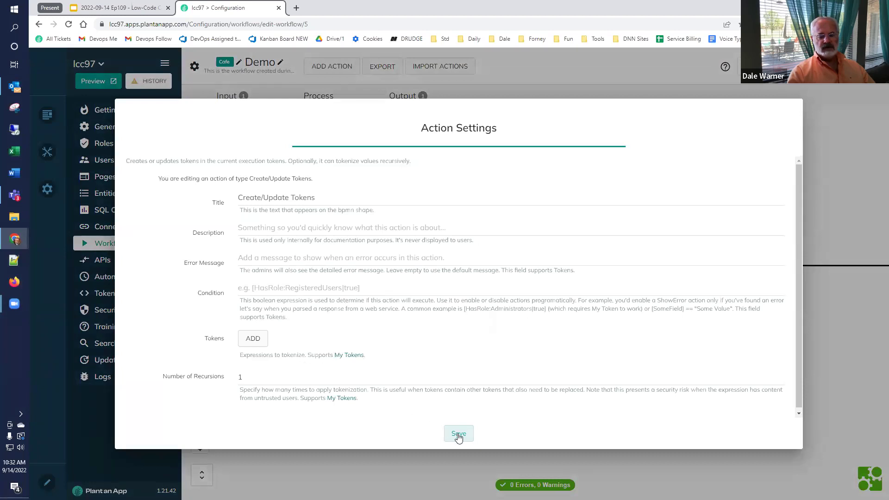
Title the new branch's action "Different message if the name falls late into the alphabet".
{"action": "triple_click", "coordinate": [245, 198]}
{"action": "type", "text": "Dif"}
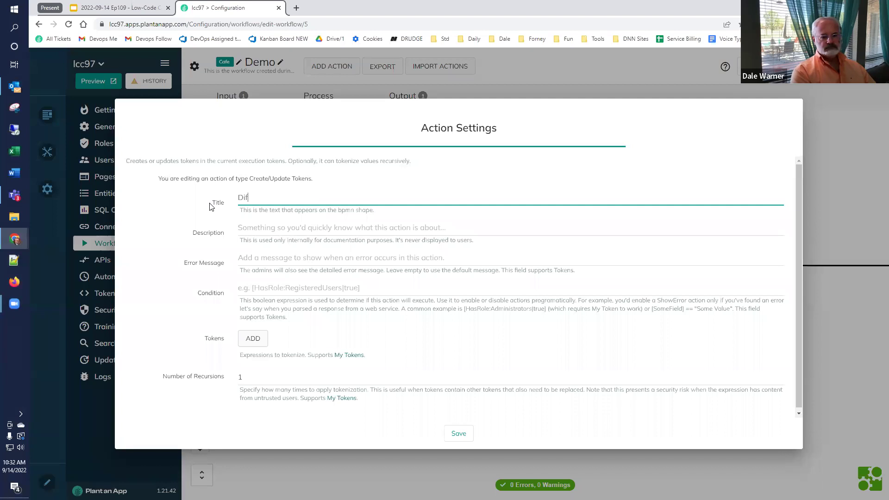
{"action": "type", "text": "ferent message if the name falls late into the alphabet"}
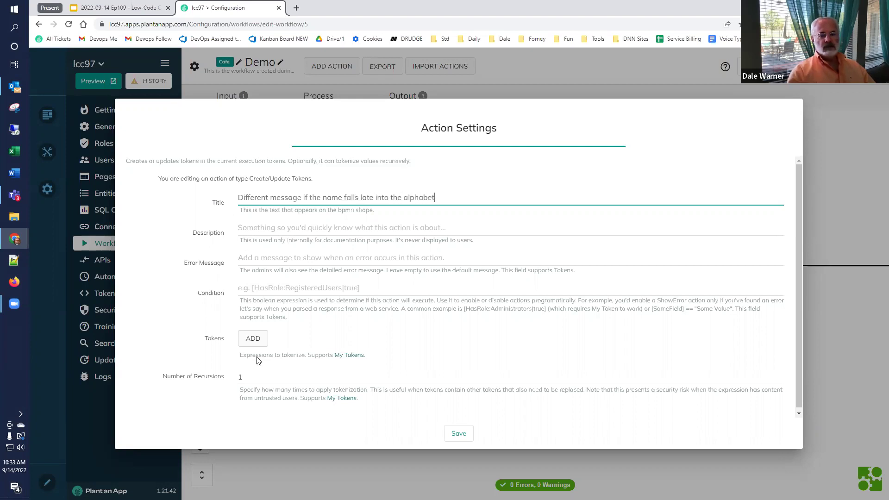
Add a result token with the value "[name]! I see your name starts with a letter after M!" and save the action.
{"action": "left_click", "coordinate": [253, 339]}
{"action": "left_click", "coordinate": [286, 338]}
{"action": "type", "text": "result"}
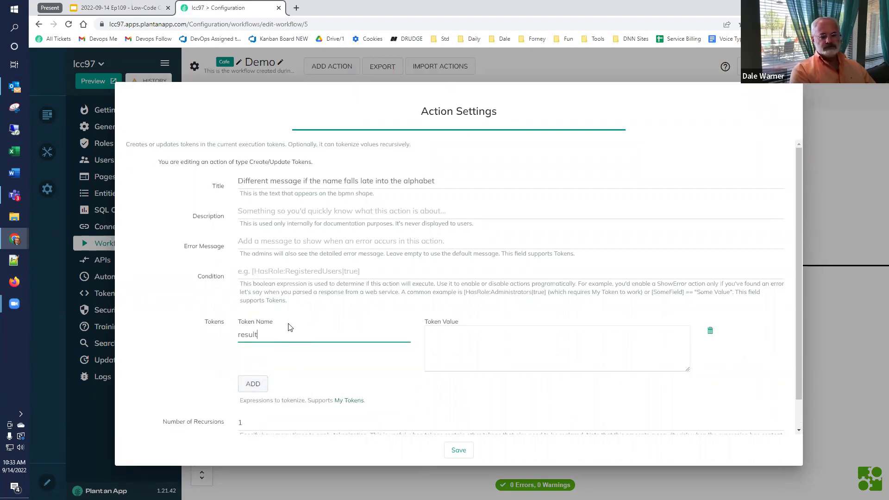
{"action": "left_click", "coordinate": [428, 335]}
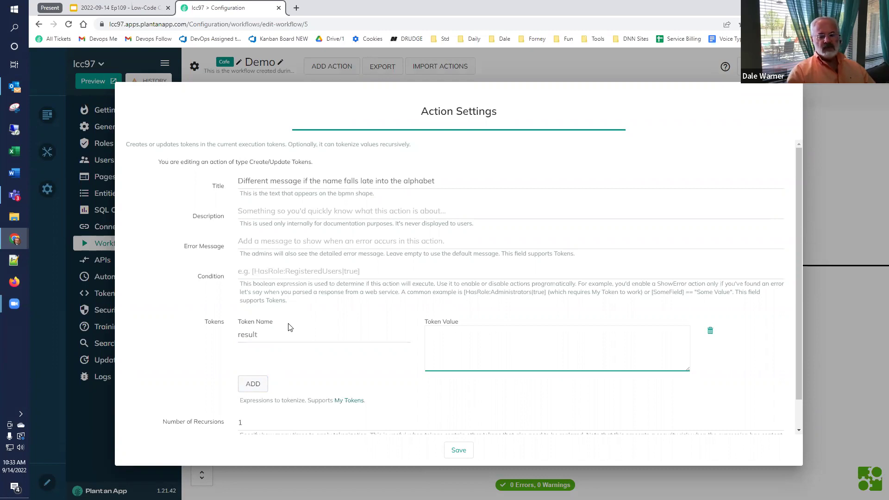
{"action": "type", "text": "name], s"}
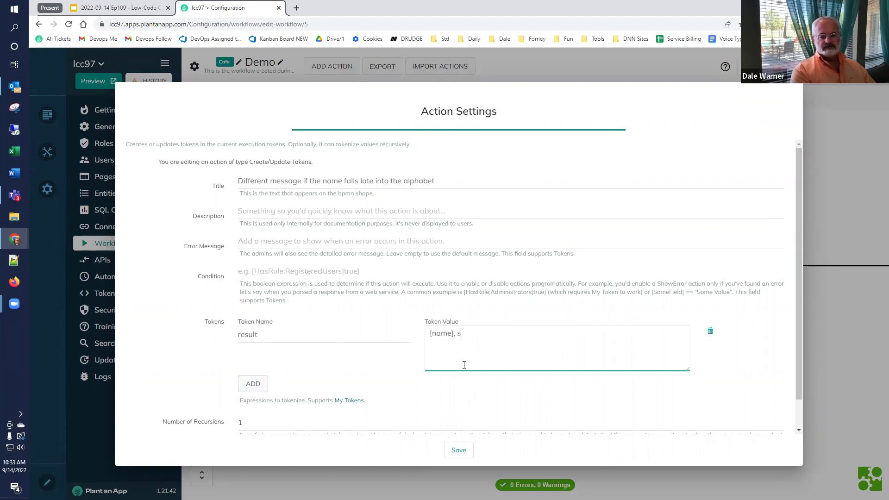
{"action": "key", "text": "BackSpace"}
{"action": "key", "text": "BackSpace"}
{"action": "key", "text": "BackSpace"}
{"action": "type", "text": "!  I see your name starts with a lette"}
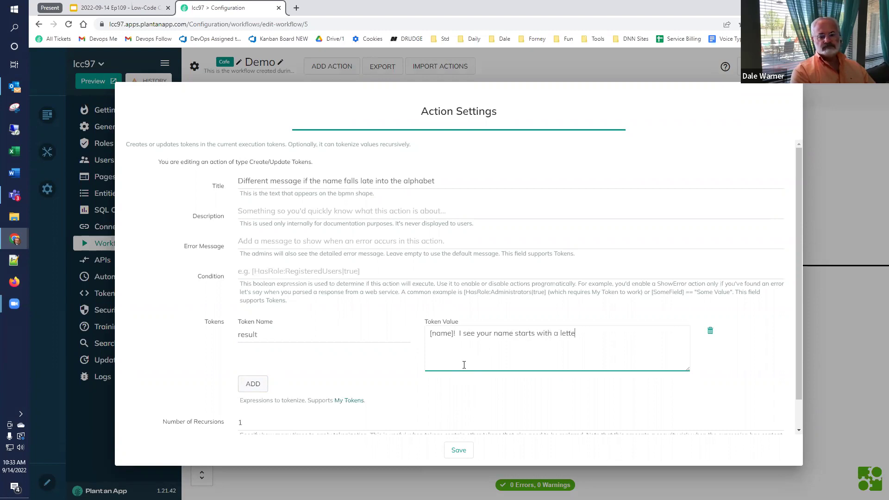
{"action": "type", "text": "r after M!"}
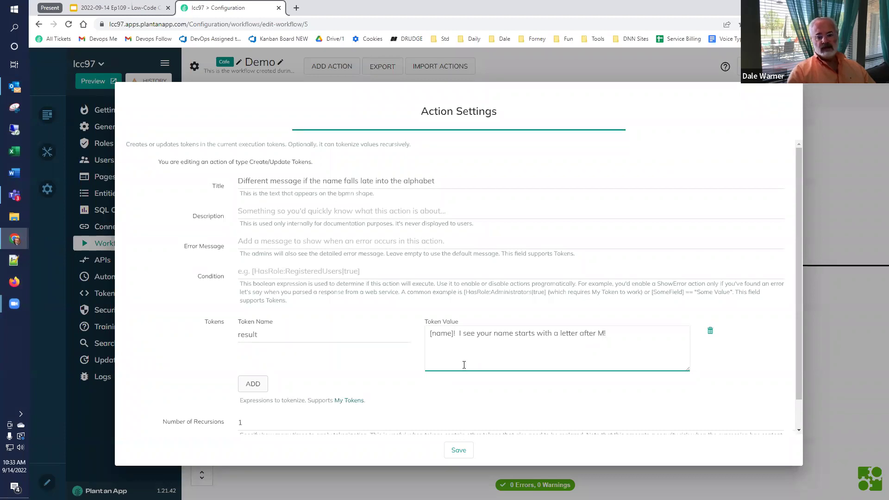
{"action": "left_click", "coordinate": [456, 451]}
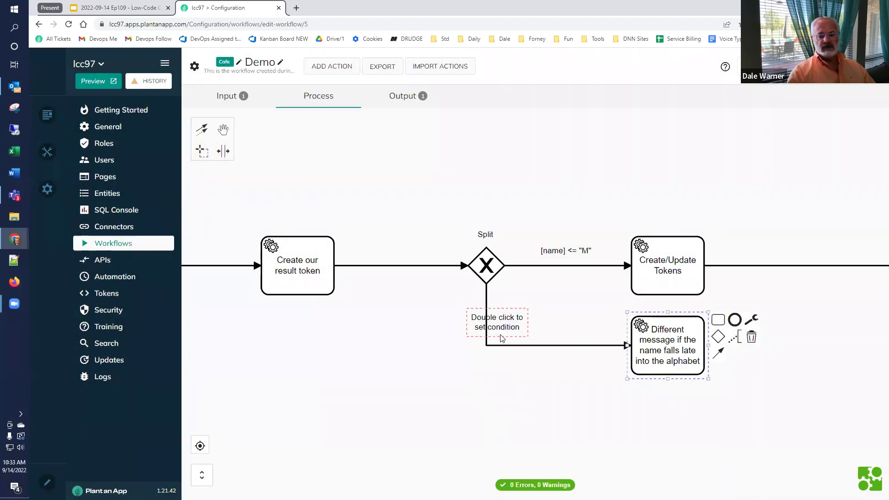
Move the lower branch's condition label clear of its connection line and set the condition to [name] >= "M".
{"action": "left_click_drag", "start_coordinate": [506, 325], "coordinate": [539, 331]}
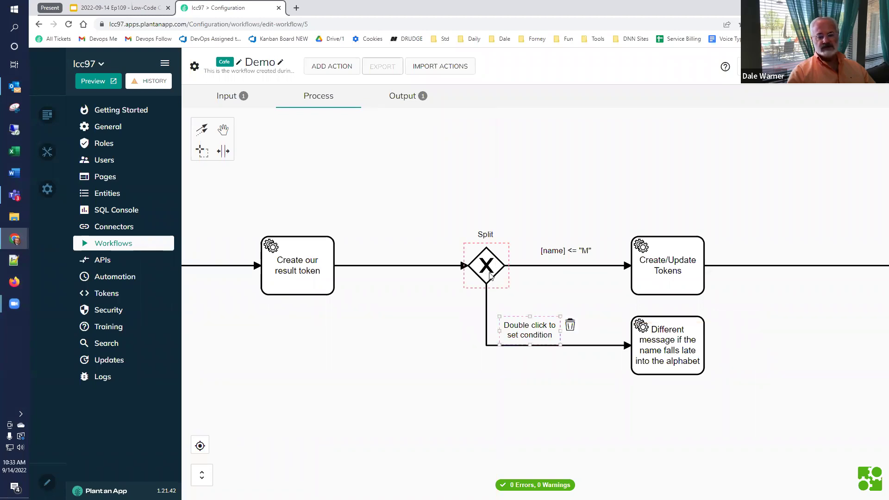
{"action": "double_click", "coordinate": [526, 334]}
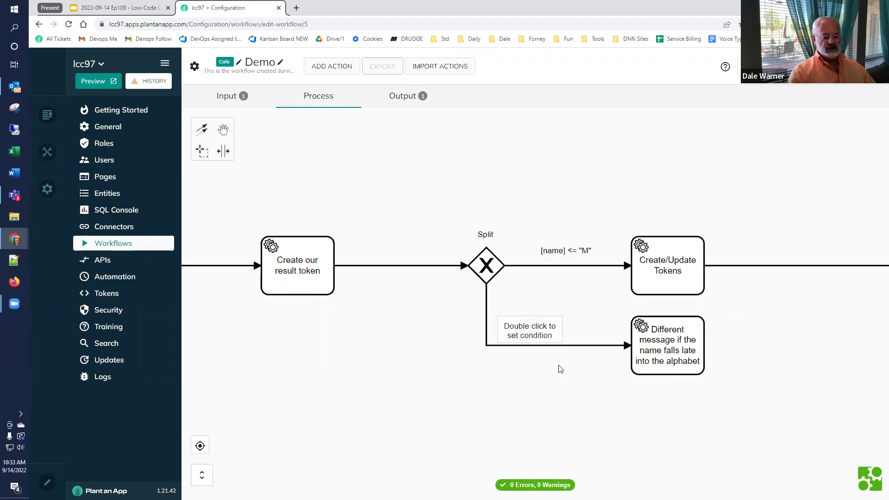
{"action": "key", "text": "ctrl+a"}
{"action": "type", "text": "["}
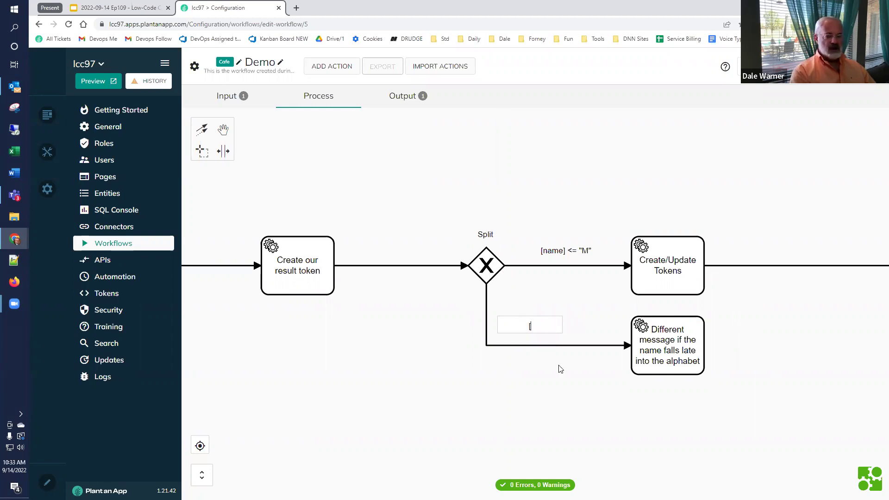
{"action": "type", "text": "name"}
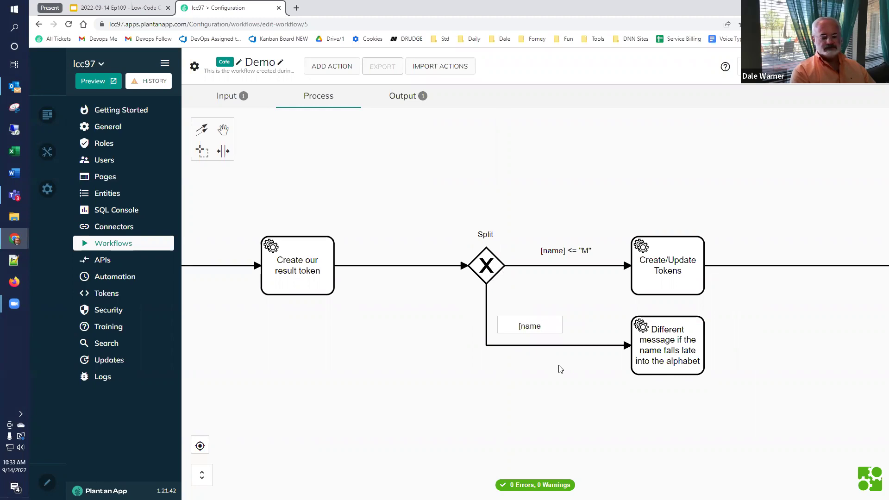
{"action": "type", "text": "] >= \""}
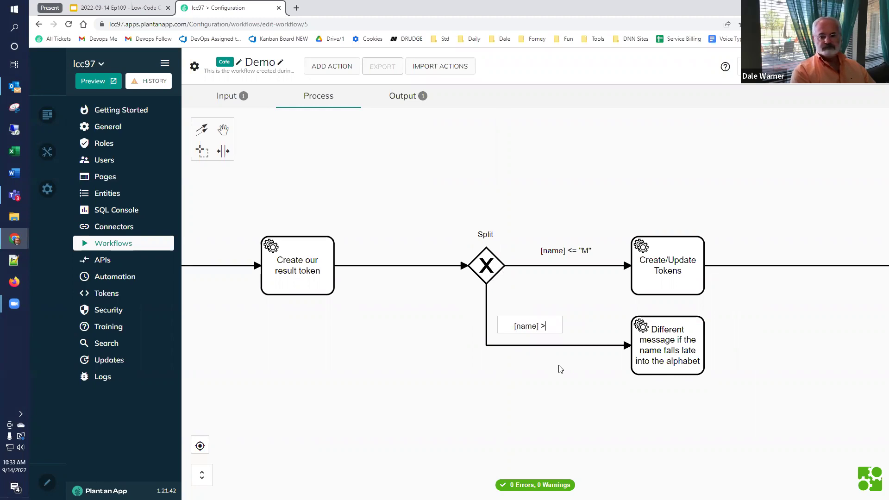
{"action": "type", "text": "M\""}
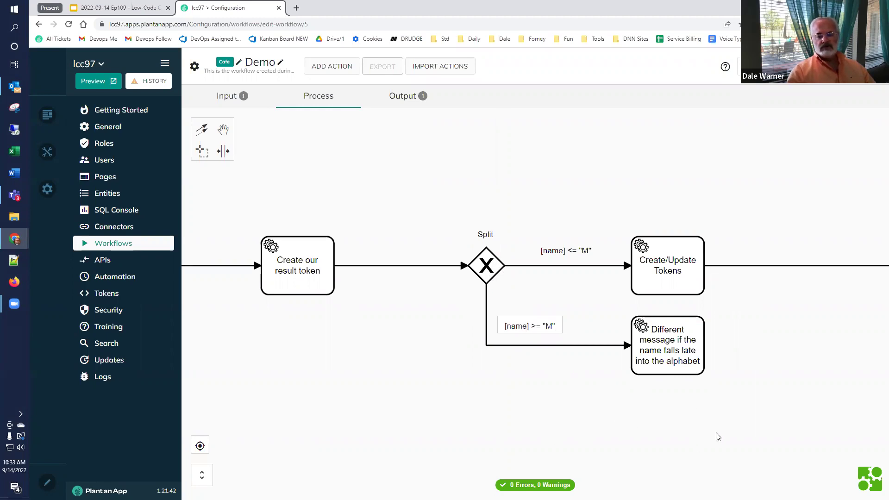
Add an End-type exclusive gateway after Create/Update Tokens and move it left, away from the End event.
{"action": "left_click_drag", "start_coordinate": [778, 426], "coordinate": [565, 389]}
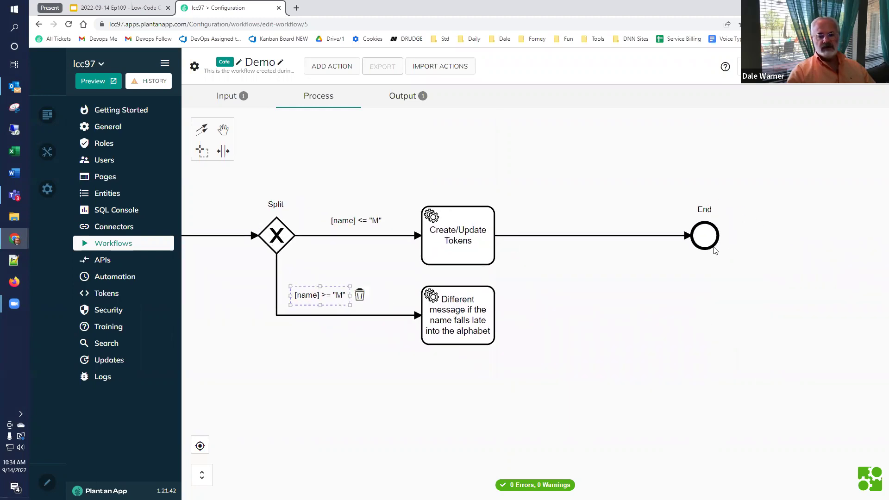
{"action": "left_click", "coordinate": [473, 246]}
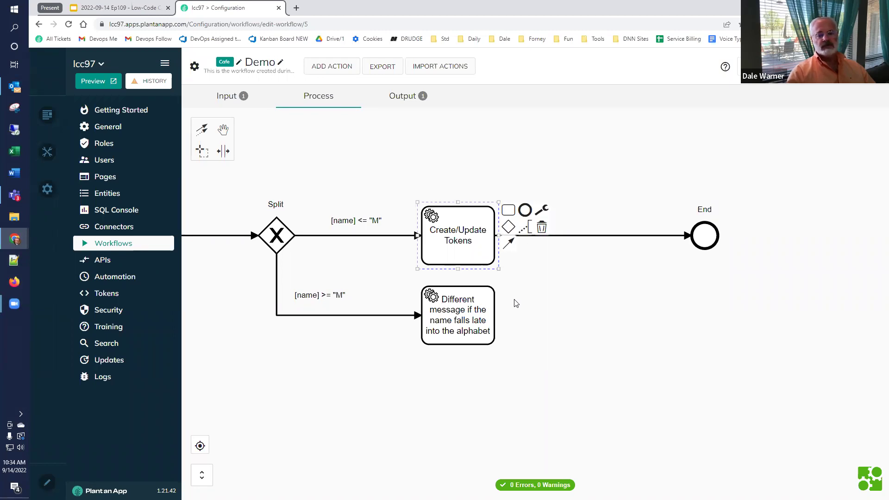
{"action": "left_click", "coordinate": [509, 227]}
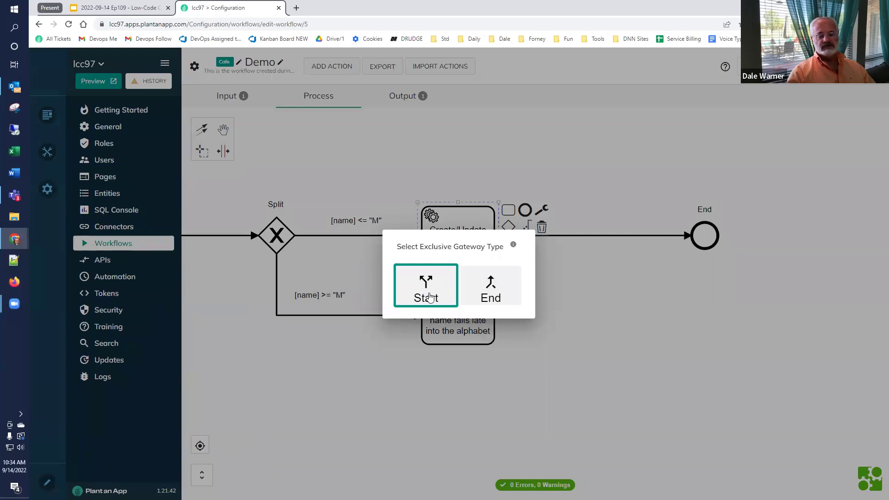
{"action": "left_click", "coordinate": [493, 287]}
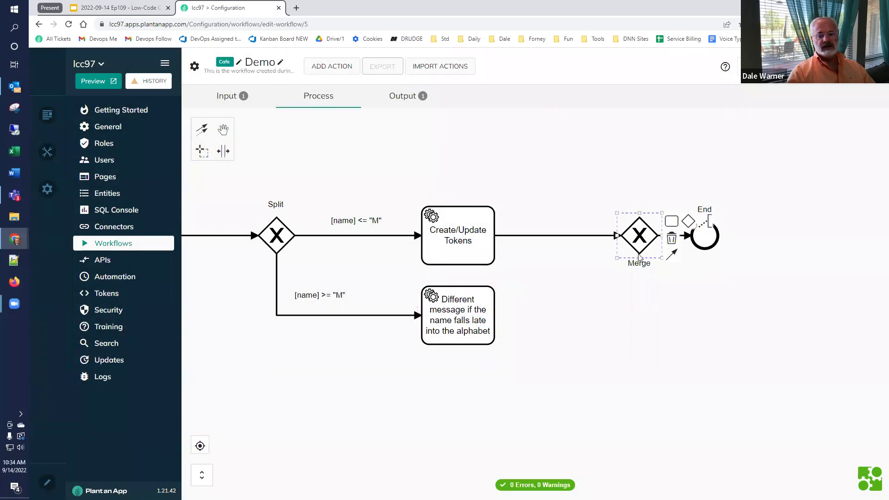
{"action": "left_click_drag", "start_coordinate": [647, 244], "coordinate": [590, 244]}
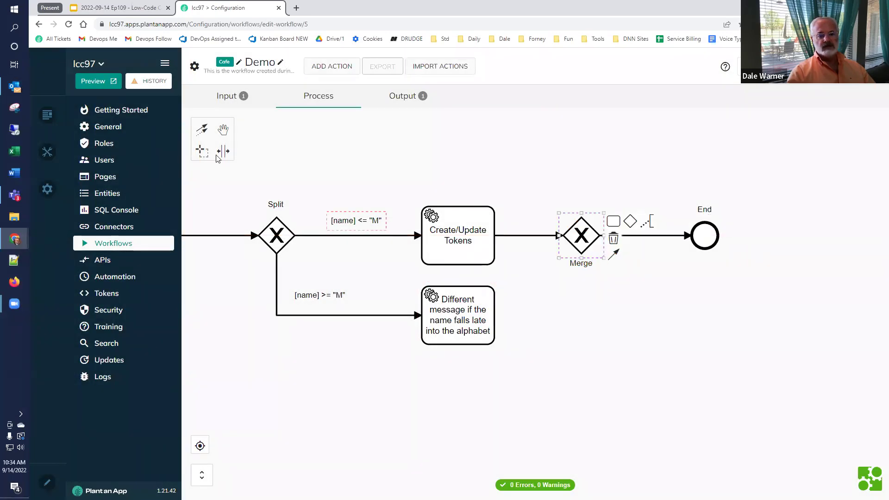
Connect the late-alphabet message action to the Merge gateway and align the two condition labels vertically.
{"action": "left_click", "coordinate": [200, 131]}
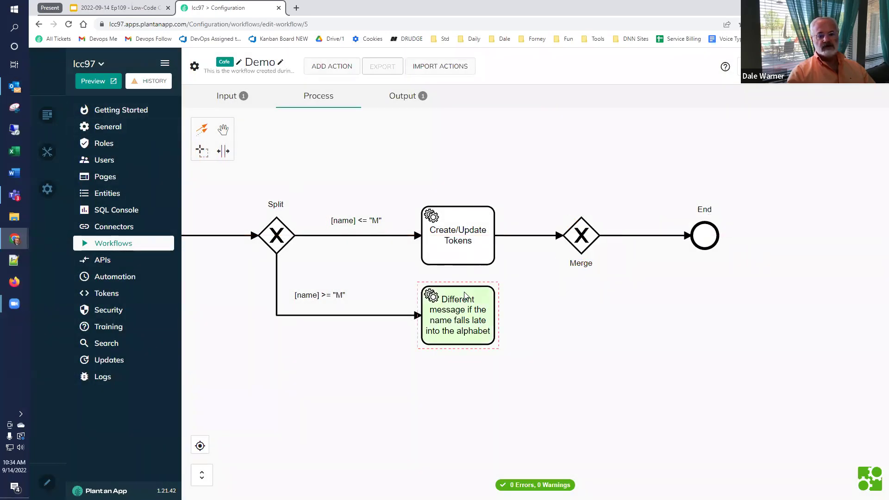
{"action": "left_click_drag", "start_coordinate": [460, 310], "coordinate": [581, 247]}
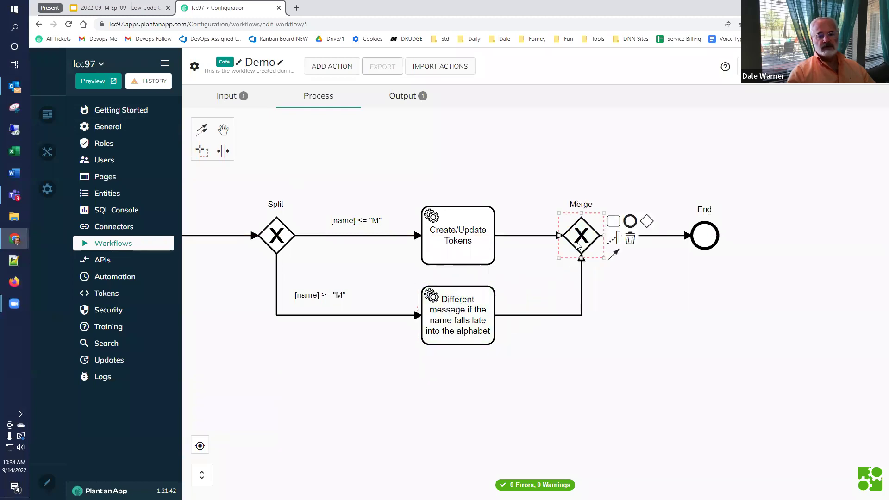
{"action": "left_click", "coordinate": [639, 361]}
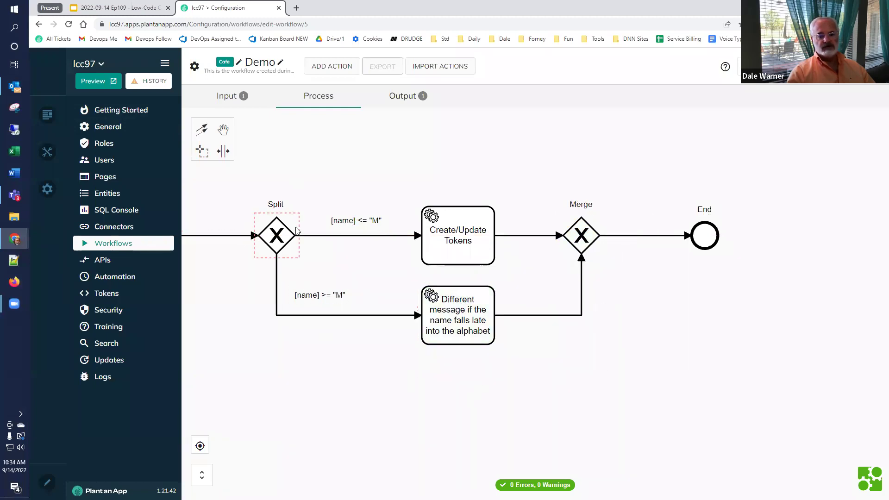
{"action": "left_click_drag", "start_coordinate": [328, 302], "coordinate": [351, 302]}
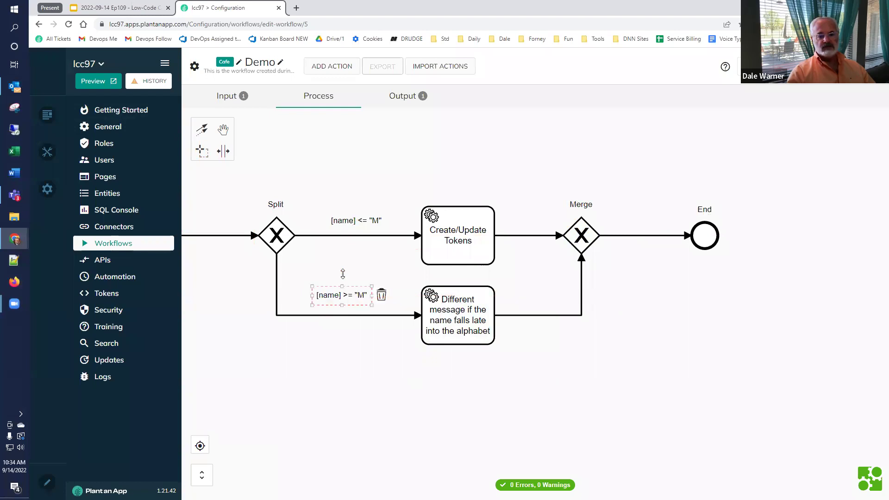
{"action": "left_click_drag", "start_coordinate": [333, 225], "coordinate": [318, 225]}
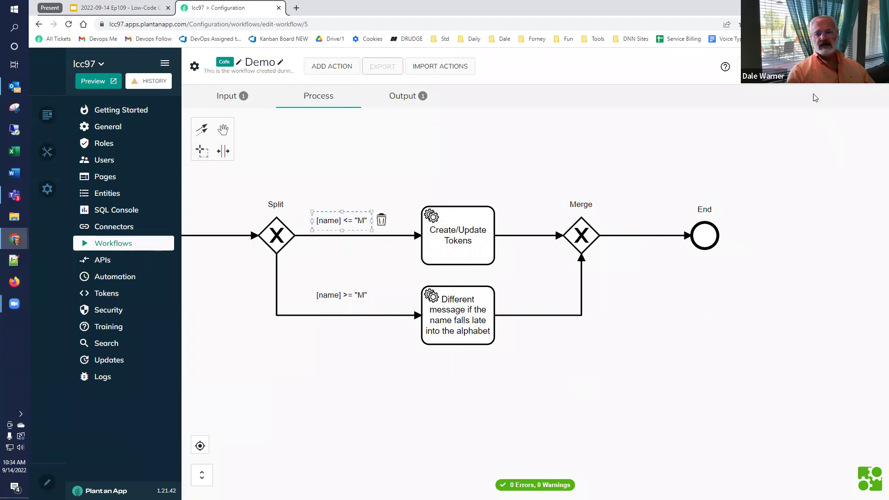
Test the workflow using a first name that begins with A as the name input.
{"action": "left_click", "coordinate": [755, 66]}
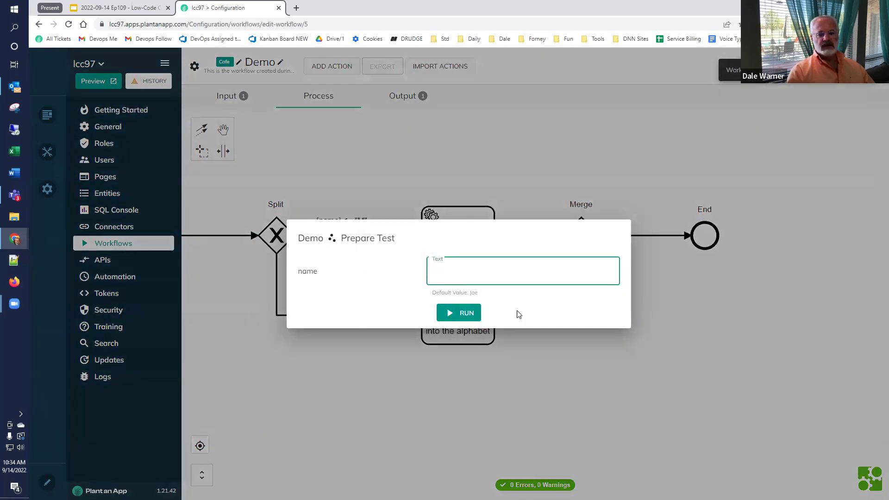
{"action": "type", "text": "Amy"}
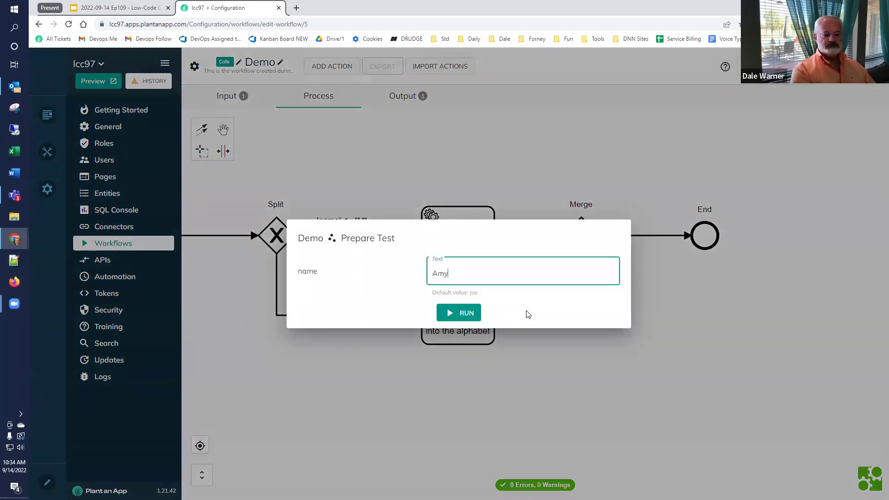
{"action": "left_click", "coordinate": [454, 312]}
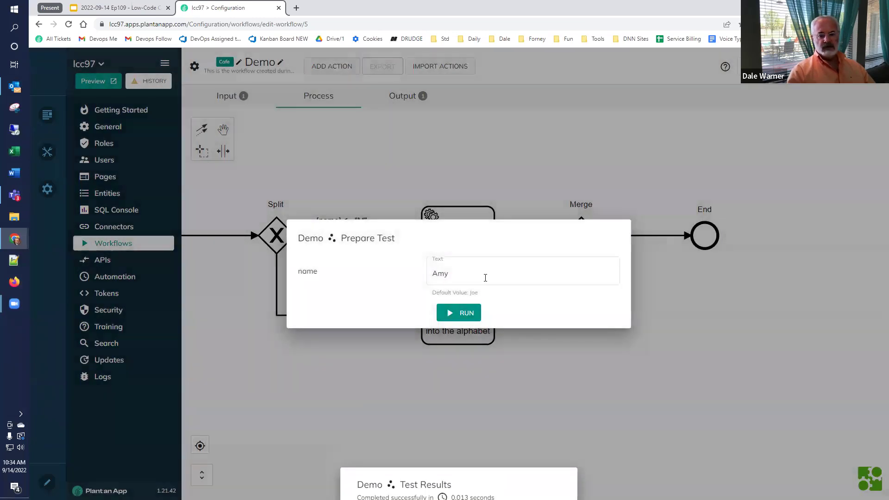
Rerun the test using a first name that begins with R, and close the test results and setup dialogs.
{"action": "left_click", "coordinate": [482, 278]}
{"action": "key", "text": "ctrl+a"}
{"action": "type", "text": "Robert"}
{"action": "left_click", "coordinate": [449, 312]}
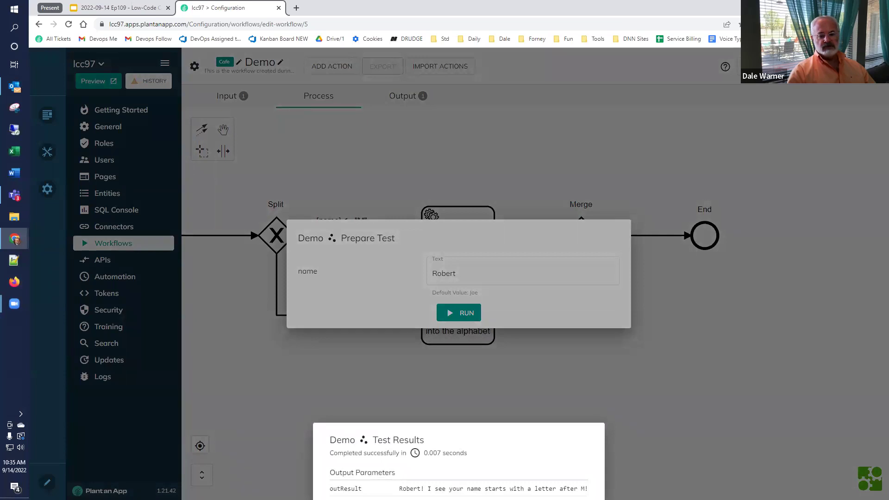
{"action": "left_click", "coordinate": [640, 474]}
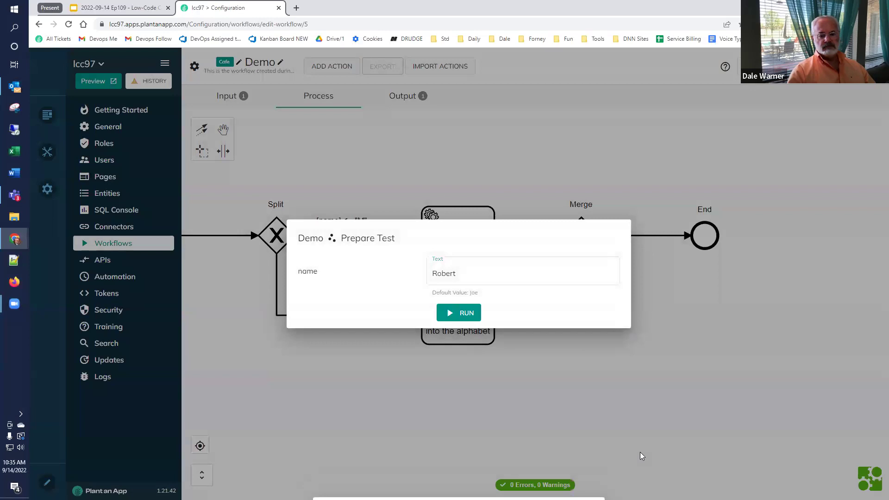
{"action": "left_click", "coordinate": [640, 452]}
Insert [result] and a space before [name] in the late-alphabet message action's token value.
{"action": "double_click", "coordinate": [448, 307]}
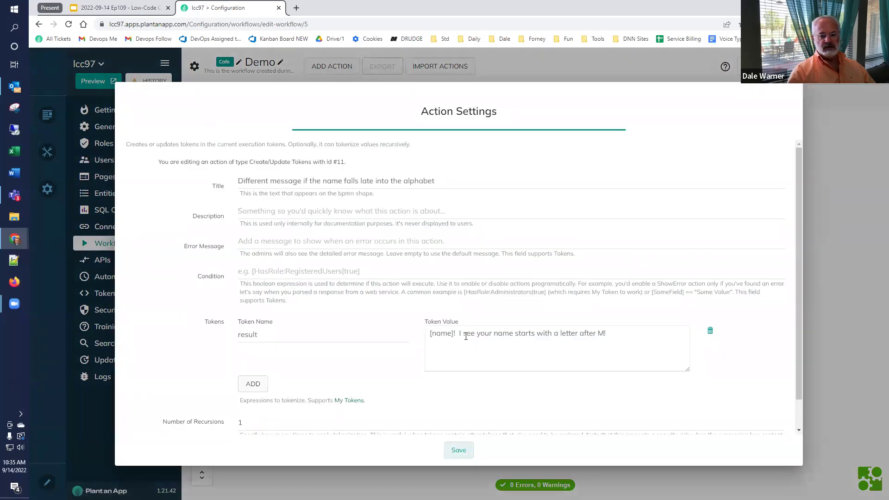
{"action": "left_click", "coordinate": [476, 342]}
{"action": "key", "text": "Home"}
{"action": "type", "text": "[result]"}
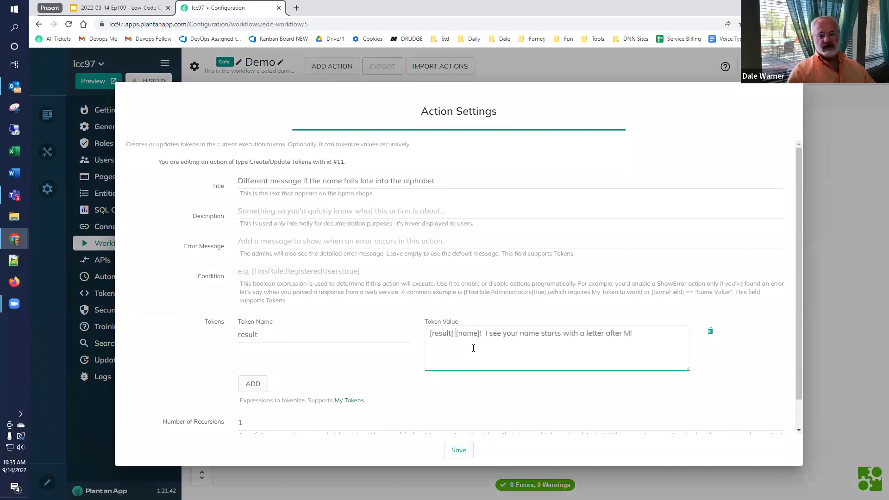
Save the alternate-message action's settings and test the Demo workflow with a first name starting after M.
{"action": "left_click", "coordinate": [458, 451]}
{"action": "left_click", "coordinate": [759, 66]}
{"action": "type", "text": "Robert"}
{"action": "left_click", "coordinate": [458, 313]}
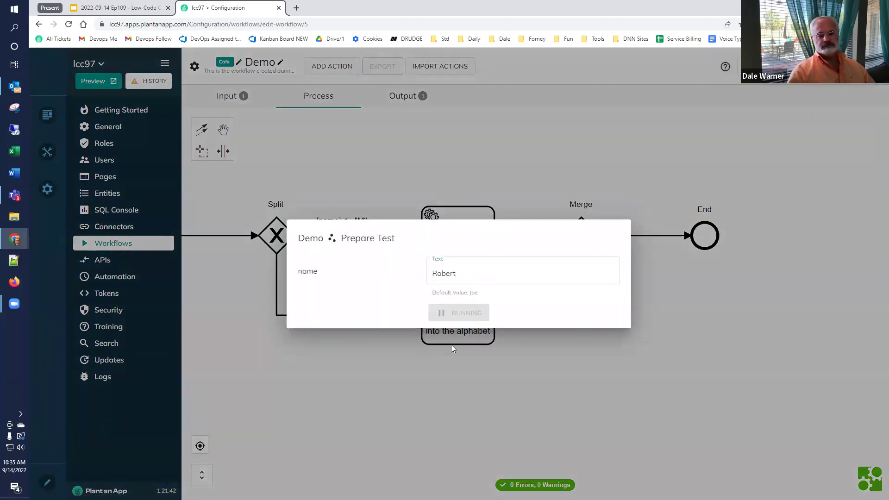
{"action": "left_click", "coordinate": [644, 418]}
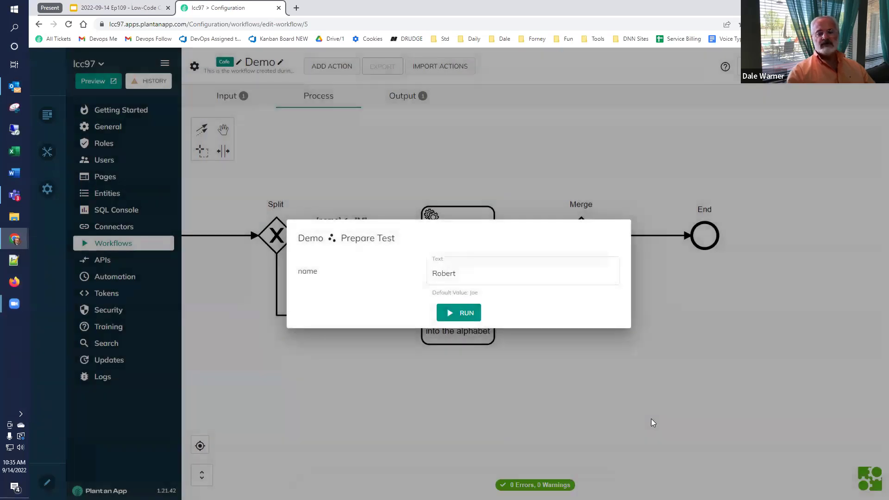
{"action": "left_click", "coordinate": [653, 419]}
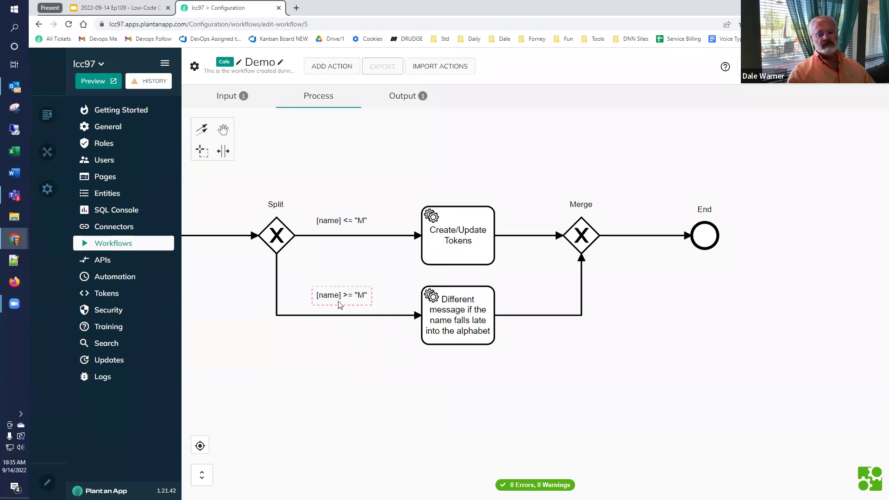
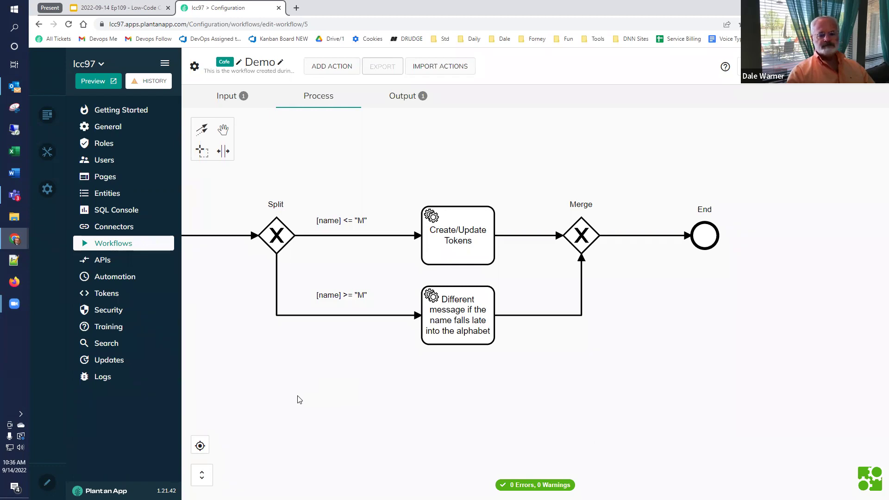
Switch to the Google Slides presentation and view the "Testing and Using Workflows" slide.
{"action": "left_click_drag", "start_coordinate": [300, 400], "coordinate": [349, 385]}
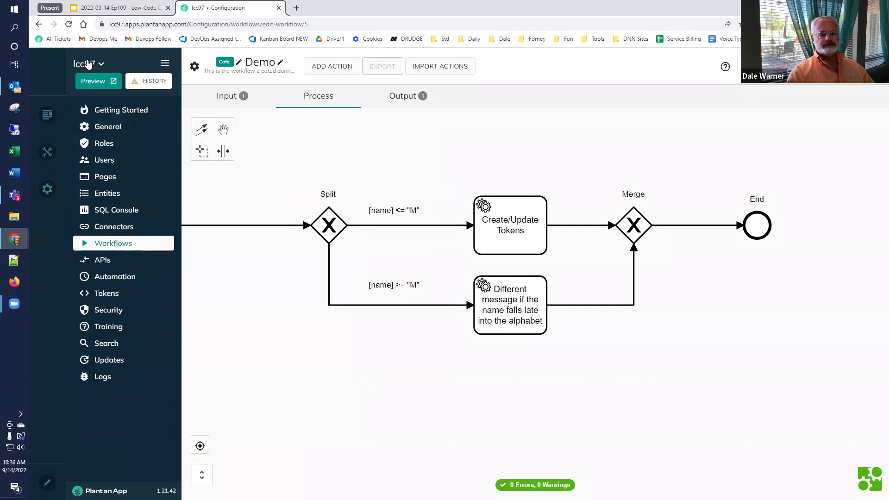
{"action": "left_click", "coordinate": [95, 9]}
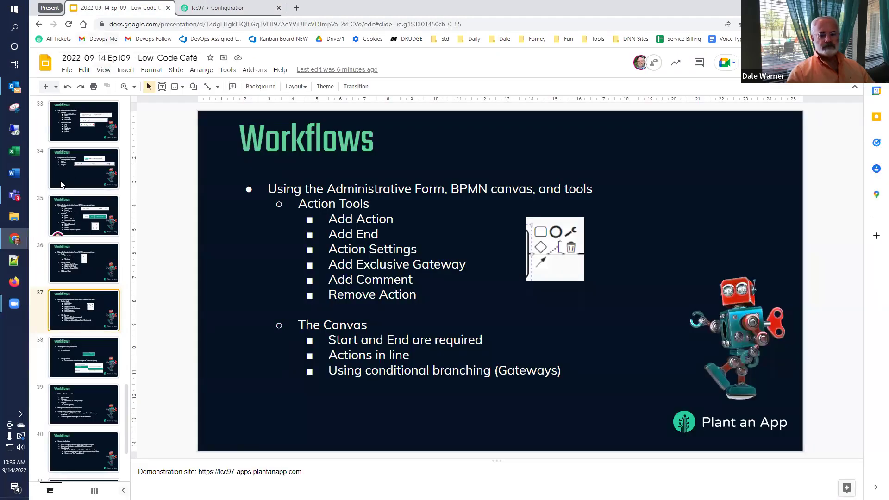
{"action": "left_click", "coordinate": [43, 360]}
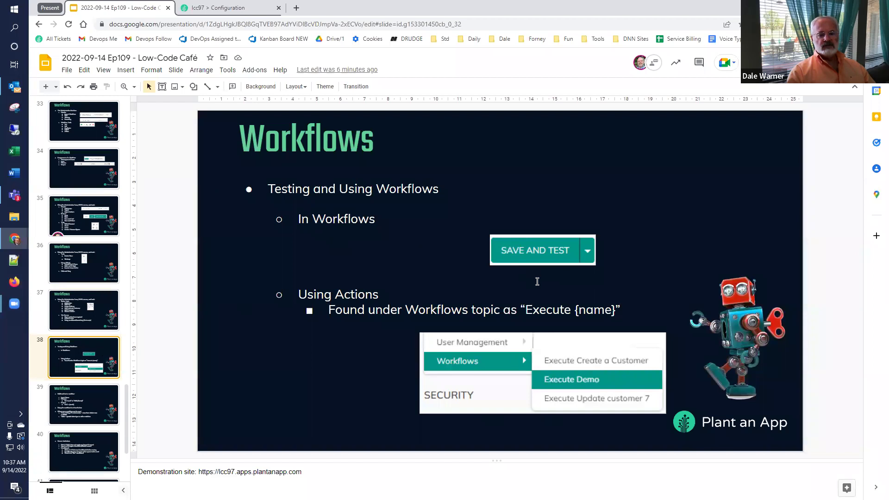
Return to the Demo workflow and test it with the name input left blank so its default applies.
{"action": "left_click", "coordinate": [204, 8]}
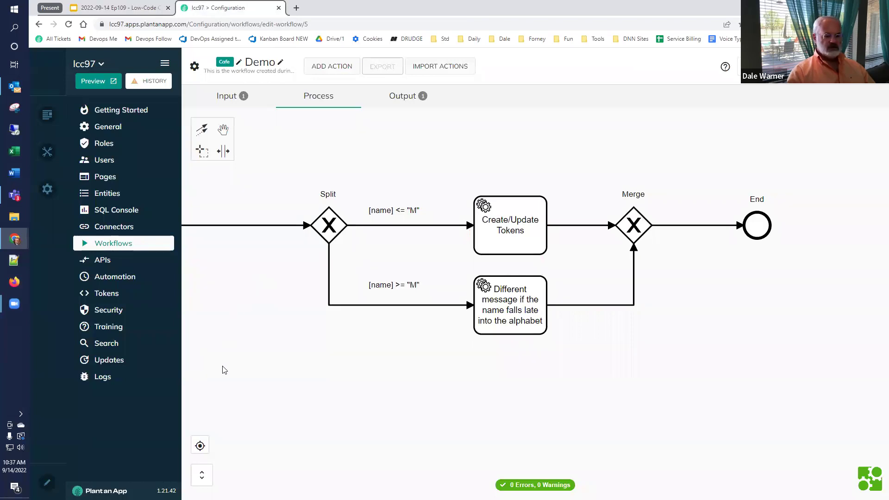
{"action": "left_click", "coordinate": [199, 448]}
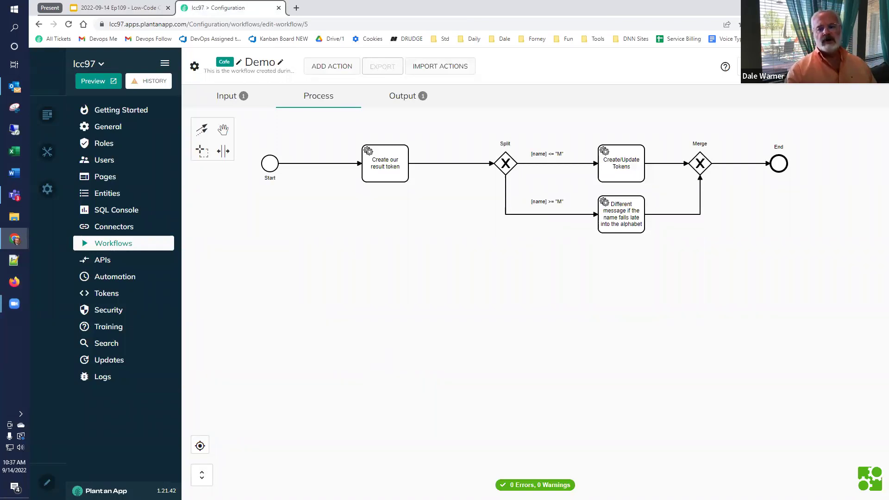
{"action": "left_click", "coordinate": [787, 66]}
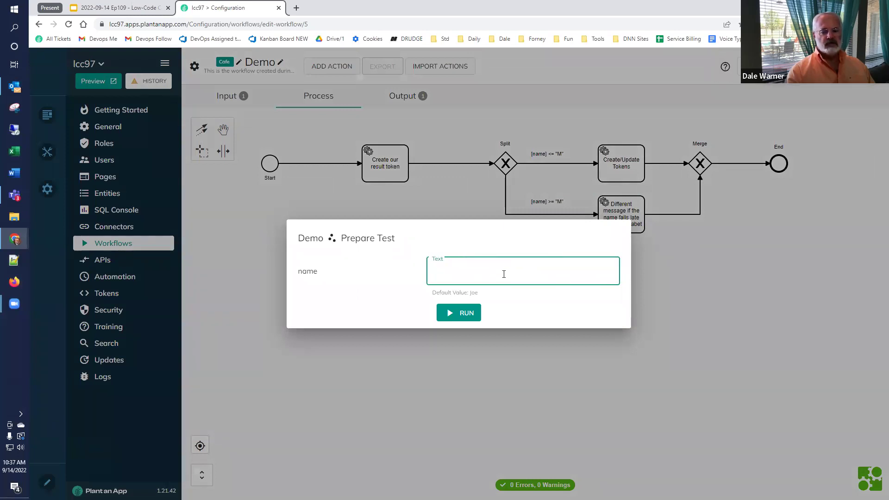
{"action": "left_click", "coordinate": [471, 314]}
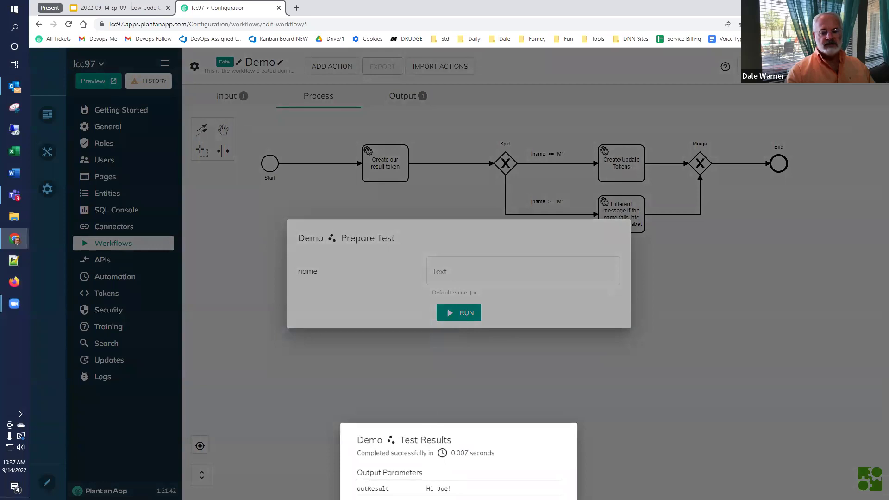
{"action": "left_click", "coordinate": [512, 315]}
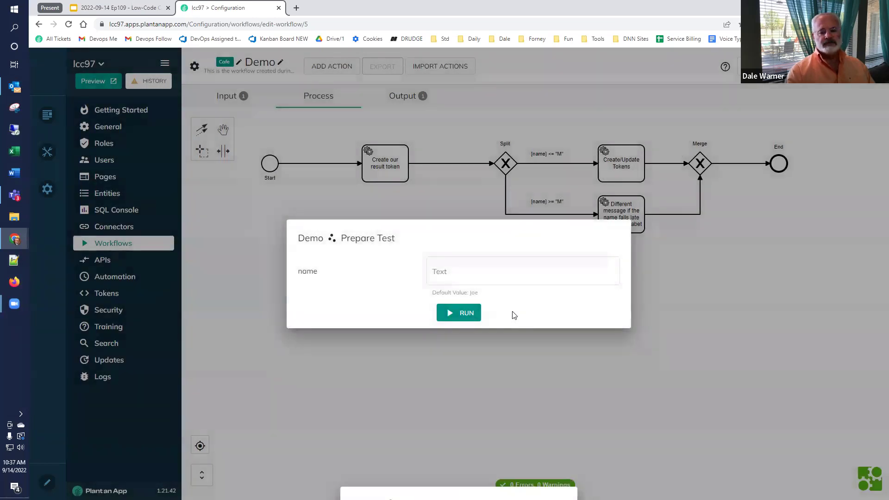
{"action": "left_click", "coordinate": [649, 332]}
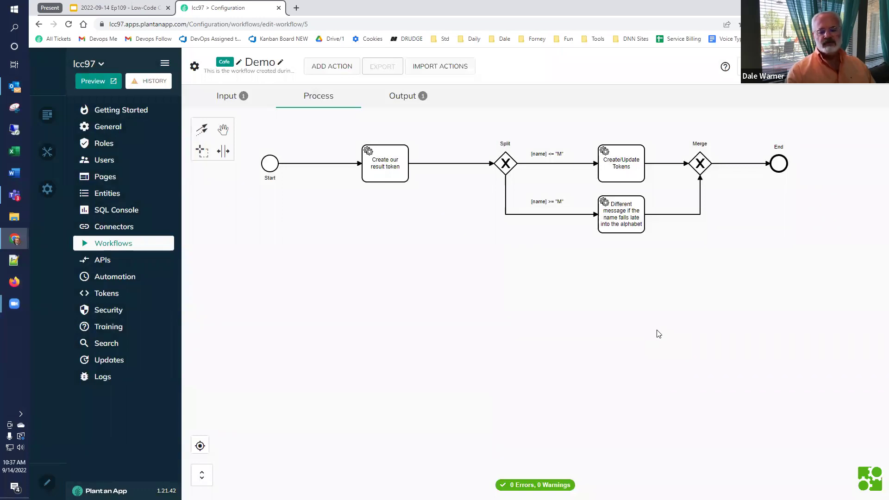
Check the slide on executing workflows from actions, and open the Workflow Test Page in the site preview.
{"action": "left_click", "coordinate": [149, 9]}
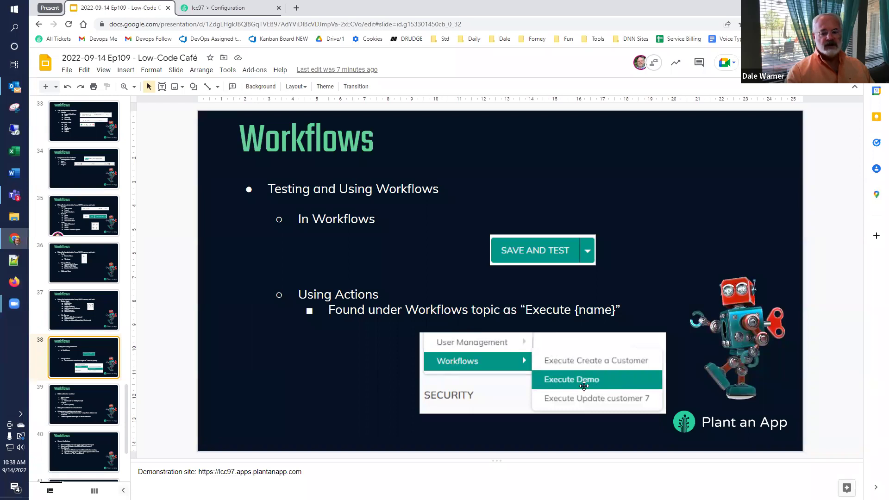
{"action": "left_click", "coordinate": [224, 8]}
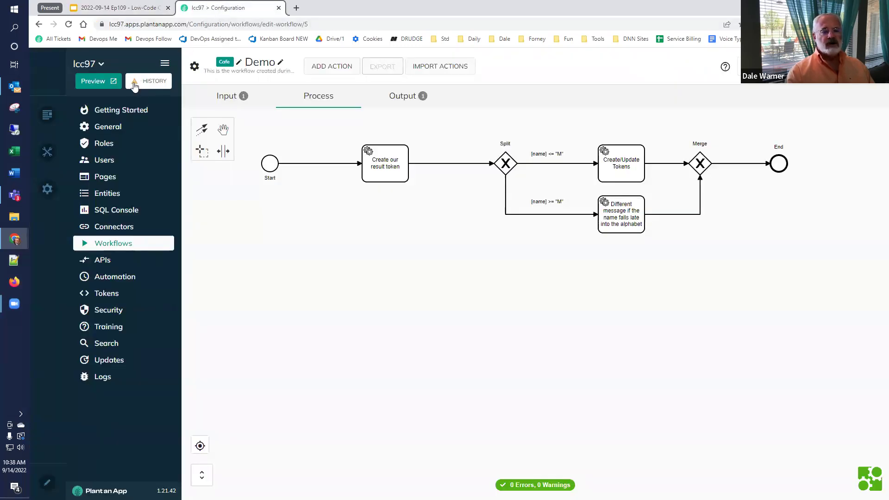
{"action": "left_click", "coordinate": [96, 81]}
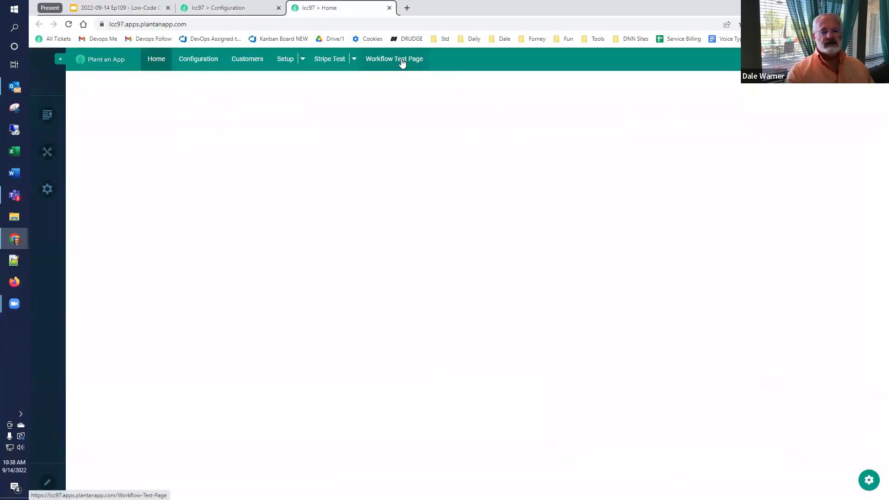
{"action": "left_click", "coordinate": [402, 62]}
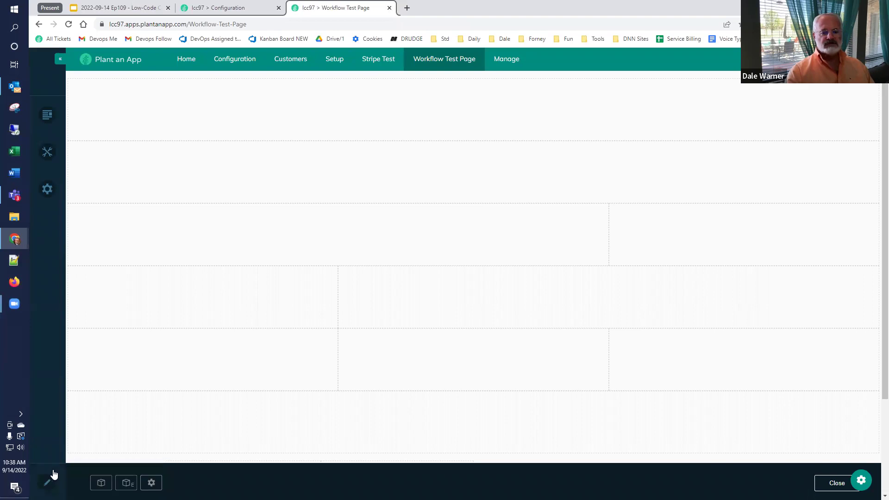
Add an Action Form module to the Workflow Test Page and initialize it from the Blank Form template.
{"action": "left_click", "coordinate": [102, 482]}
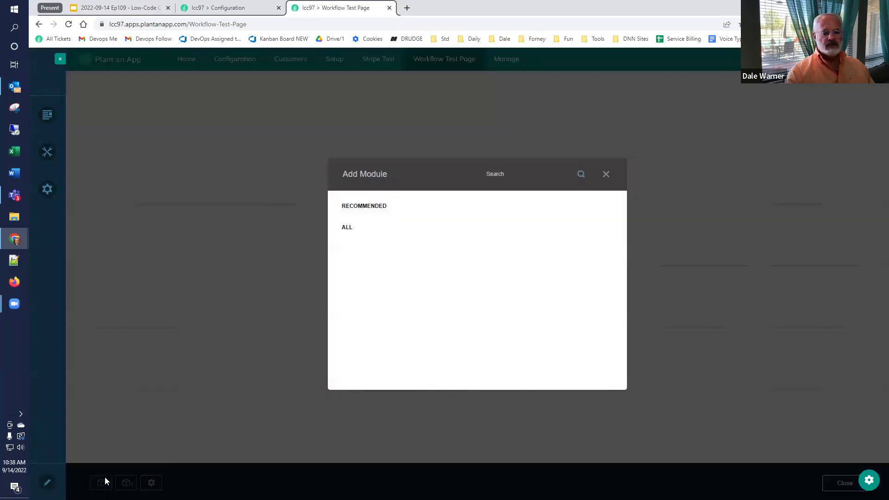
{"action": "left_click", "coordinate": [355, 326]}
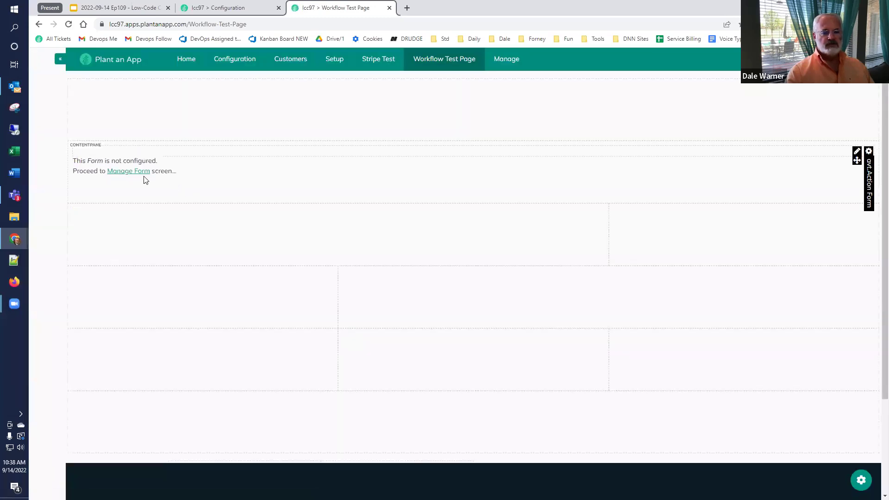
{"action": "left_click", "coordinate": [138, 172]}
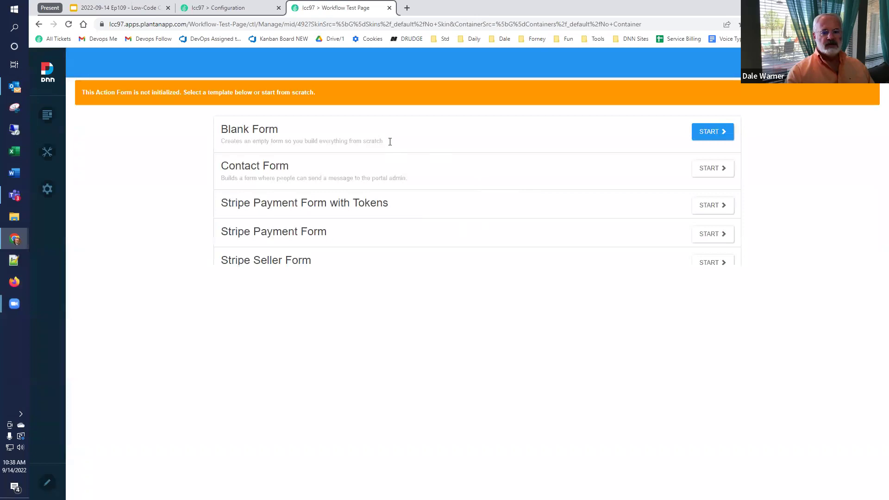
{"action": "left_click", "coordinate": [705, 139]}
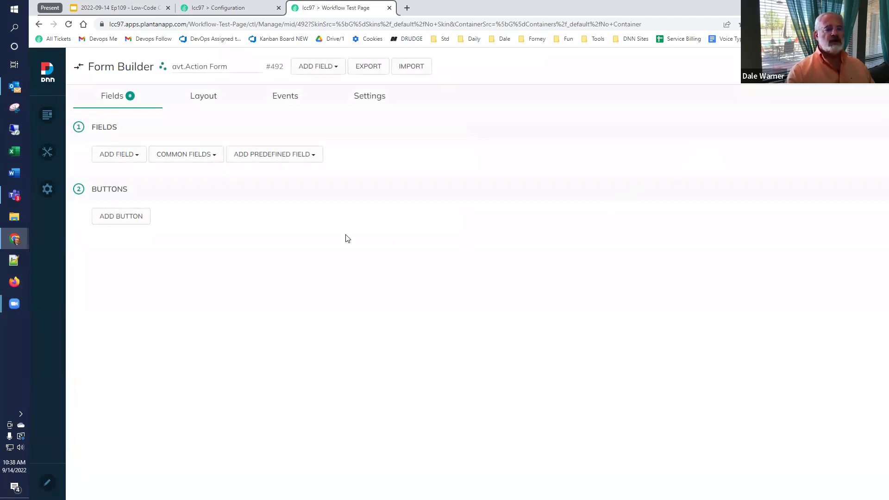
Add a Text Box field titled "First Name" to the form and collapse its settings.
{"action": "left_click", "coordinate": [130, 156]}
{"action": "mouse_move", "coordinate": [131, 331]}
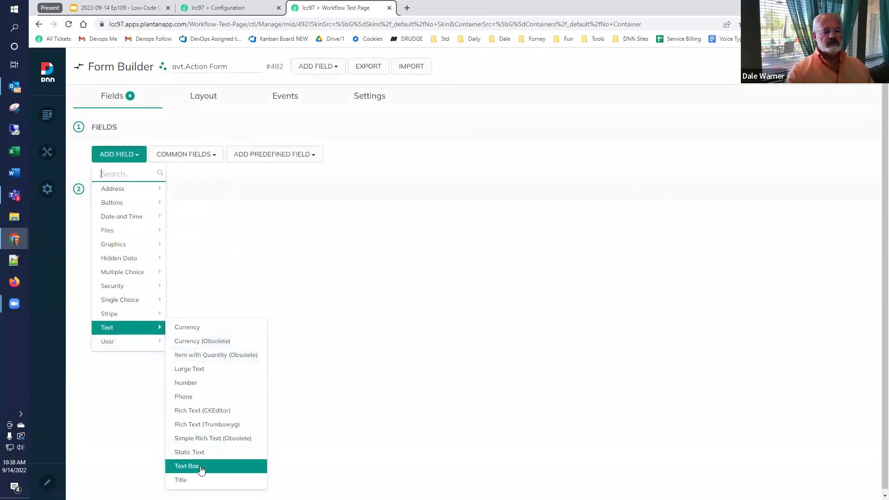
{"action": "left_click", "coordinate": [201, 467]}
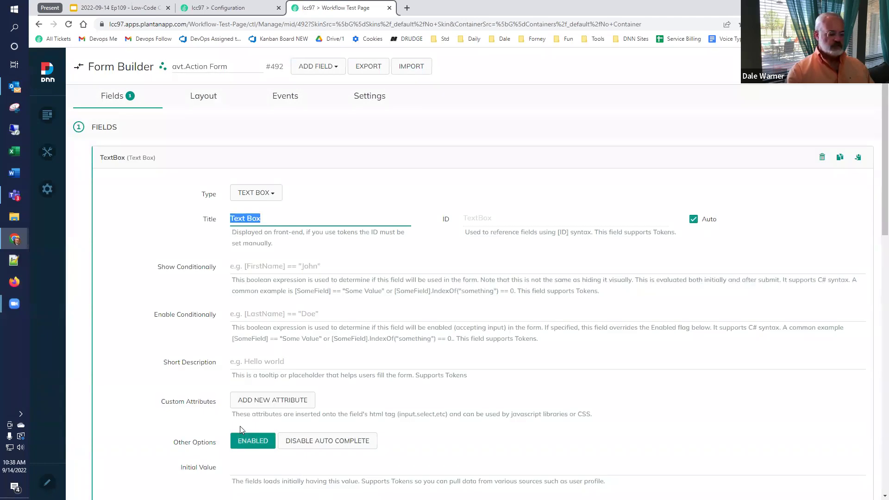
{"action": "type", "text": "First Name"}
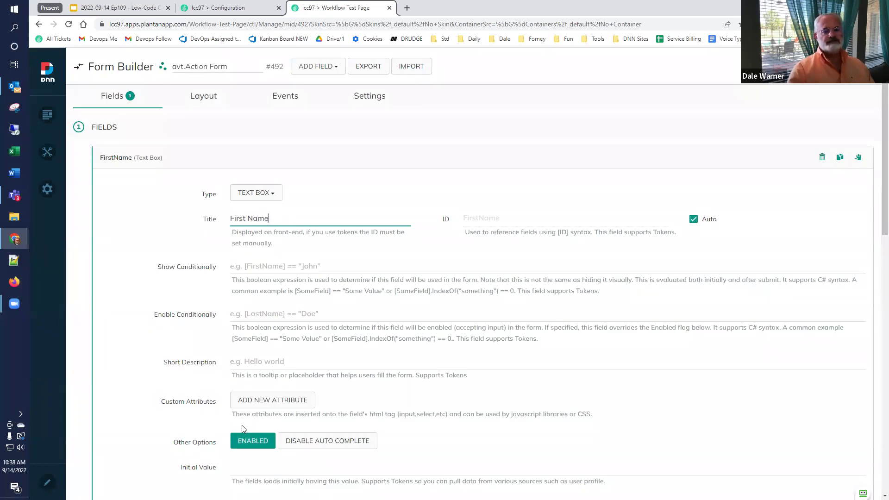
{"action": "left_click", "coordinate": [135, 158]}
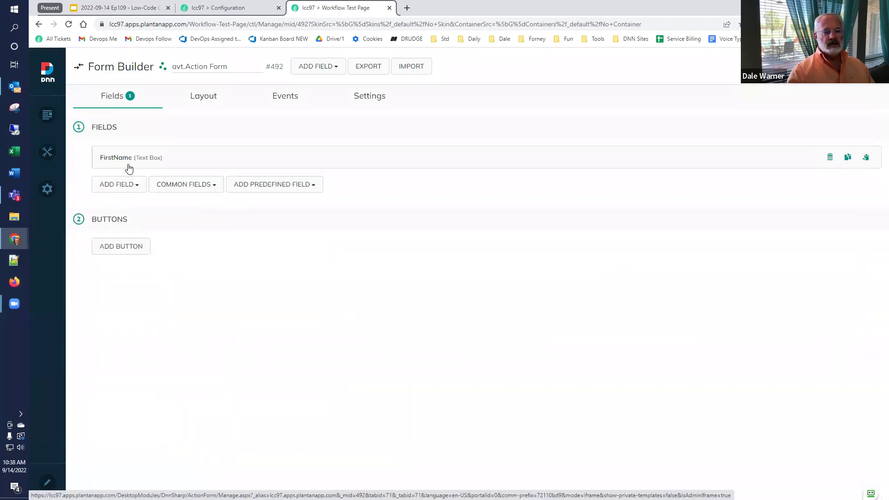
Add a form button titled "Get Message" and collapse its settings.
{"action": "left_click", "coordinate": [120, 248]}
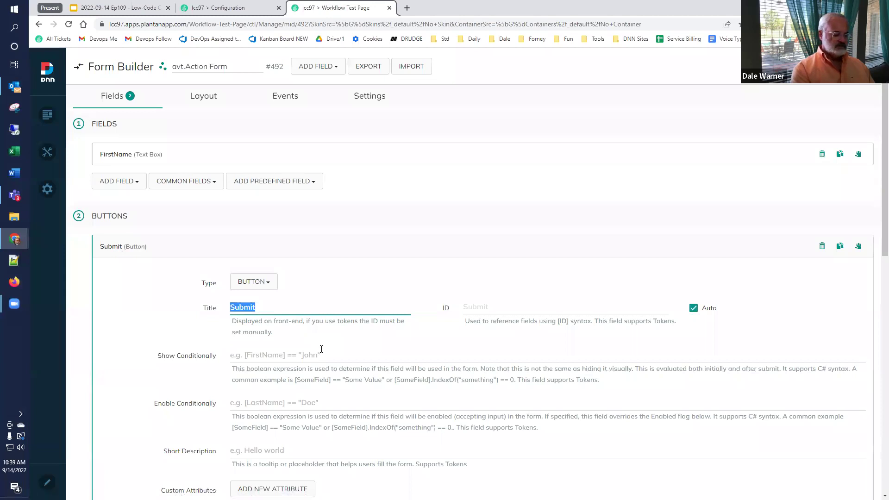
{"action": "type", "text": "Get Message"}
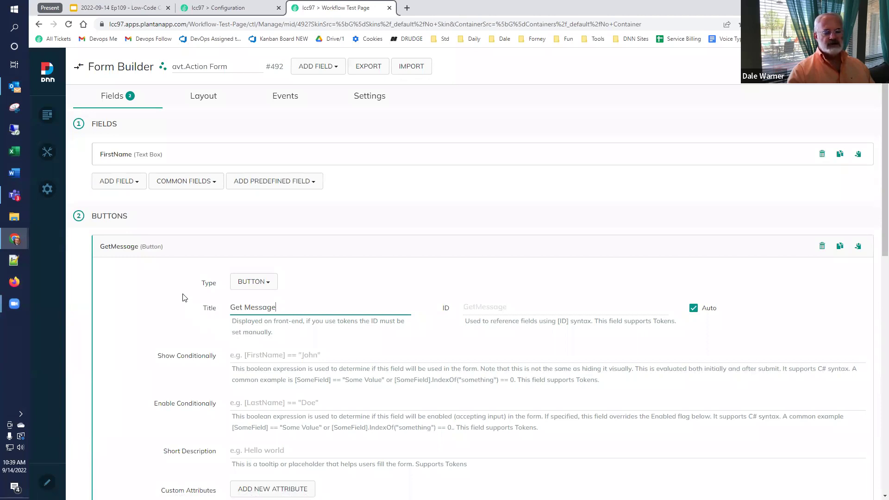
{"action": "left_click", "coordinate": [139, 249]}
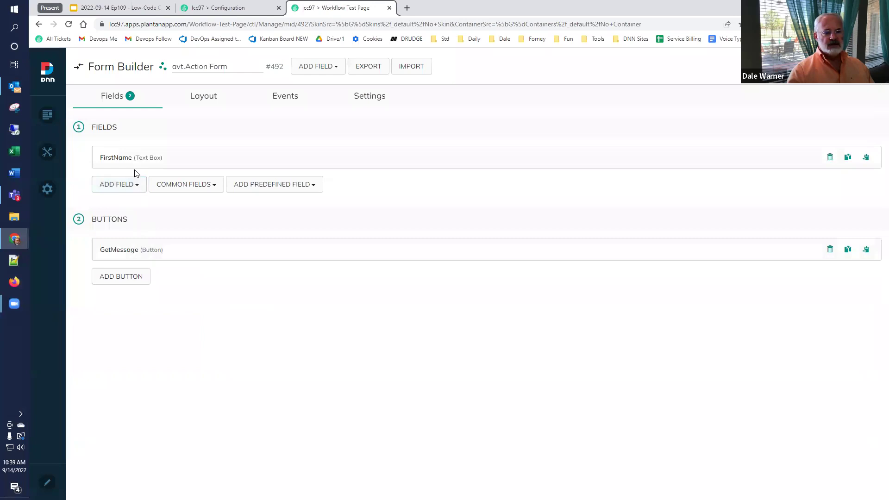
Add a second Text Box field titled "Result Message" below the first-name field and collapse its settings.
{"action": "left_click", "coordinate": [129, 185]}
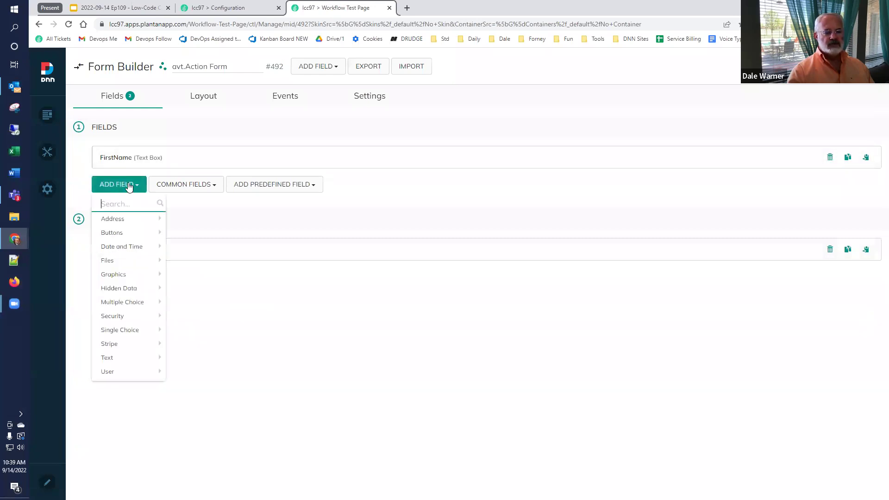
{"action": "mouse_move", "coordinate": [134, 358]}
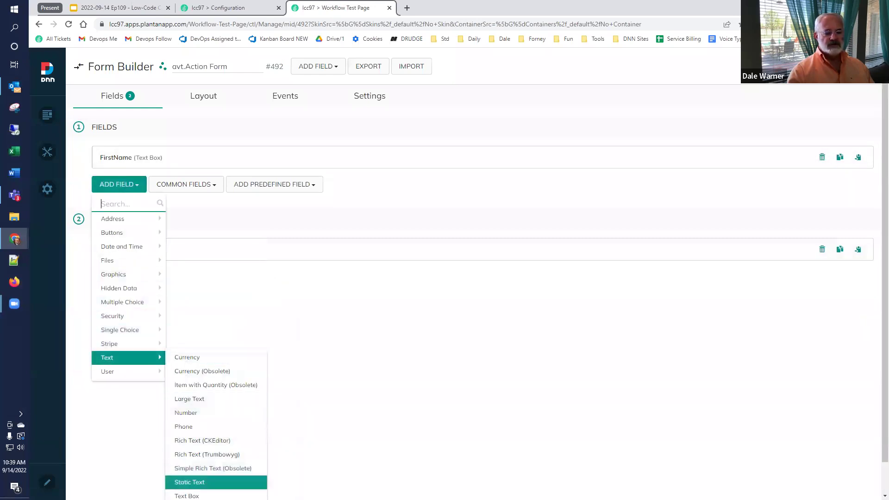
{"action": "left_click", "coordinate": [190, 496]}
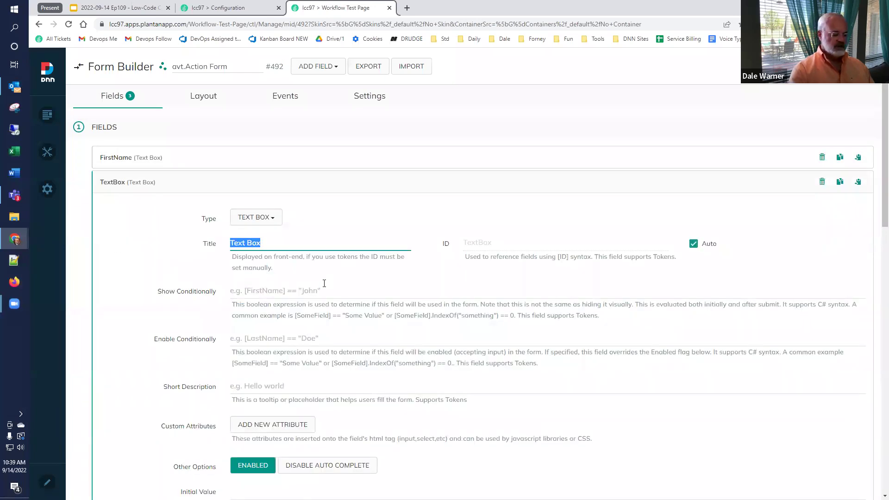
{"action": "type", "text": "ResultMessage"}
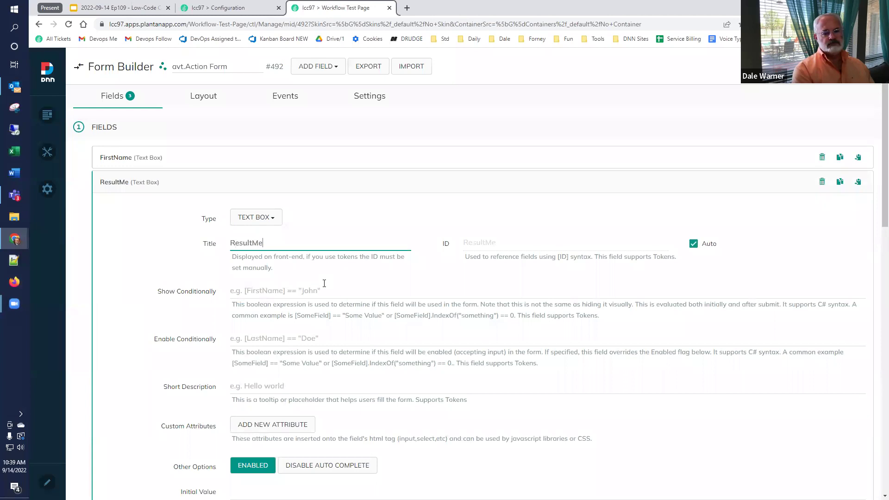
{"action": "key", "text": "ctrl+a"}
{"action": "key", "text": "Home"}
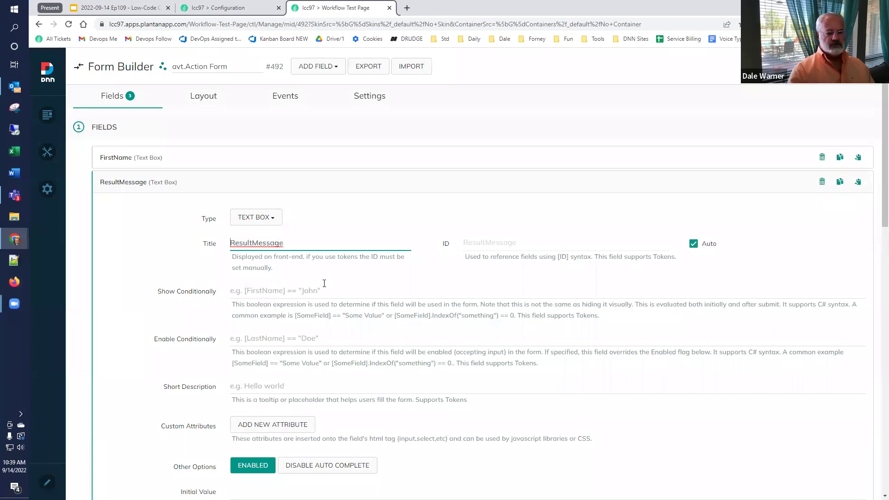
{"action": "left_click", "coordinate": [253, 243]}
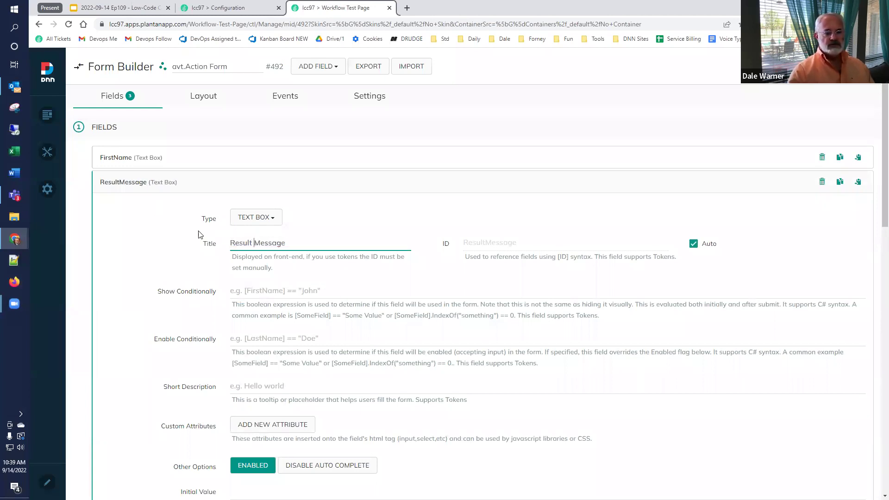
{"action": "left_click", "coordinate": [155, 186]}
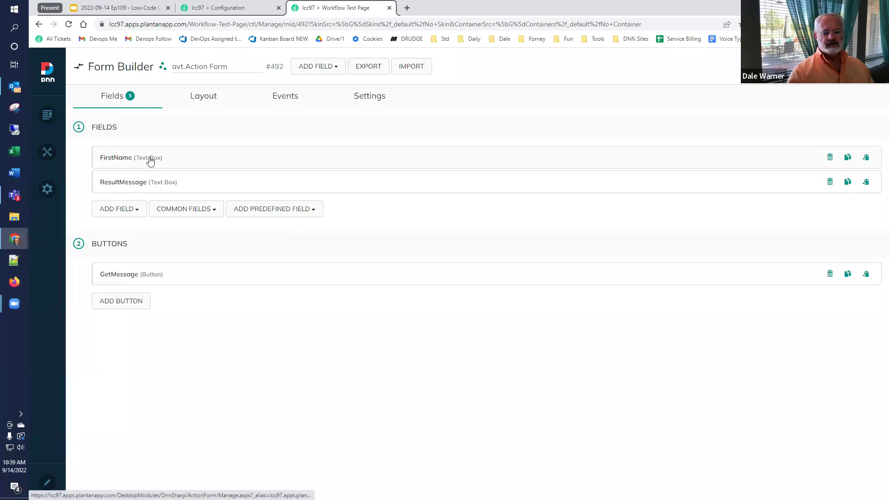
Copy the FirstName field's ID and add the Execute Demo workflow action to the Get Message button's On Click Handler.
{"action": "left_click", "coordinate": [867, 159]}
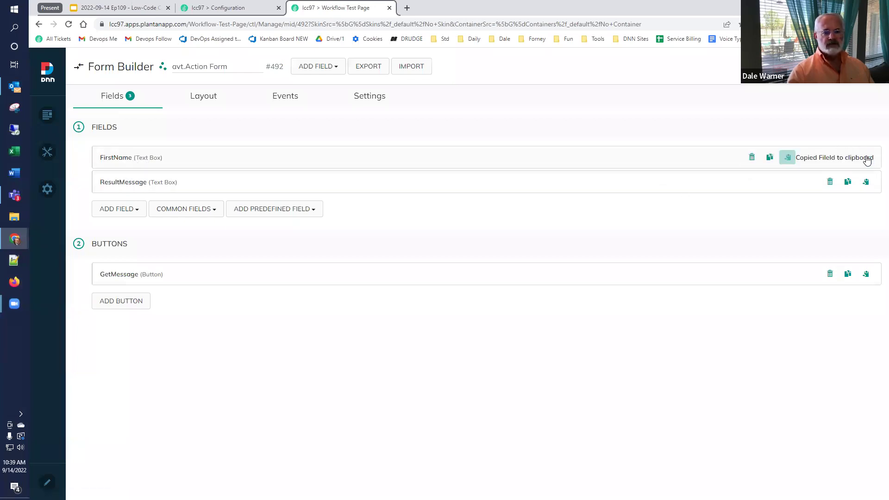
{"action": "left_click", "coordinate": [125, 275]}
{"action": "scroll", "coordinate": [139, 280], "scroll_direction": "down", "scroll_amount": 6}
{"action": "scroll", "coordinate": [141, 280], "scroll_direction": "down", "scroll_amount": 5}
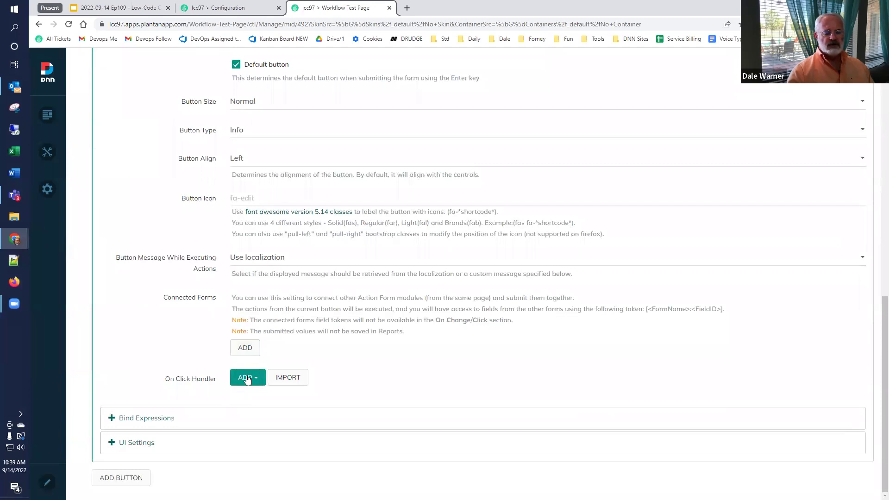
{"action": "left_click", "coordinate": [248, 378]}
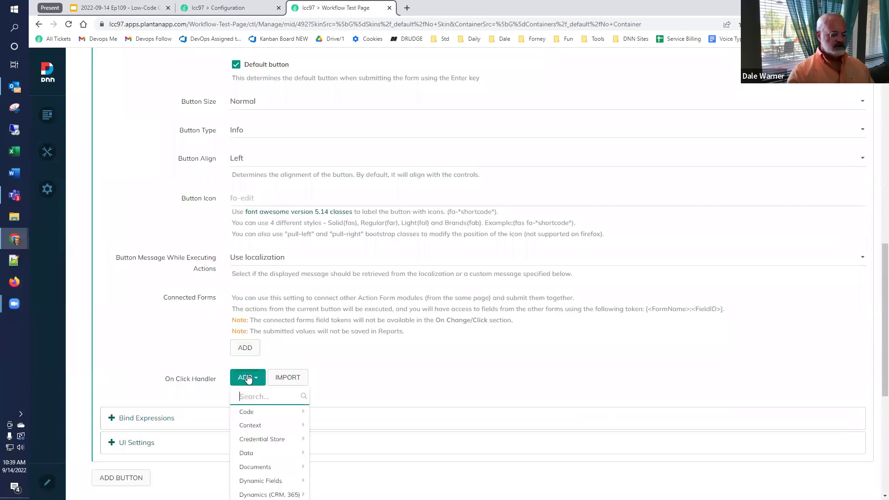
{"action": "scroll", "coordinate": [248, 375], "scroll_direction": "down", "scroll_amount": 6}
{"action": "mouse_move", "coordinate": [248, 368]}
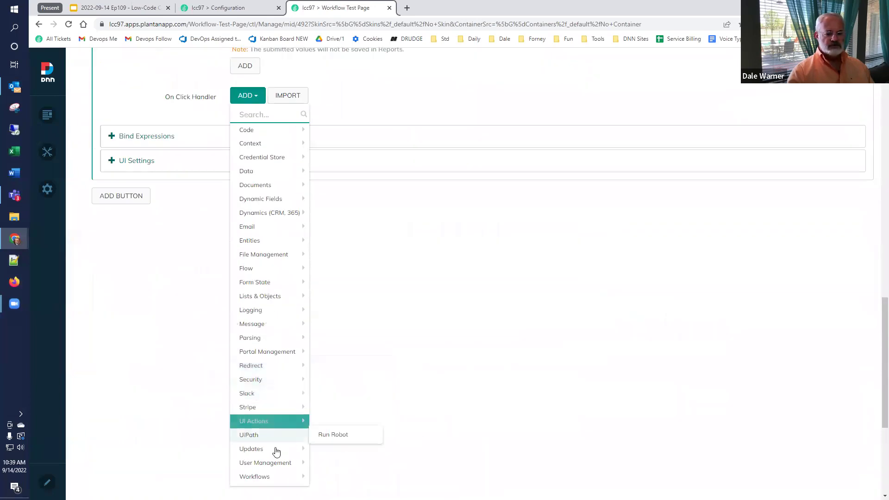
{"action": "mouse_move", "coordinate": [294, 478]}
{"action": "scroll", "coordinate": [335, 478], "scroll_direction": "down", "scroll_amount": 1}
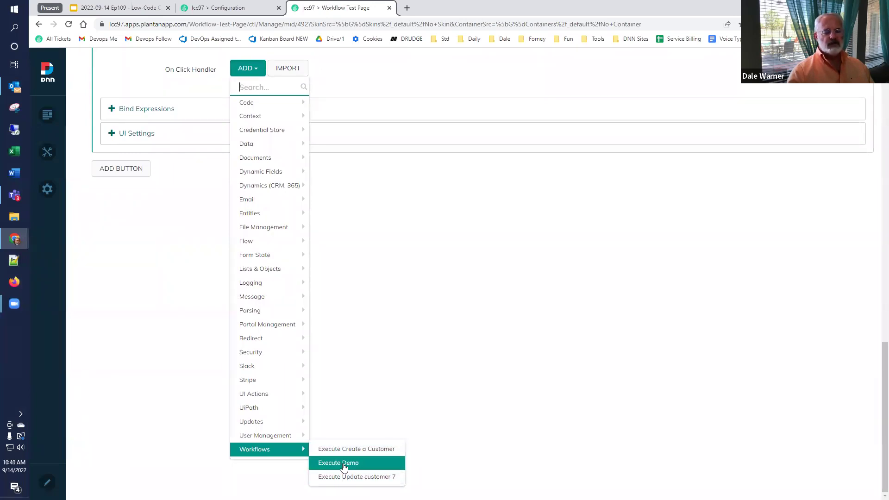
{"action": "left_click", "coordinate": [344, 464]}
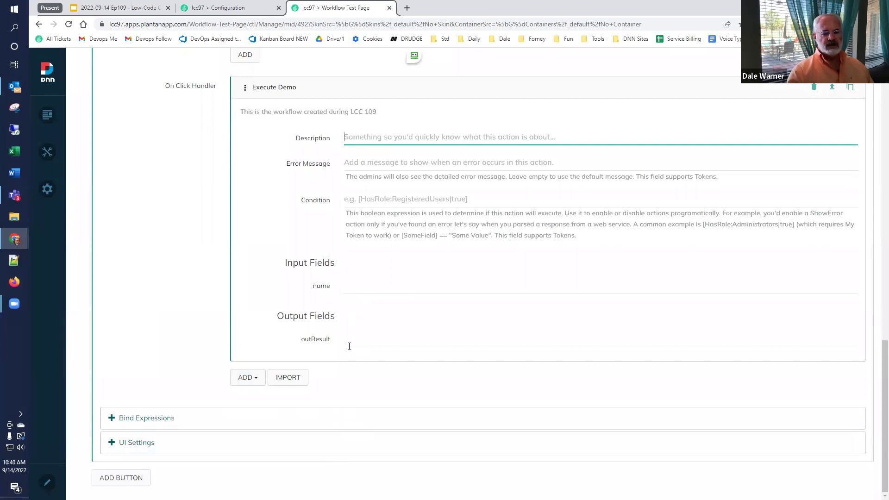
Map the Execute Demo action's name input to [FirstName] and its outResult output to the copied field ID ResultMessage.
{"action": "left_click", "coordinate": [368, 285]}
{"action": "type", "text": "[FirstName]"}
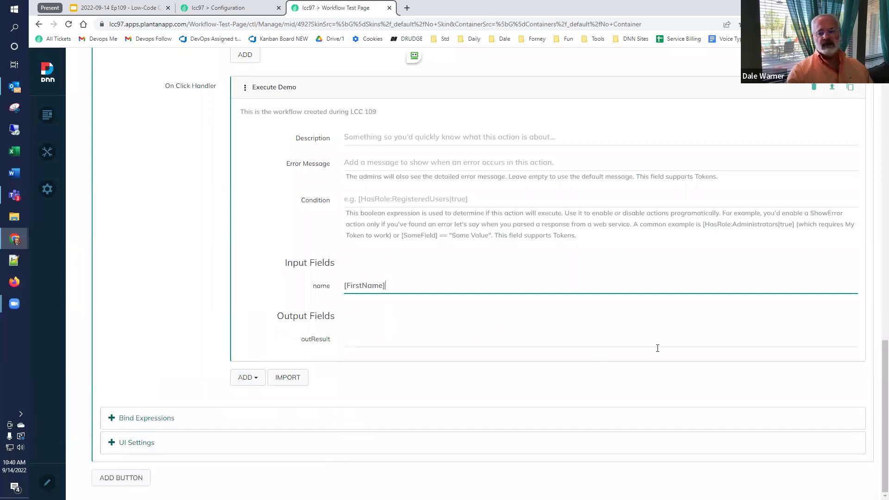
{"action": "left_click_drag", "start_coordinate": [884, 389], "coordinate": [848, 103]}
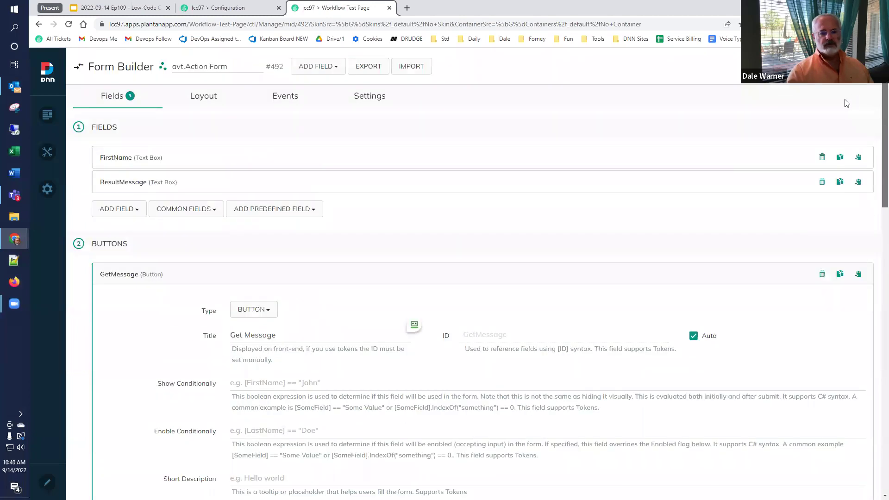
{"action": "left_click", "coordinate": [858, 183]}
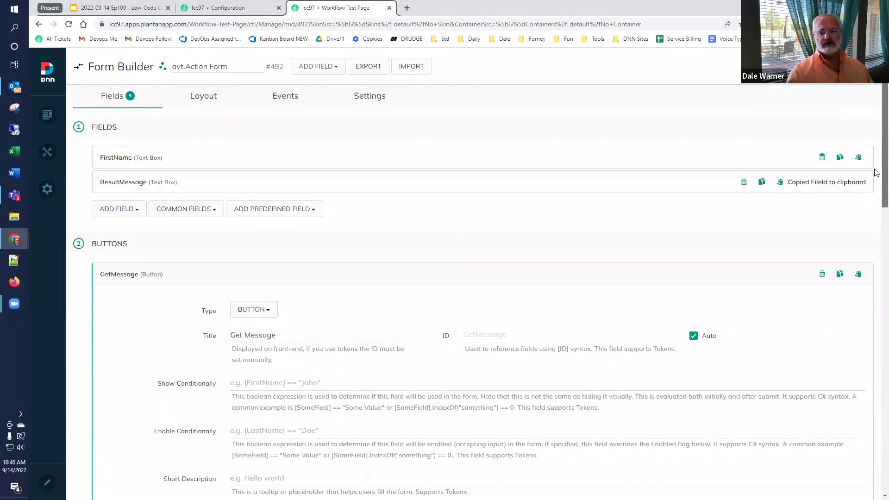
{"action": "scroll", "coordinate": [876, 173], "scroll_direction": "down", "scroll_amount": 20}
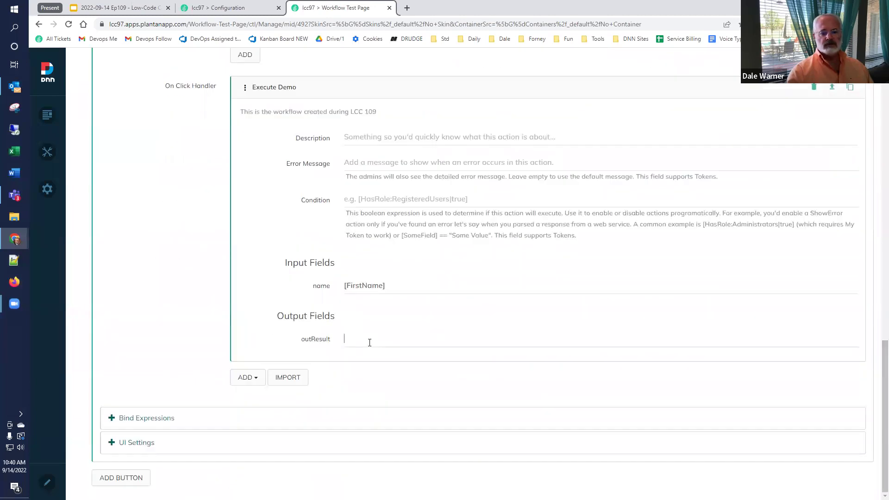
{"action": "key", "text": "ctrl+v"}
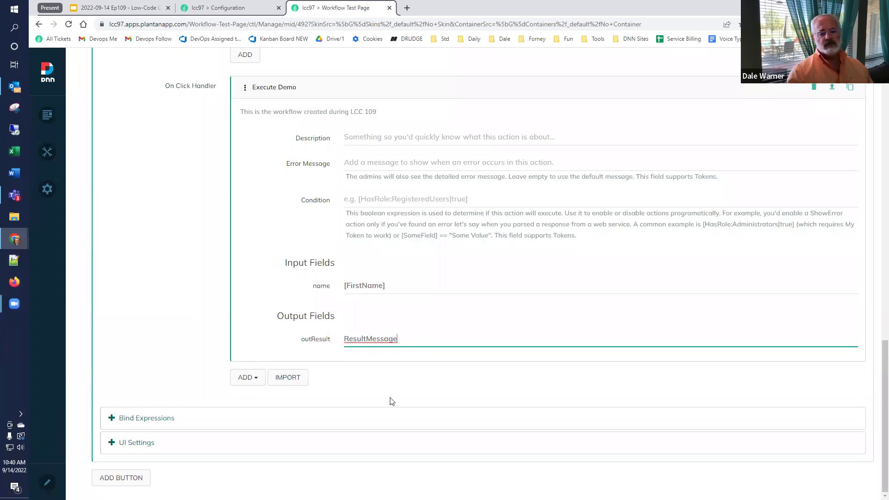
{"action": "key", "text": "shift+Tab"}
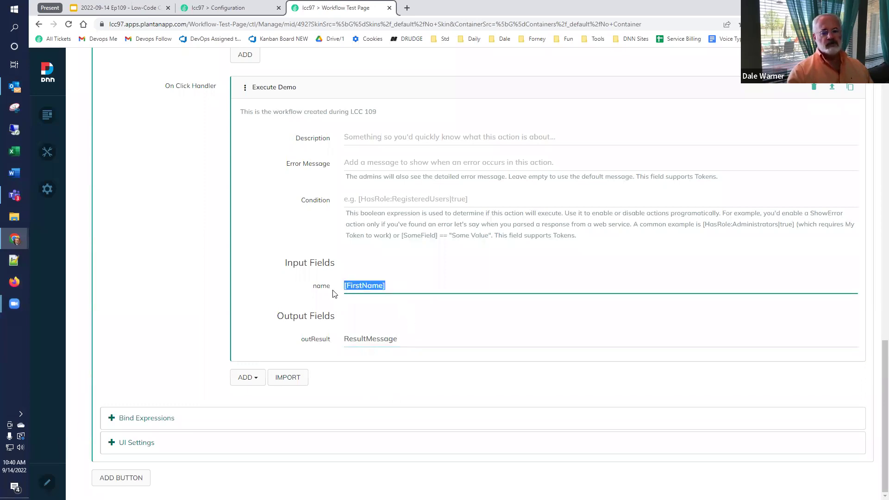
{"action": "key", "text": "Tab"}
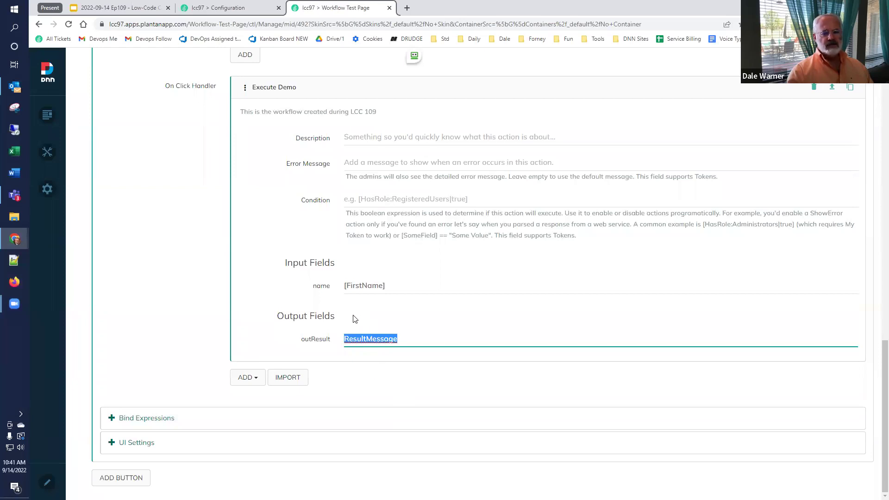
Add an Update Form Data (AJAX) action after Execute Demo, save the form and return to the Workflow Test Page.
{"action": "left_click", "coordinate": [249, 380]}
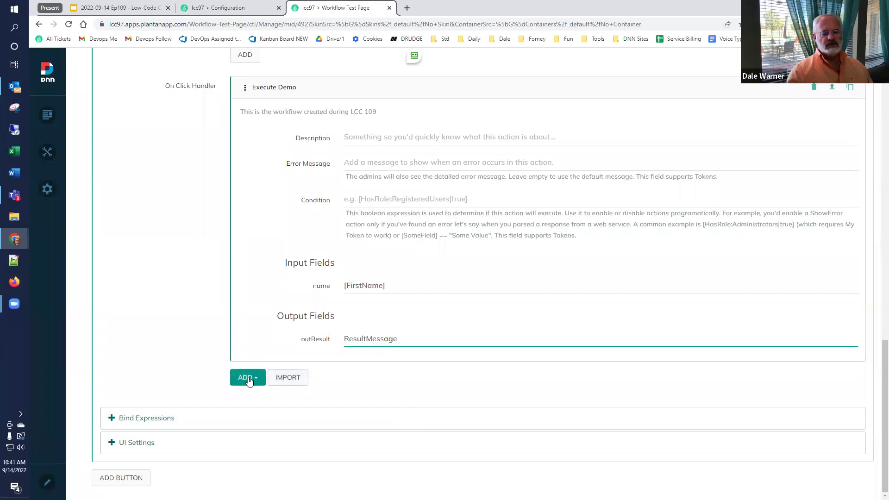
{"action": "type", "text": "ajax"}
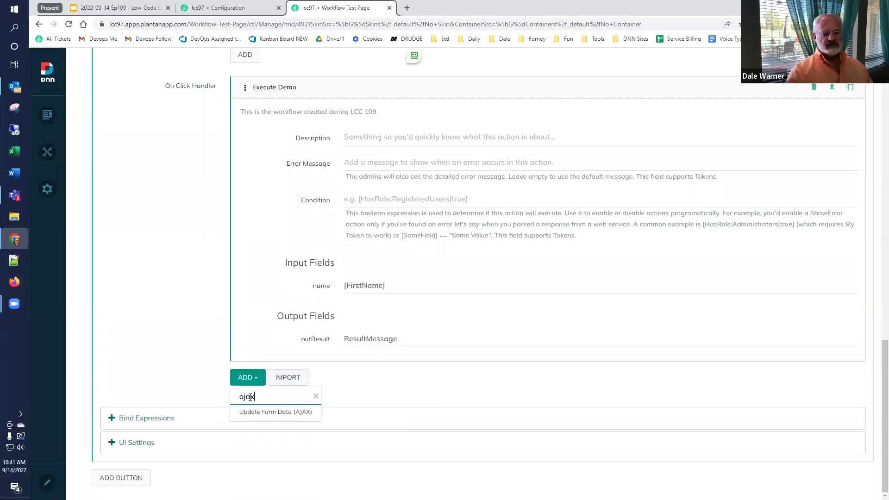
{"action": "left_click", "coordinate": [258, 412]}
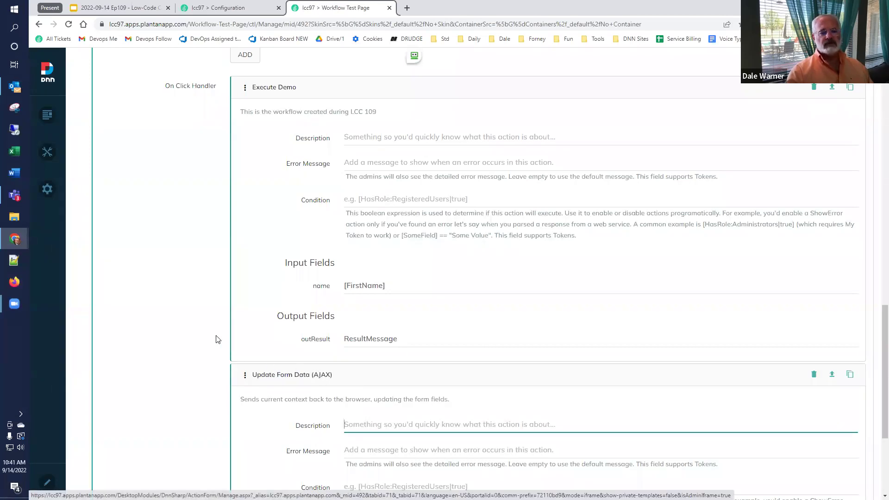
{"action": "scroll", "coordinate": [201, 324], "scroll_direction": "up", "scroll_amount": 15}
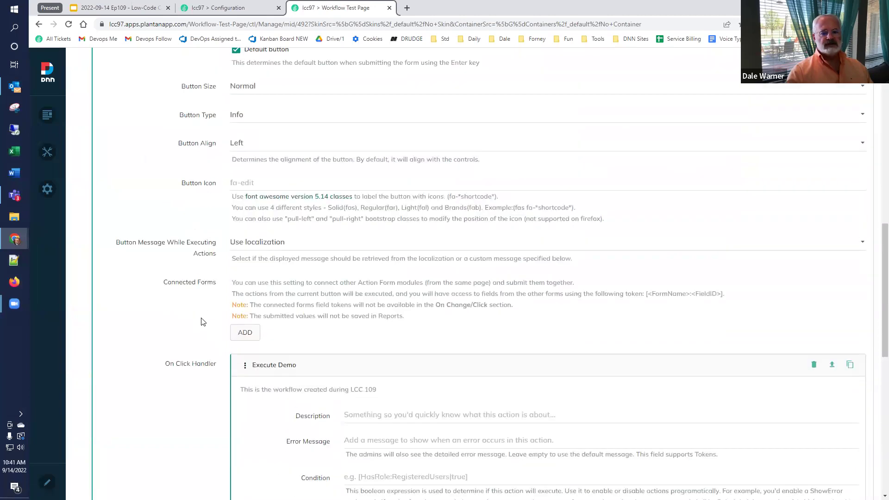
{"action": "scroll", "coordinate": [289, 307], "scroll_direction": "up", "scroll_amount": 4}
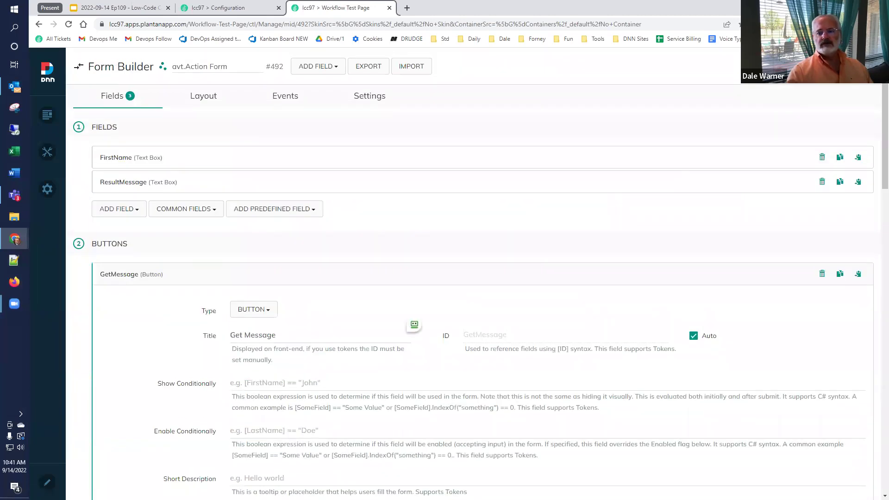
{"action": "left_click", "coordinate": [816, 66]}
{"action": "left_click", "coordinate": [852, 67]}
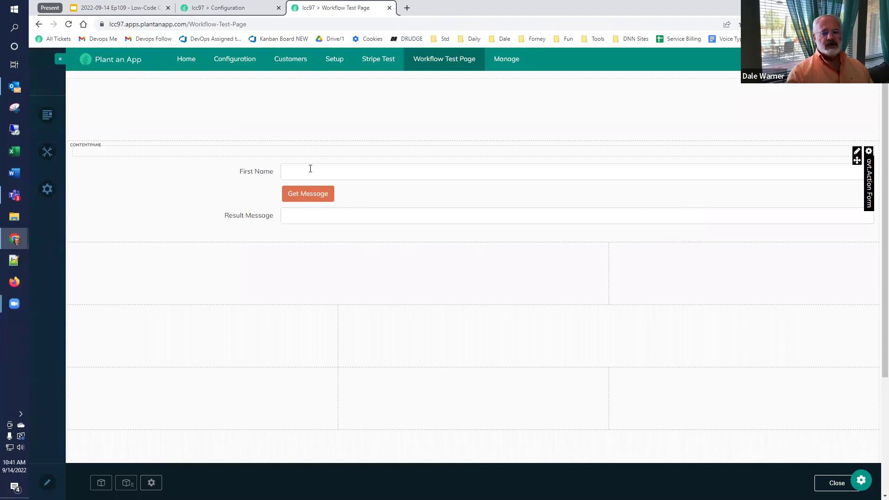
Test Get Message on the form with first names starting before and after the letter M.
{"action": "left_click", "coordinate": [304, 195]}
{"action": "left_click", "coordinate": [316, 172]}
{"action": "type", "text": "Amy"}
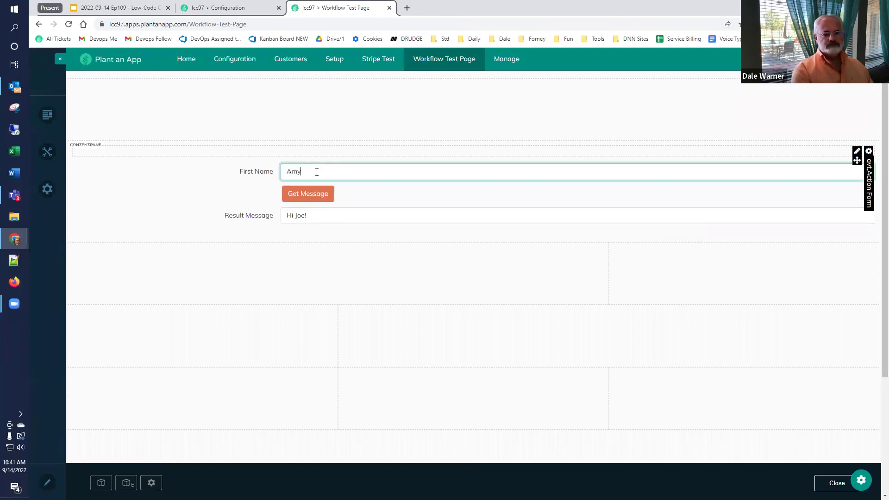
{"action": "left_click", "coordinate": [298, 195]}
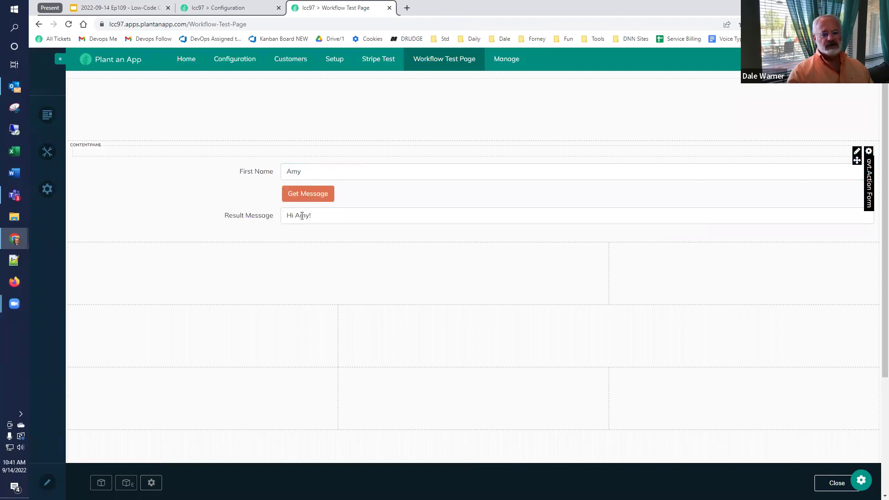
{"action": "left_click", "coordinate": [272, 169]}
{"action": "type", "text": "Robert"}
{"action": "left_click", "coordinate": [296, 191]}
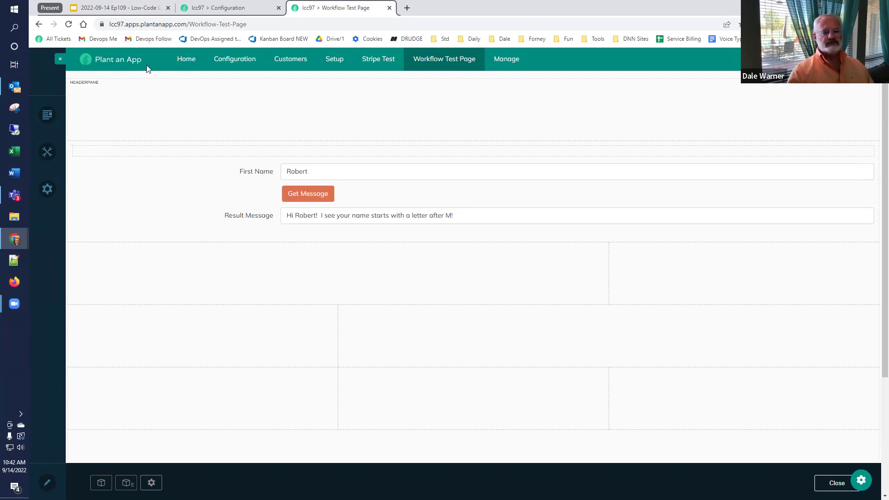
Switch to the Low-Code Café presentation in Google Slides and show slide 39 on building, testing and using a workflow.
{"action": "left_click", "coordinate": [141, 9]}
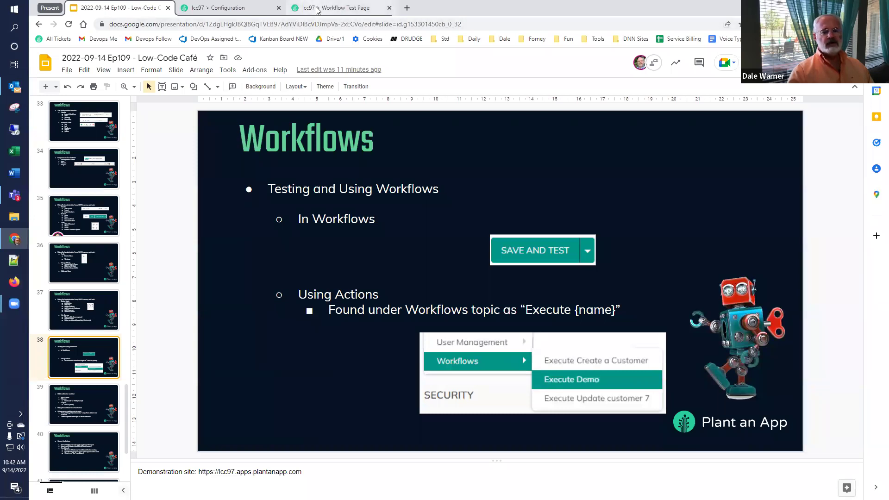
{"action": "left_click", "coordinate": [51, 404]}
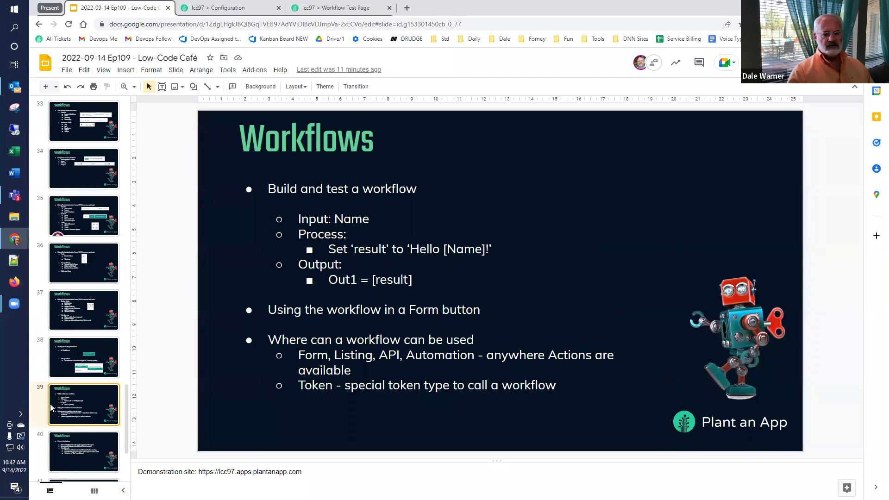
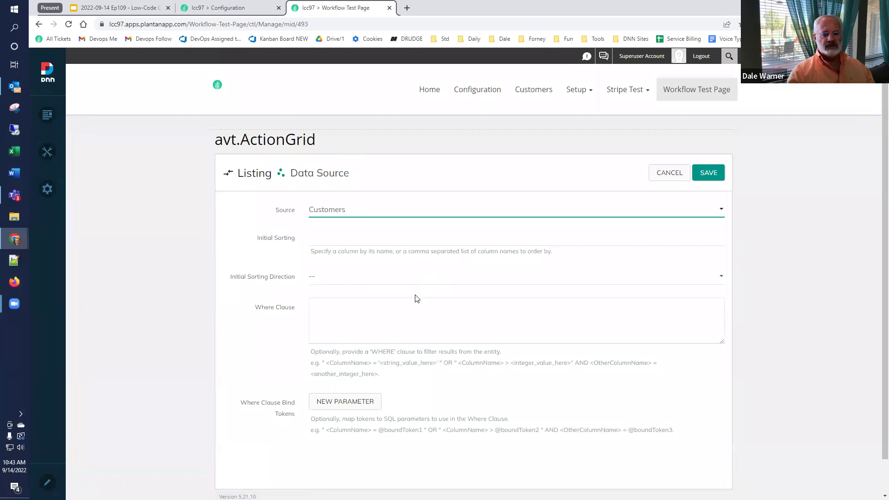
Save Customers as the listing's data source and rename the listing module "Customer Listing".
{"action": "scroll", "coordinate": [423, 377], "scroll_direction": "down", "scroll_amount": 1}
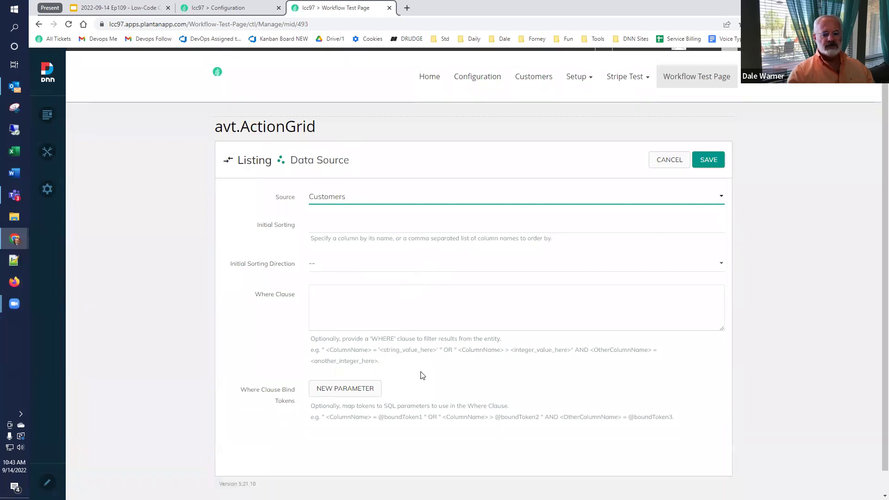
{"action": "left_click", "coordinate": [704, 137]}
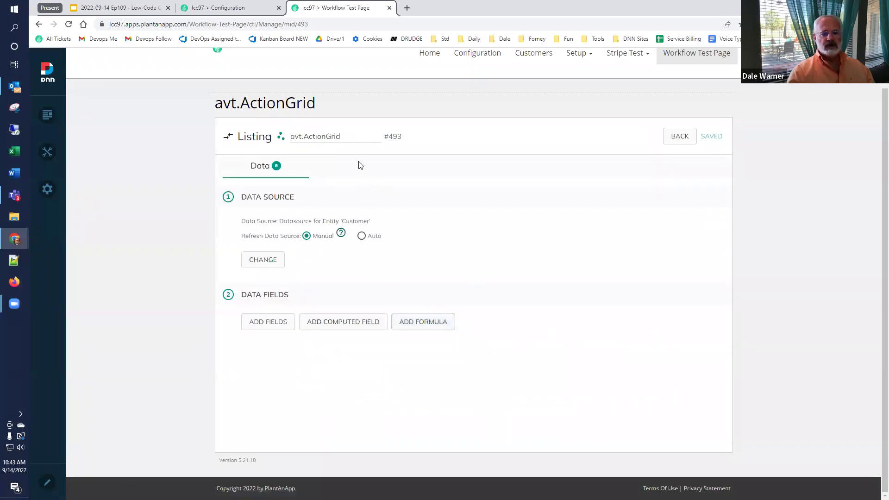
{"action": "left_click_drag", "start_coordinate": [341, 137], "coordinate": [280, 135]}
{"action": "type", "text": "Cust"}
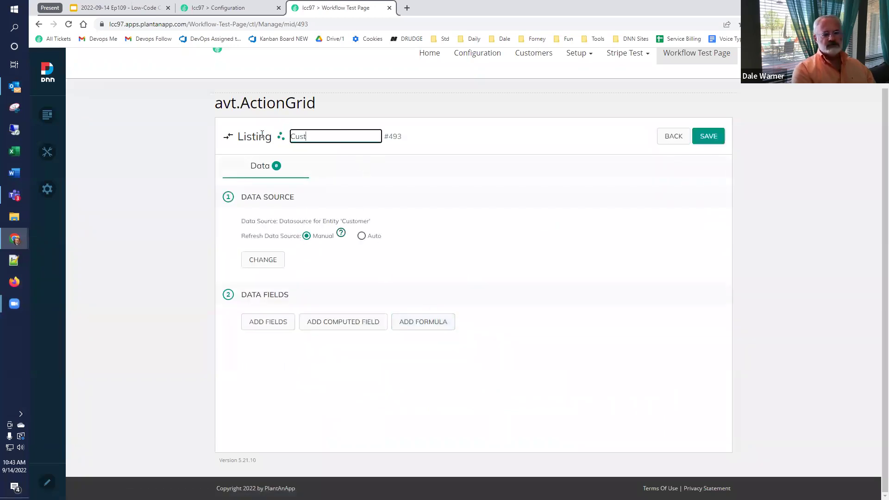
{"action": "type", "text": "omer Listing"}
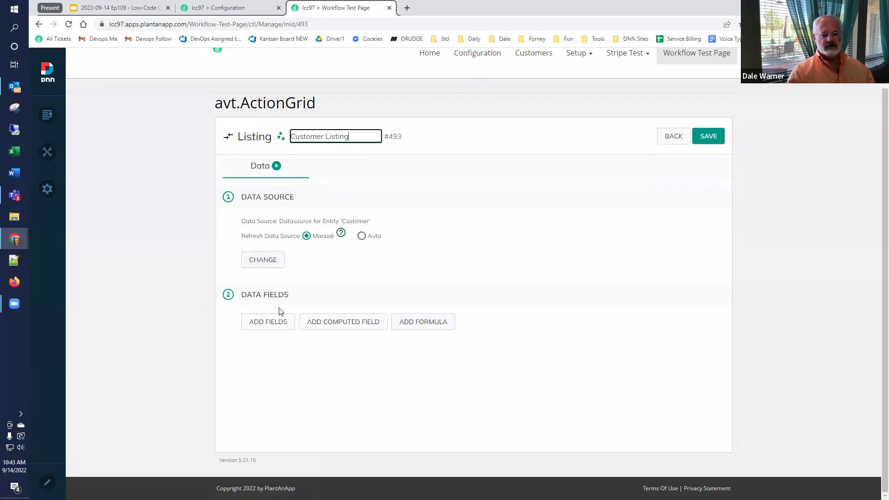
Add the Id and Name data fields to the listing, save it and return to the Workflow Test Page.
{"action": "left_click", "coordinate": [273, 323]}
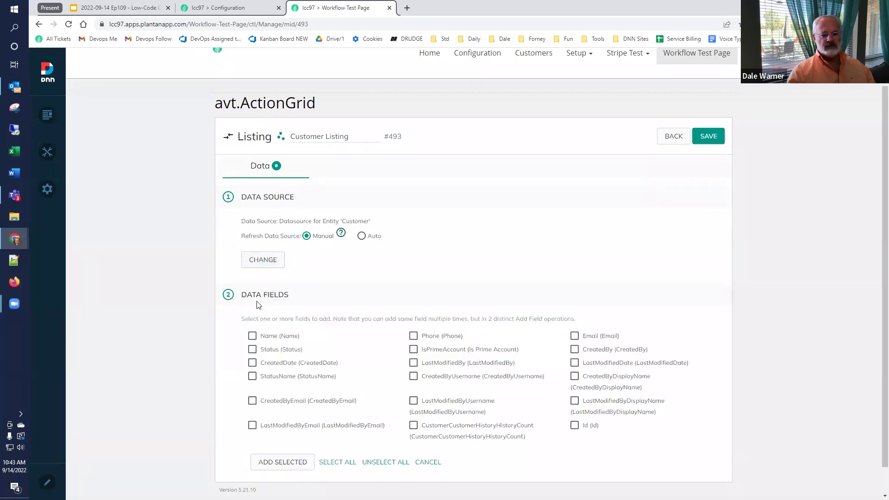
{"action": "scroll", "coordinate": [388, 327], "scroll_direction": "down", "scroll_amount": 1}
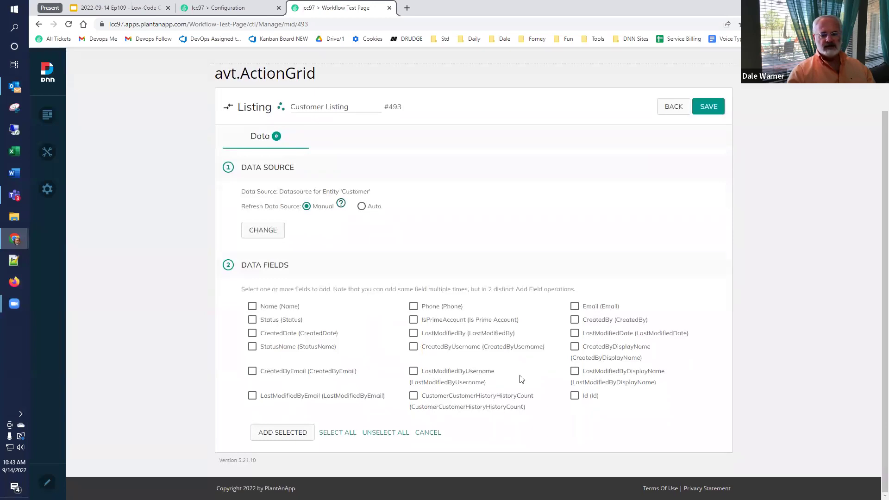
{"action": "left_click", "coordinate": [573, 397]}
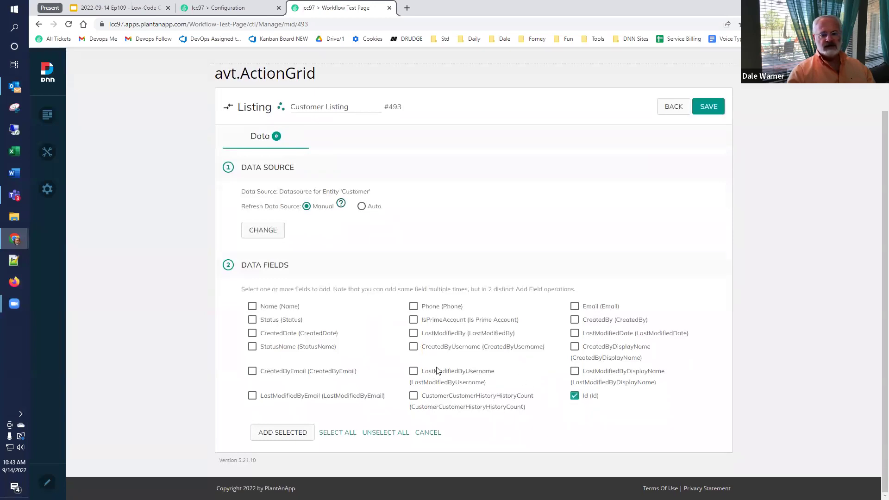
{"action": "left_click", "coordinate": [253, 307]}
{"action": "left_click", "coordinate": [296, 437]}
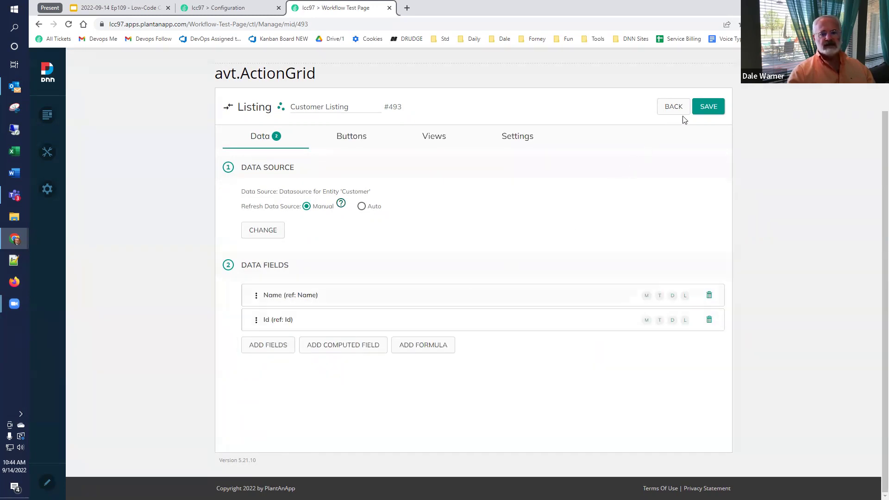
{"action": "left_click", "coordinate": [700, 111]}
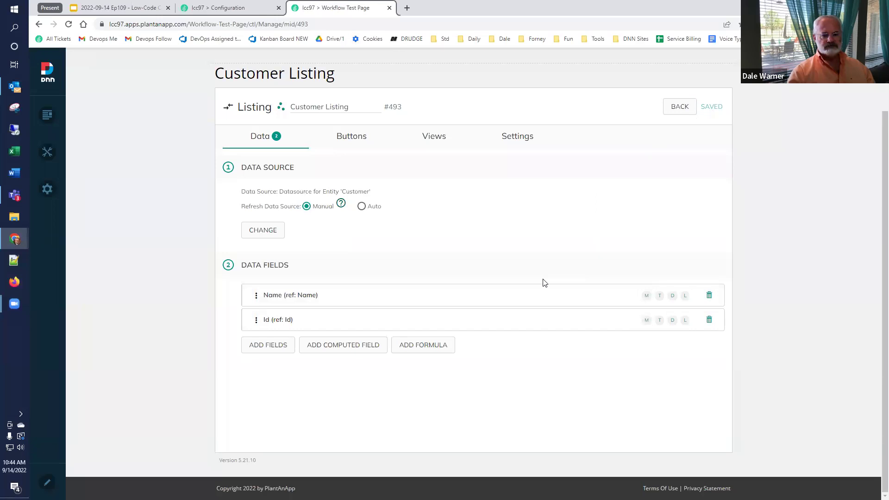
{"action": "left_click", "coordinate": [676, 108]}
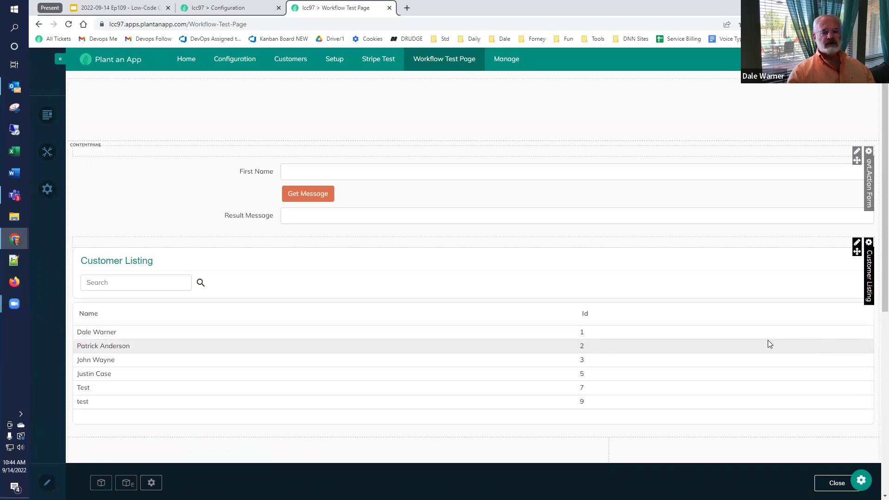
Rename the page's avt.Action Form module "Test Form", save it and return to the Workflow Test Page.
{"action": "left_click", "coordinate": [862, 480]}
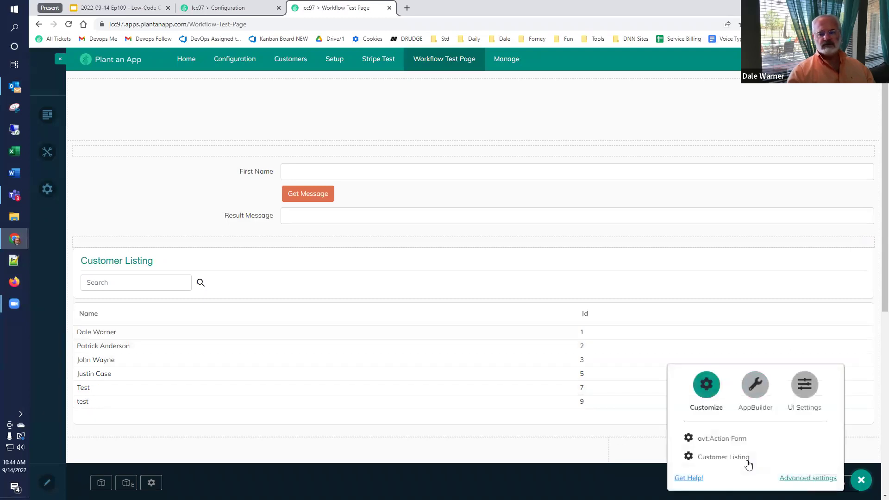
{"action": "left_click", "coordinate": [724, 441]}
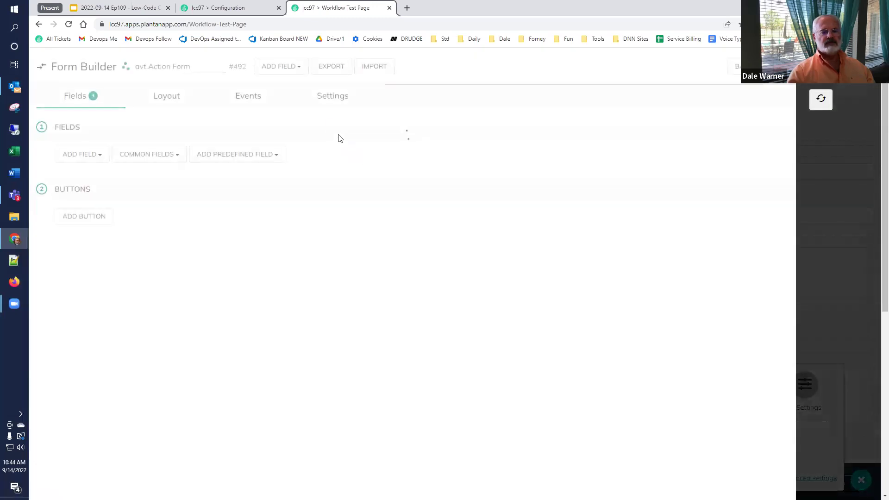
{"action": "left_click_drag", "start_coordinate": [191, 67], "coordinate": [116, 61]}
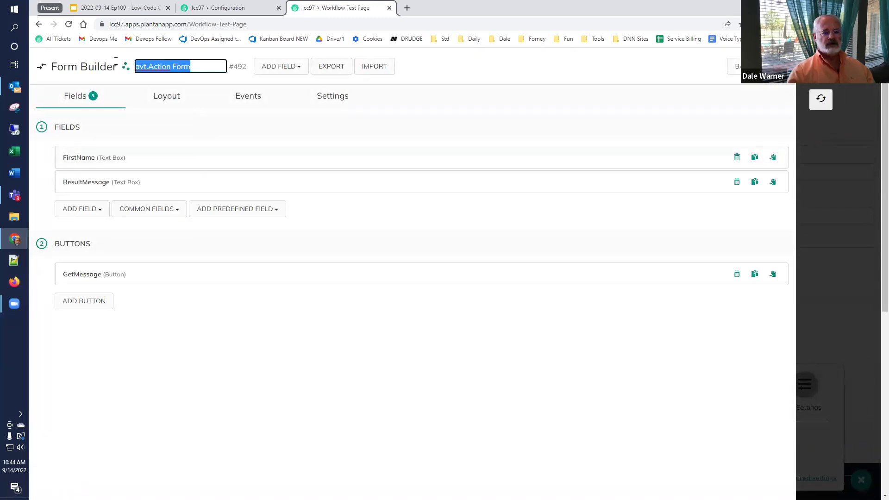
{"action": "type", "text": "Test Form"}
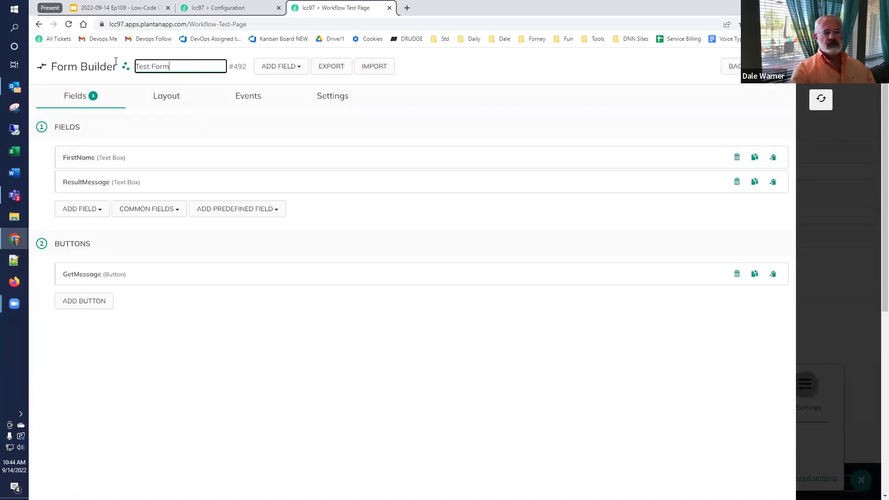
{"action": "left_click", "coordinate": [772, 66]}
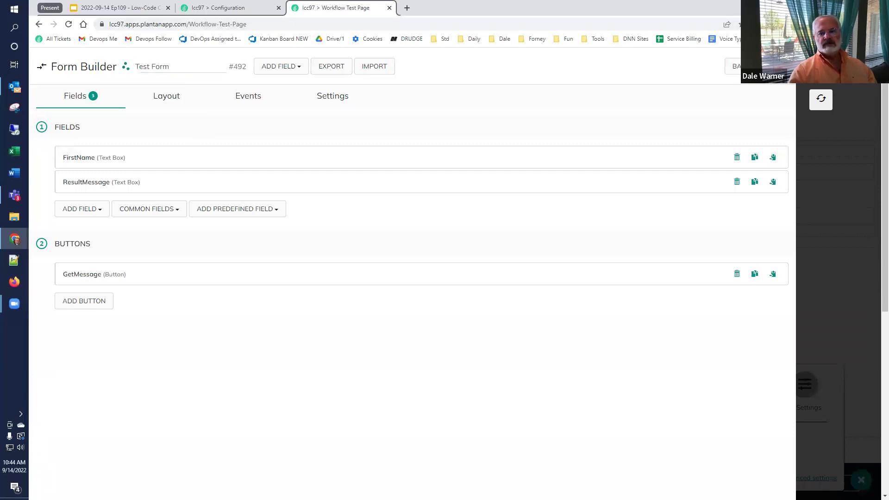
{"action": "left_click", "coordinate": [821, 100]}
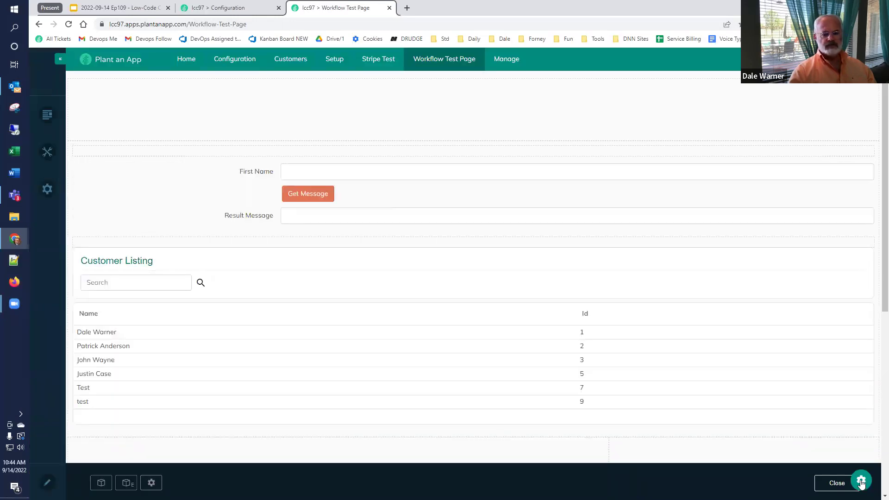
Add an item button titled "Get Message" to the Customer Listing module.
{"action": "left_click", "coordinate": [862, 481]}
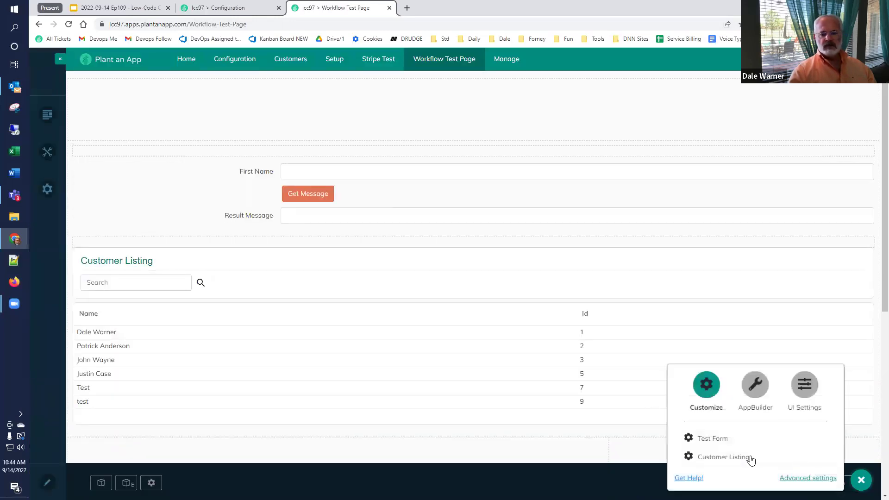
{"action": "left_click", "coordinate": [726, 458]}
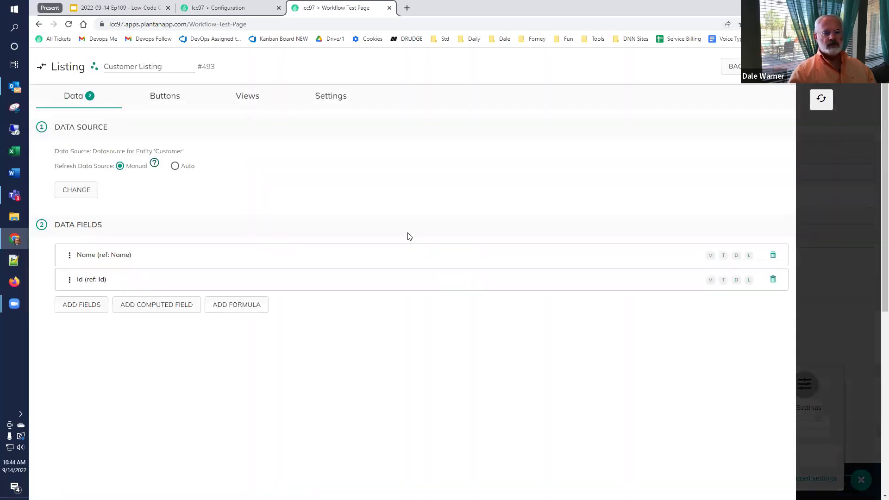
{"action": "left_click", "coordinate": [174, 98]}
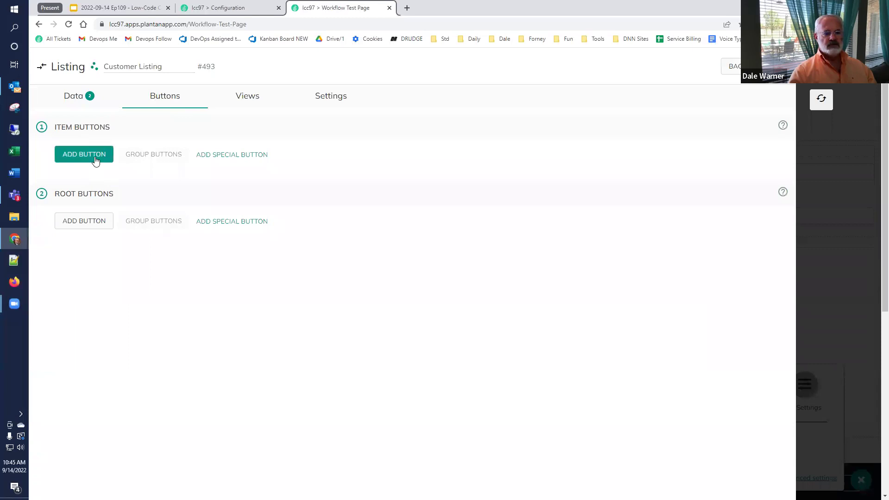
{"action": "left_click", "coordinate": [81, 153]}
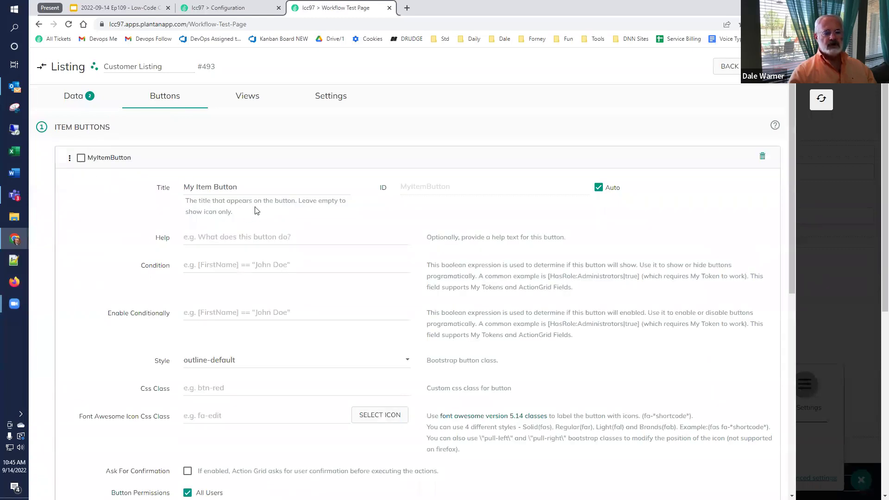
{"action": "left_click_drag", "start_coordinate": [246, 188], "coordinate": [131, 195]}
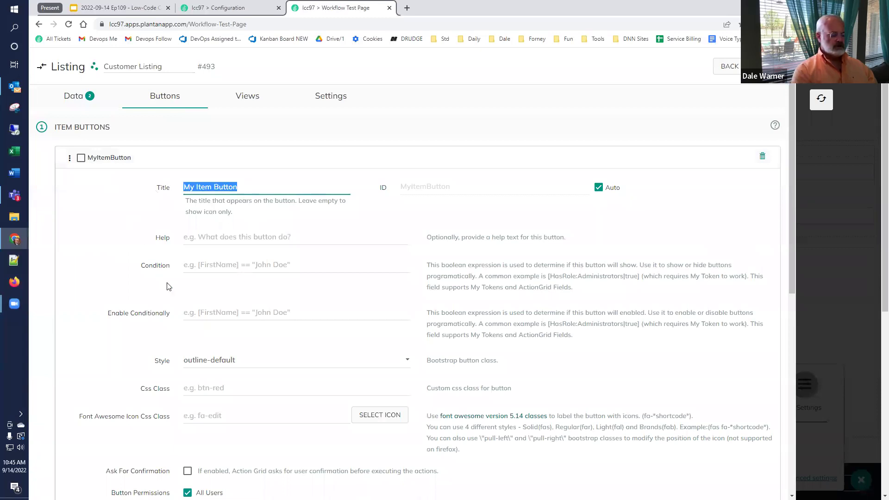
{"action": "type", "text": "Get MEs"}
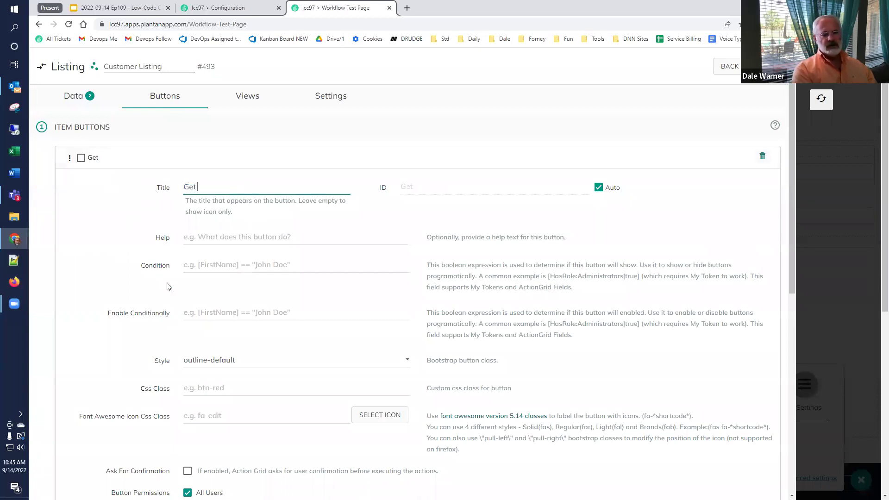
{"action": "key", "text": "BackSpace"}
{"action": "key", "text": "BackSpace"}
{"action": "type", "text": "essage"}
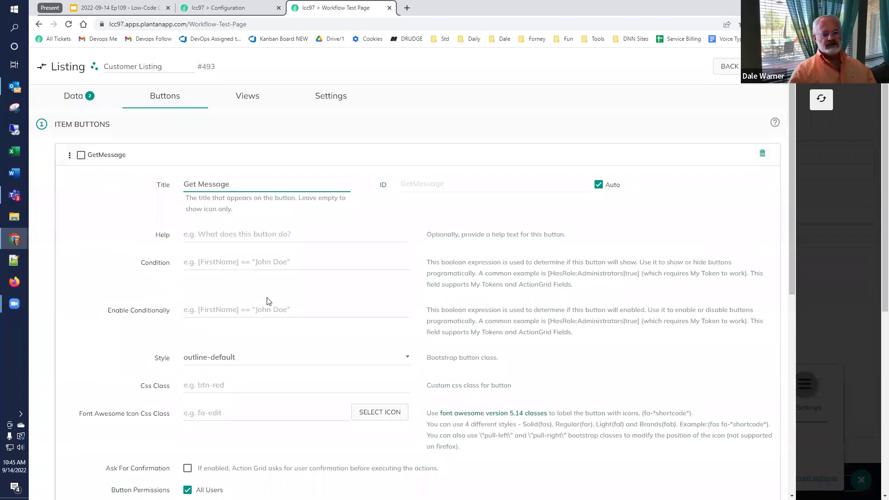
Add the Execute Demo workflow action to the Get Message button with the description "Get the message".
{"action": "scroll", "coordinate": [264, 297], "scroll_direction": "down", "scroll_amount": 7}
{"action": "left_click", "coordinate": [200, 209]}
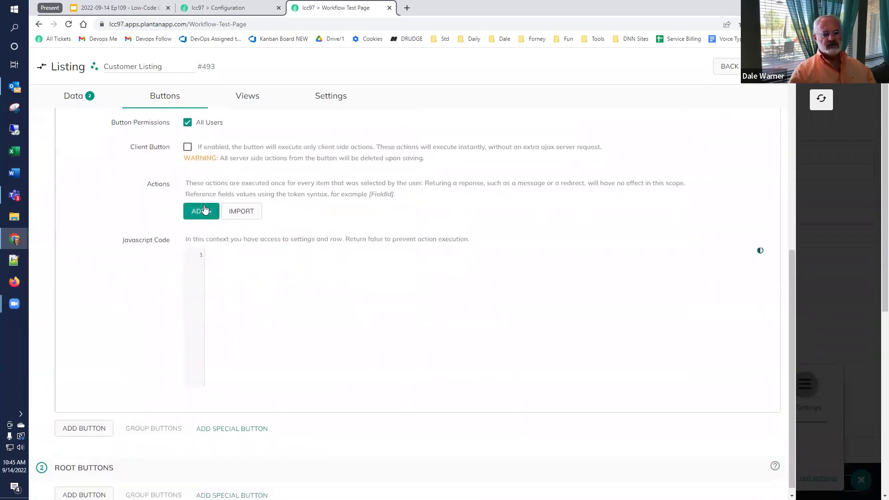
{"action": "scroll", "coordinate": [222, 342], "scroll_direction": "down", "scroll_amount": 2}
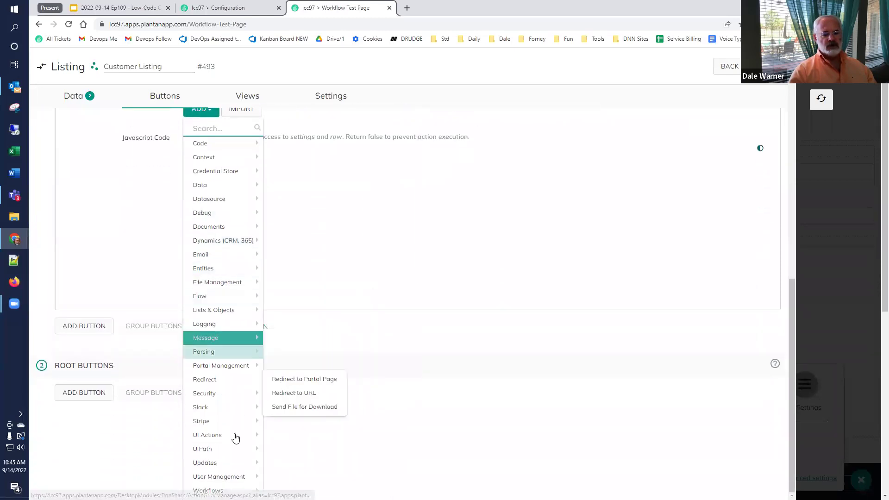
{"action": "mouse_move", "coordinate": [213, 490]}
{"action": "scroll", "coordinate": [313, 477], "scroll_direction": "down", "scroll_amount": 1}
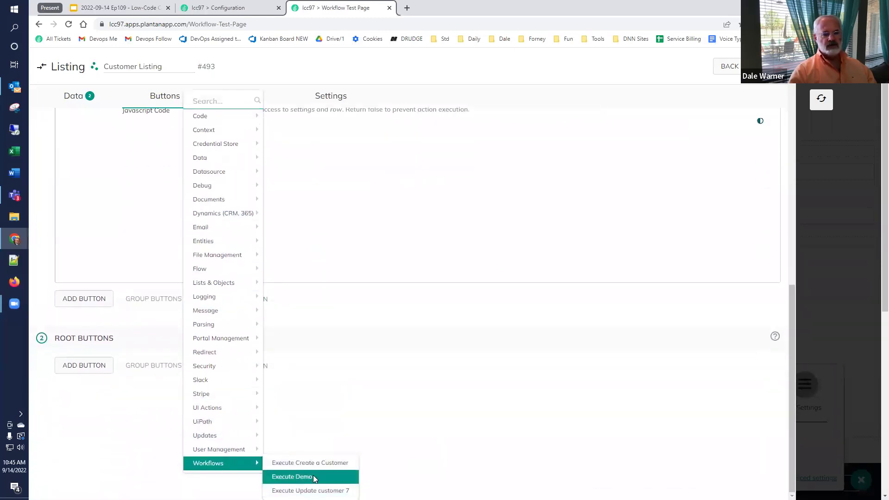
{"action": "left_click", "coordinate": [313, 477]}
{"action": "scroll", "coordinate": [340, 355], "scroll_direction": "up", "scroll_amount": 1}
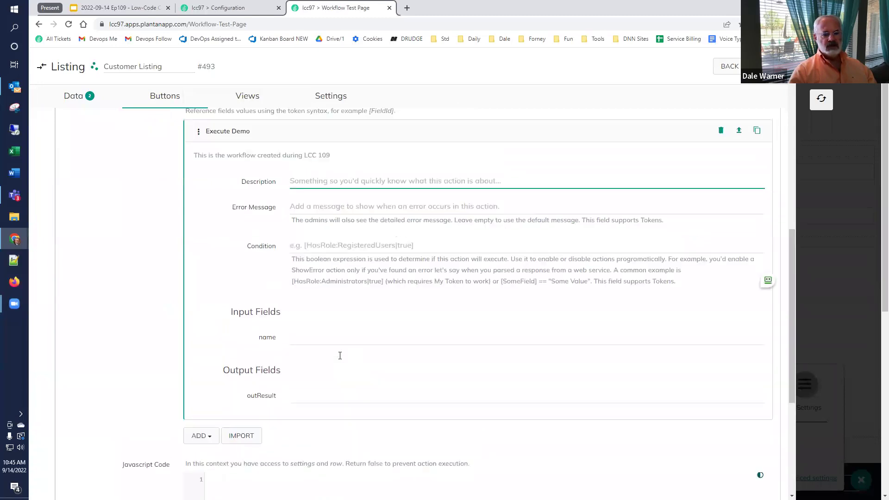
{"action": "type", "text": "Get"}
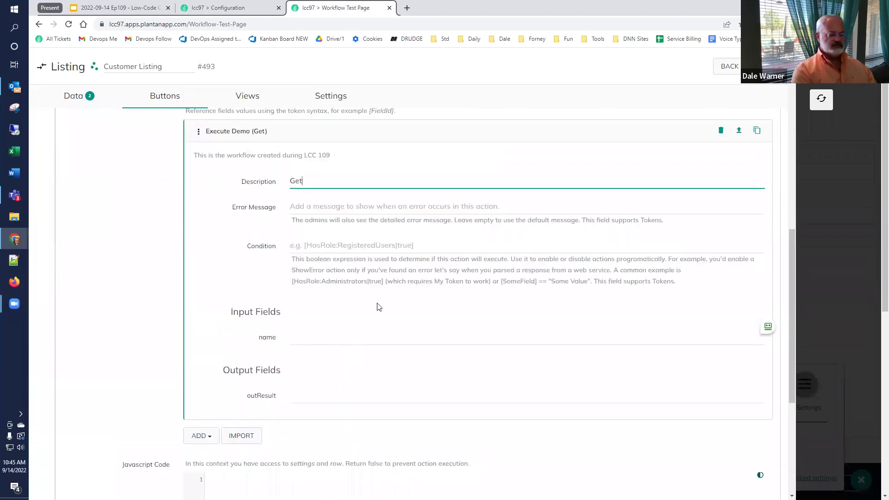
{"action": "type", "text": " the message"}
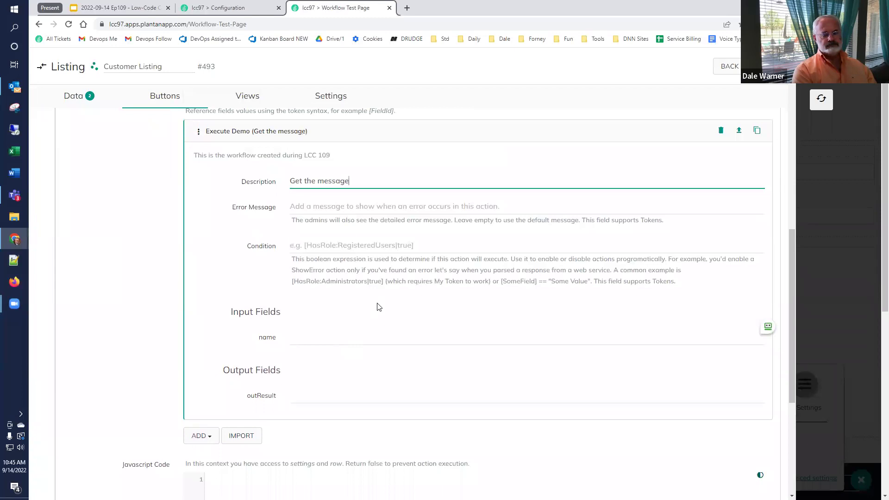
Map the Demo workflow's name input to [name] and its outResult output to message.
{"action": "left_click", "coordinate": [321, 335]}
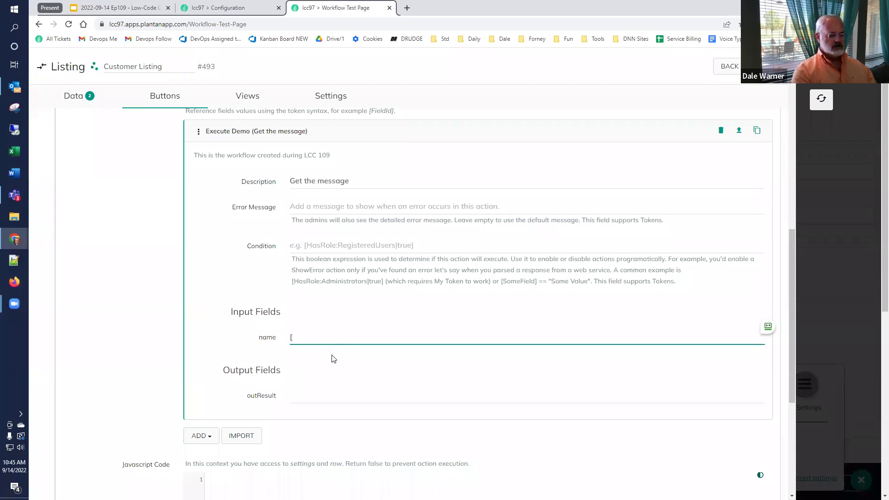
{"action": "type", "text": "[name]"}
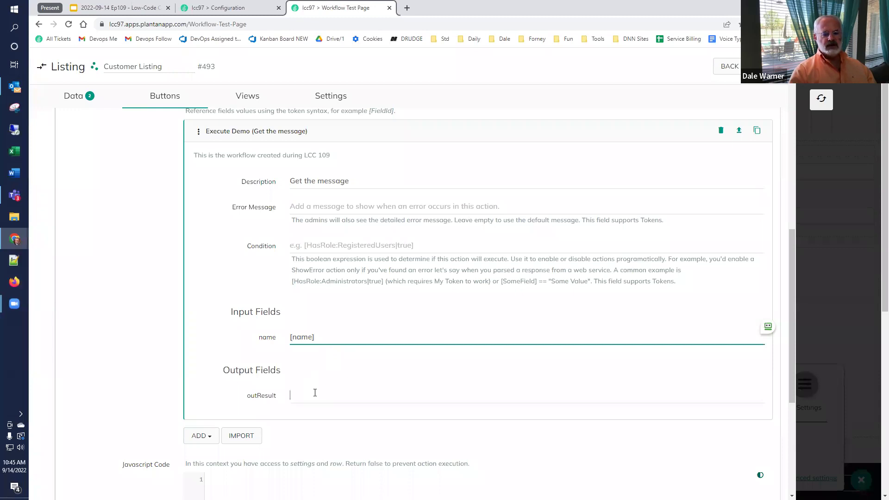
{"action": "type", "text": "message"}
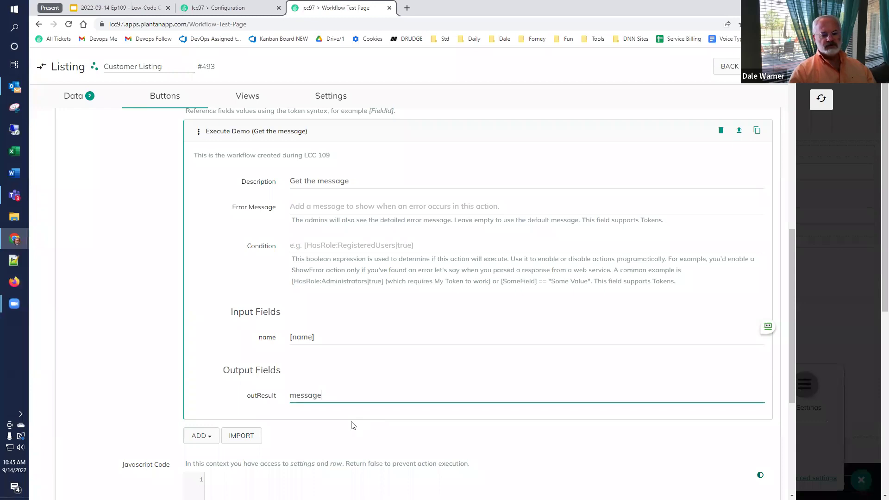
Add a Display Toast Message And Continue Execution action with the heading "This is the result message" and the message [message].
{"action": "scroll", "coordinate": [199, 361], "scroll_direction": "down", "scroll_amount": 2}
{"action": "left_click", "coordinate": [207, 348]}
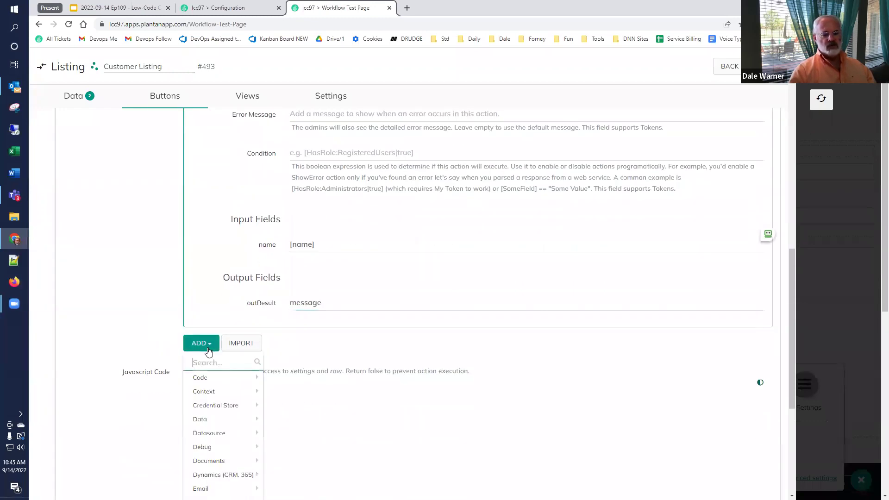
{"action": "type", "text": "toa"}
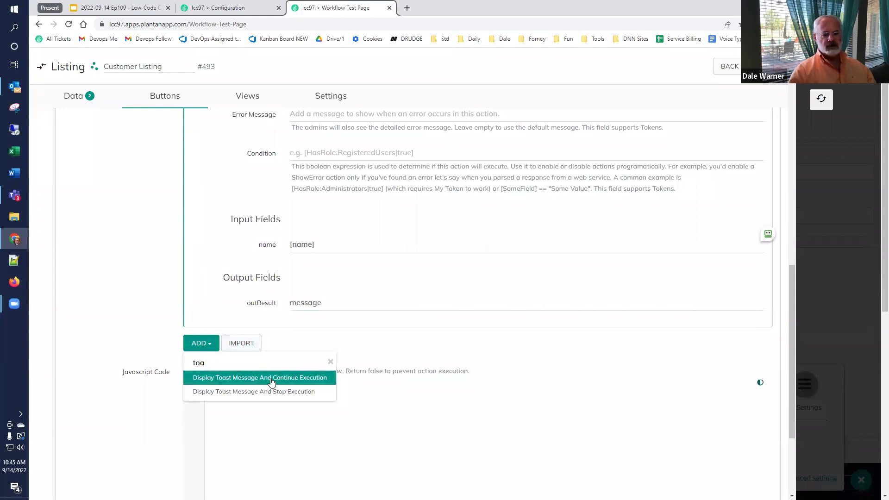
{"action": "left_click", "coordinate": [271, 378]}
{"action": "scroll", "coordinate": [271, 382], "scroll_direction": "down", "scroll_amount": 3}
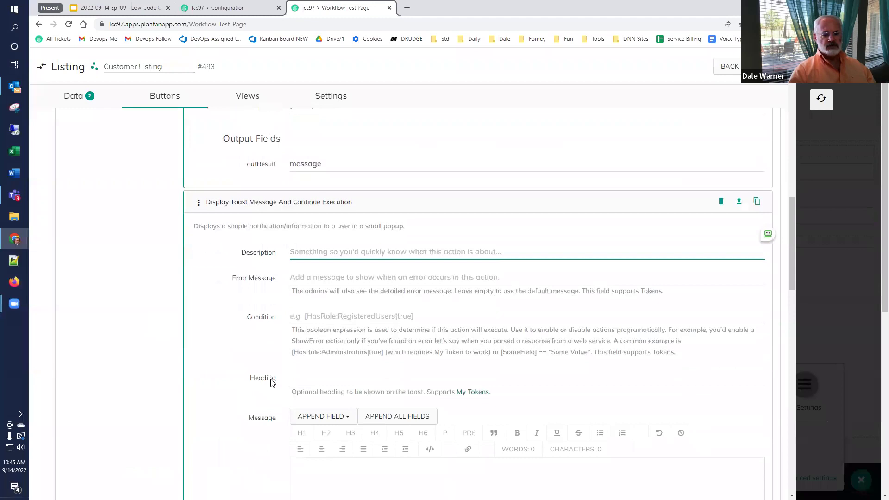
{"action": "left_click", "coordinate": [319, 378]}
{"action": "type", "text": "This i"}
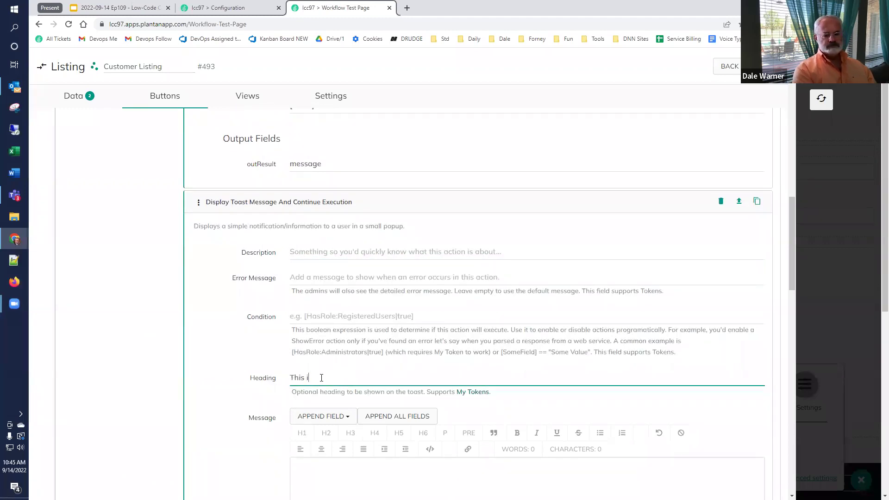
{"action": "type", "text": "s the result message"}
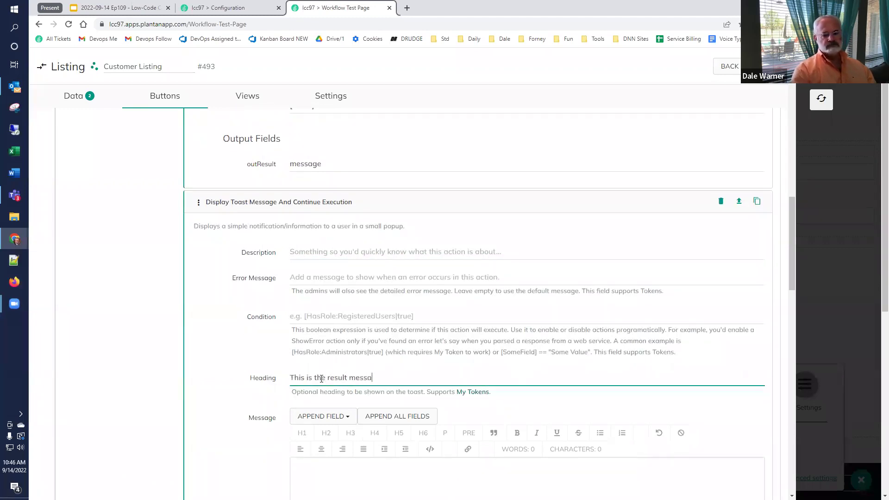
{"action": "scroll", "coordinate": [328, 439], "scroll_direction": "down", "scroll_amount": 2}
{"action": "left_click", "coordinate": [324, 436]}
{"action": "type", "text": "[message]"}
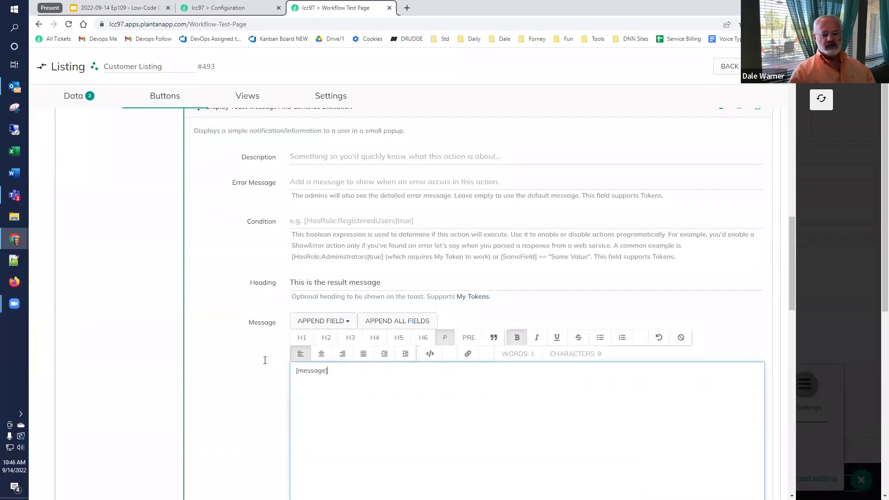
Set the toast message's stack length to 3 and its toast position to Middle Center.
{"action": "scroll", "coordinate": [301, 373], "scroll_direction": "down", "scroll_amount": 4}
{"action": "scroll", "coordinate": [296, 419], "scroll_direction": "down", "scroll_amount": 6}
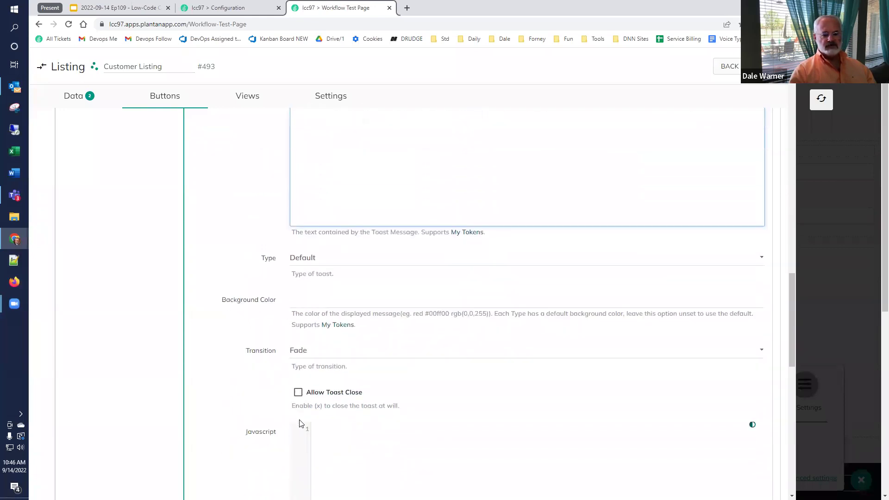
{"action": "left_click", "coordinate": [314, 364]}
{"action": "scroll", "coordinate": [314, 364], "scroll_direction": "down", "scroll_amount": 1}
{"action": "left_click_drag", "start_coordinate": [314, 364], "coordinate": [285, 361]}
{"action": "type", "text": "3"}
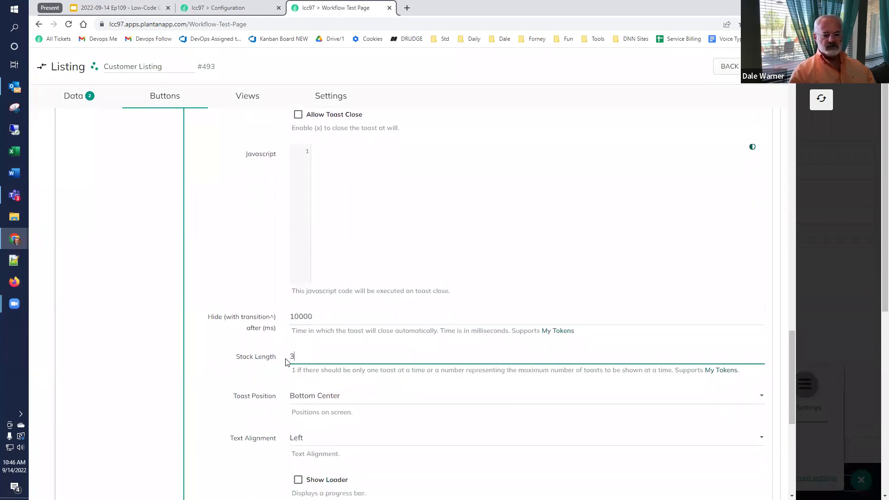
{"action": "scroll", "coordinate": [321, 340], "scroll_direction": "down", "scroll_amount": 2}
{"action": "left_click", "coordinate": [351, 303]}
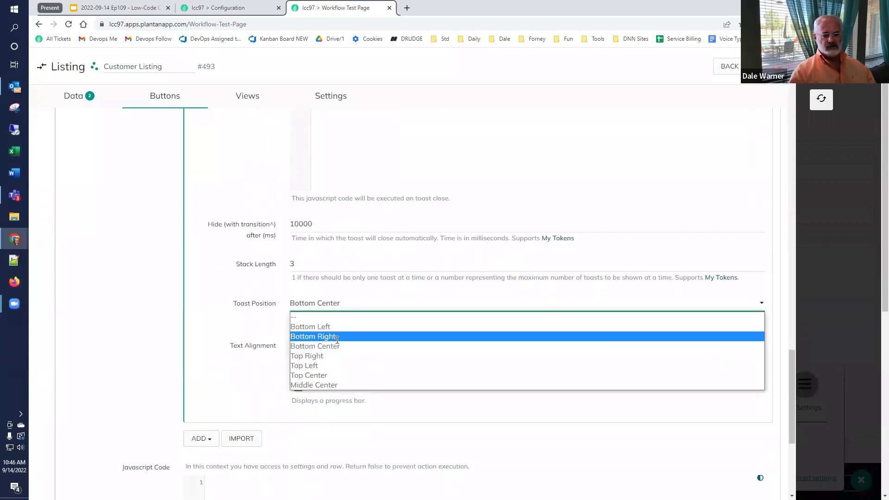
{"action": "left_click", "coordinate": [334, 384]}
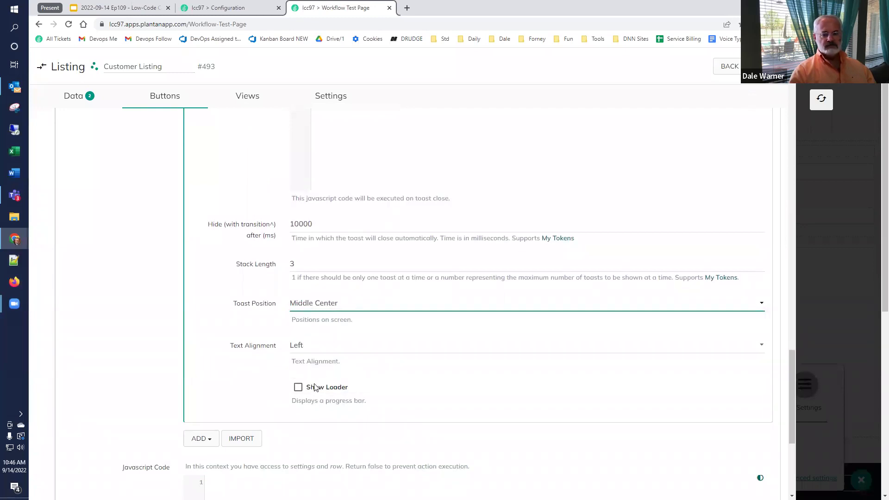
Collapse the Execute Demo and toast message actions under the Get Message button.
{"action": "scroll", "coordinate": [314, 387], "scroll_direction": "up", "scroll_amount": 13}
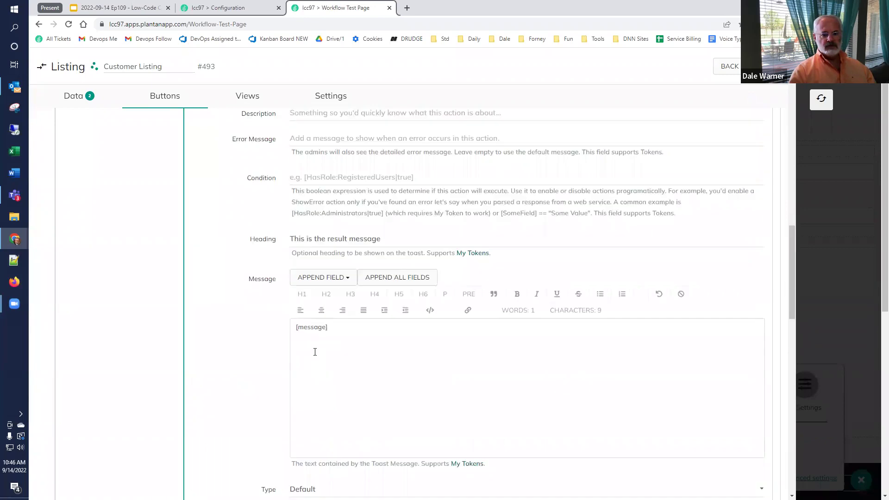
{"action": "scroll", "coordinate": [314, 352], "scroll_direction": "up", "scroll_amount": 15}
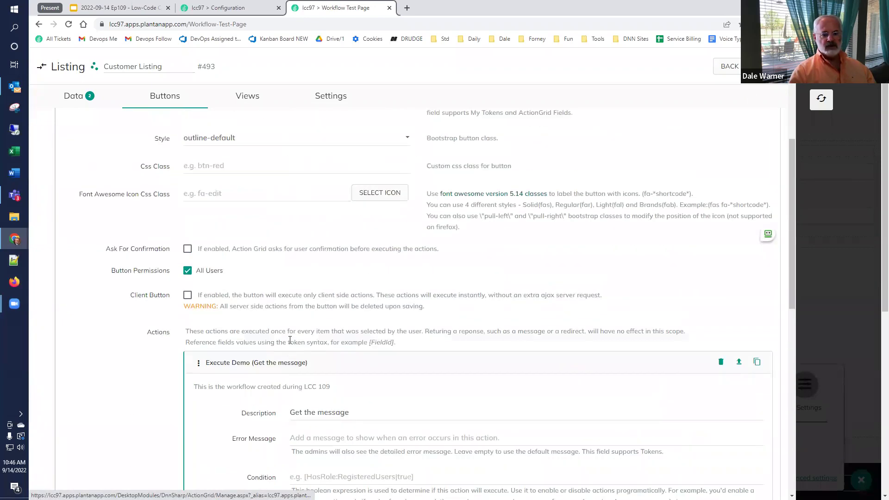
{"action": "left_click", "coordinate": [278, 363]}
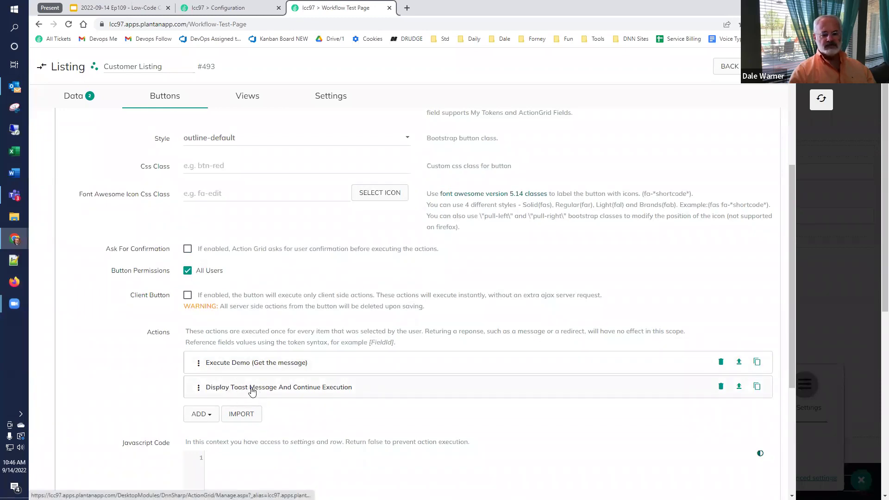
Return to the refreshed test page and run Get Message for the first two customers in the listing.
{"action": "left_click", "coordinate": [730, 66]}
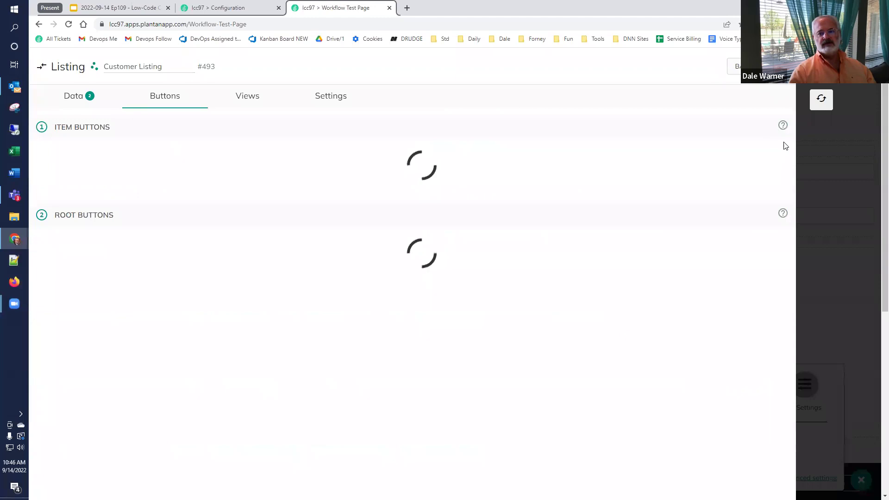
{"action": "left_click", "coordinate": [819, 101]}
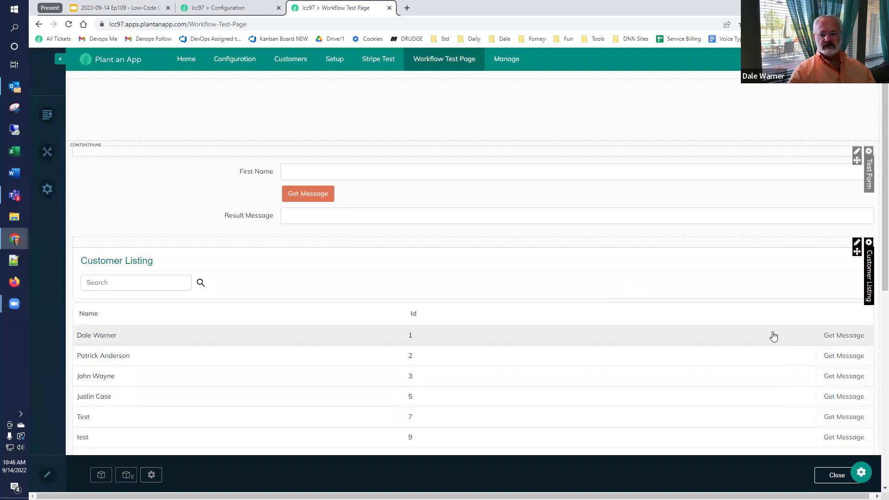
{"action": "left_click", "coordinate": [835, 336]}
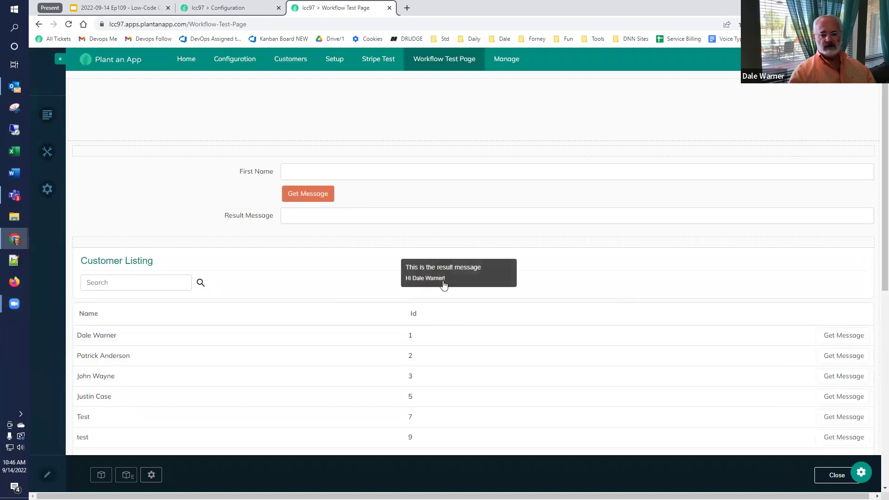
{"action": "left_click", "coordinate": [833, 361]}
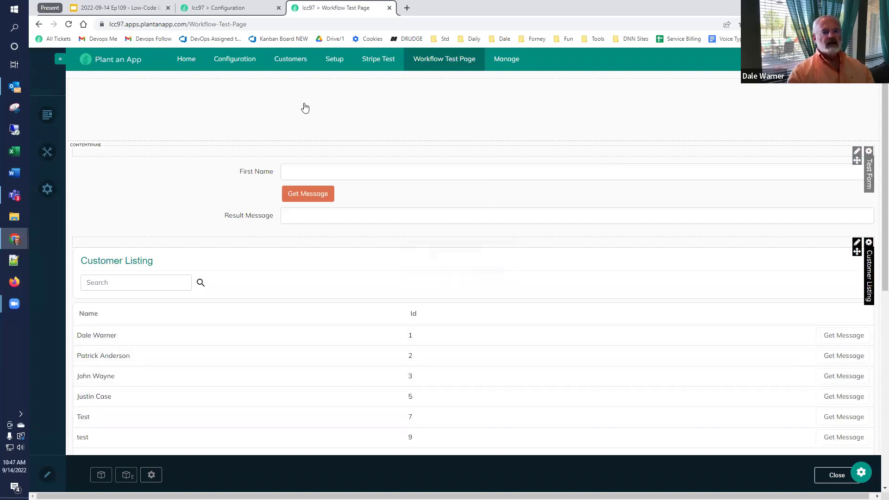
Review the Workflows slide in the Low-Code Café presentation for where a workflow can be used.
{"action": "left_click", "coordinate": [207, 8]}
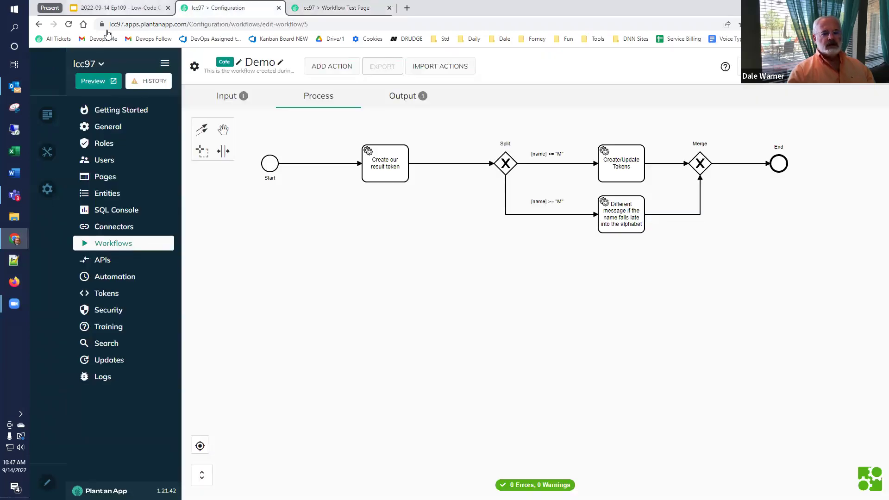
{"action": "left_click", "coordinate": [120, 8]}
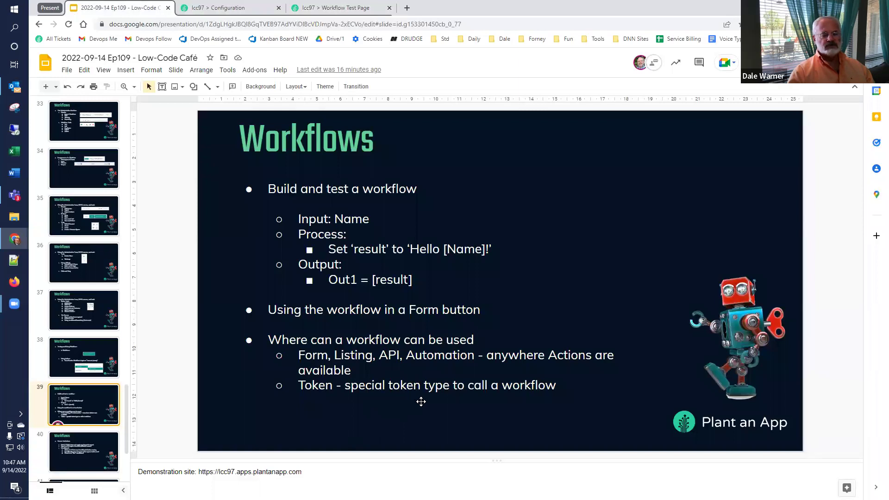
Create a new token namespace called Cafe in the lcc97 site configuration.
{"action": "left_click", "coordinate": [215, 9]}
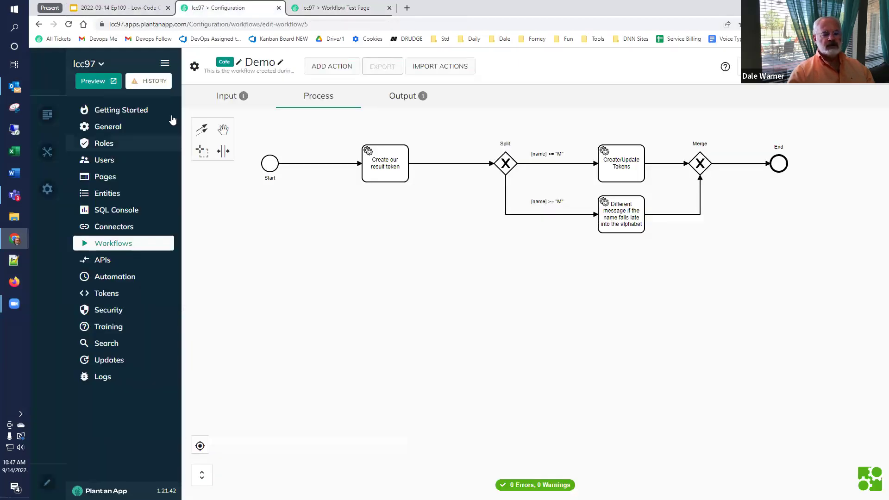
{"action": "left_click", "coordinate": [120, 294]}
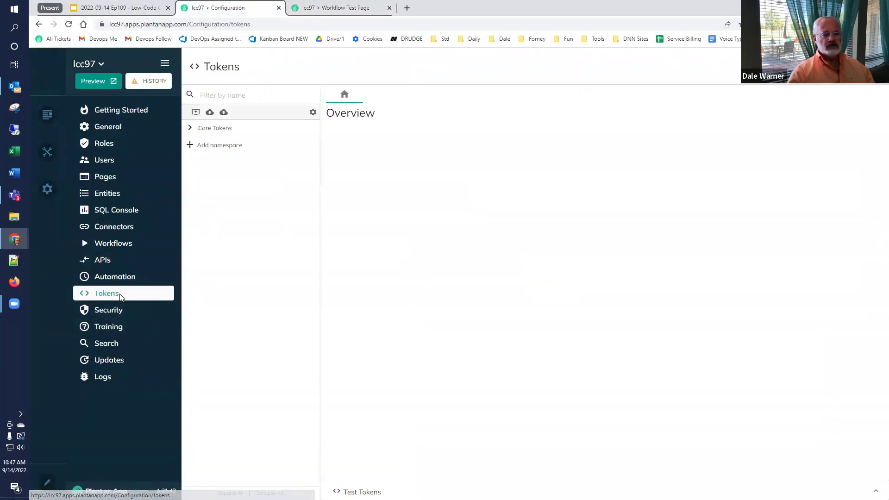
{"action": "left_click", "coordinate": [219, 147]}
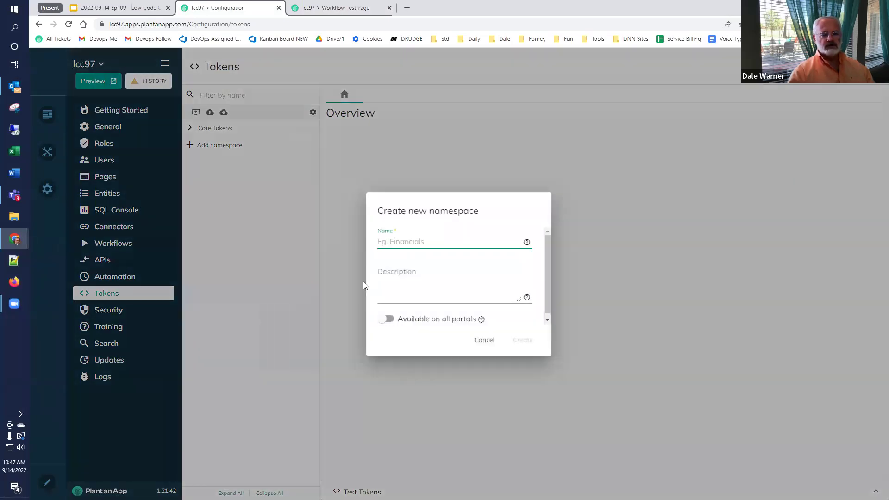
{"action": "type", "text": "Cafe"}
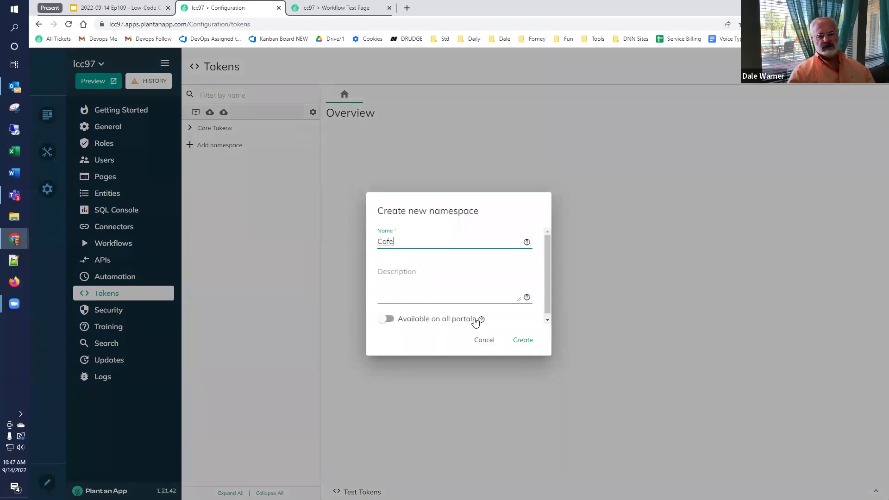
{"action": "mouse_move", "coordinate": [481, 319]}
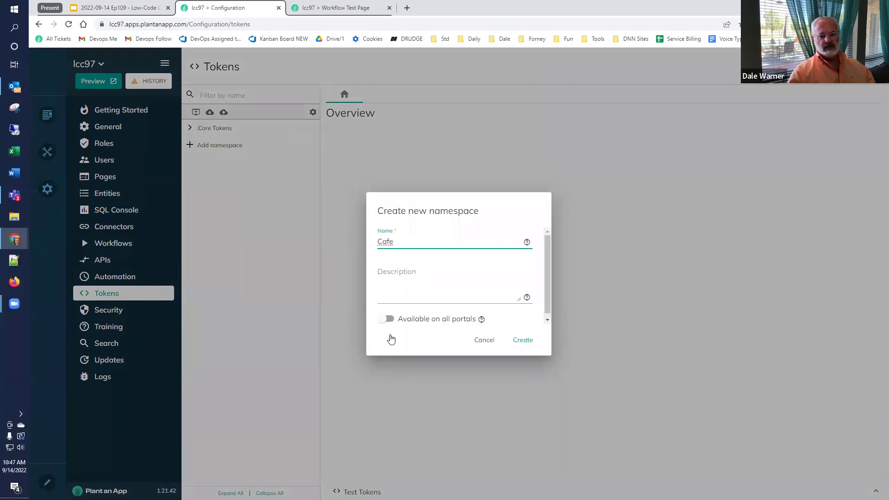
{"action": "left_click", "coordinate": [520, 340]}
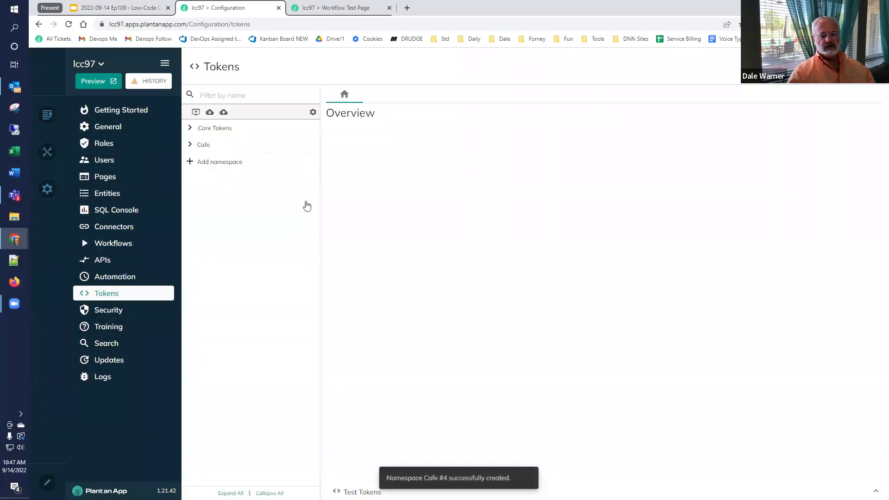
Add a token named DemoMessage to the Cafe namespace with the description "Run Demo and get a message back".
{"action": "mouse_move", "coordinate": [276, 151]}
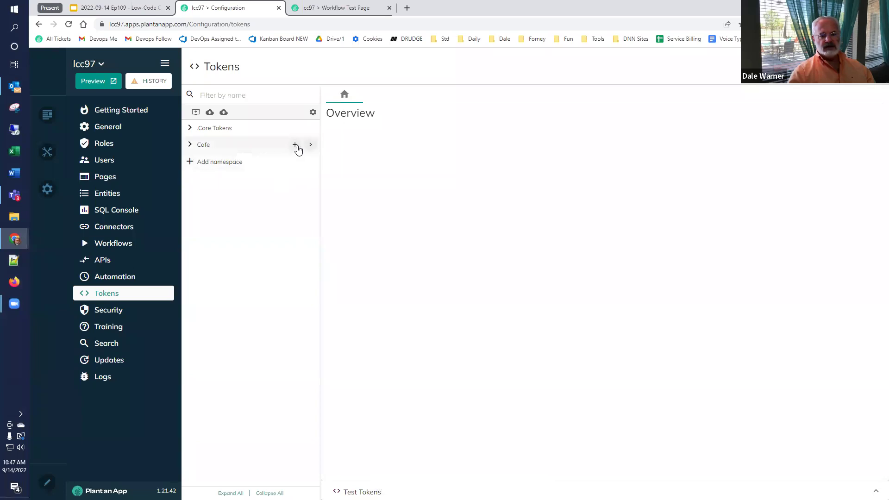
{"action": "left_click", "coordinate": [295, 145]}
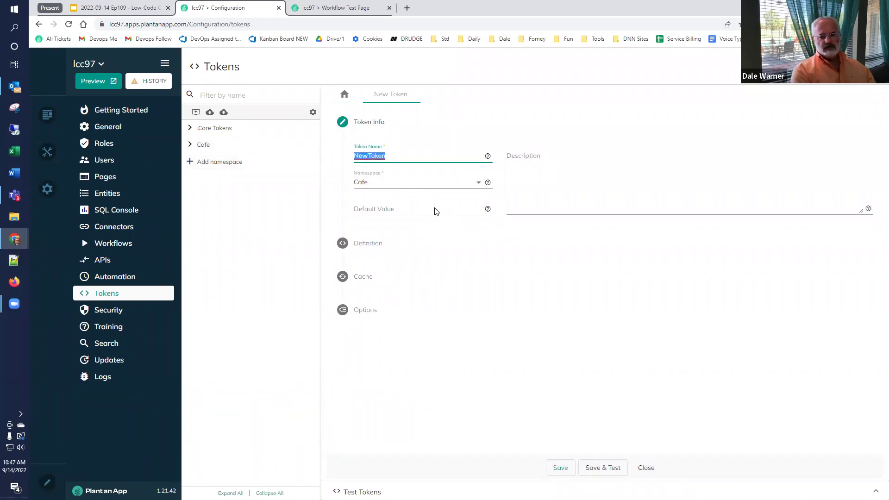
{"action": "type", "text": "DemoMessage"}
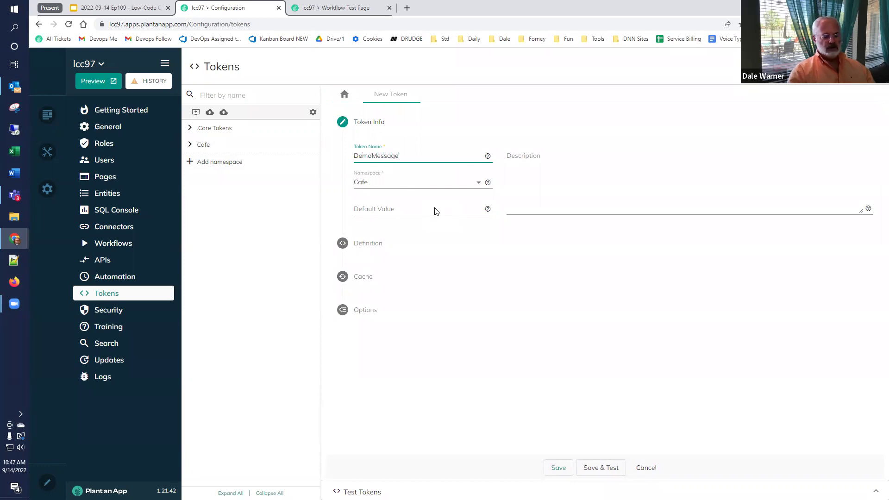
{"action": "key", "text": "ctrl+a"}
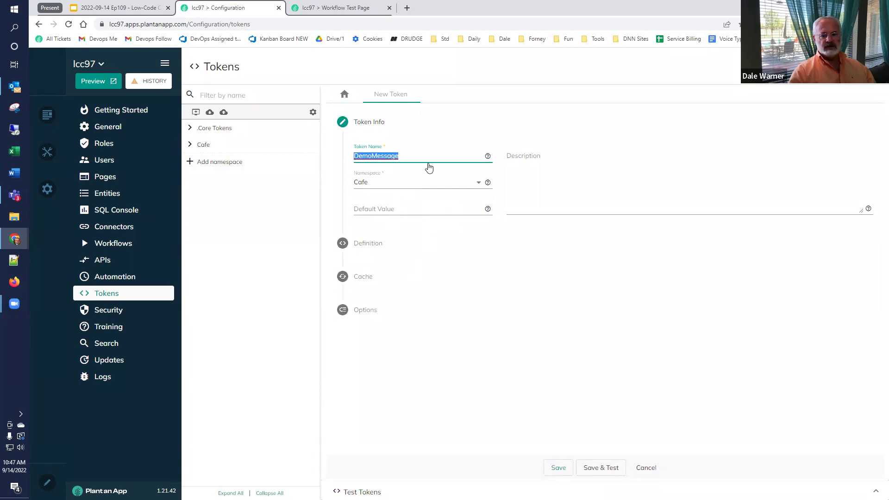
{"action": "key", "text": "Tab"}
{"action": "type", "text": "Run Dem"}
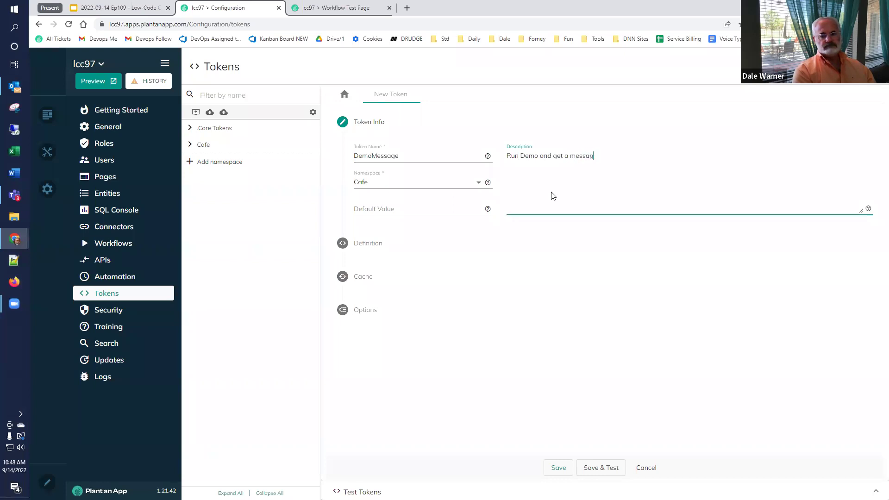
{"action": "type", "text": "o and get a message back"}
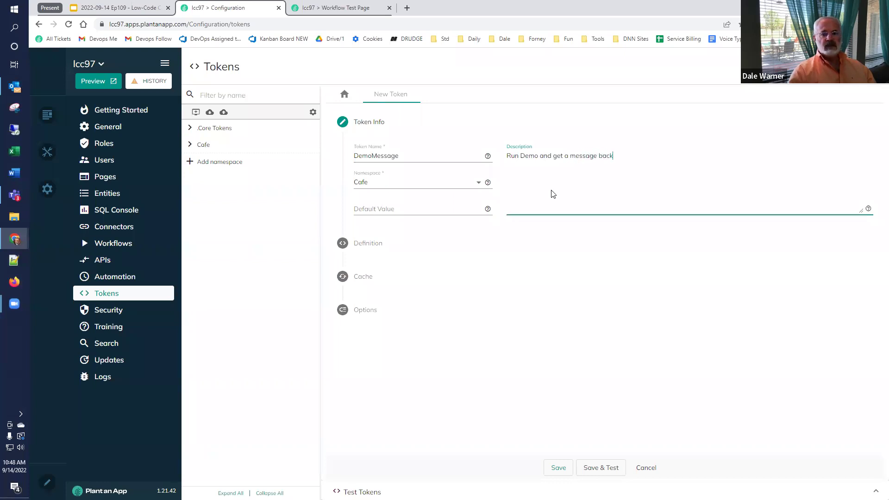
Define the token as Run Workflow using Demo with outResult as default output field, and save and test it.
{"action": "left_click", "coordinate": [375, 244]}
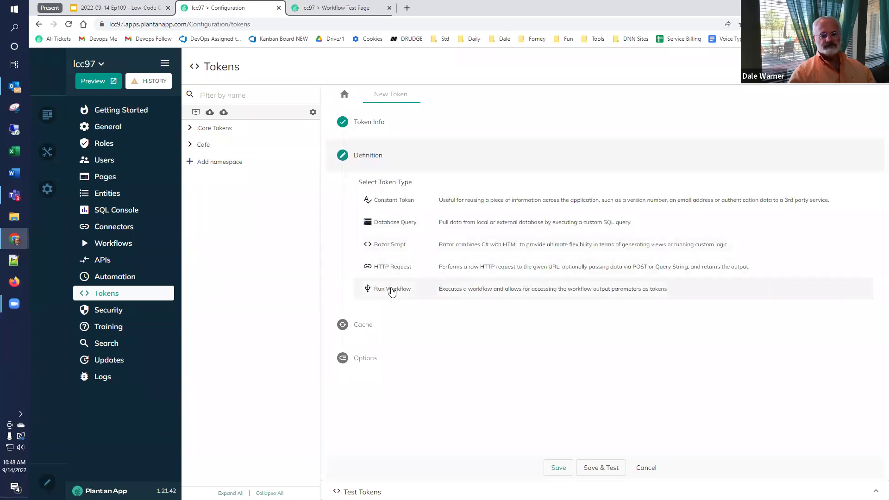
{"action": "left_click", "coordinate": [392, 291]}
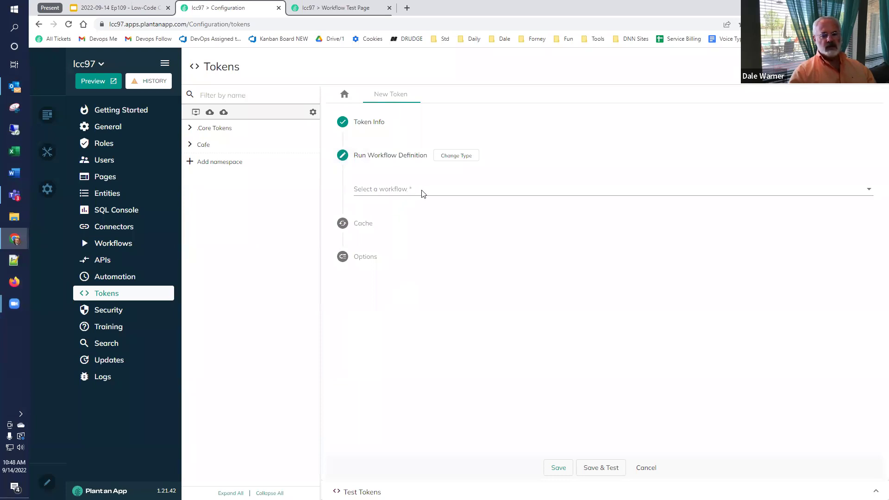
{"action": "left_click", "coordinate": [387, 191]}
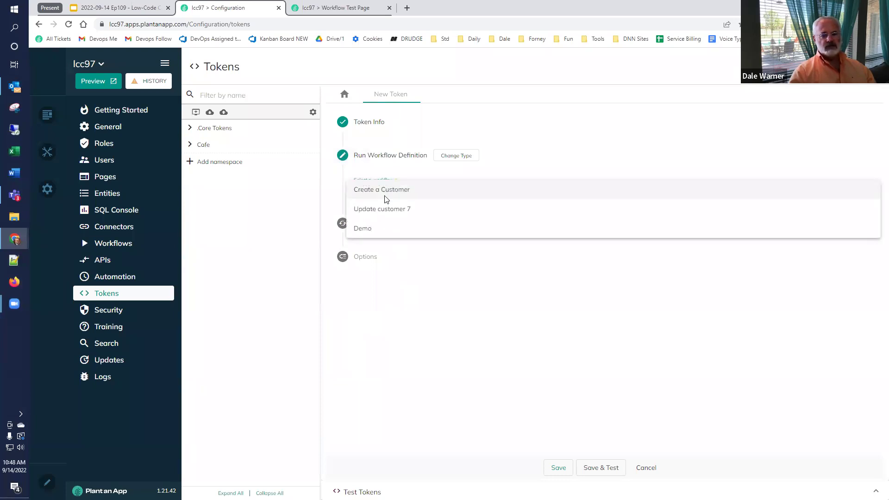
{"action": "left_click", "coordinate": [384, 235]}
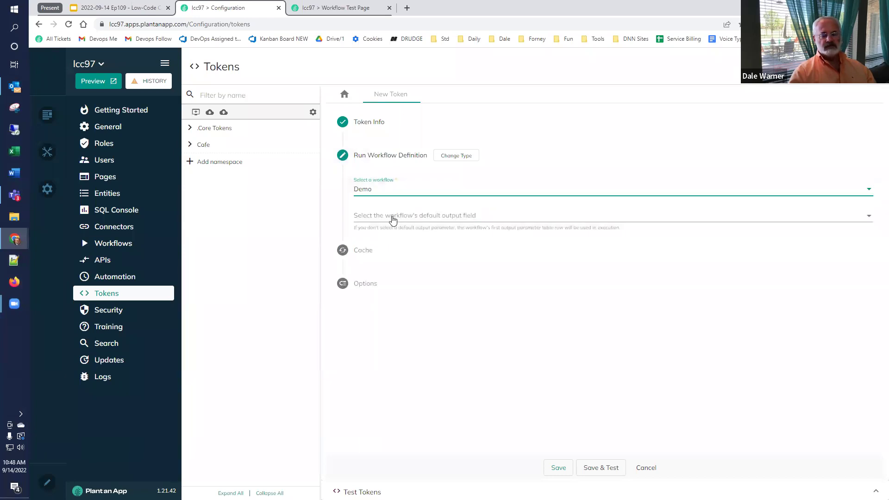
{"action": "left_click", "coordinate": [393, 217]}
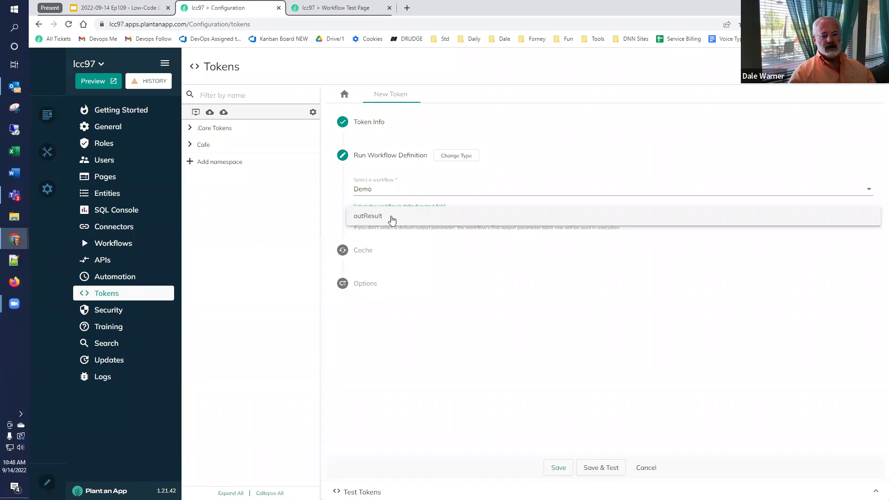
{"action": "left_click", "coordinate": [391, 219]}
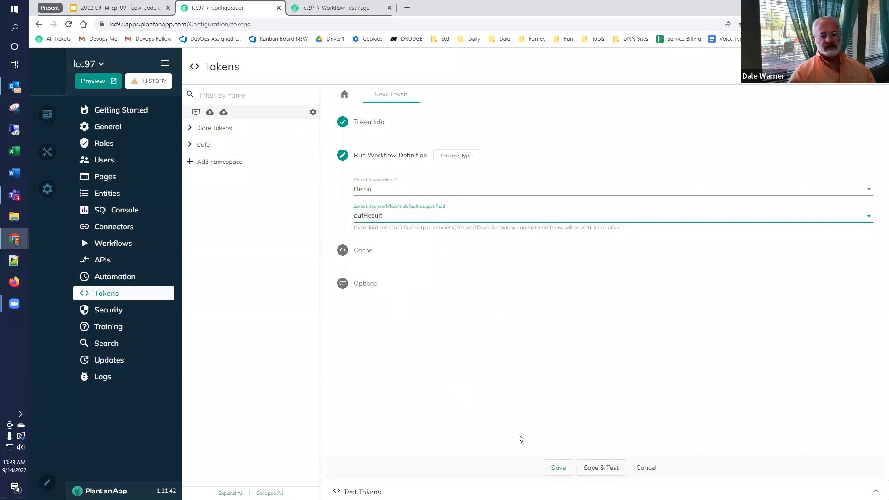
{"action": "left_click", "coordinate": [601, 470]}
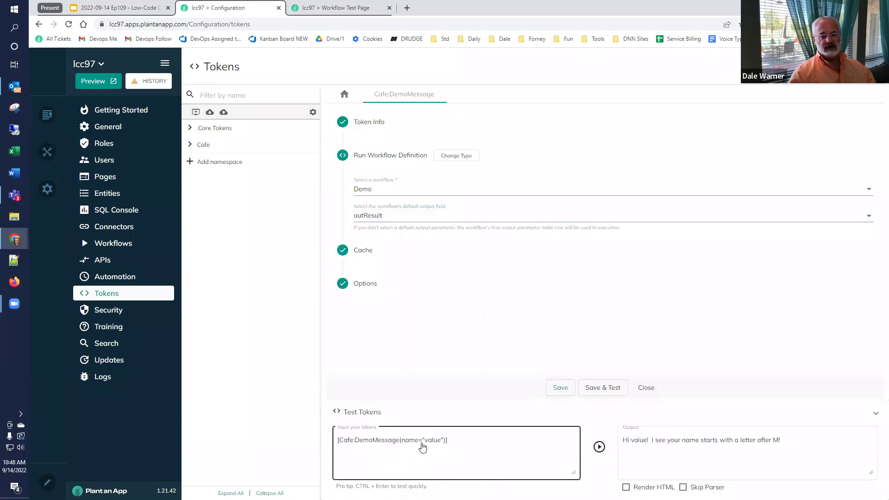
Test the DemoMessage token with two first names, one early and one late in the alphabet, as its name parameter.
{"action": "left_click", "coordinate": [632, 453]}
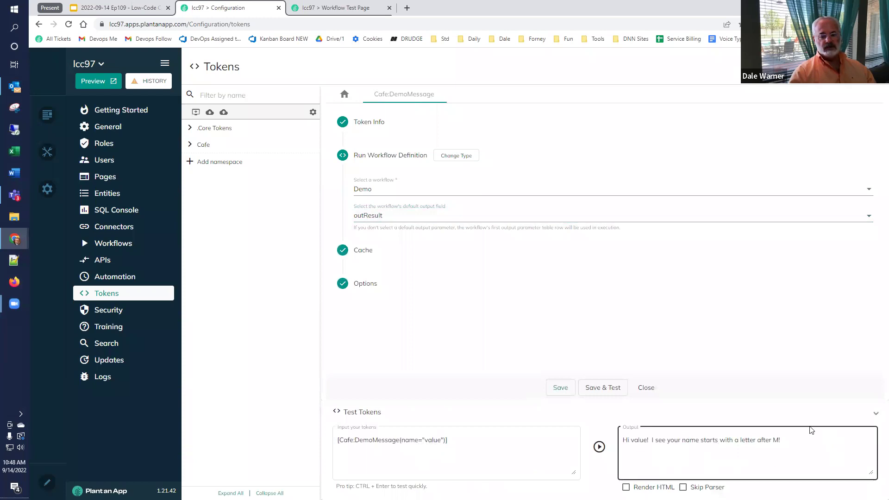
{"action": "double_click", "coordinate": [433, 440]}
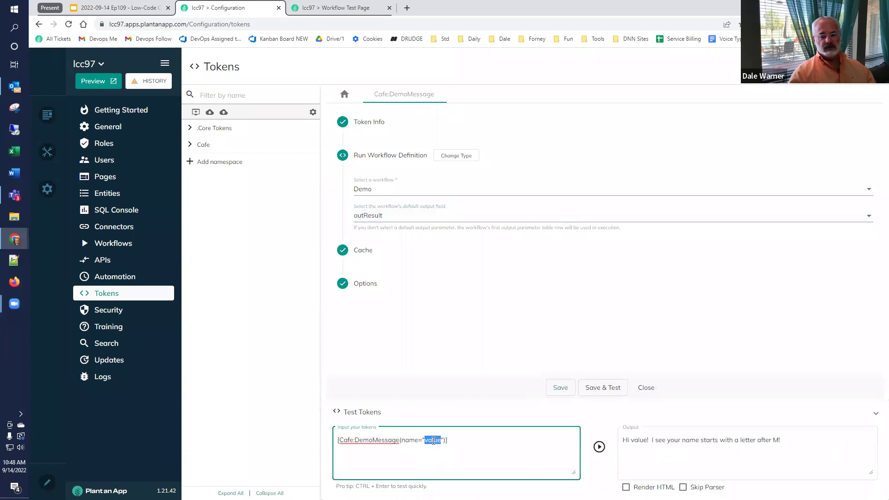
{"action": "type", "text": "Amy"}
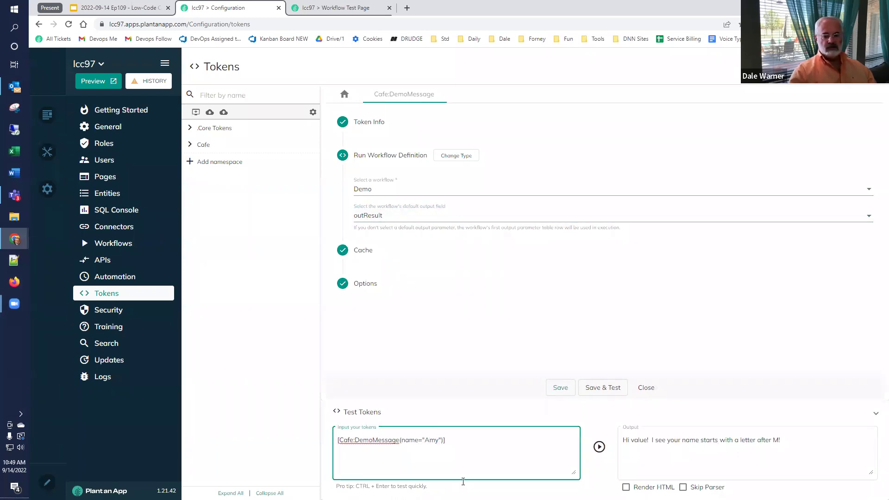
{"action": "left_click", "coordinate": [600, 447]}
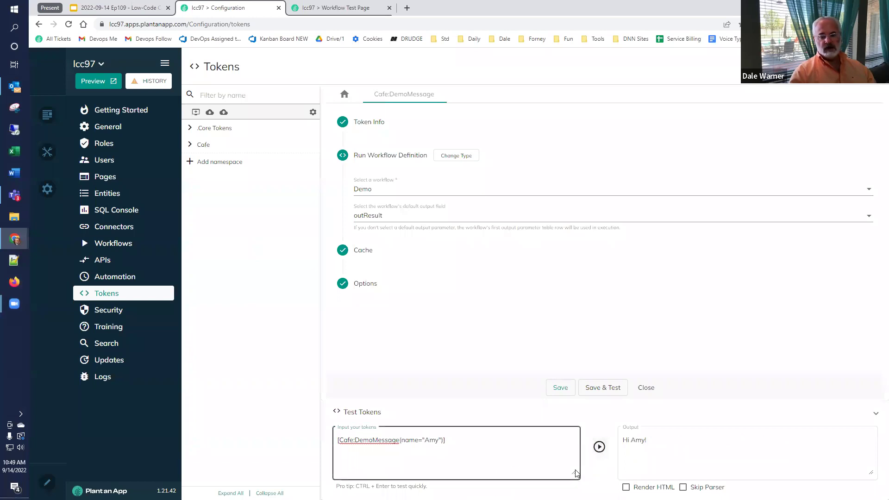
{"action": "double_click", "coordinate": [430, 441]}
{"action": "type", "text": "Robert"}
{"action": "left_click", "coordinate": [599, 447]}
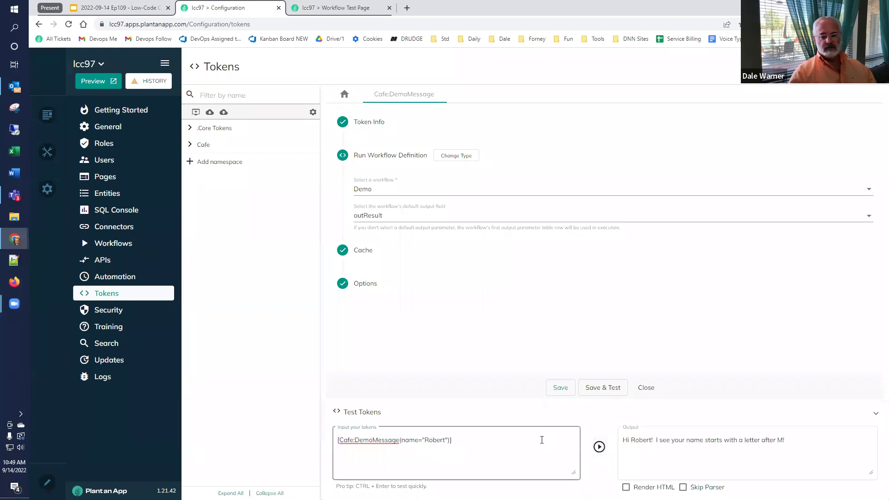
Copy the whole Cafe:DemoMessage token expression from the token test input.
{"action": "left_click", "coordinate": [526, 441]}
{"action": "left_click_drag", "start_coordinate": [487, 439], "coordinate": [325, 433]}
{"action": "key", "text": "ctrl+c"}
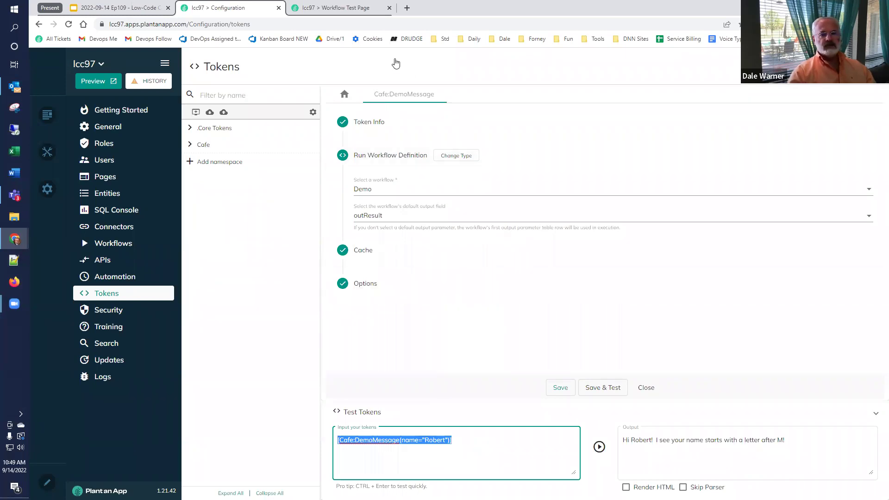
Add a computed field to the Customer Listing on the Workflow Test Page, with the copied Cafe:DemoMessage expression as its template.
{"action": "left_click", "coordinate": [330, 12]}
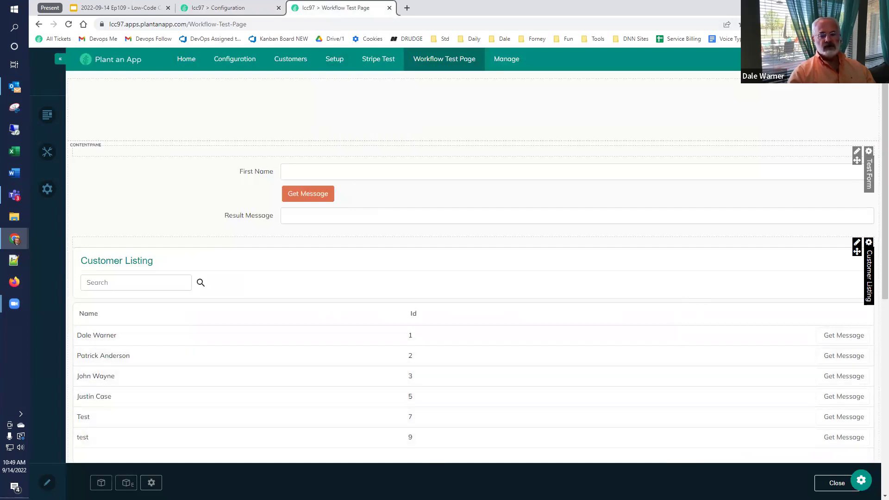
{"action": "left_click", "coordinate": [861, 480]}
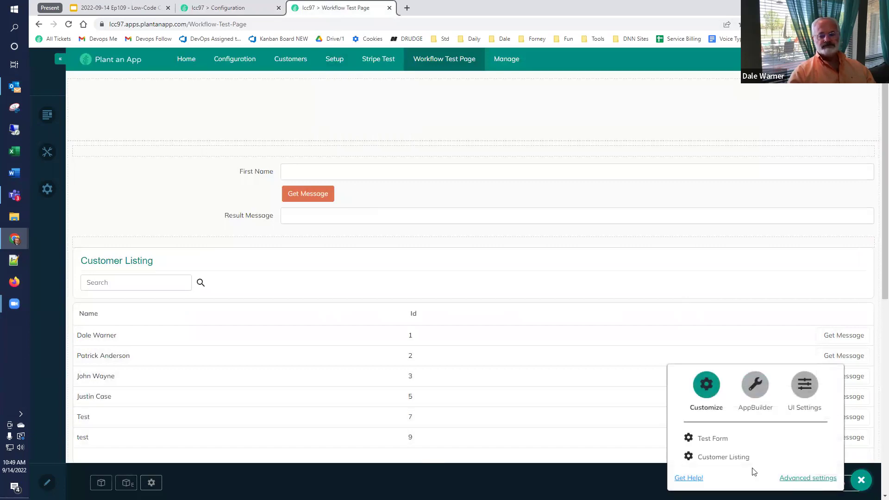
{"action": "left_click", "coordinate": [718, 457]}
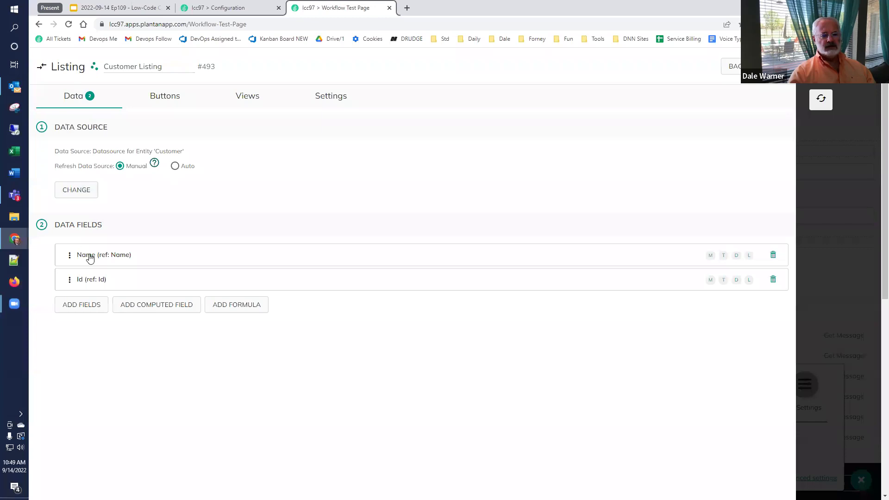
{"action": "left_click", "coordinate": [135, 305]}
{"action": "scroll", "coordinate": [224, 315], "scroll_direction": "down", "scroll_amount": 3}
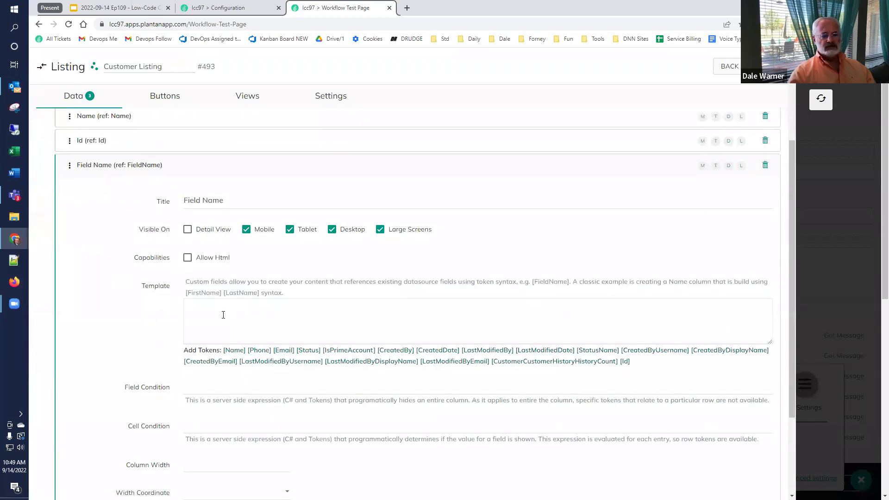
{"action": "left_click", "coordinate": [255, 315]}
{"action": "key", "text": "ctrl+v"}
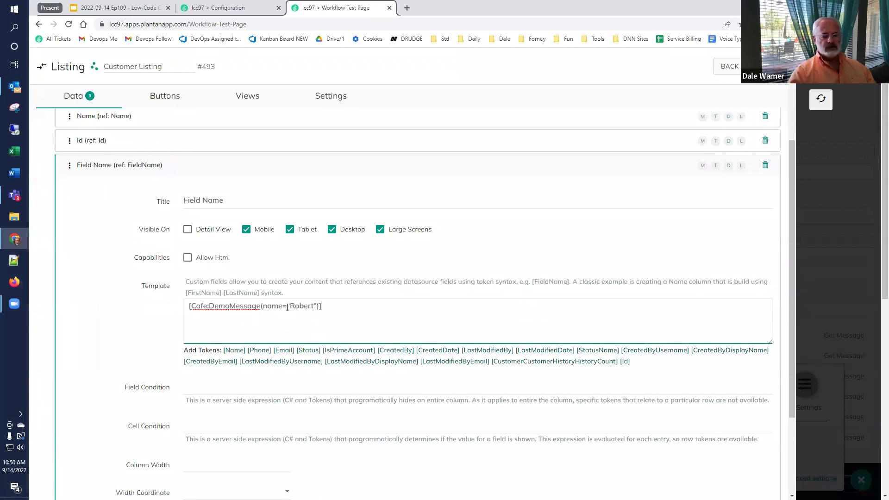
Change the token's name parameter in the field template to "[name]" and return to the reloaded test page.
{"action": "left_click_drag", "start_coordinate": [291, 308], "coordinate": [314, 307]}
{"action": "key", "text": "BackSpace"}
{"action": "type", "text": "[]"}
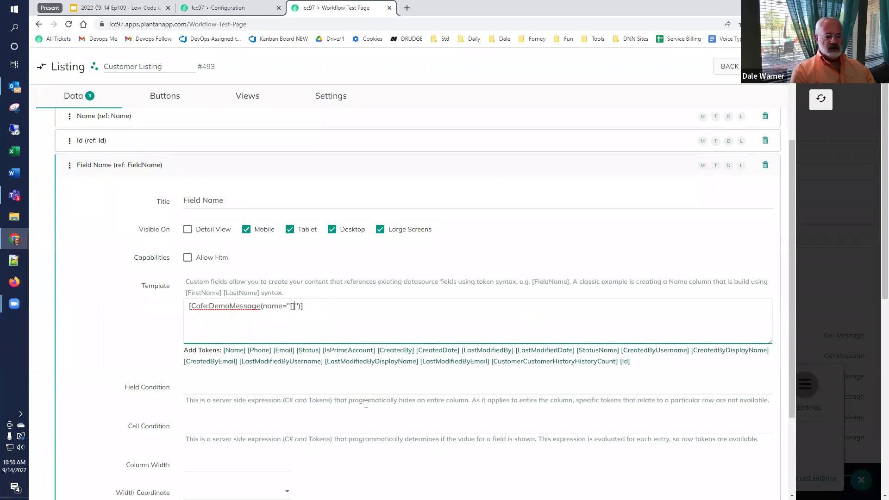
{"action": "type", "text": "name"}
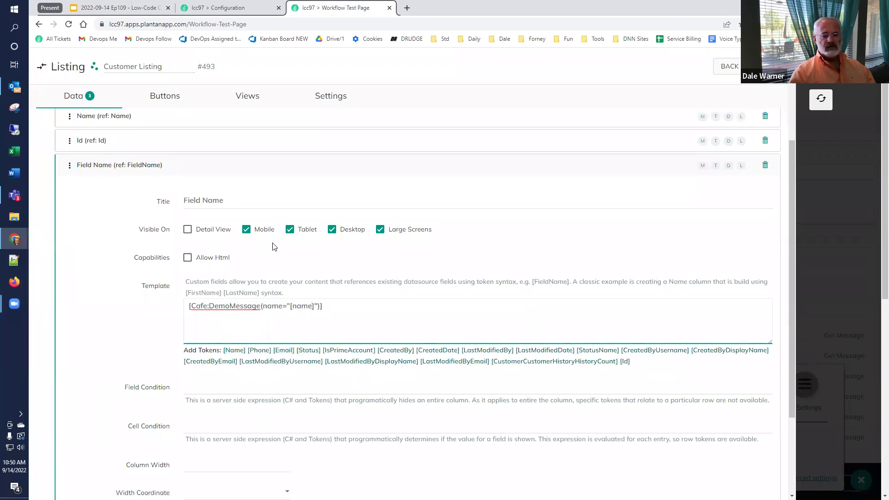
{"action": "left_click", "coordinate": [730, 66]}
{"action": "left_click", "coordinate": [821, 99]}
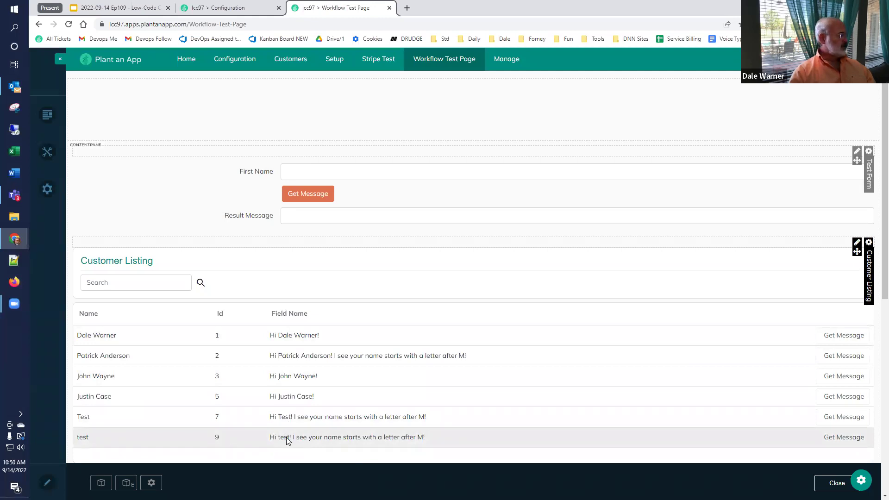
Retitle the Customer Listing's computed field as "Message from Workflow" and reload the test page.
{"action": "left_click", "coordinate": [861, 480]}
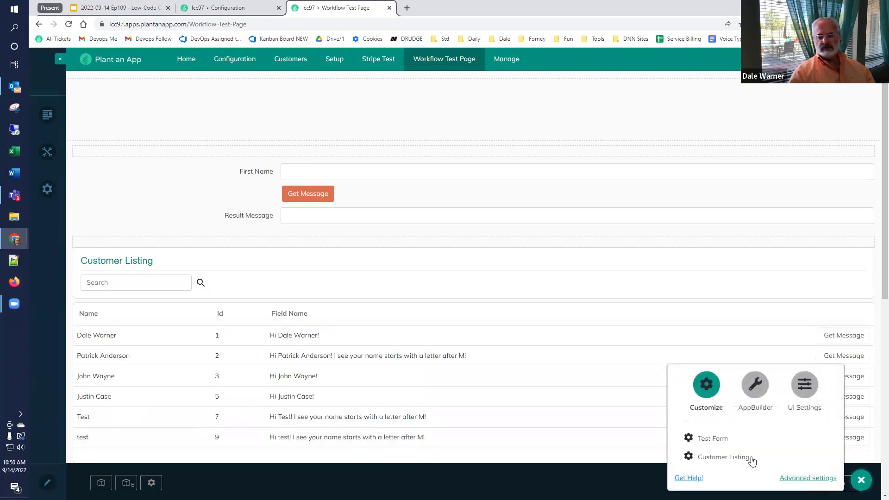
{"action": "left_click", "coordinate": [709, 458]}
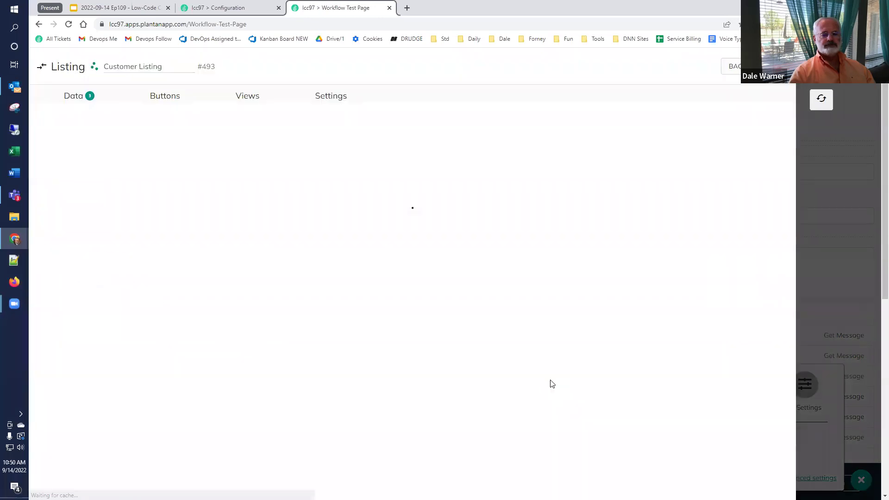
{"action": "left_click", "coordinate": [116, 304]}
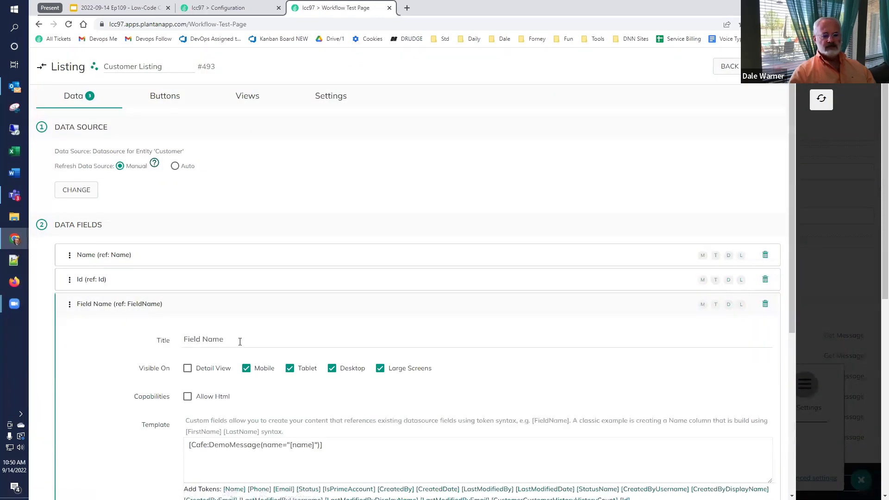
{"action": "type", "text": "Mes"}
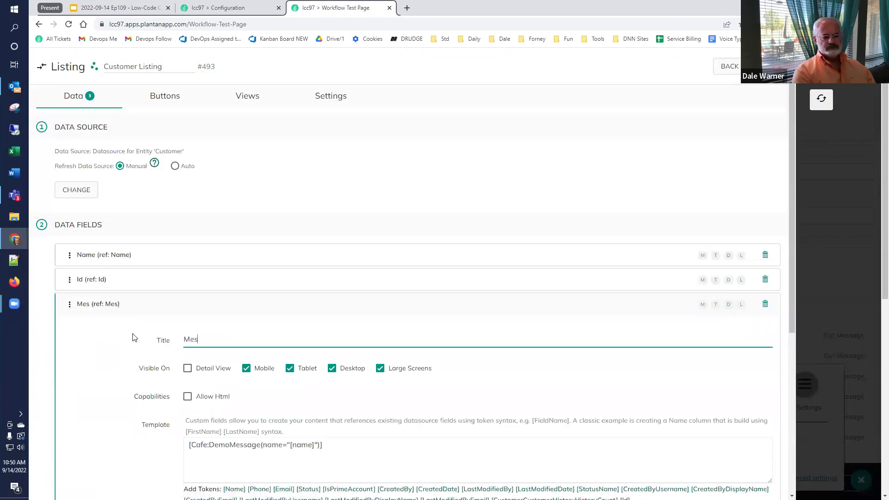
{"action": "type", "text": "sage from Workflo"}
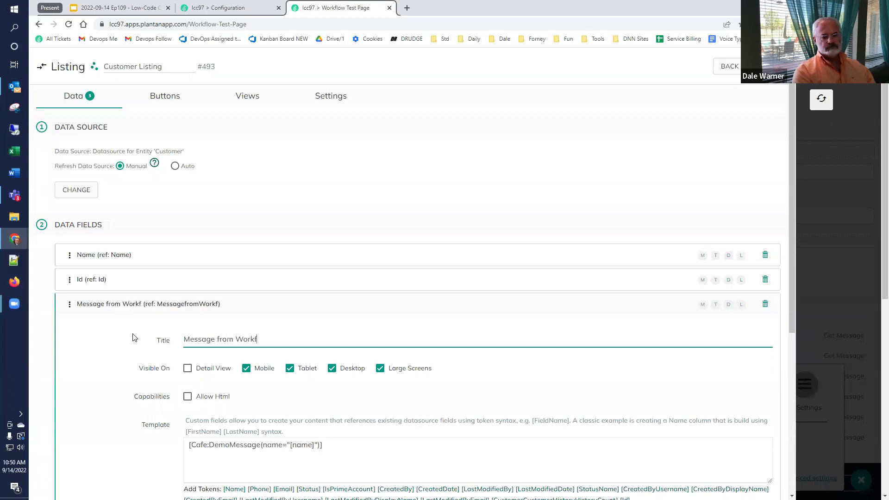
{"action": "type", "text": "w"}
{"action": "left_click", "coordinate": [830, 99]}
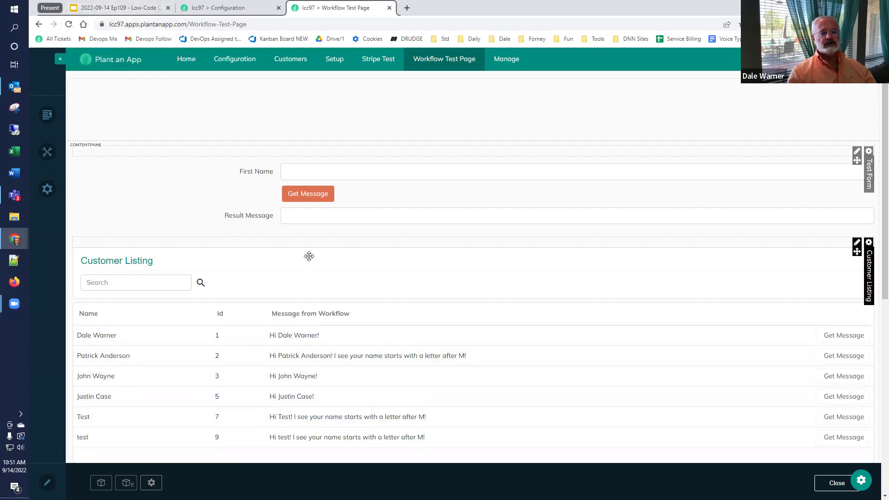
Switch to the Google Slides deck and show the Workflows slide on known limitations.
{"action": "left_click", "coordinate": [218, 8]}
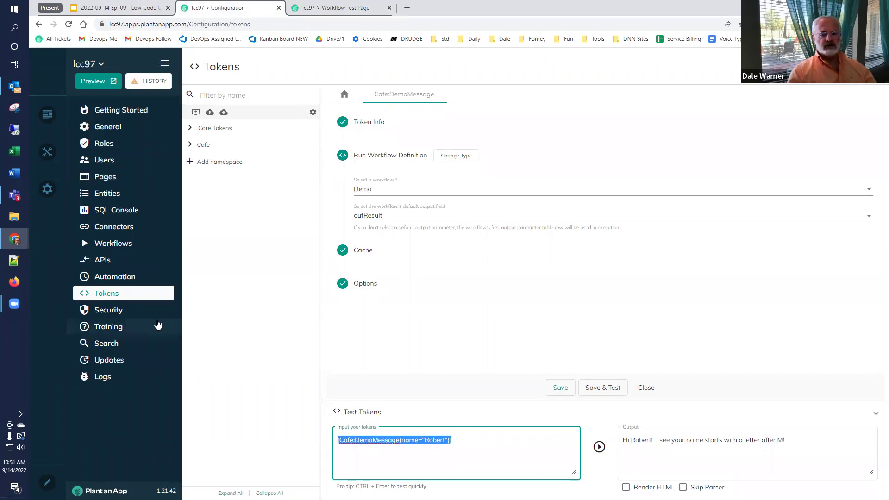
{"action": "left_click", "coordinate": [100, 8]}
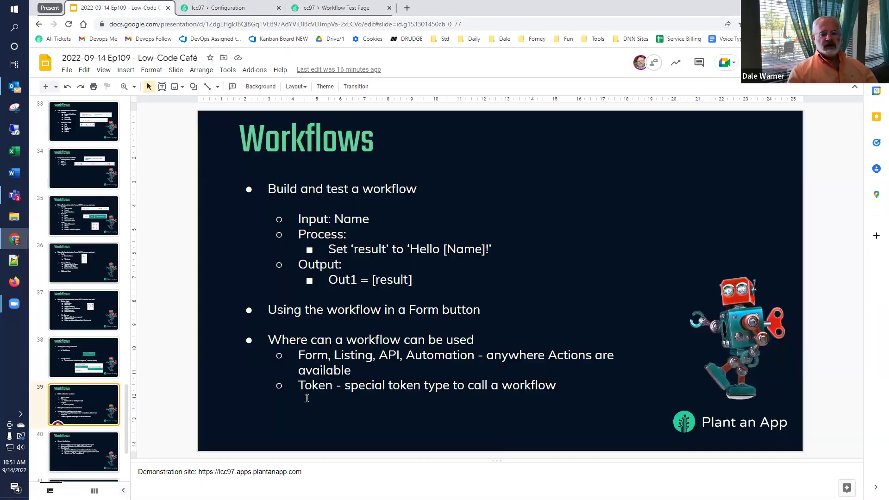
{"action": "left_click", "coordinate": [52, 449]}
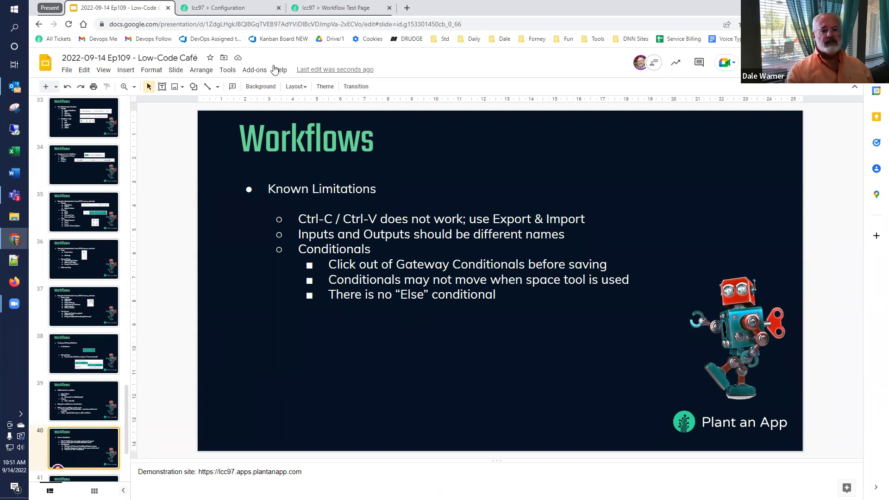
Open the Demo workflow for editing in Plant an App and export the "Create our result token" action, copying its JSON.
{"action": "left_click", "coordinate": [209, 7]}
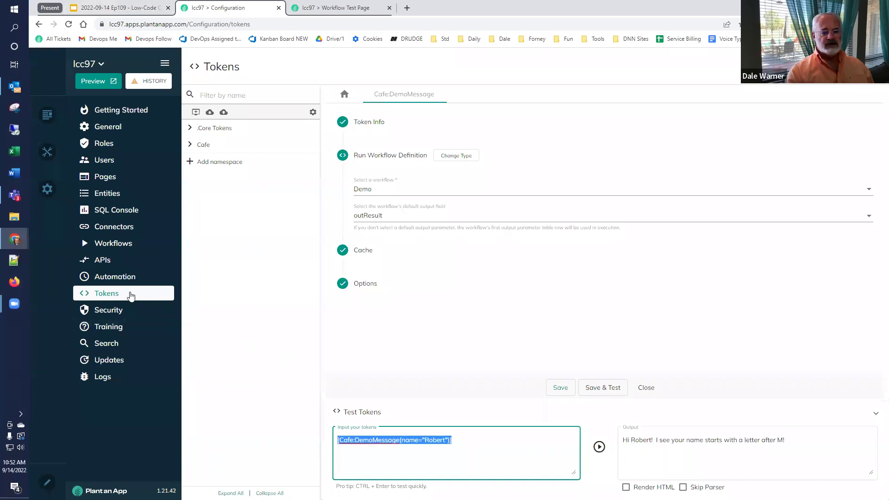
{"action": "left_click", "coordinate": [151, 249]}
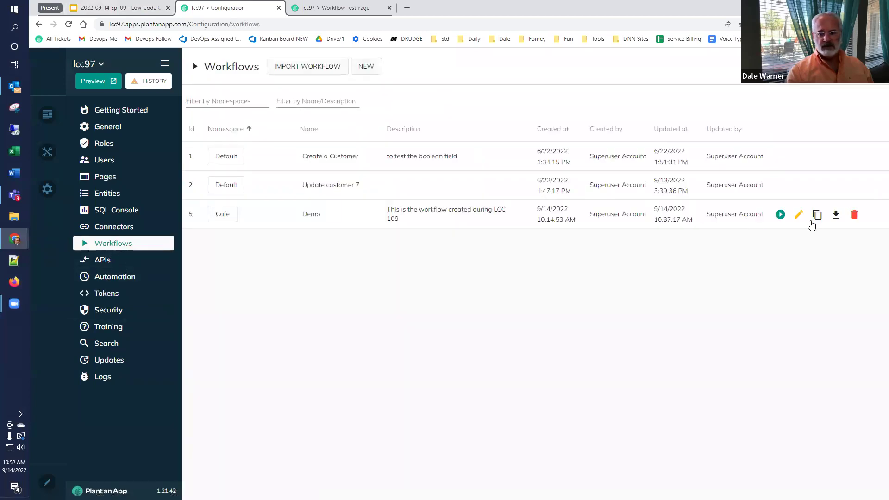
{"action": "left_click", "coordinate": [799, 215]}
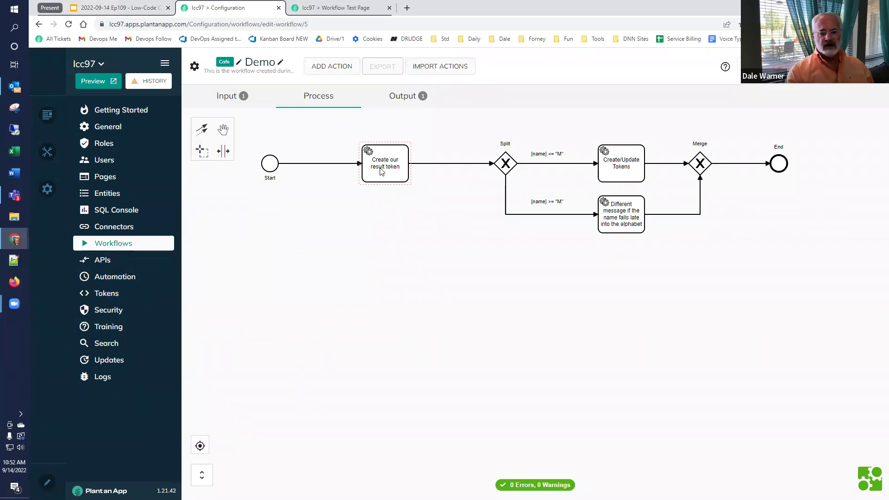
{"action": "left_click", "coordinate": [382, 172]}
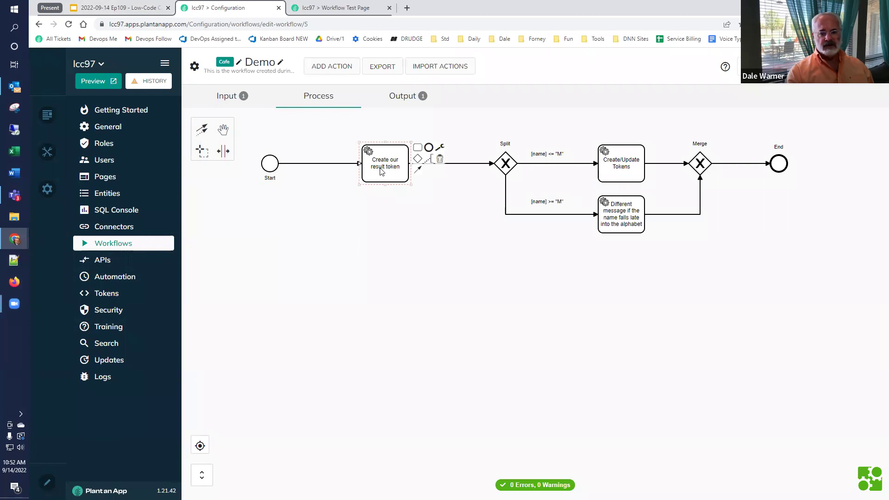
{"action": "left_click", "coordinate": [382, 68]}
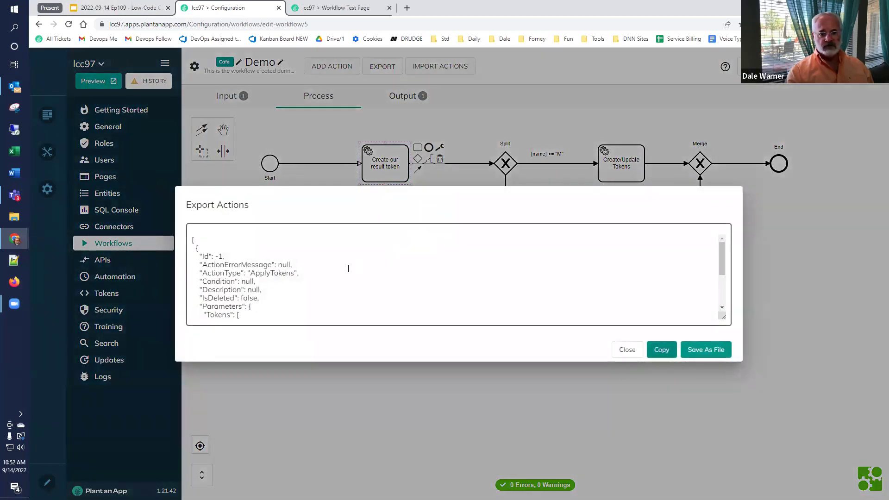
{"action": "left_click", "coordinate": [628, 353]}
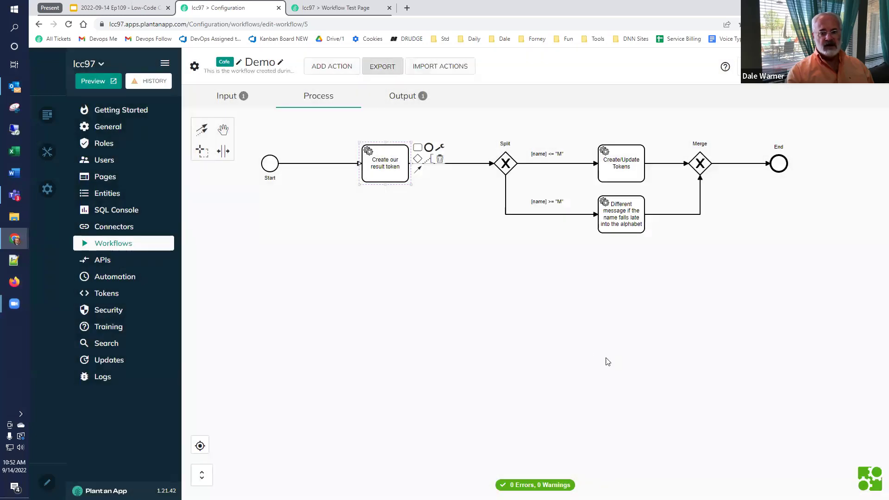
Import the copied action JSON into the Demo workflow and check the imported Create/Update Tokens action's settings.
{"action": "left_click", "coordinate": [440, 67]}
{"action": "left_click", "coordinate": [389, 272]}
{"action": "key", "text": "ctrl+v"}
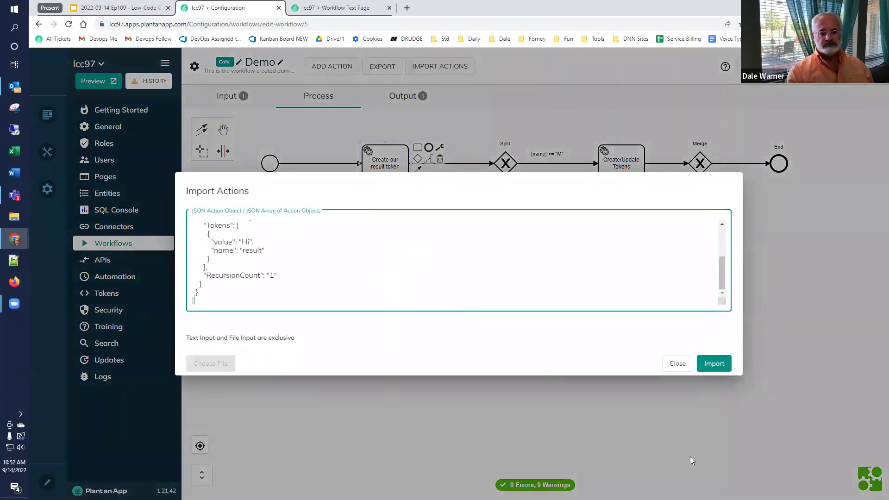
{"action": "left_click", "coordinate": [701, 364]}
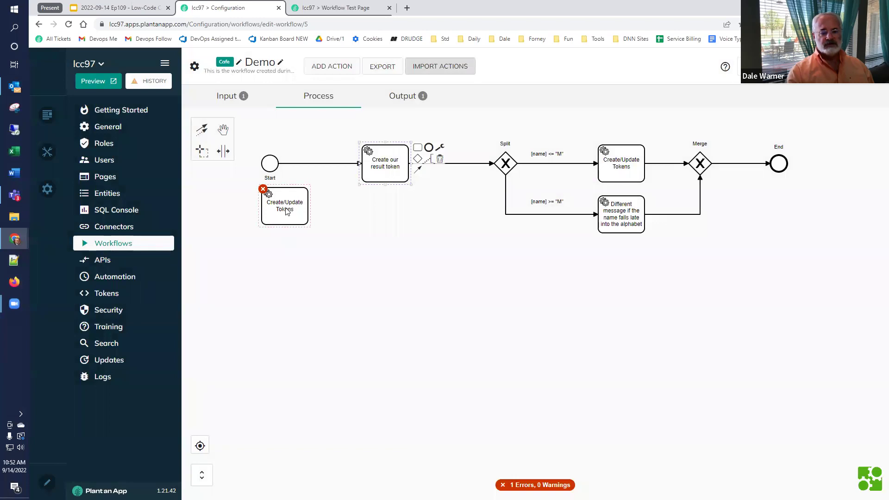
{"action": "double_click", "coordinate": [283, 223]}
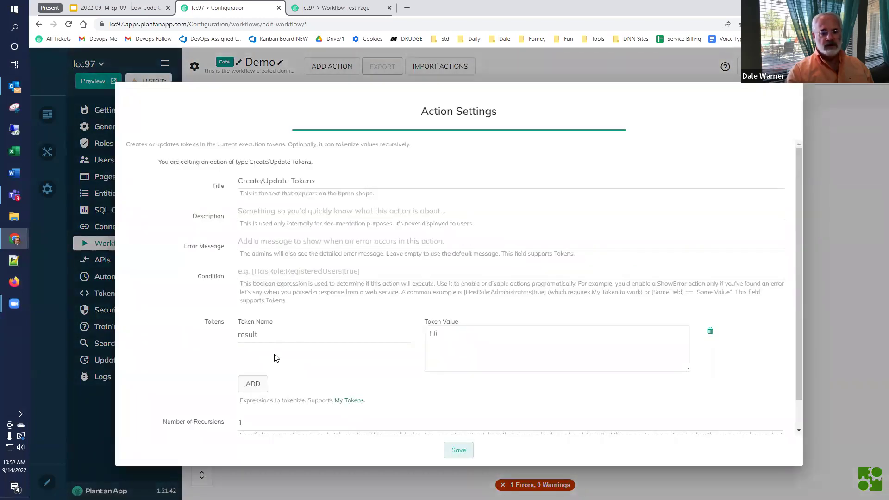
{"action": "scroll", "coordinate": [268, 291], "scroll_direction": "down", "scroll_amount": 2}
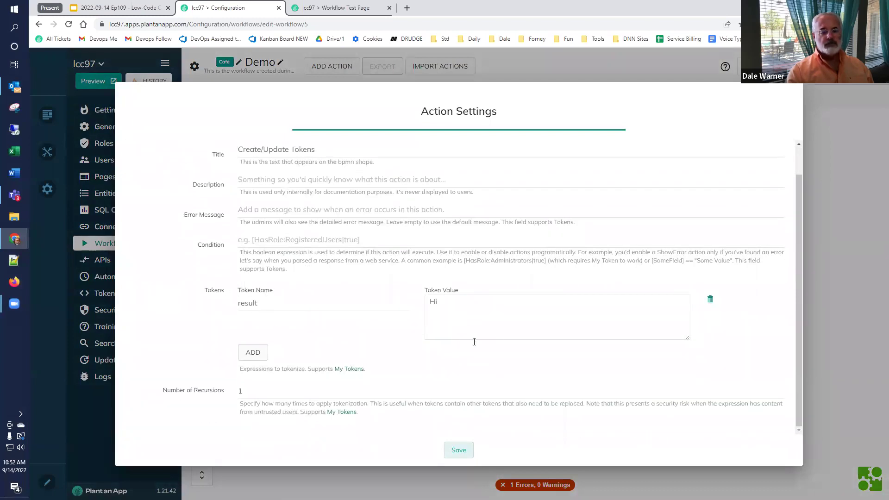
{"action": "left_click", "coordinate": [458, 451]}
Compare the Demo workflow's input and output parameter names against the known limitations slide.
{"action": "left_click", "coordinate": [90, 7]}
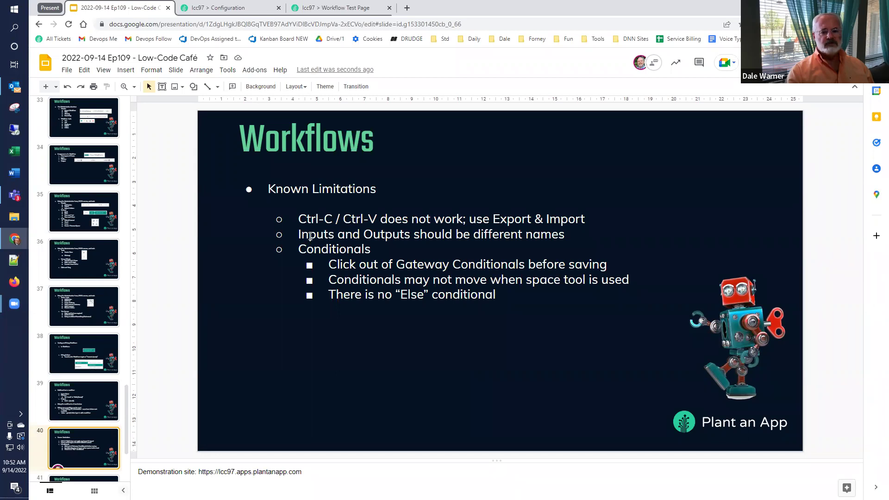
{"action": "left_click", "coordinate": [234, 8]}
{"action": "left_click", "coordinate": [223, 99]}
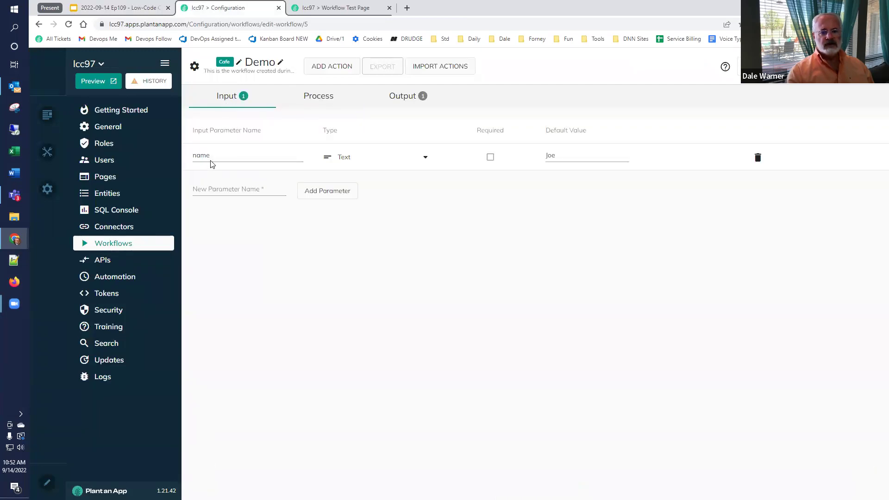
{"action": "left_click", "coordinate": [403, 95]}
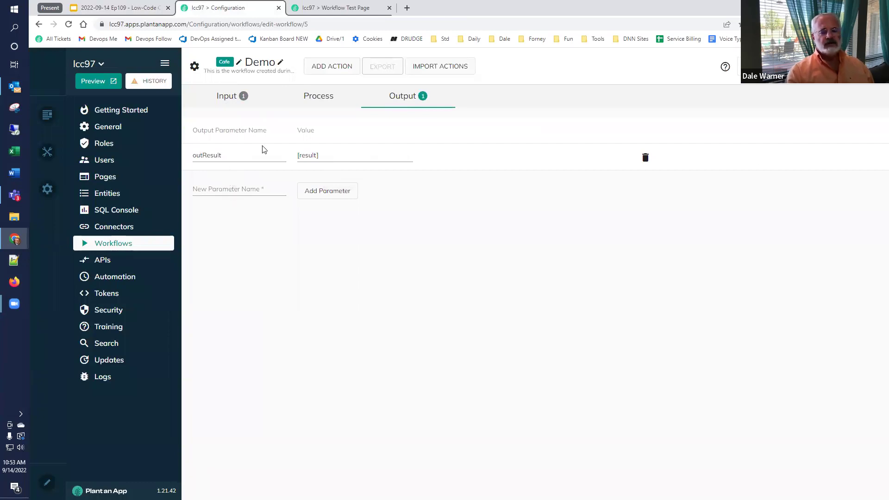
{"action": "left_click", "coordinate": [226, 98]}
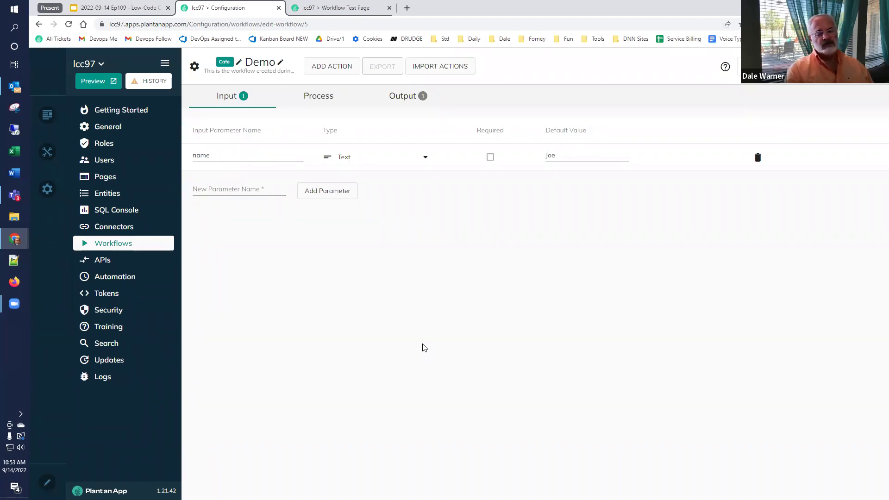
{"action": "left_click", "coordinate": [125, 11]}
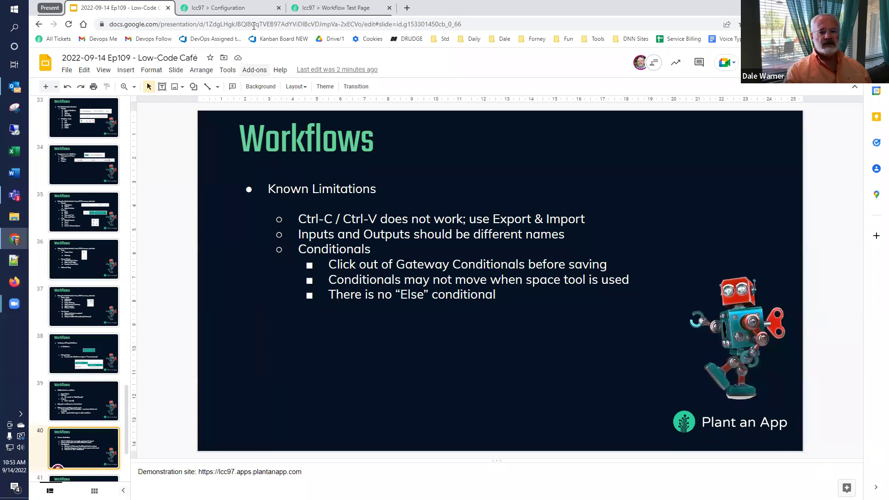
Delete the unconnected, imported Create/Update Tokens action from the Demo workflow's process.
{"action": "left_click", "coordinate": [250, 11]}
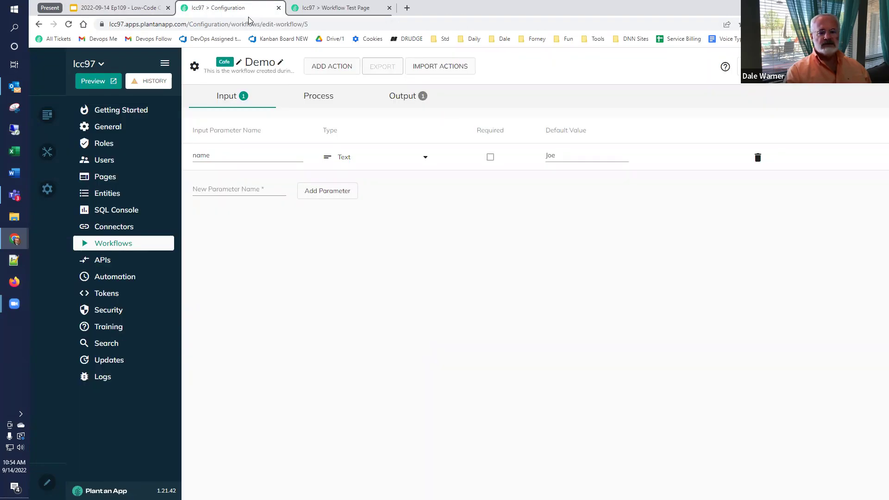
{"action": "left_click", "coordinate": [313, 97]}
{"action": "left_click", "coordinate": [304, 203]}
{"action": "left_click", "coordinate": [339, 200]}
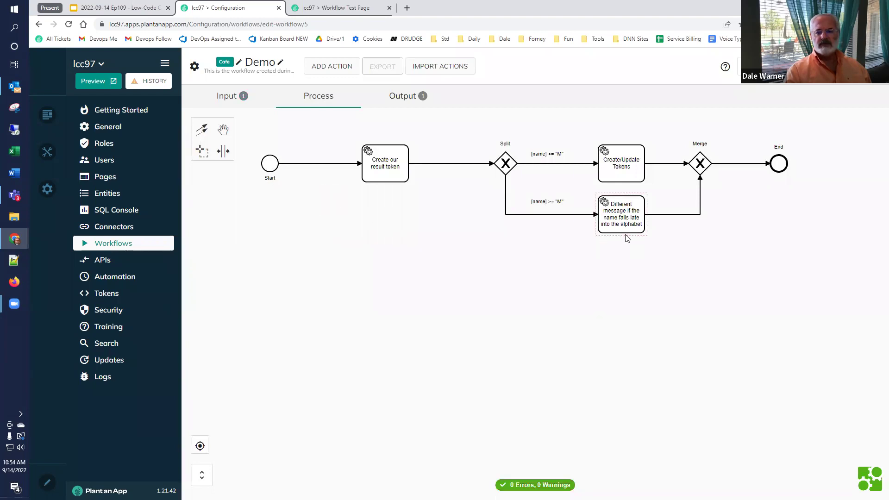
Open the [name] >= "M" gateway condition for editing and leave it by deselecting on the empty canvas.
{"action": "left_click", "coordinate": [554, 204]}
{"action": "double_click", "coordinate": [559, 204]}
{"action": "left_click", "coordinate": [687, 302]}
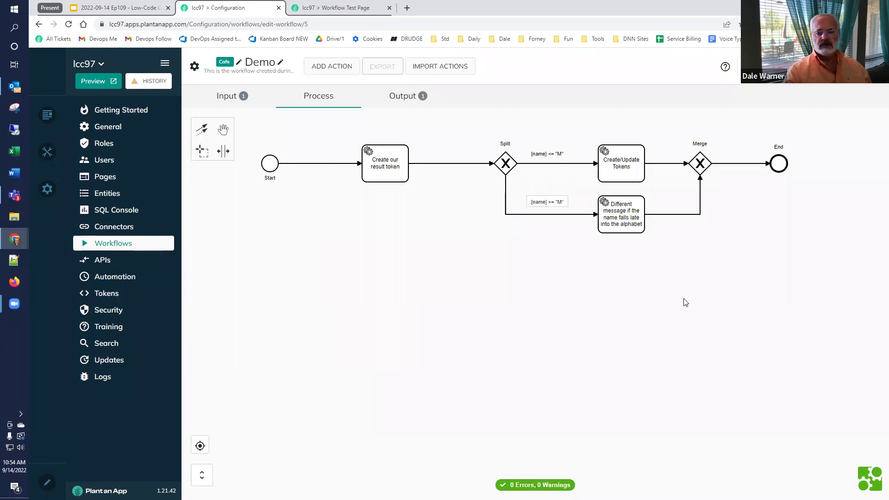
Try to save the Demo workflow with xxx added on a second line of the [name] >= "M" condition while it is still being edited.
{"action": "key", "text": "Return"}
{"action": "type", "text": "xxx"}
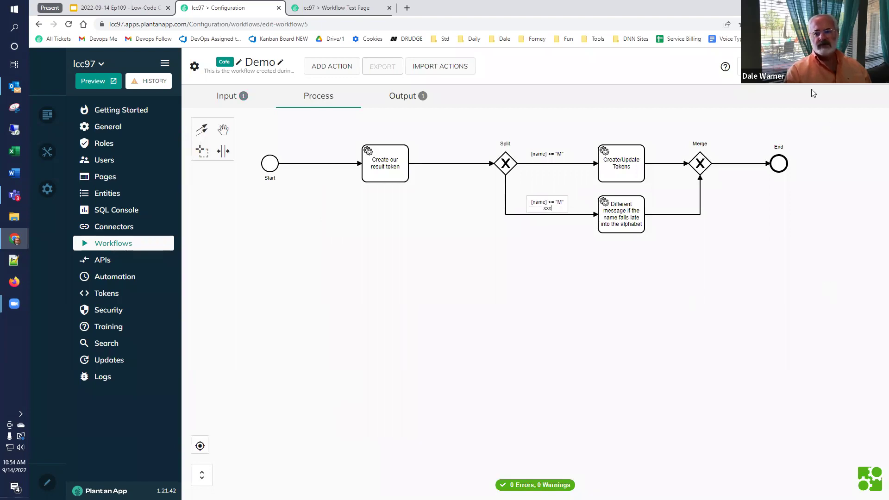
{"action": "left_click", "coordinate": [808, 66]}
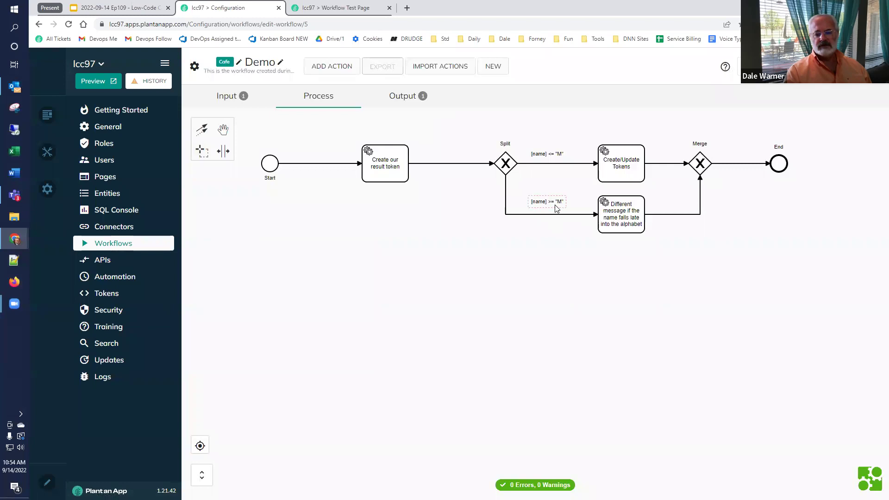
Extend the lower branch's gateway condition to [name] >= "M" && true and leave its editor before saving.
{"action": "double_click", "coordinate": [555, 202]}
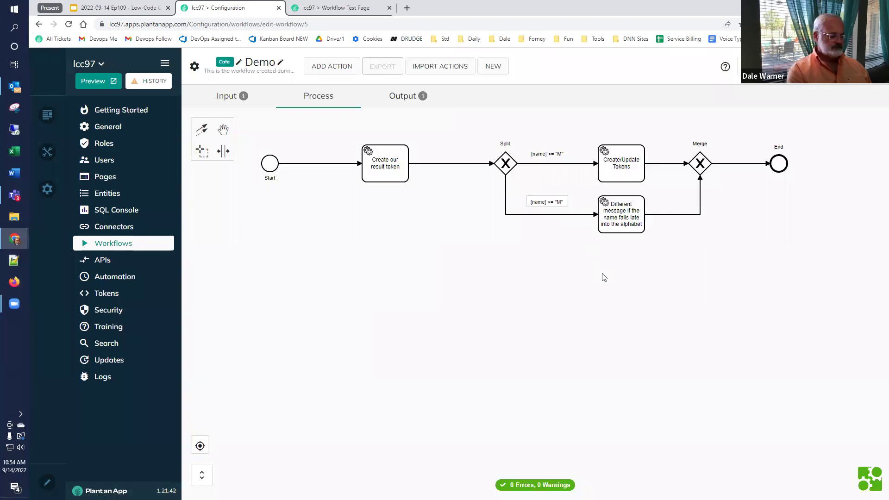
{"action": "type", "text": "&&"}
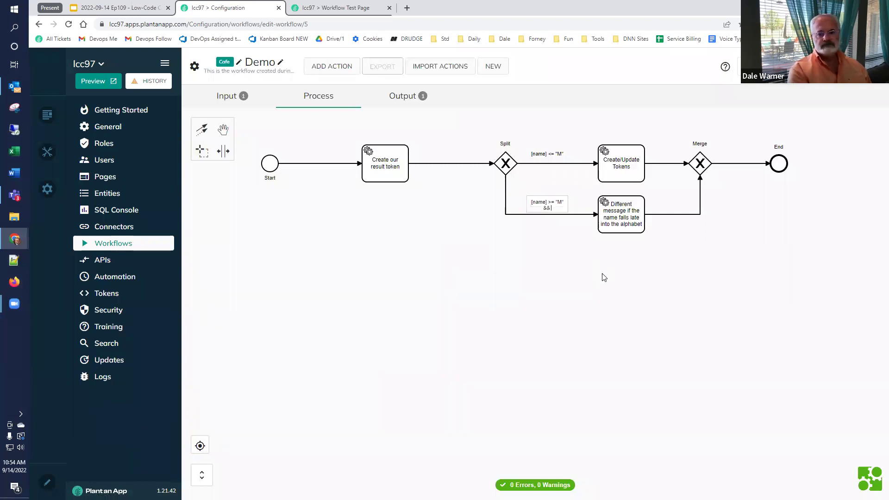
{"action": "type", "text": " true"}
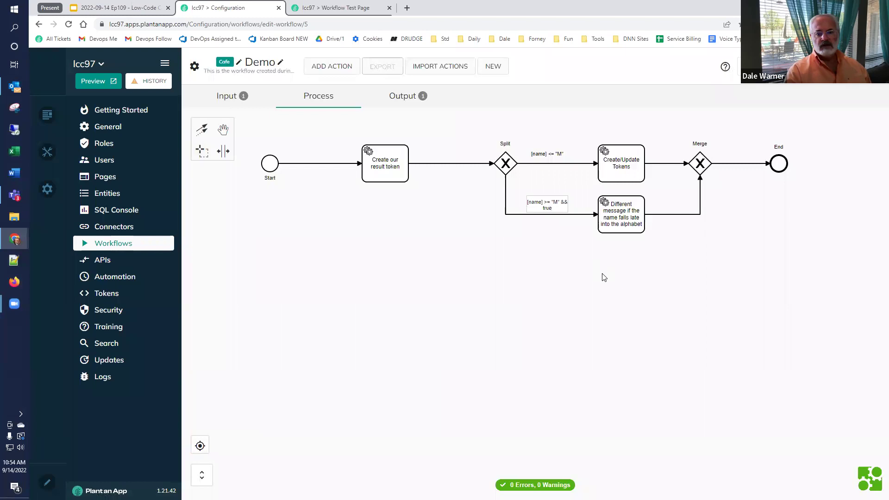
{"action": "left_click", "coordinate": [591, 277]}
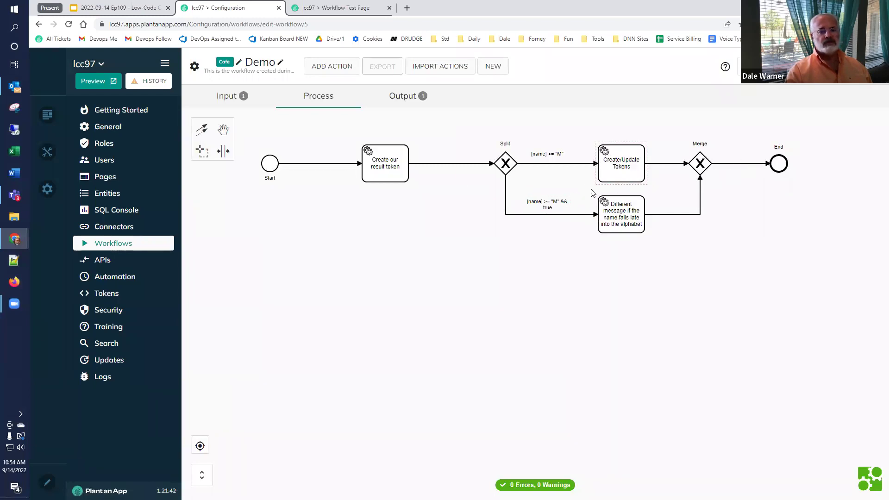
Check the known limitations slide and use the space tool to widen the gap between the Split gateway and its two branch actions.
{"action": "left_click", "coordinate": [131, 11]}
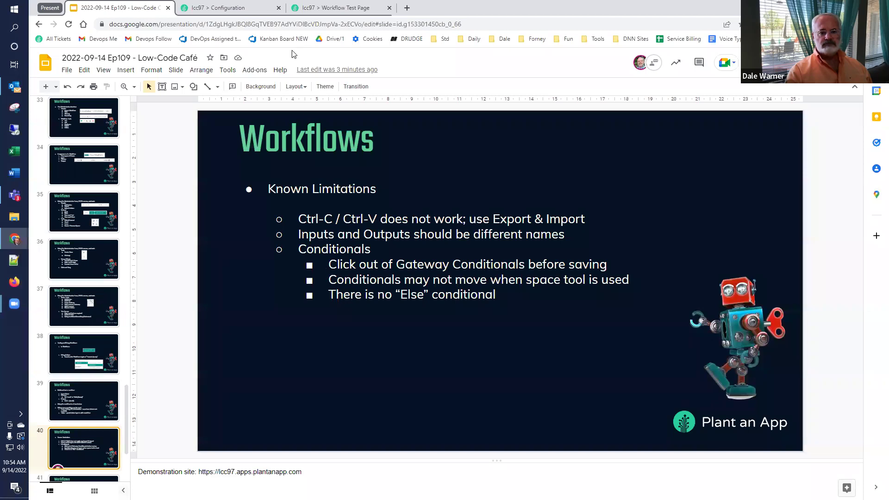
{"action": "mouse_move", "coordinate": [255, 10]}
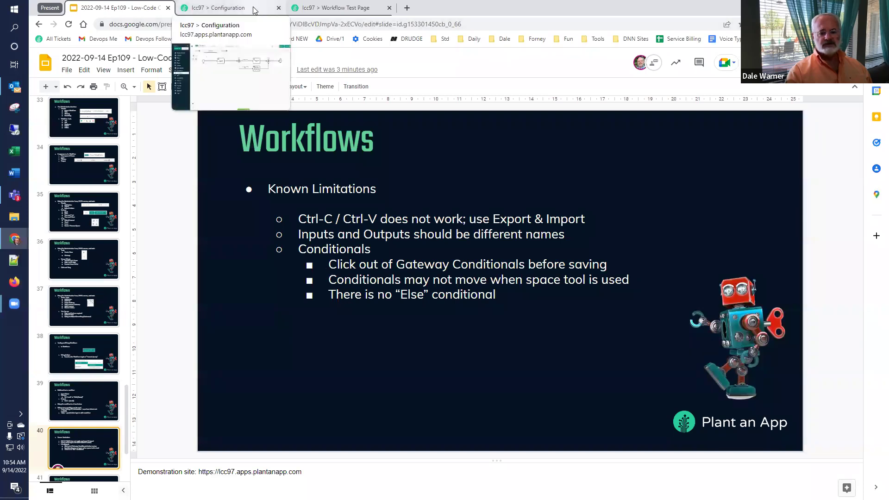
{"action": "left_click", "coordinate": [256, 10]}
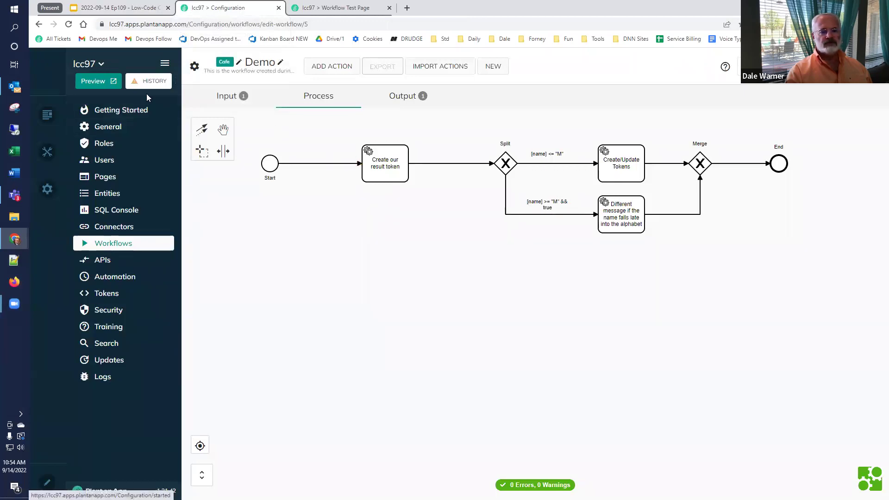
{"action": "left_click", "coordinate": [223, 151]}
{"action": "left_click_drag", "start_coordinate": [573, 131], "coordinate": [652, 132]}
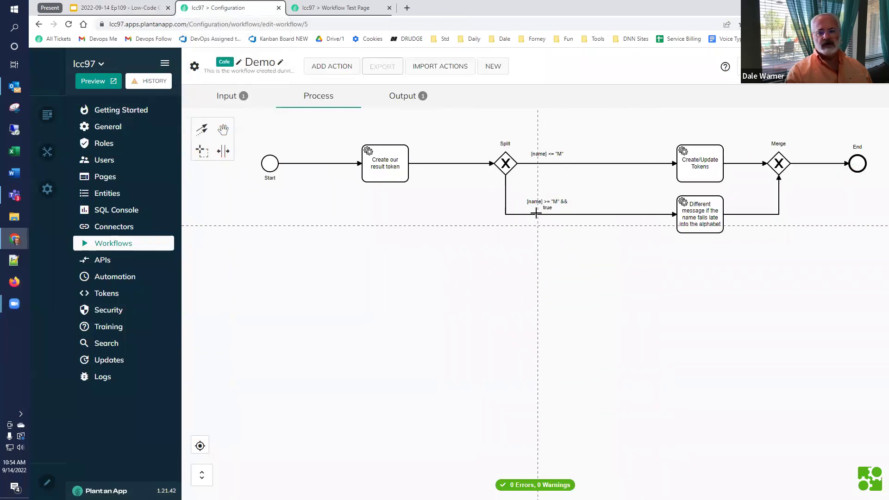
Move both gateway condition labels along their connectors to about midway between the Split gateway and the branch actions.
{"action": "left_click", "coordinate": [426, 249]}
{"action": "left_click_drag", "start_coordinate": [547, 153], "coordinate": [603, 154]}
{"action": "left_click_drag", "start_coordinate": [551, 207], "coordinate": [606, 206]}
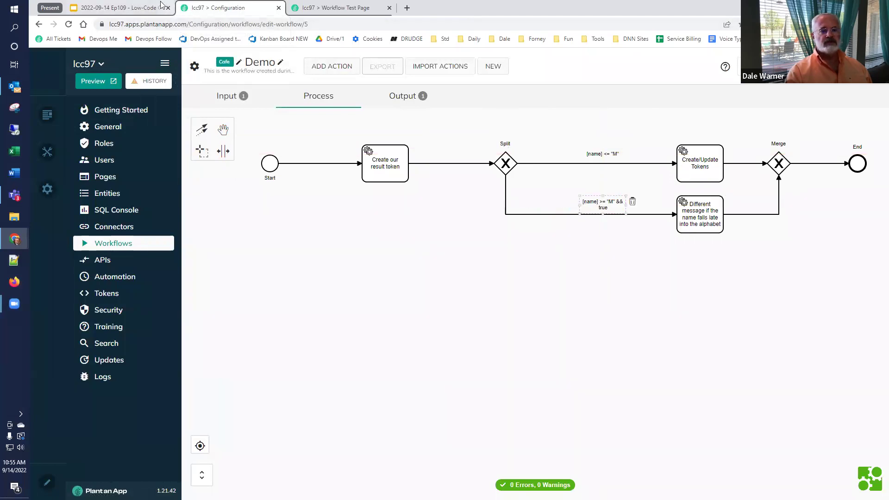
Review the missing "Else" conditional limitation against the workflow's branches and open the Advanced Concepts slide.
{"action": "left_click", "coordinate": [134, 8]}
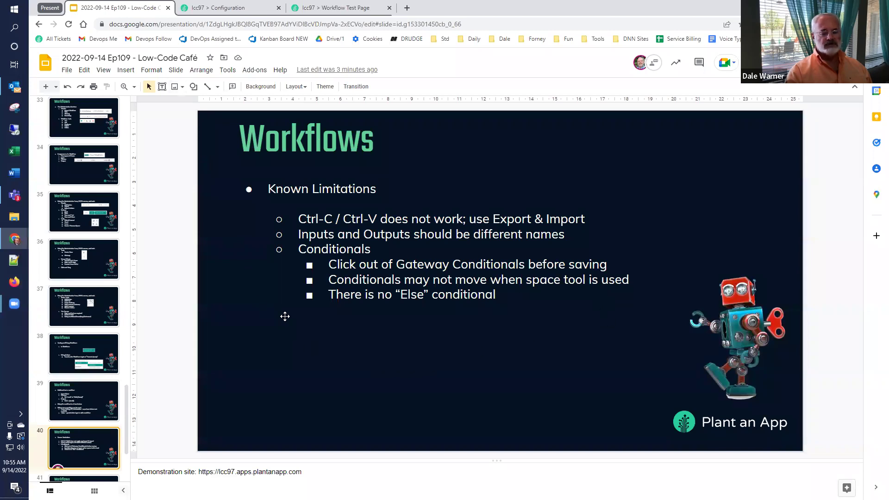
{"action": "left_click", "coordinate": [218, 8]}
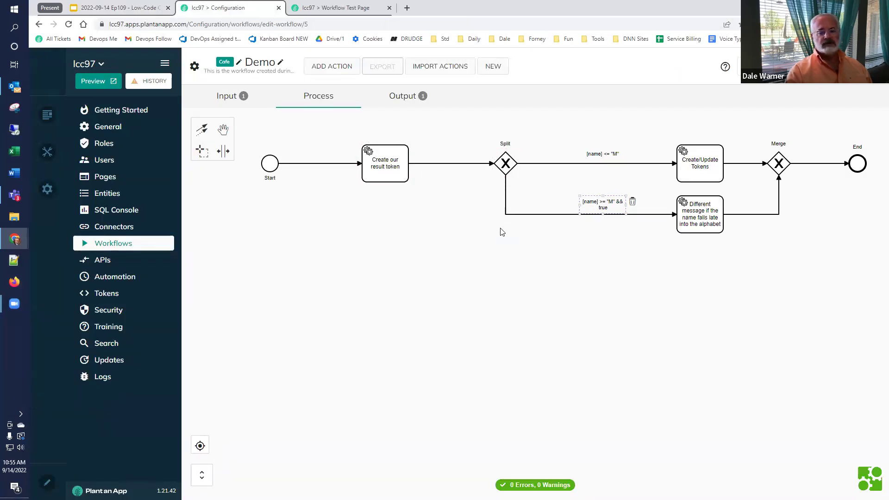
{"action": "key", "text": "ctrl+Page_Up"}
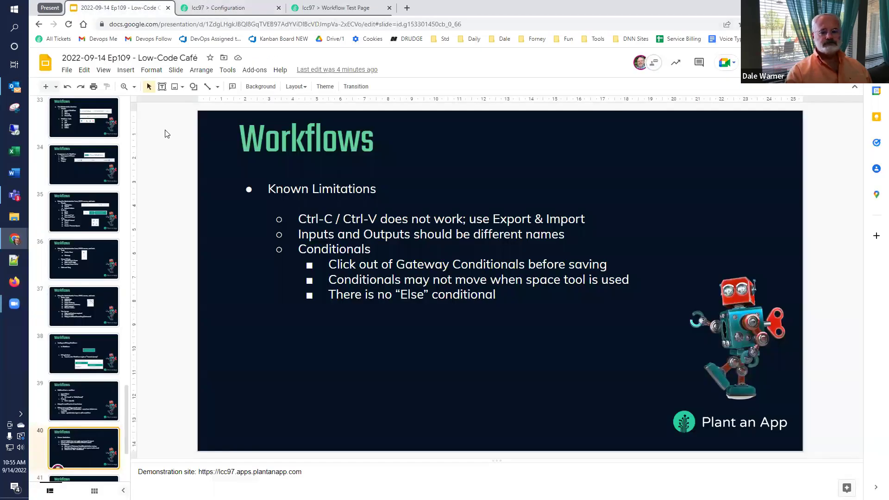
{"action": "scroll", "coordinate": [42, 369], "scroll_direction": "down", "scroll_amount": 3}
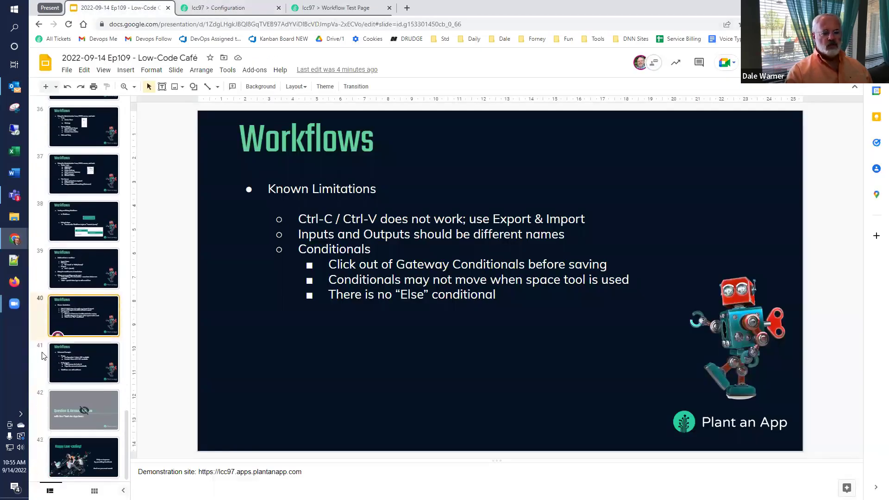
{"action": "left_click", "coordinate": [42, 369]}
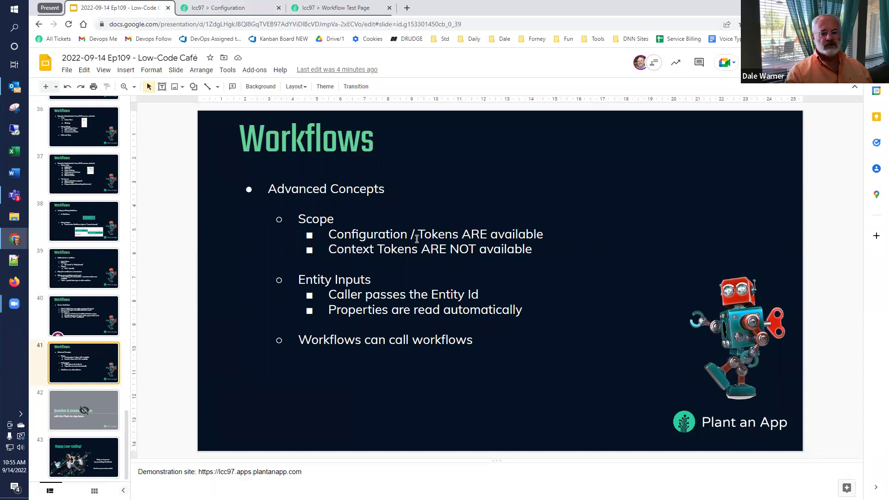
Set the result token's value to [get:himessage=Hi] in the Demo workflow's "Create our result token" action and save it.
{"action": "left_click", "coordinate": [240, 10]}
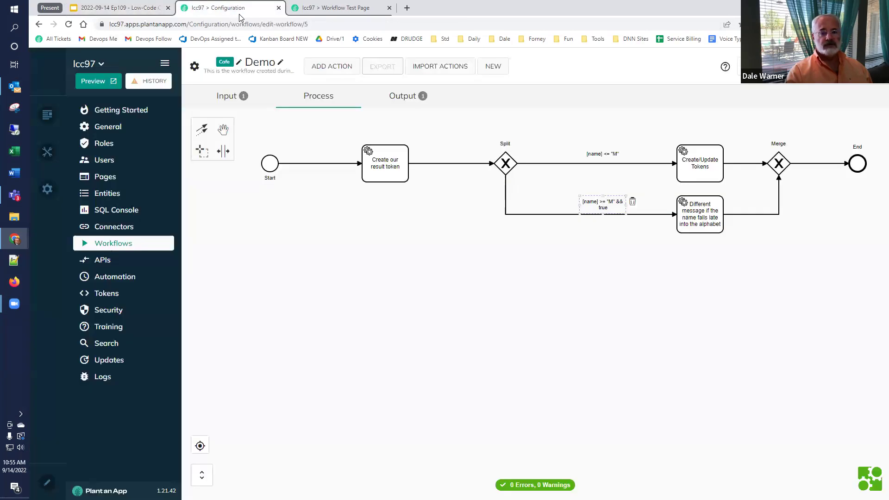
{"action": "double_click", "coordinate": [377, 173]}
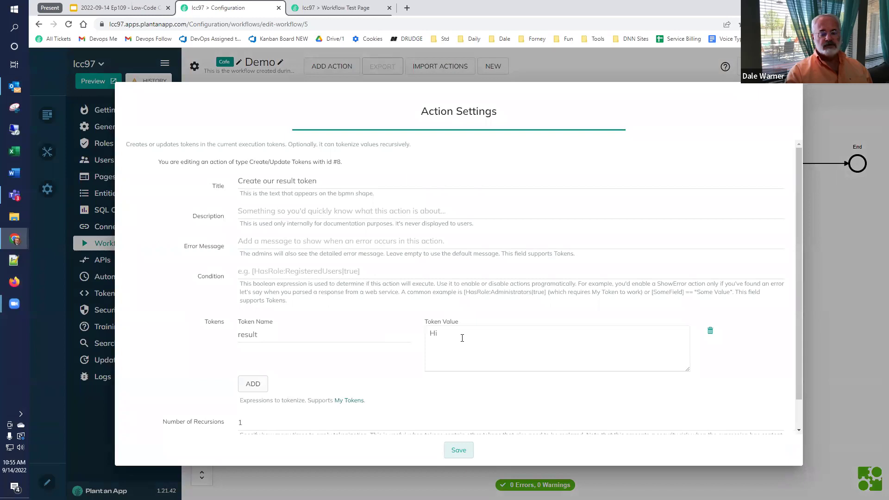
{"action": "left_click_drag", "start_coordinate": [465, 336], "coordinate": [387, 328]}
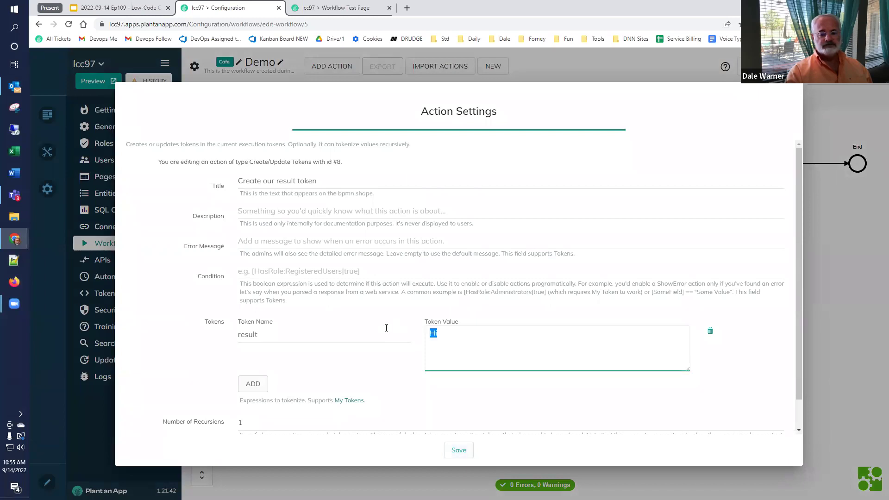
{"action": "type", "text": "[get"}
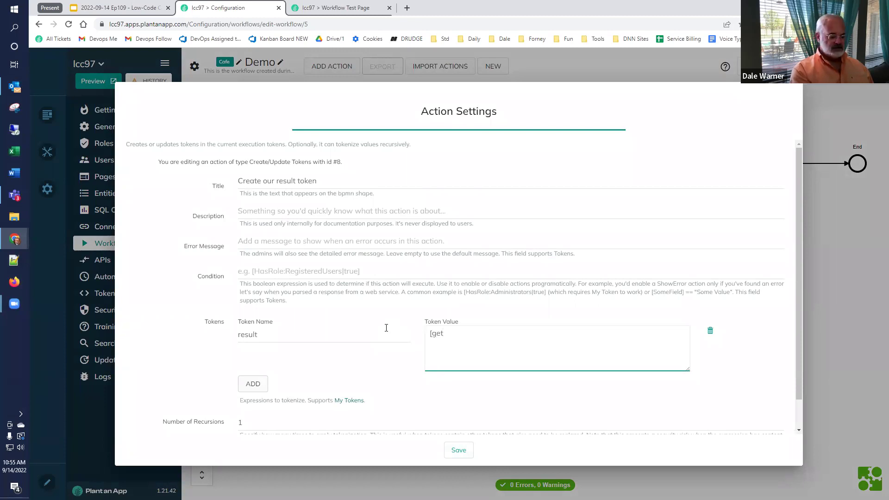
{"action": "type", "text": ":"}
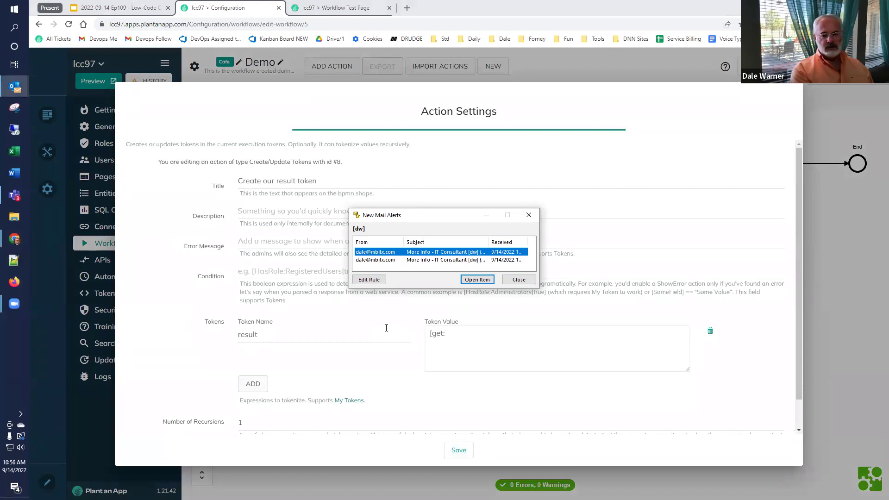
{"action": "left_click", "coordinate": [528, 215]}
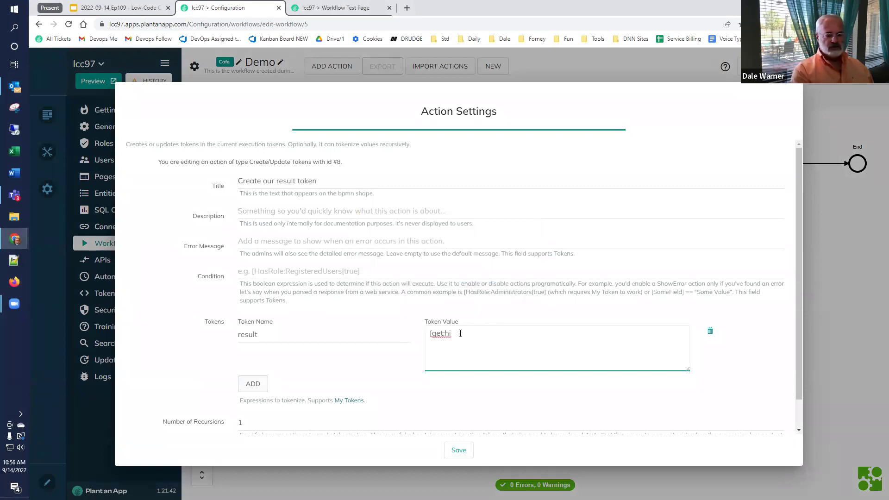
{"action": "type", "text": "message="}
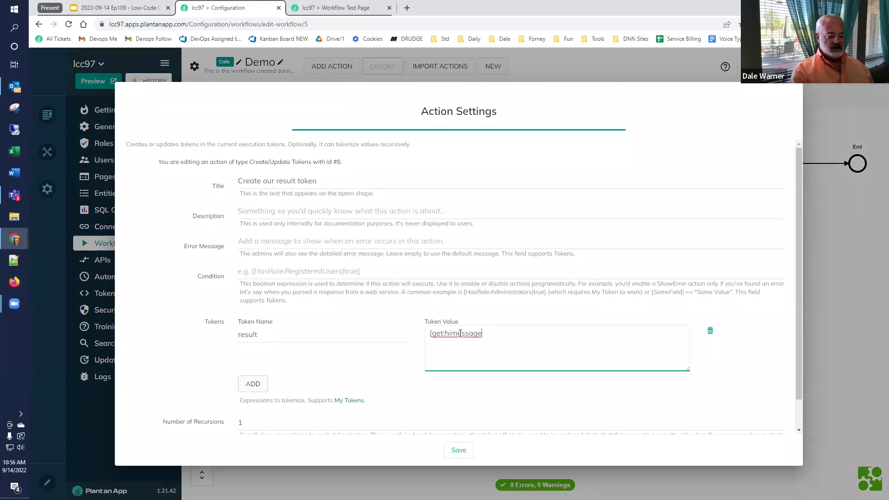
{"action": "type", "text": "Hi]"}
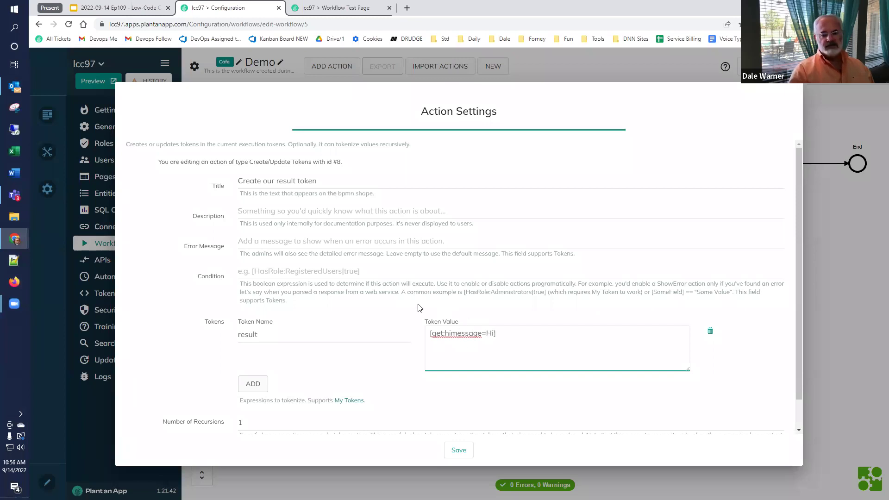
{"action": "left_click", "coordinate": [457, 451]}
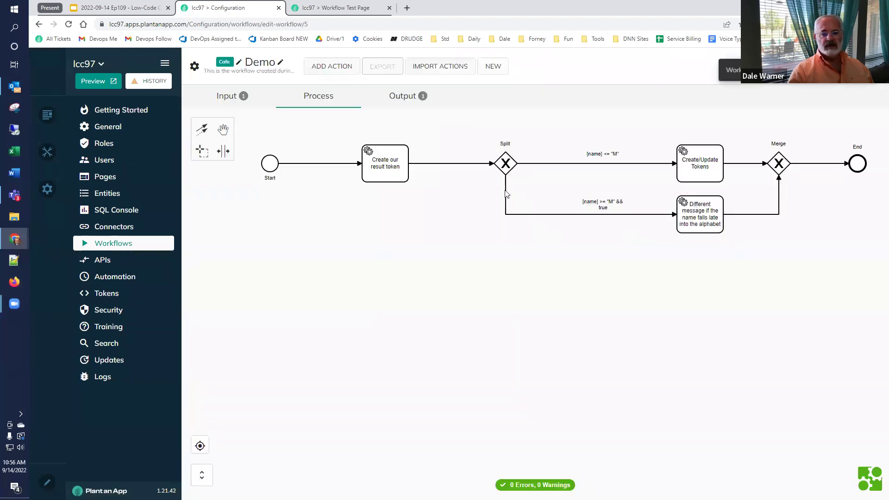
Test the workflow's default greeting by entering a first name on the Workflow Test Page and getting the message.
{"action": "left_click", "coordinate": [343, 8]}
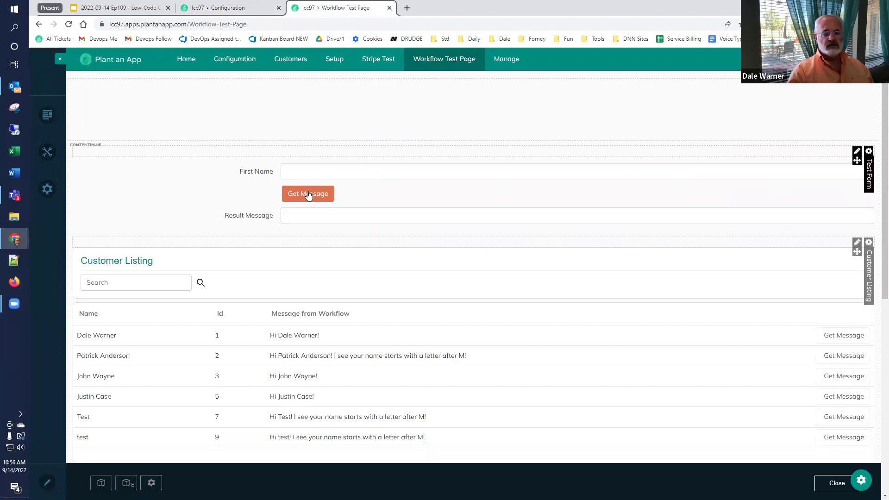
{"action": "left_click", "coordinate": [316, 176]}
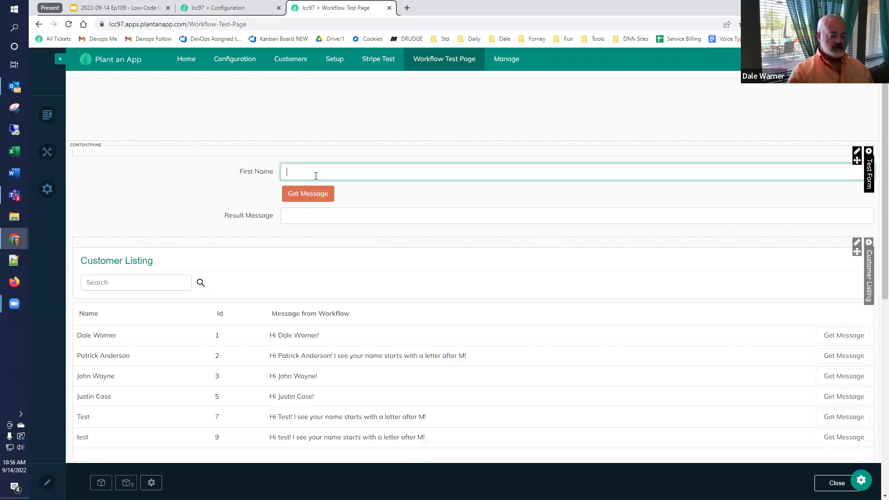
{"action": "type", "text": "Dale"}
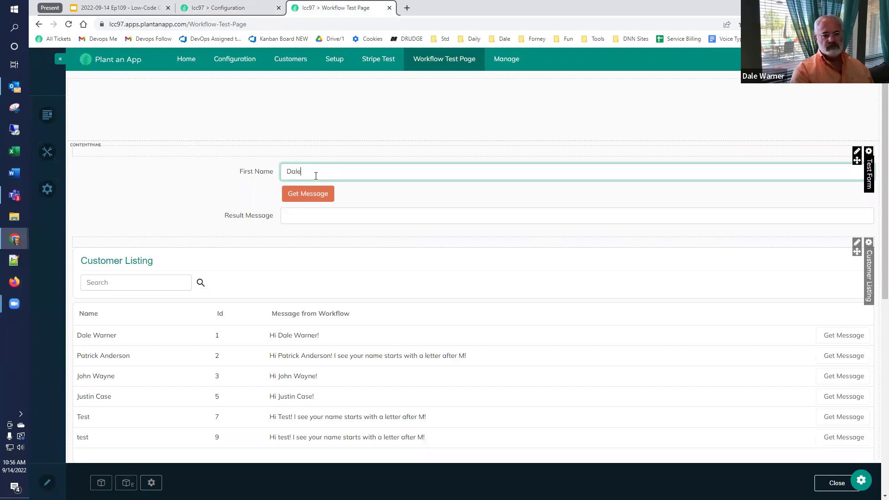
{"action": "left_click", "coordinate": [309, 196]}
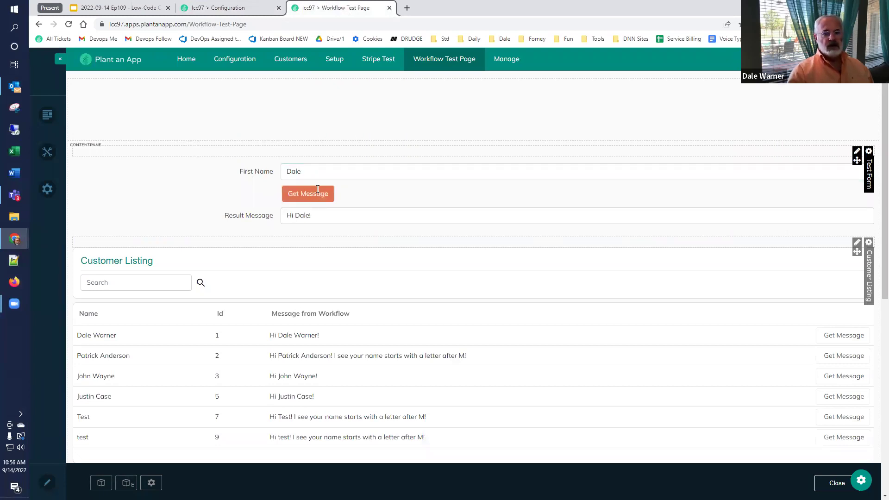
Load the Workflow Test Page with ?himessage=Hello added to its URL and get the message for the same first name.
{"action": "left_click", "coordinate": [294, 24]}
{"action": "left_click", "coordinate": [294, 24]}
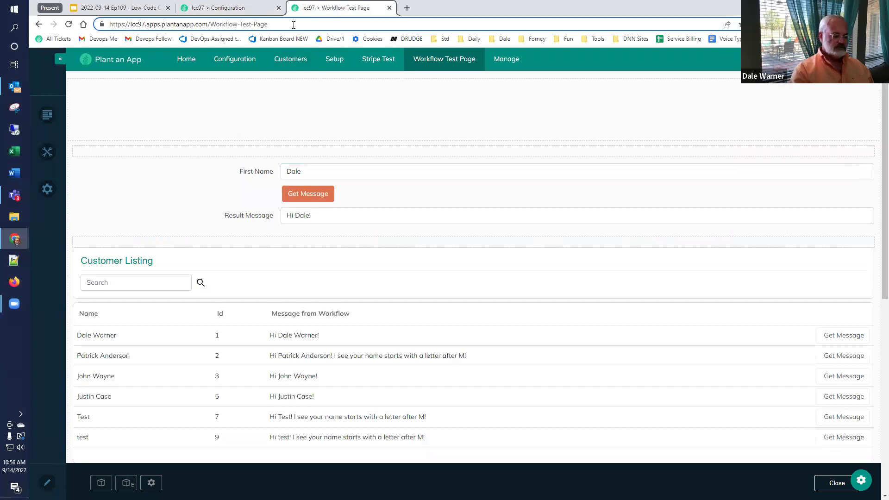
{"action": "type", "text": "?himess"}
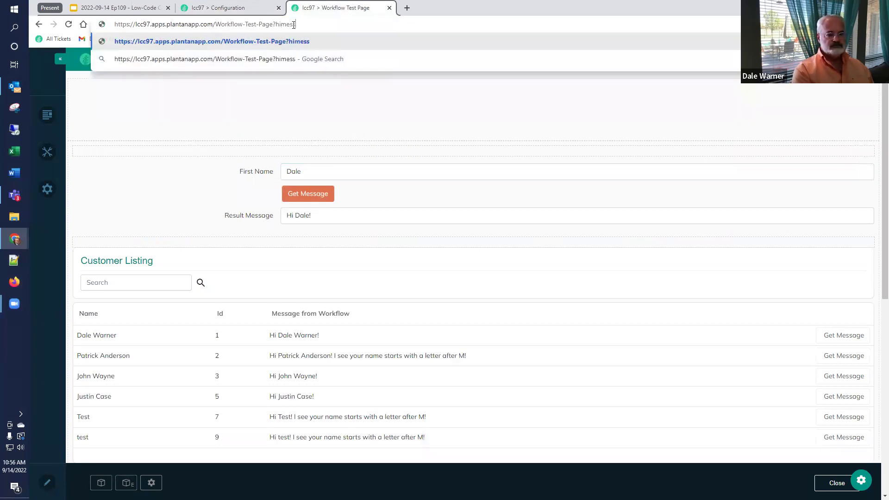
{"action": "type", "text": "age=Hello"}
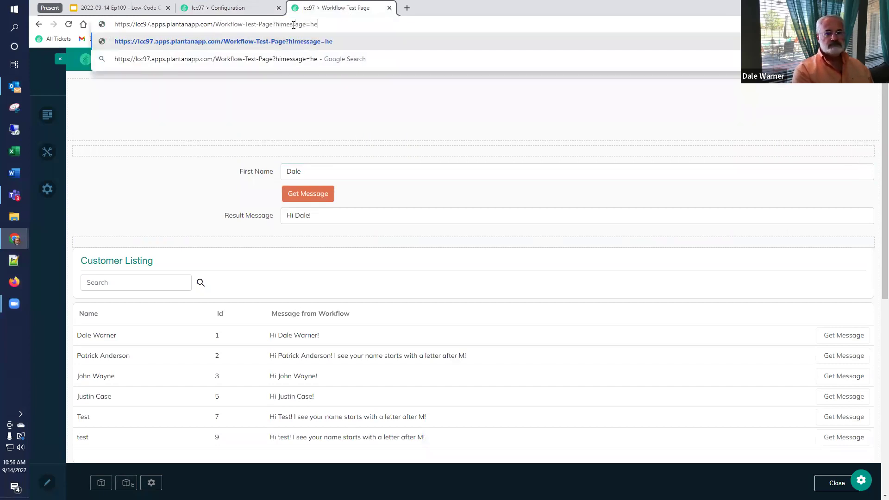
{"action": "key", "text": "Return"}
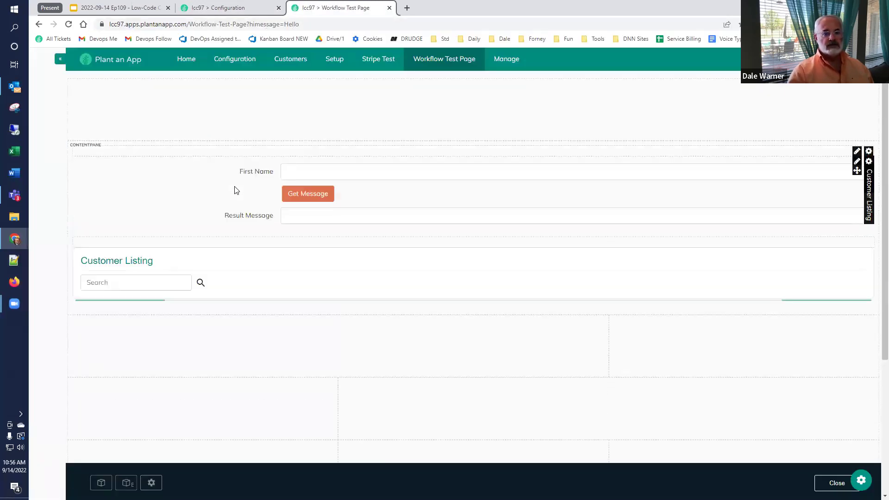
{"action": "left_click", "coordinate": [310, 179]}
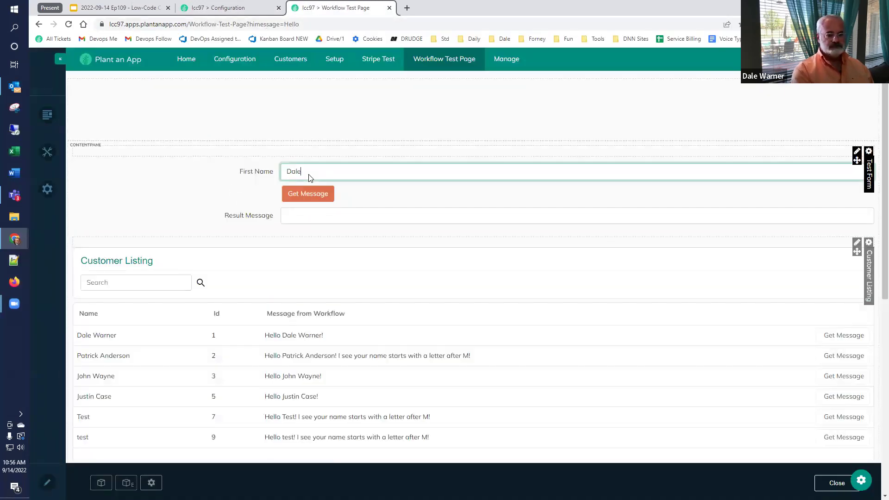
{"action": "left_click", "coordinate": [315, 193]}
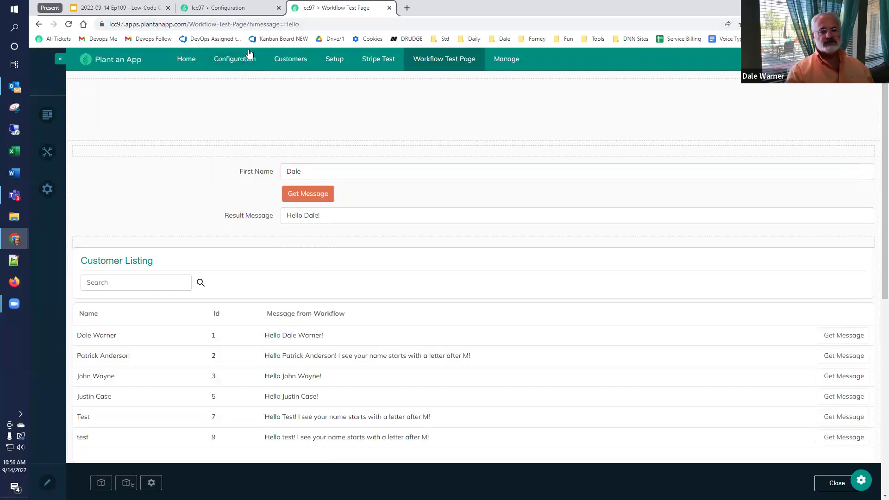
Review the Advanced Concepts slide's Scope points on configuration and context tokens against the Demo workflow and the Workflow Test Page.
{"action": "left_click", "coordinate": [244, 6]}
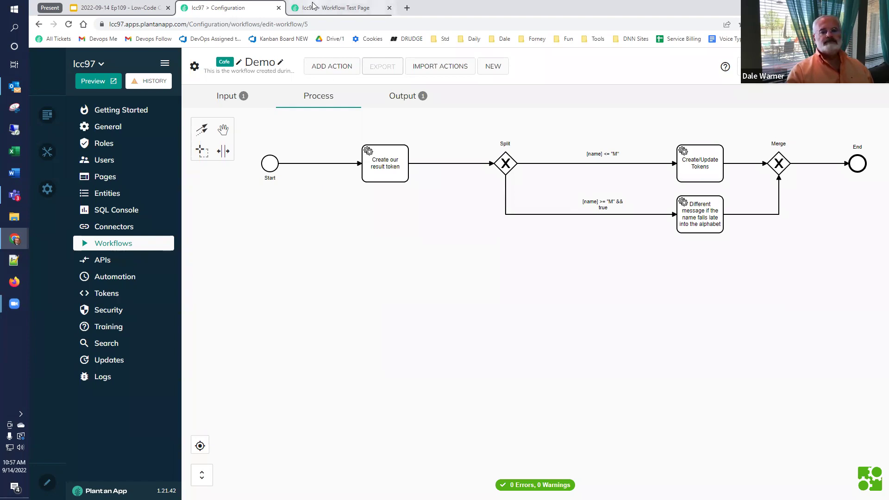
{"action": "left_click", "coordinate": [99, 7]}
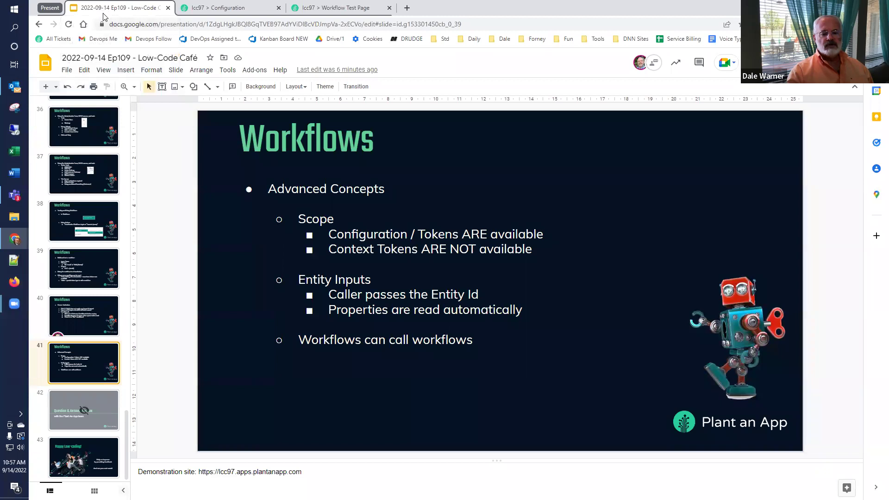
{"action": "left_click_drag", "start_coordinate": [328, 234], "coordinate": [541, 236]}
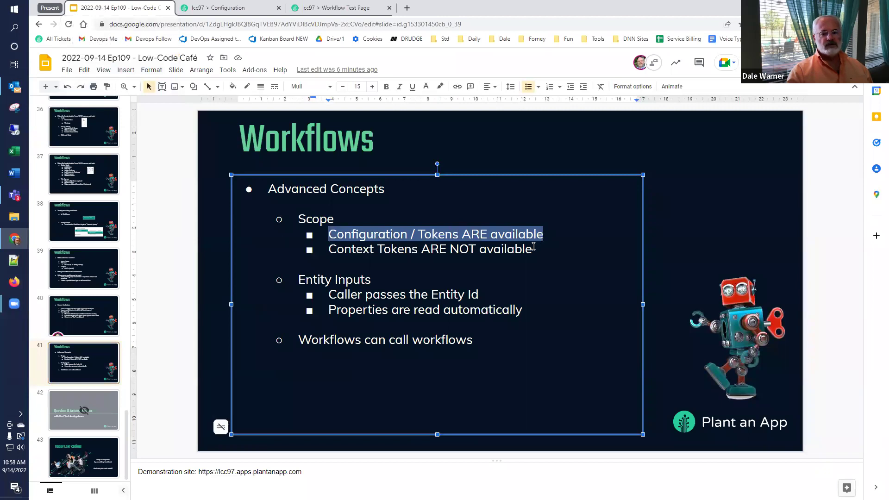
{"action": "left_click", "coordinate": [534, 252]}
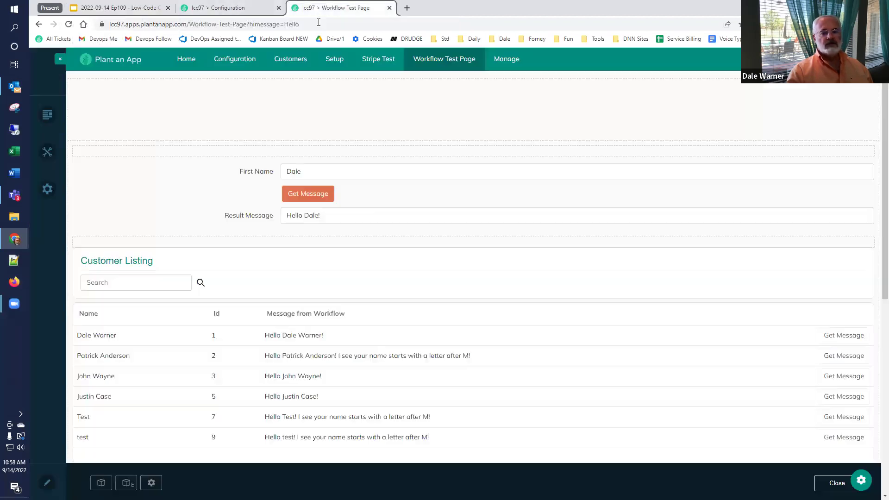
{"action": "left_click", "coordinate": [310, 10]}
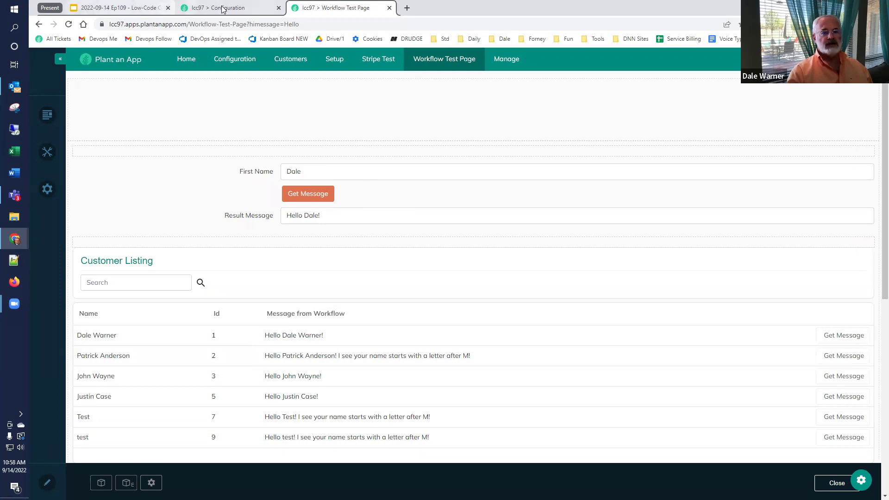
{"action": "key", "text": "ctrl+1"}
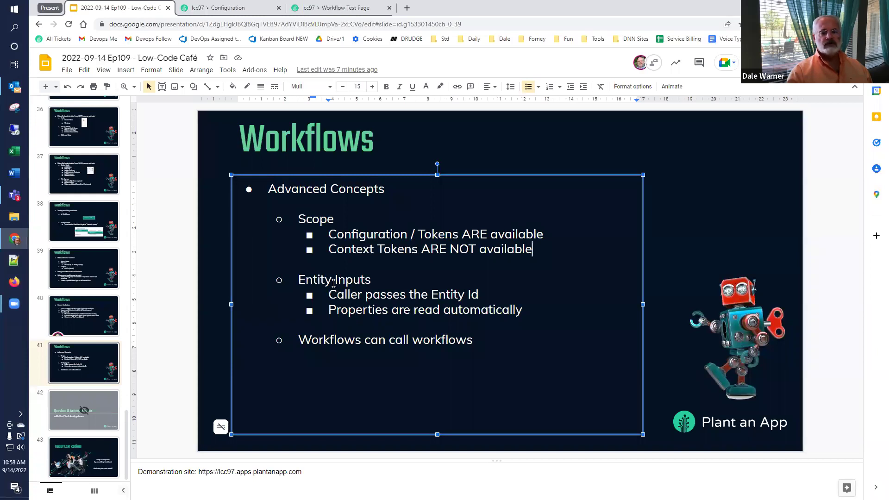
Add an input parameter named c to the Demo workflow with the Customer entity as its type.
{"action": "left_click", "coordinate": [218, 8]}
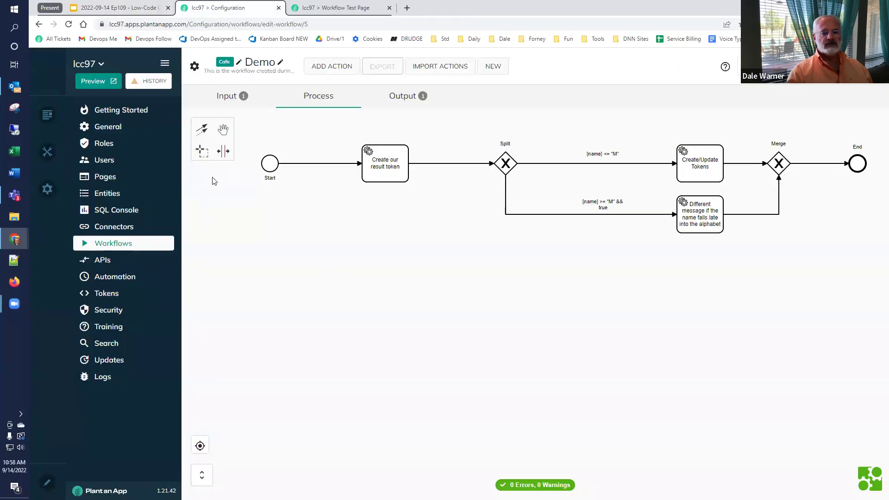
{"action": "left_click", "coordinate": [226, 97]}
{"action": "left_click", "coordinate": [225, 187]}
{"action": "type", "text": "c"}
{"action": "left_click", "coordinate": [318, 191]}
{"action": "left_click", "coordinate": [343, 184]}
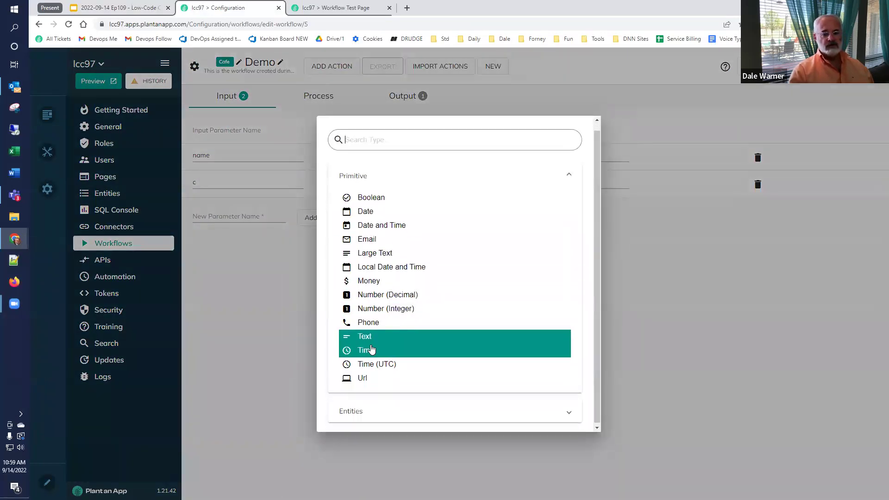
{"action": "left_click", "coordinate": [367, 414]}
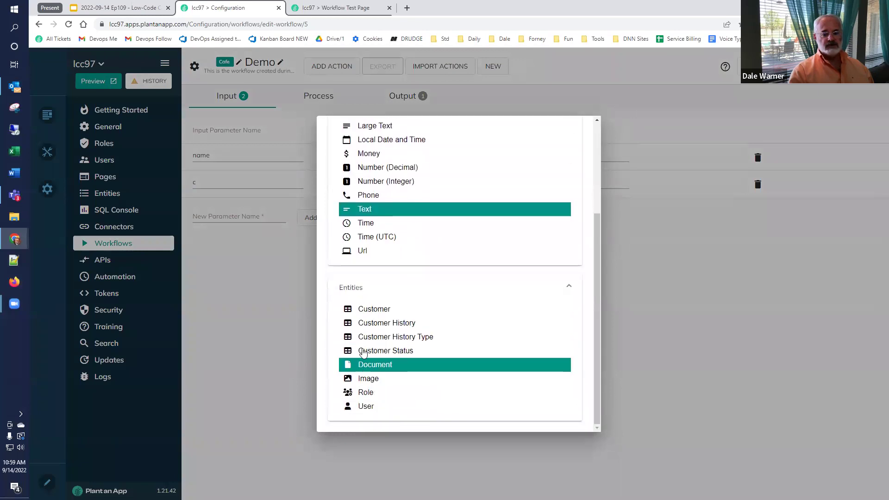
{"action": "left_click", "coordinate": [364, 309]}
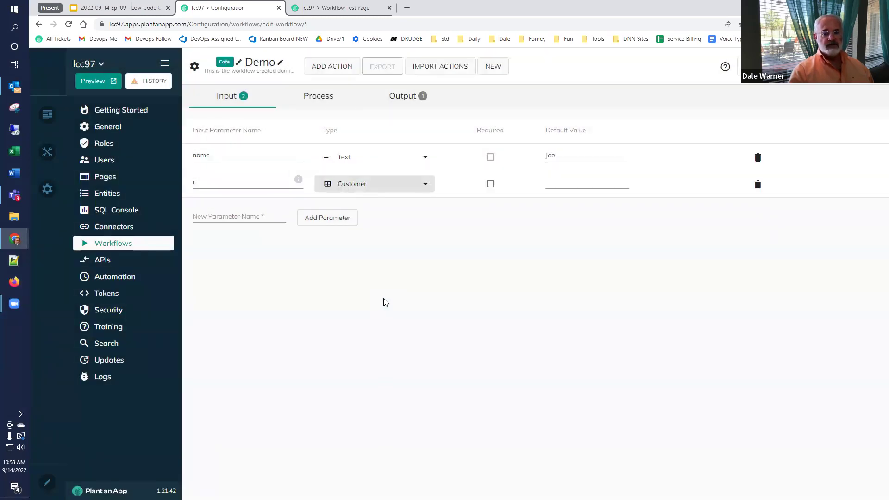
Set the c parameter's default value to 1 and check that Id in the Workflow Test Page's customer listing.
{"action": "left_click", "coordinate": [581, 184]}
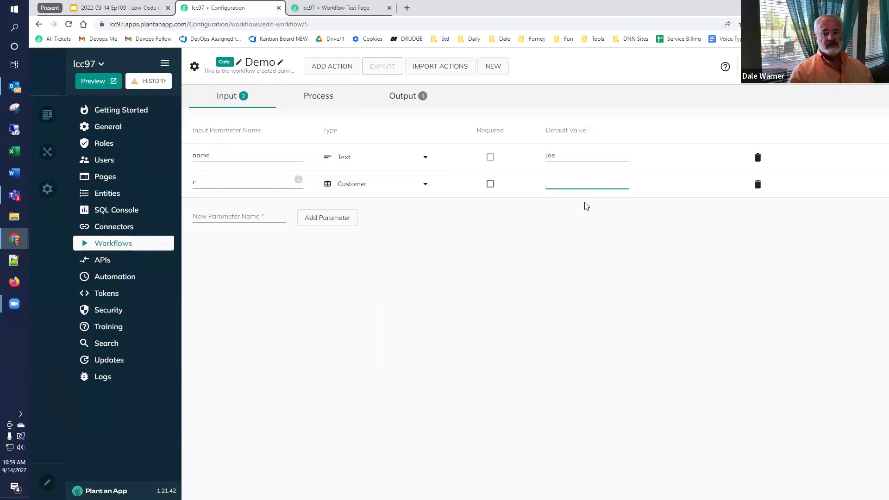
{"action": "type", "text": "1"}
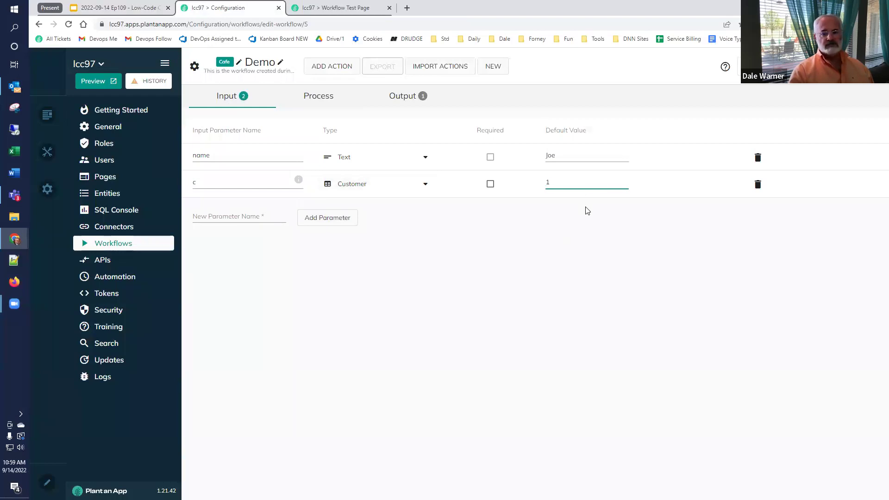
{"action": "left_click", "coordinate": [343, 9]}
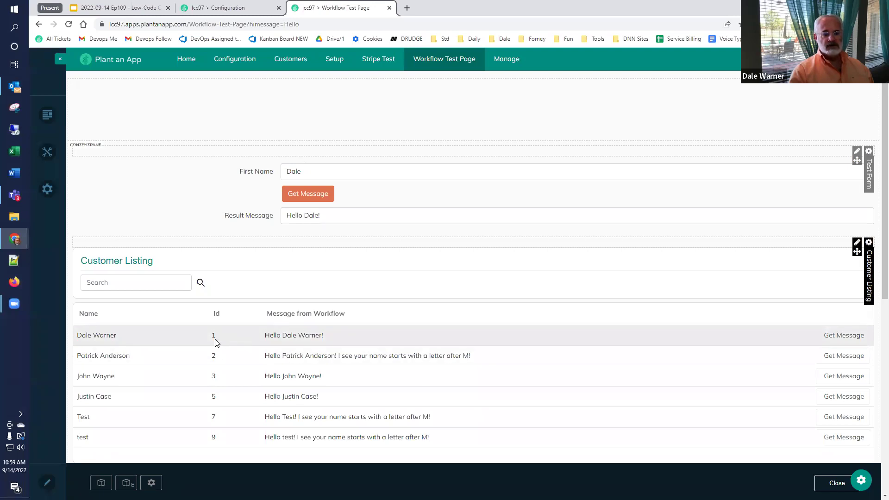
{"action": "left_click", "coordinate": [204, 8]}
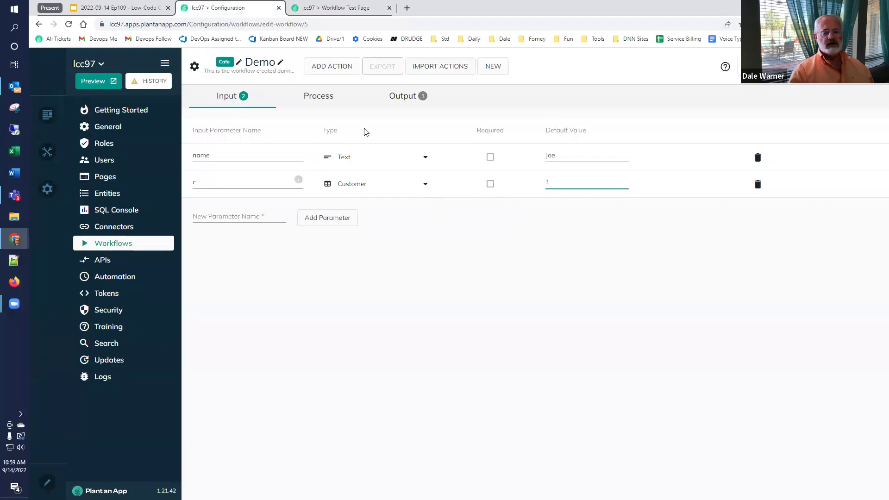
Set the result token's value in the "Create/Update Tokens" action to "[result] [name]! I see your name is [c:name]!" and save it.
{"action": "left_click", "coordinate": [318, 97]}
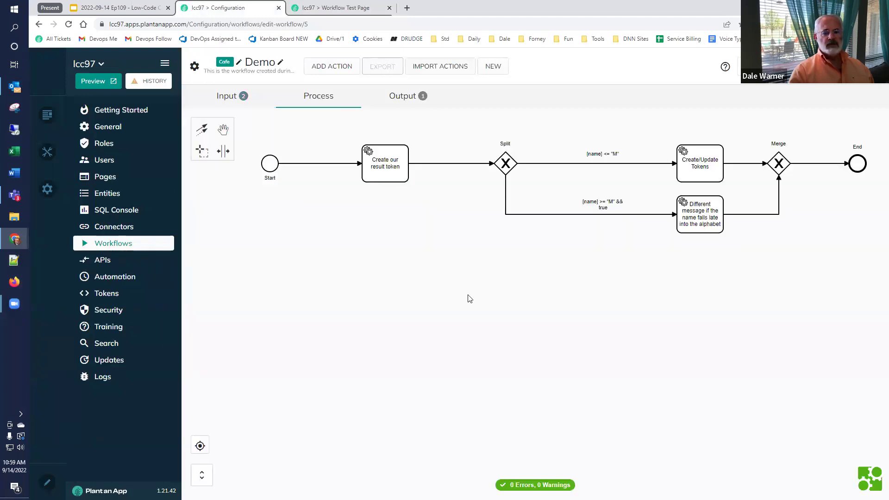
{"action": "double_click", "coordinate": [695, 171]}
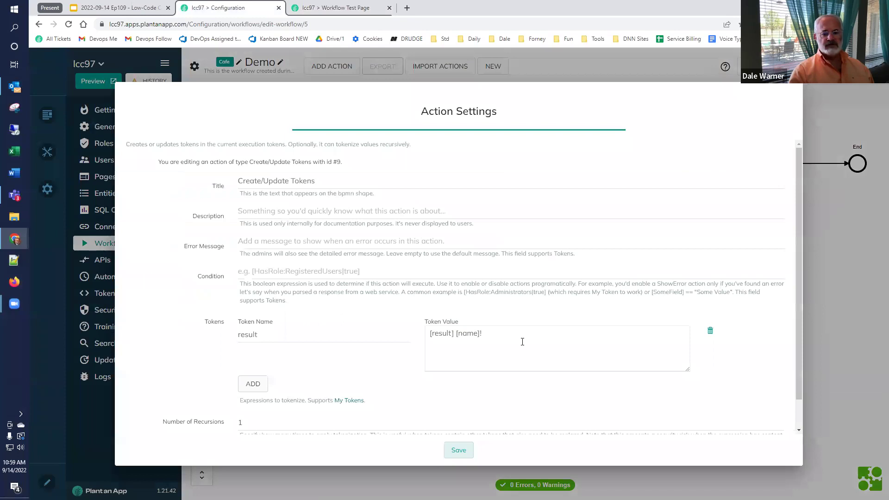
{"action": "left_click", "coordinate": [522, 342]}
{"action": "type", "text": "I see your na"}
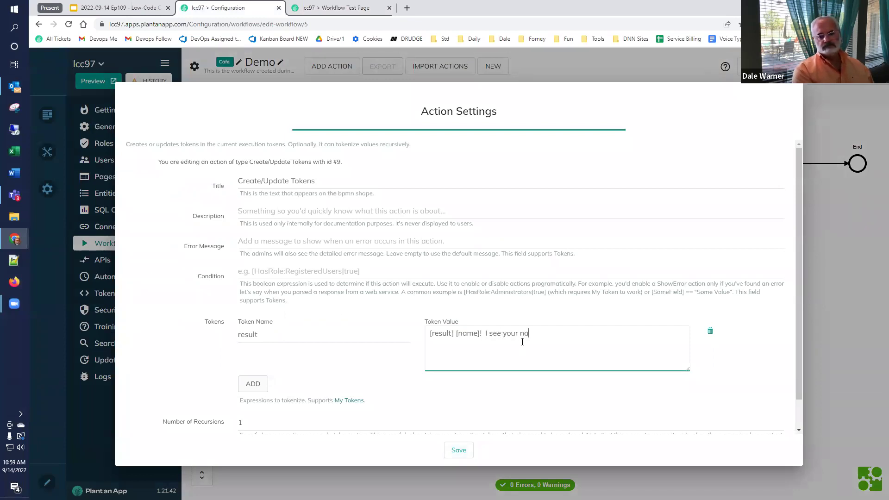
{"action": "type", "text": "me is [c:name]"}
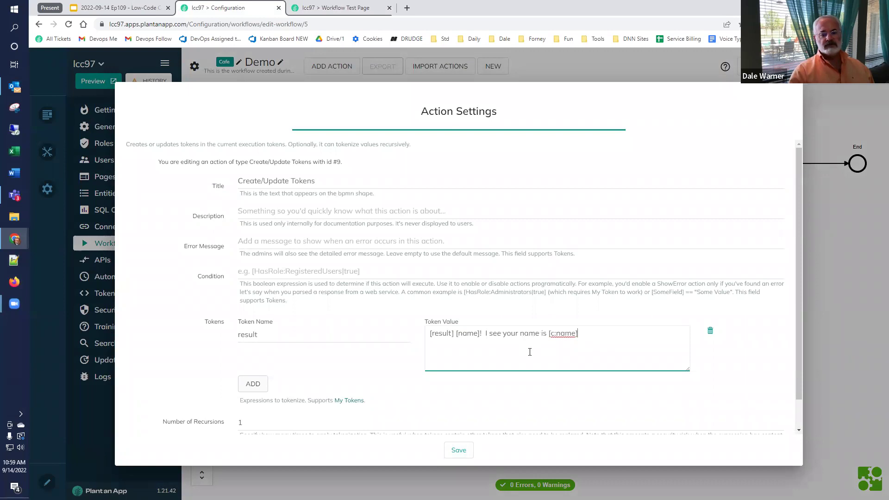
{"action": "type", "text": "!"}
{"action": "left_click", "coordinate": [459, 450]}
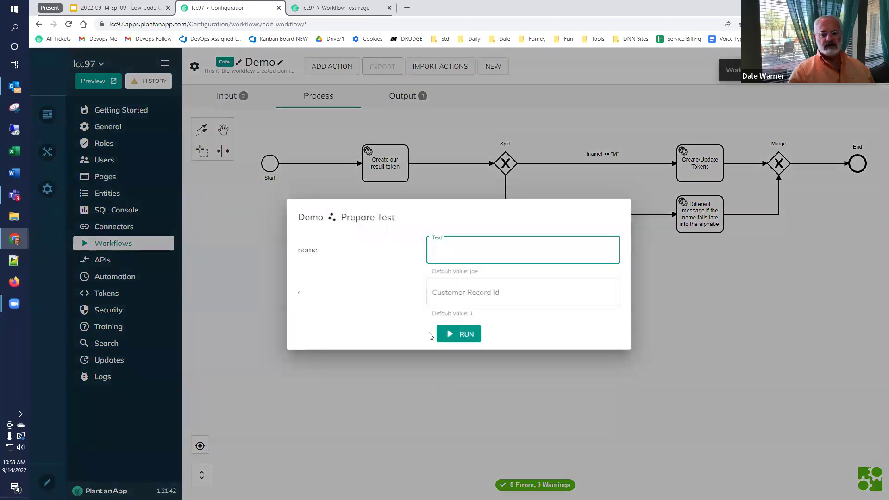
Test the Demo workflow with its default inputs, review its input parameters and return to the Advanced Concepts slide.
{"action": "left_click", "coordinate": [460, 335]}
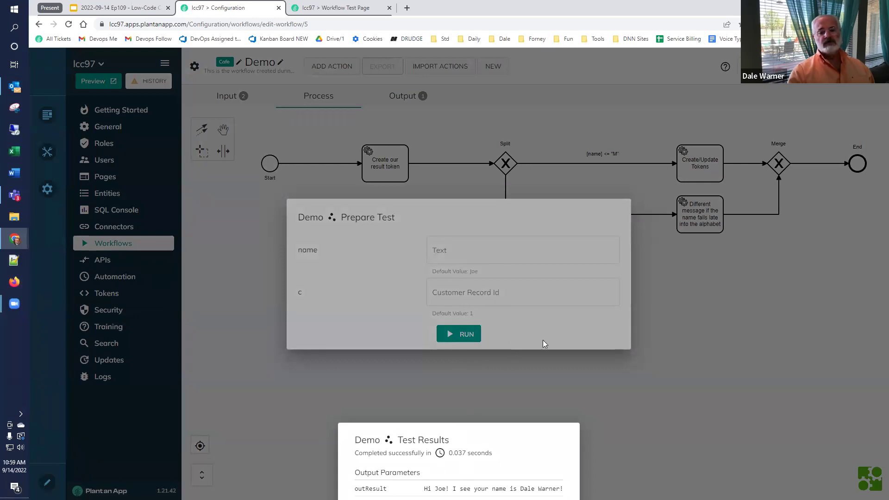
{"action": "left_click", "coordinate": [804, 402]}
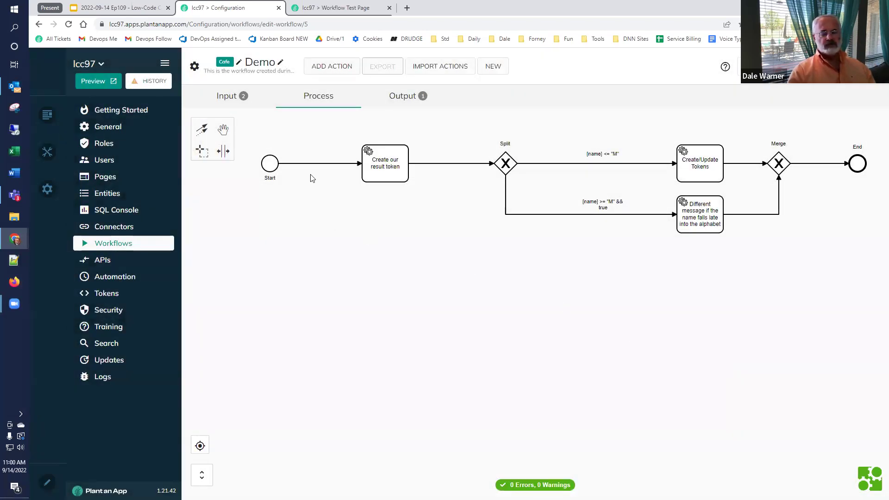
{"action": "left_click", "coordinate": [222, 101]}
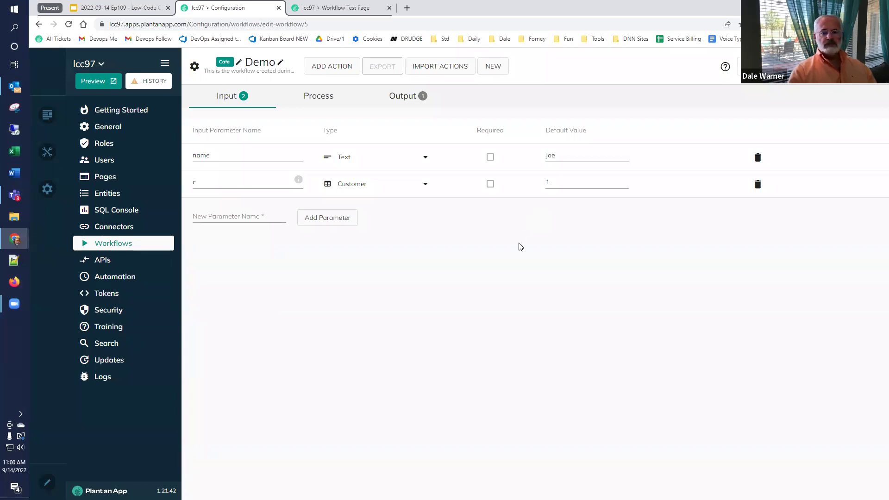
{"action": "key", "text": "ctrl+shift+Tab"}
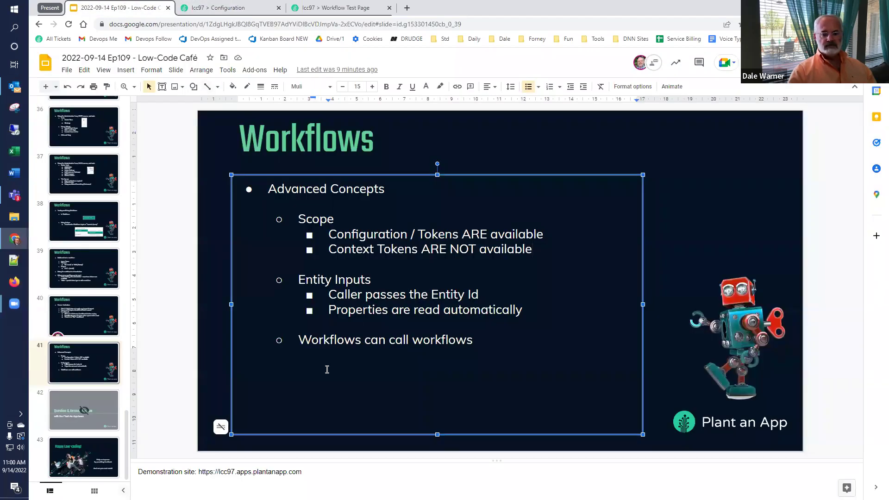